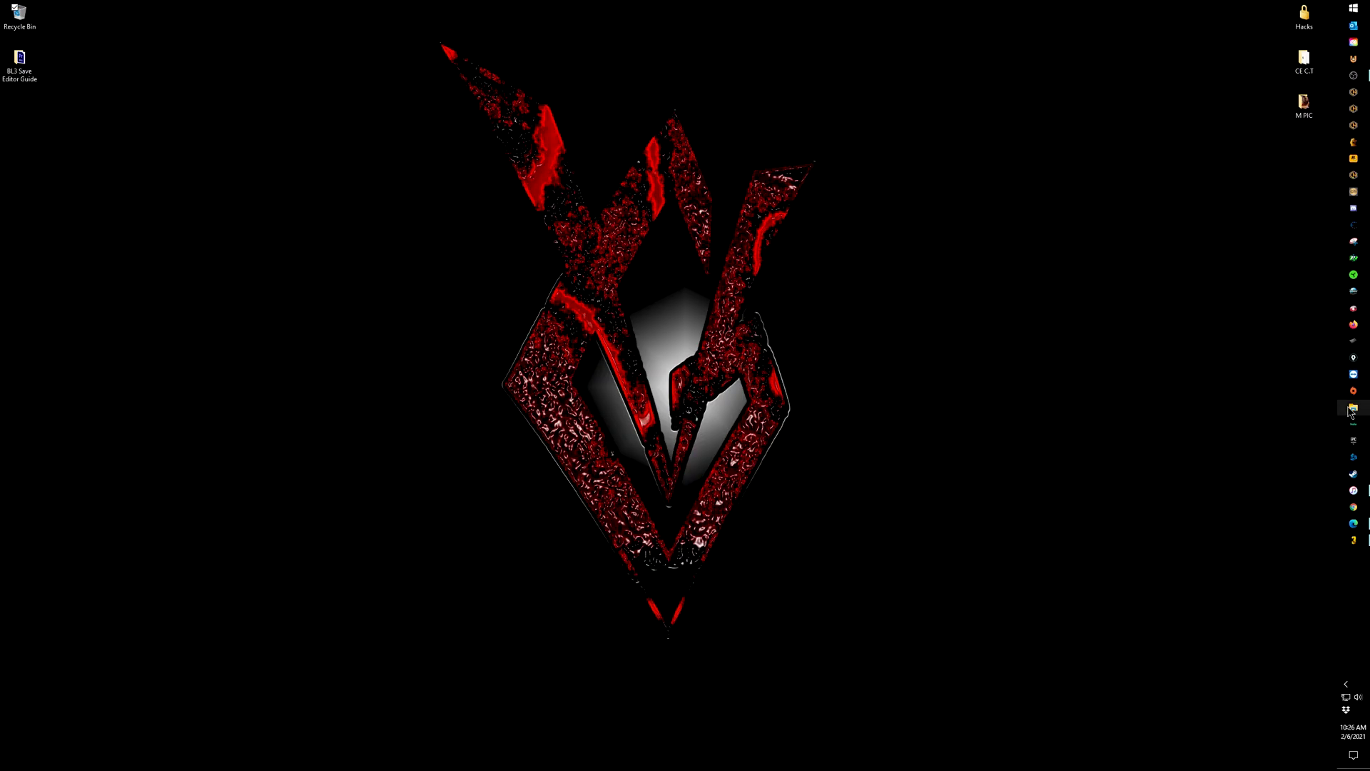
# Step: Browse to Documents > My games > Borderlands 3 > Saved > SaveGames and open the account ID folder holding the save files
pyautogui.click(1352, 408)
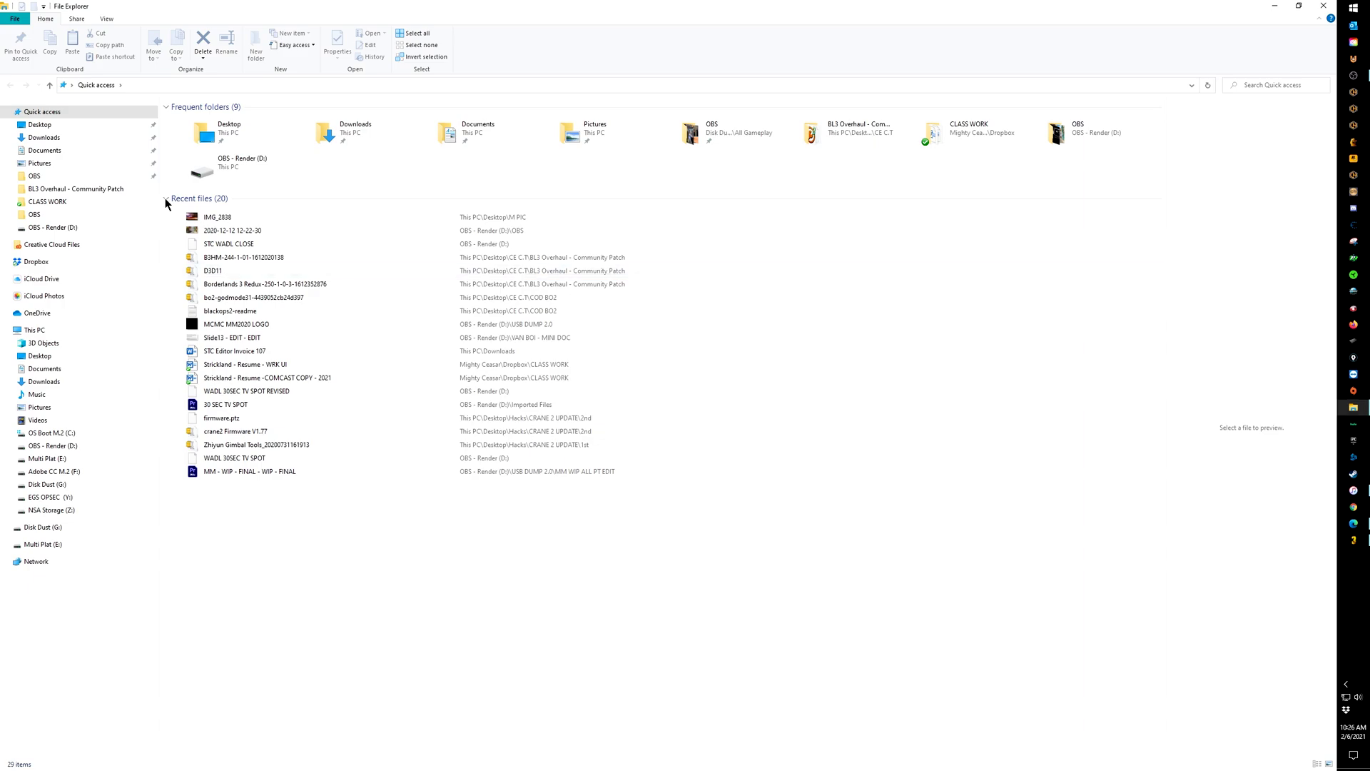
pyautogui.click(44, 151)
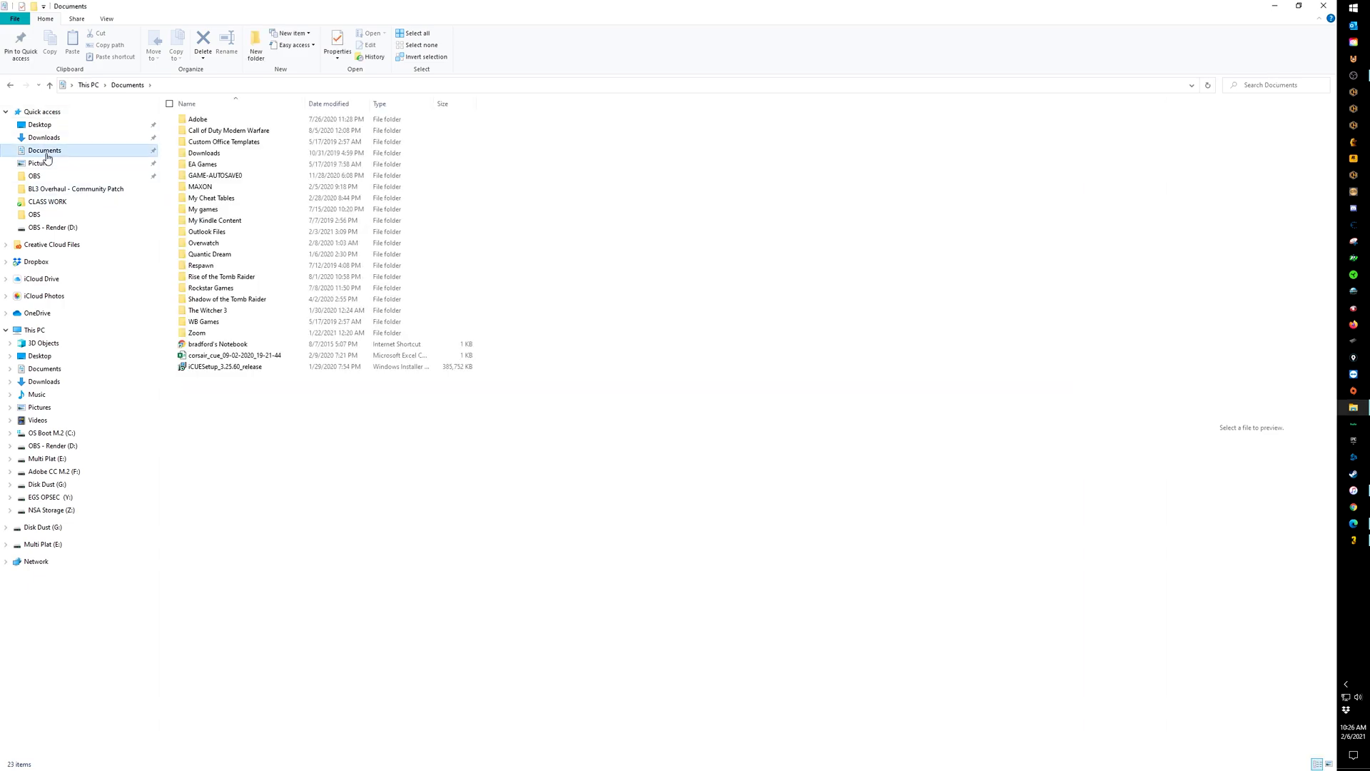
pyautogui.doubleClick(200, 209)
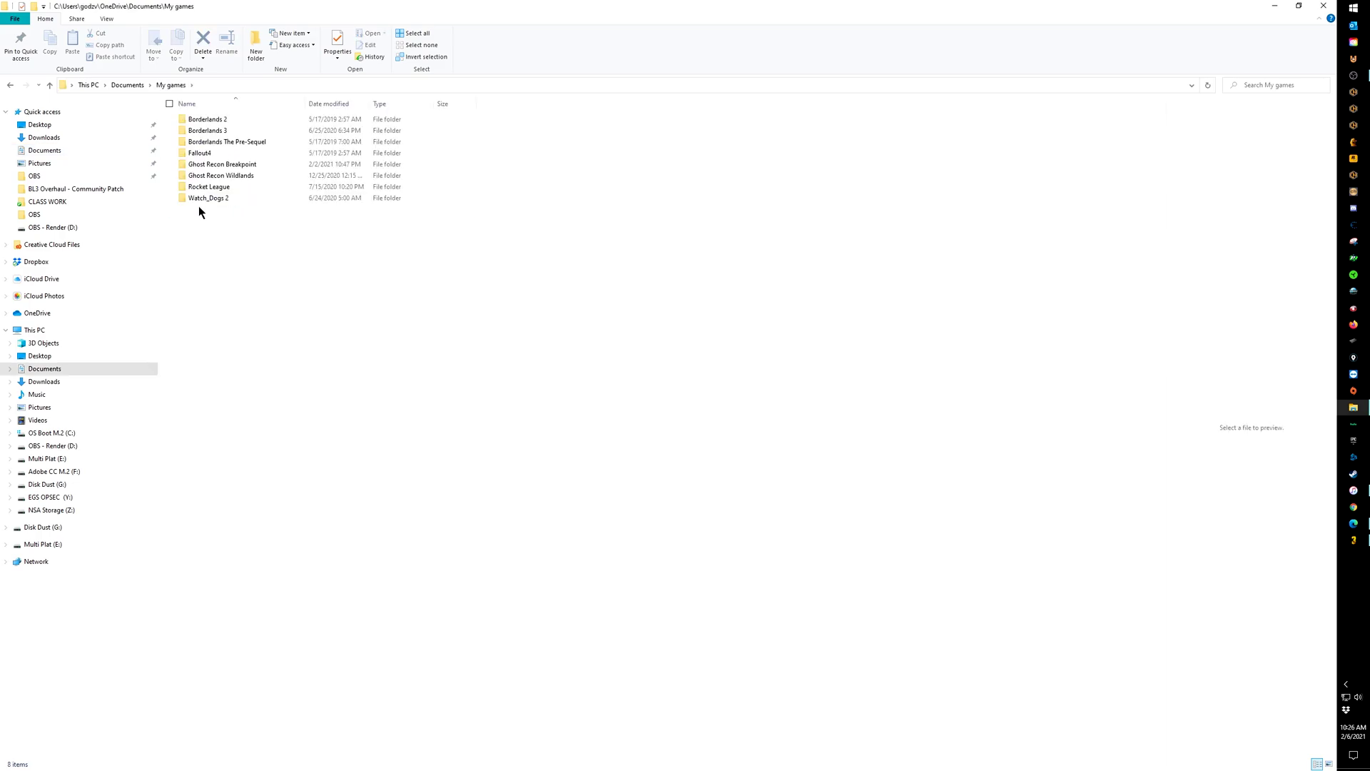
pyautogui.doubleClick(214, 131)
pyautogui.doubleClick(195, 132)
pyautogui.doubleClick(209, 164)
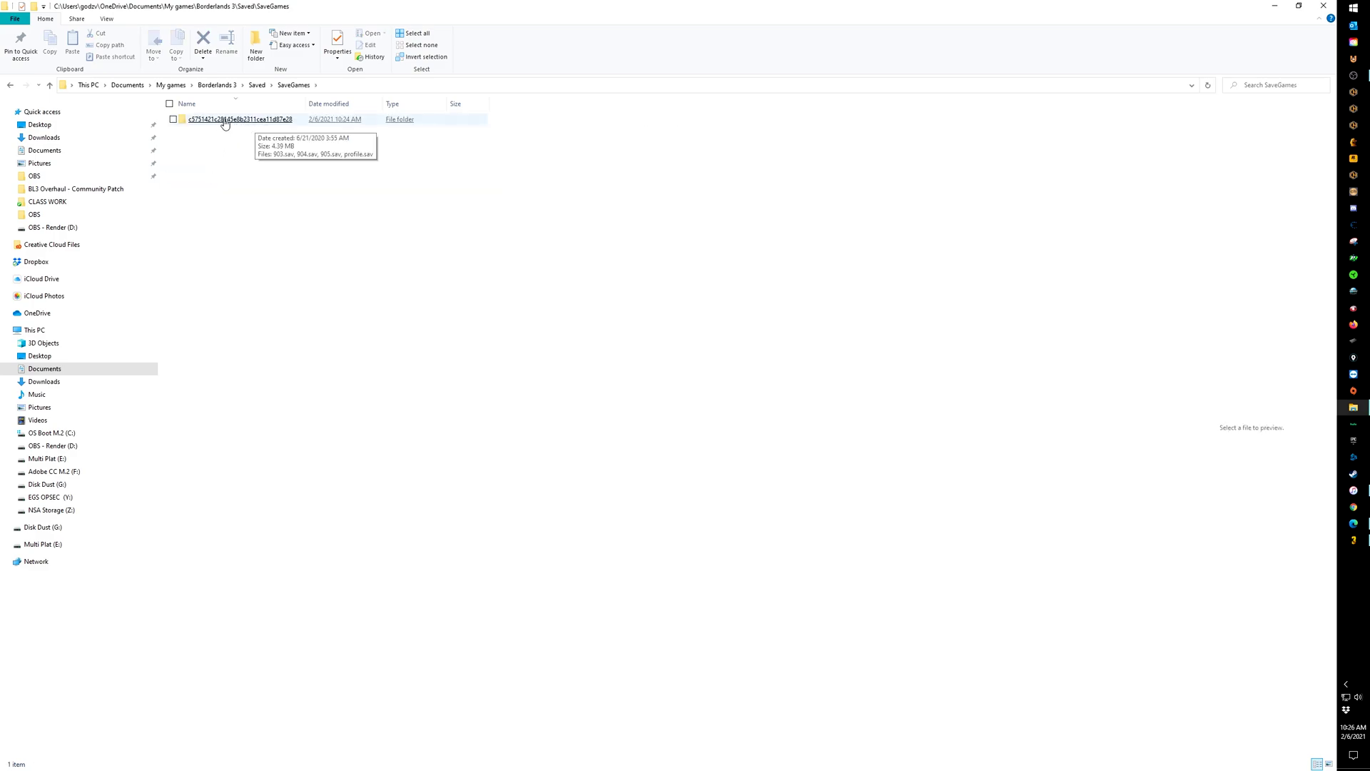
pyautogui.doubleClick(251, 121)
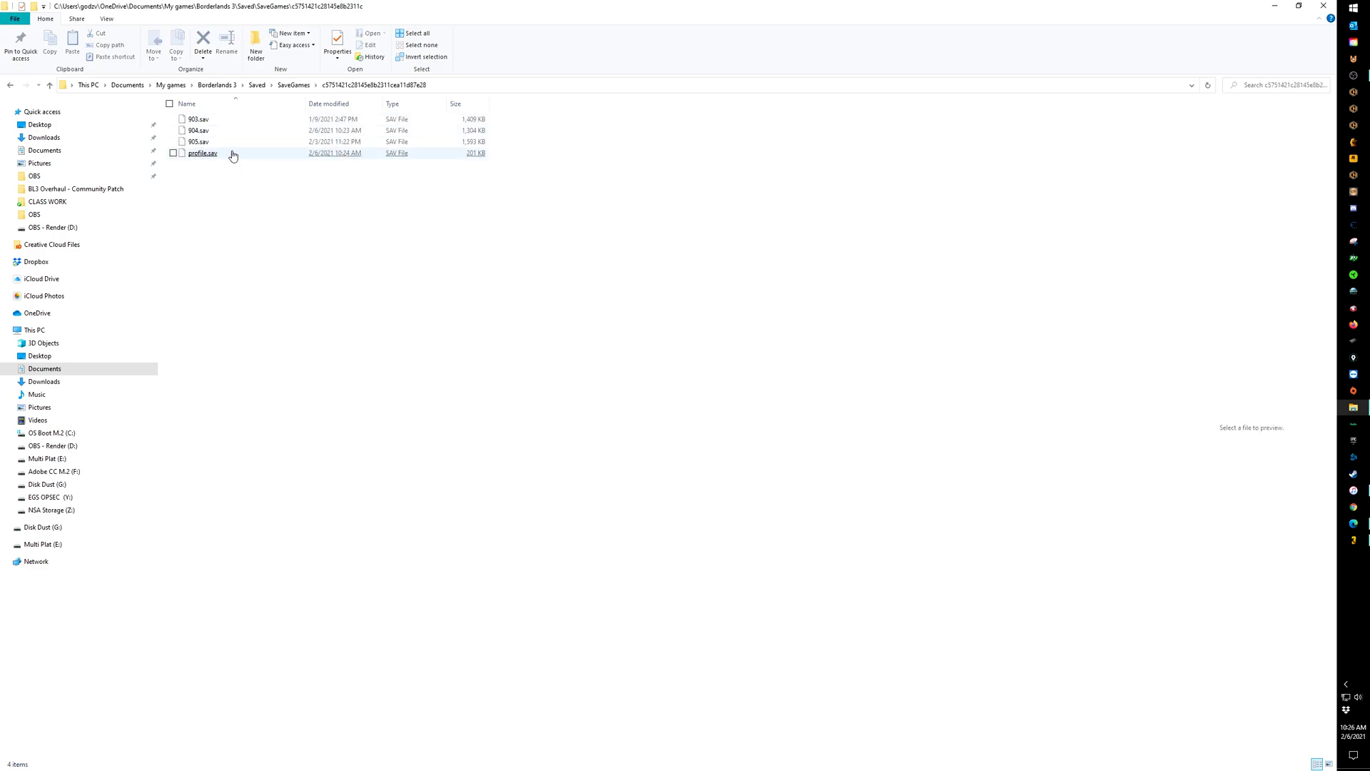
# Step: Return to the My games folder and copy the Borderlands 3 folder
pyautogui.hotkey('alt', 'Left')
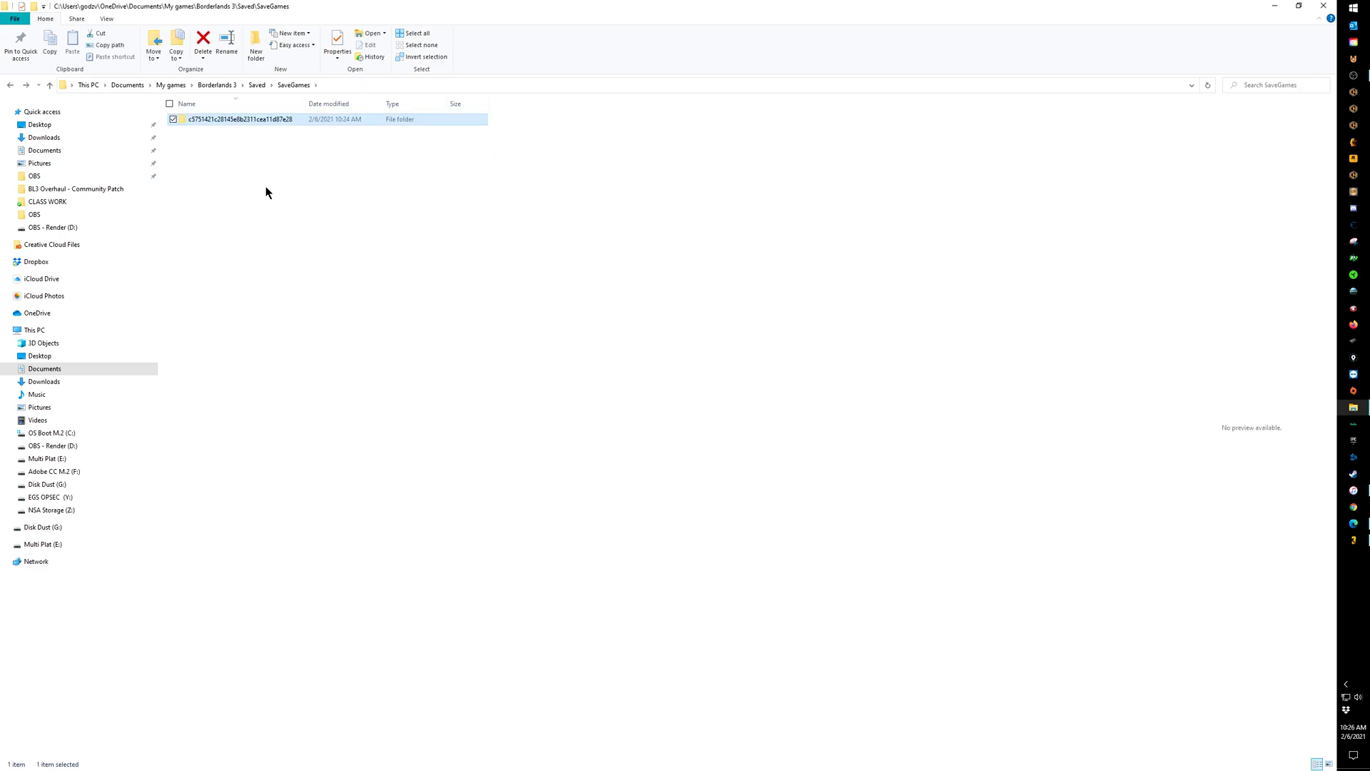
pyautogui.hotkey('alt', 'Left')
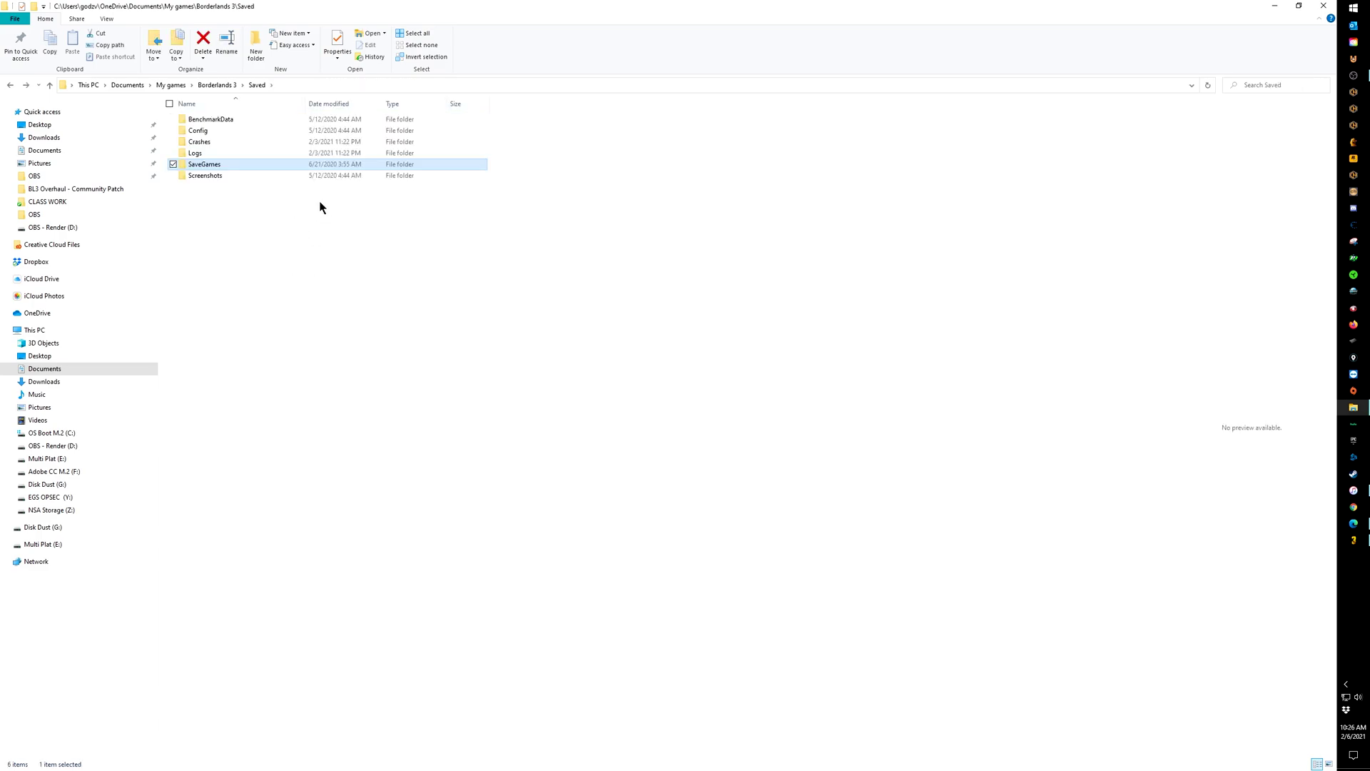
pyautogui.hotkey('alt', 'Left')
pyautogui.hotkey('alt', 'Left')
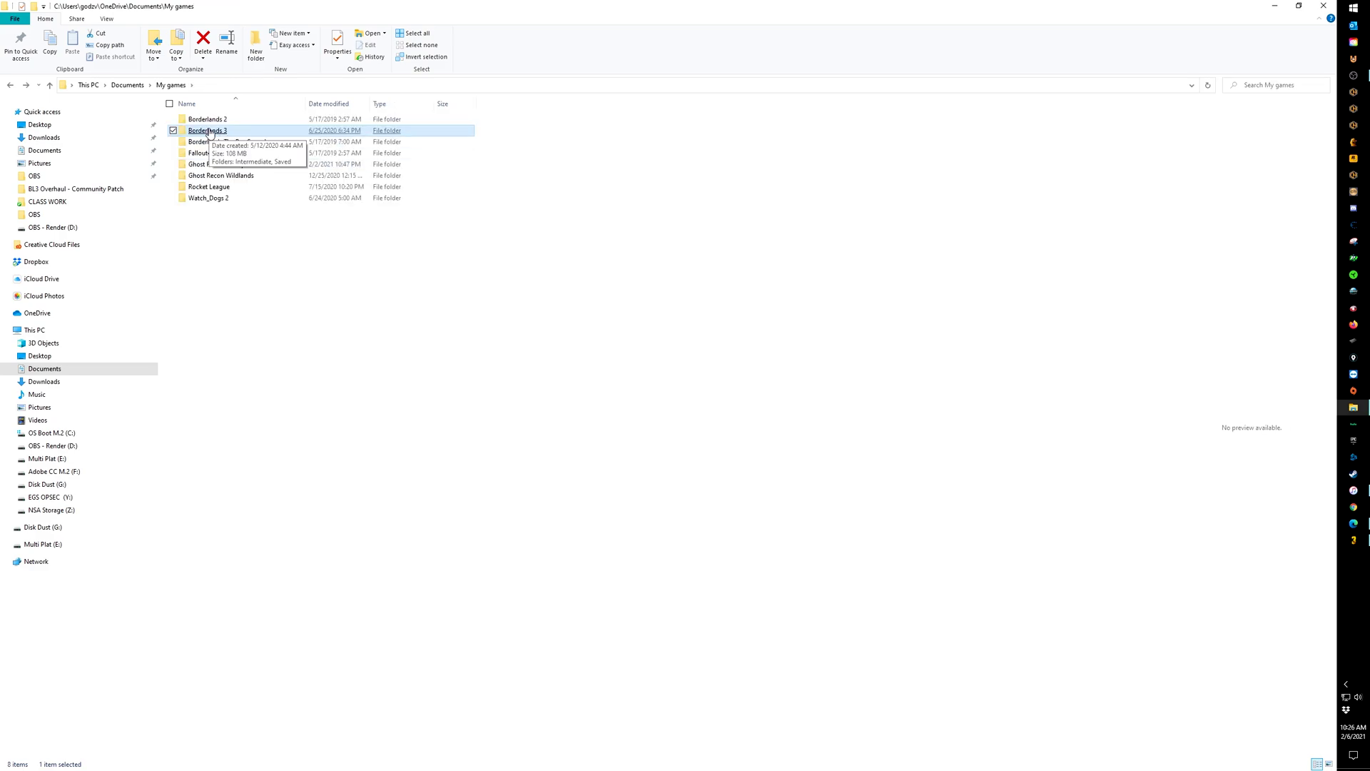
pyautogui.rightClick(209, 132)
pyautogui.click(234, 374)
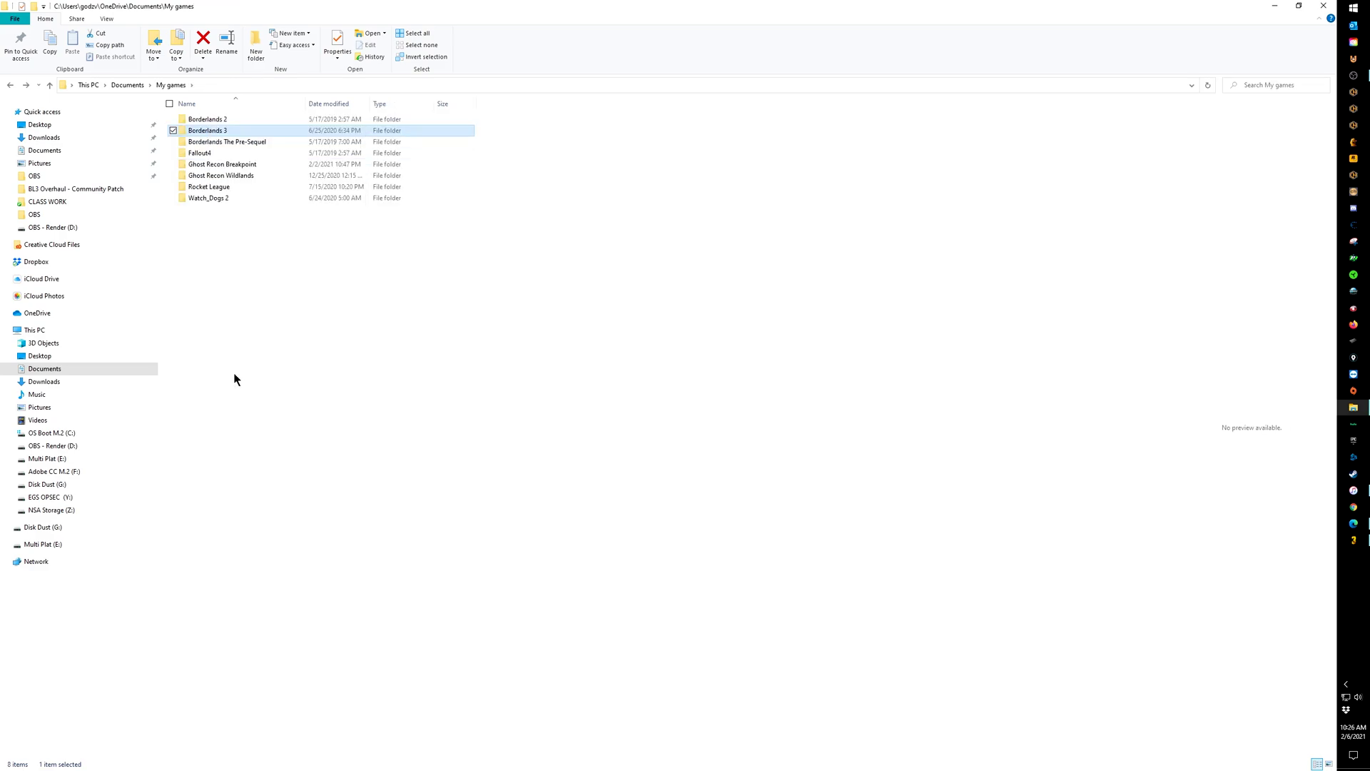
# Step: Create a new folder named BACK UP on the desktop and open it
pyautogui.click(1275, 9)
pyautogui.rightClick(1055, 54)
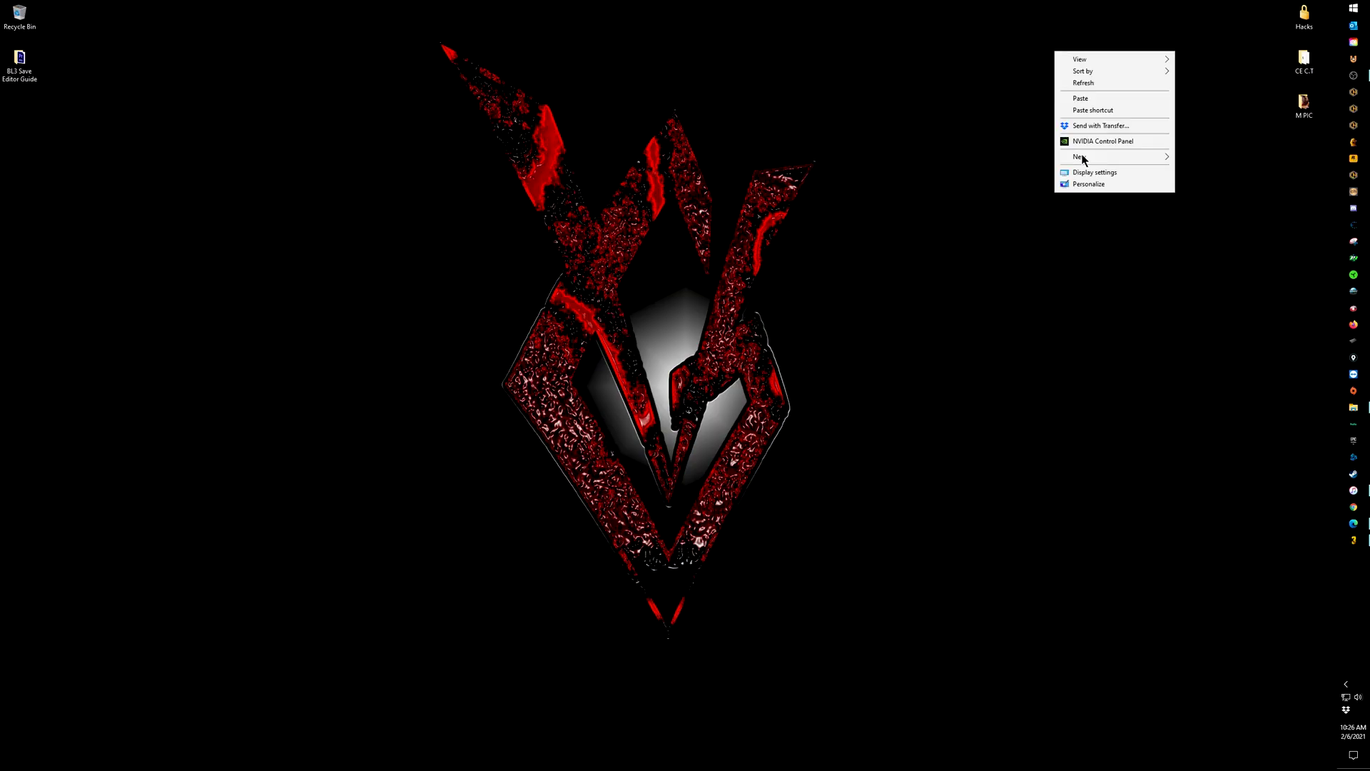
pyautogui.moveTo(1099, 158)
pyautogui.click(1191, 161)
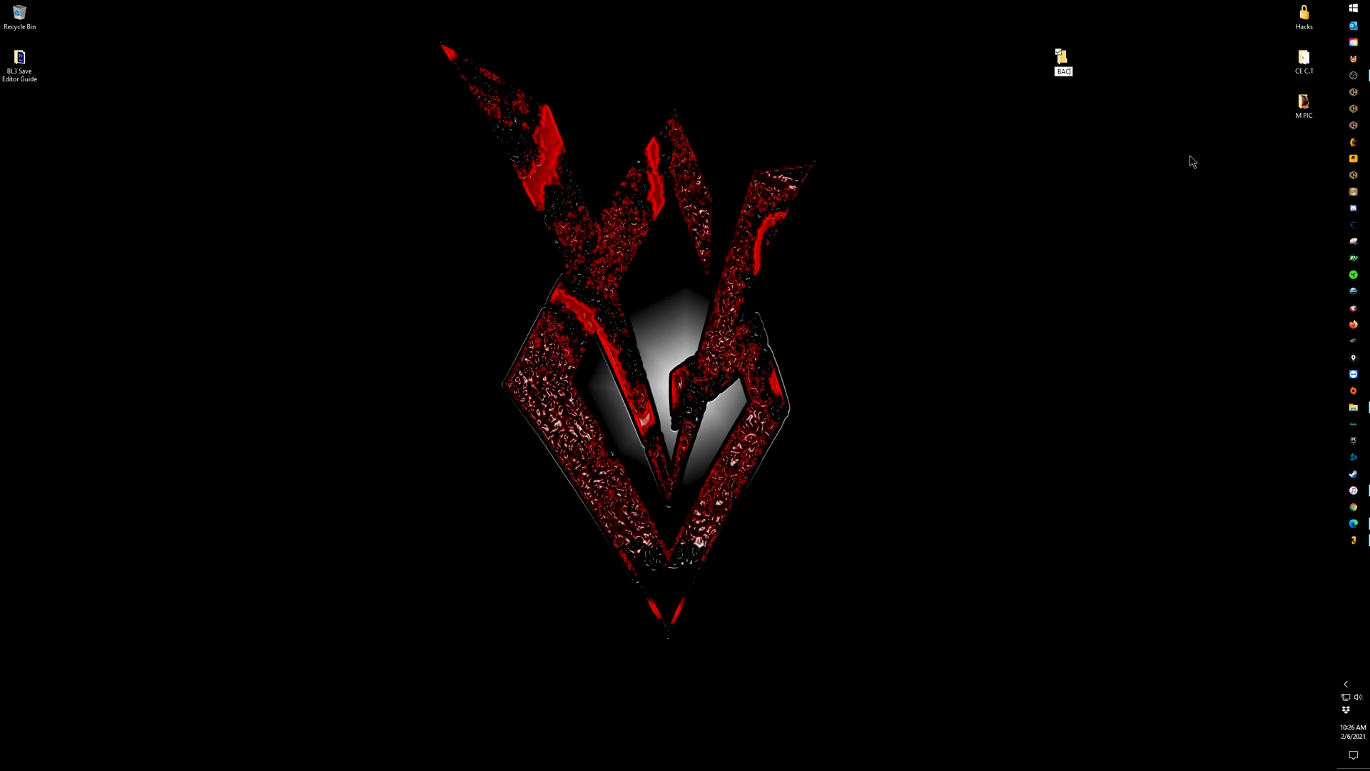
pyautogui.write('BACK UP')
pyautogui.press('Return')
pyautogui.press('Return')
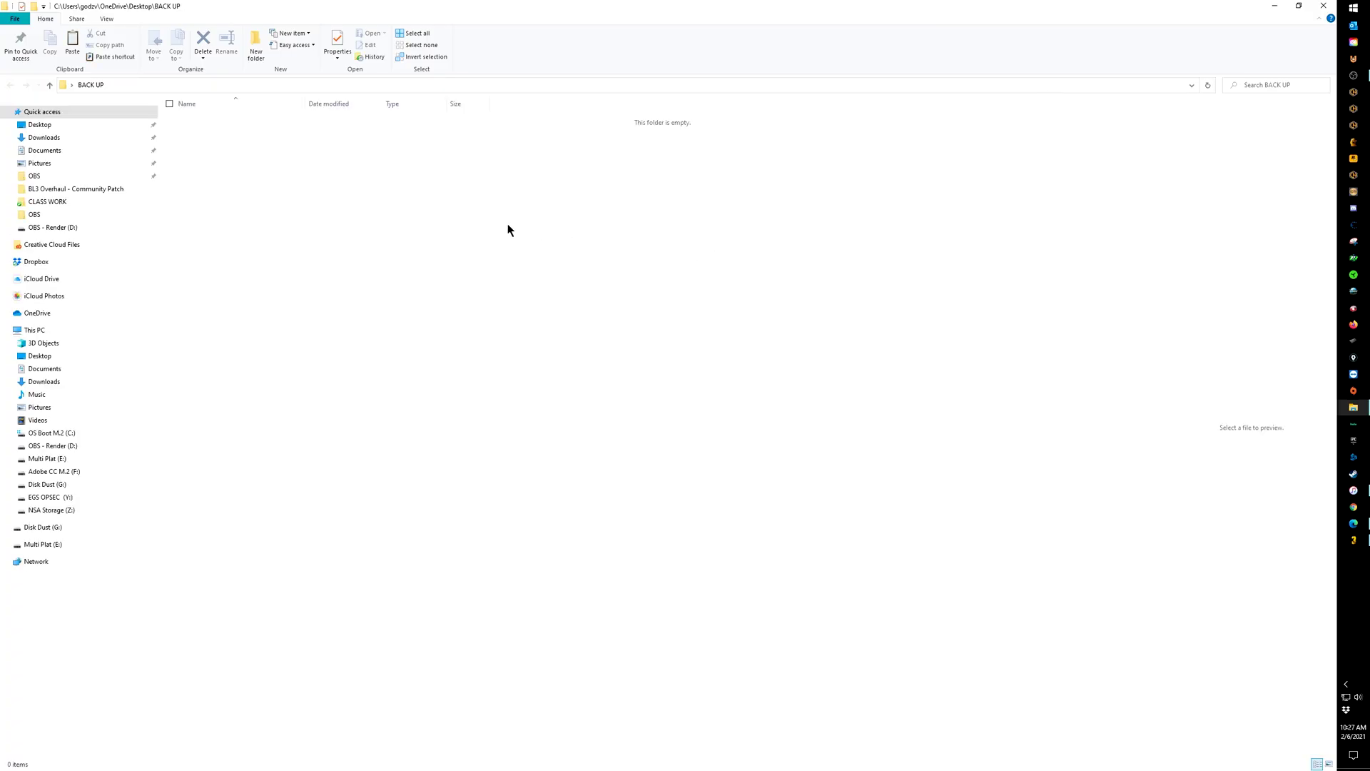
# Step: Paste the copied Borderlands 3 folder into the BACK UP folder and return to the desktop
pyautogui.rightClick(508, 224)
pyautogui.click(540, 301)
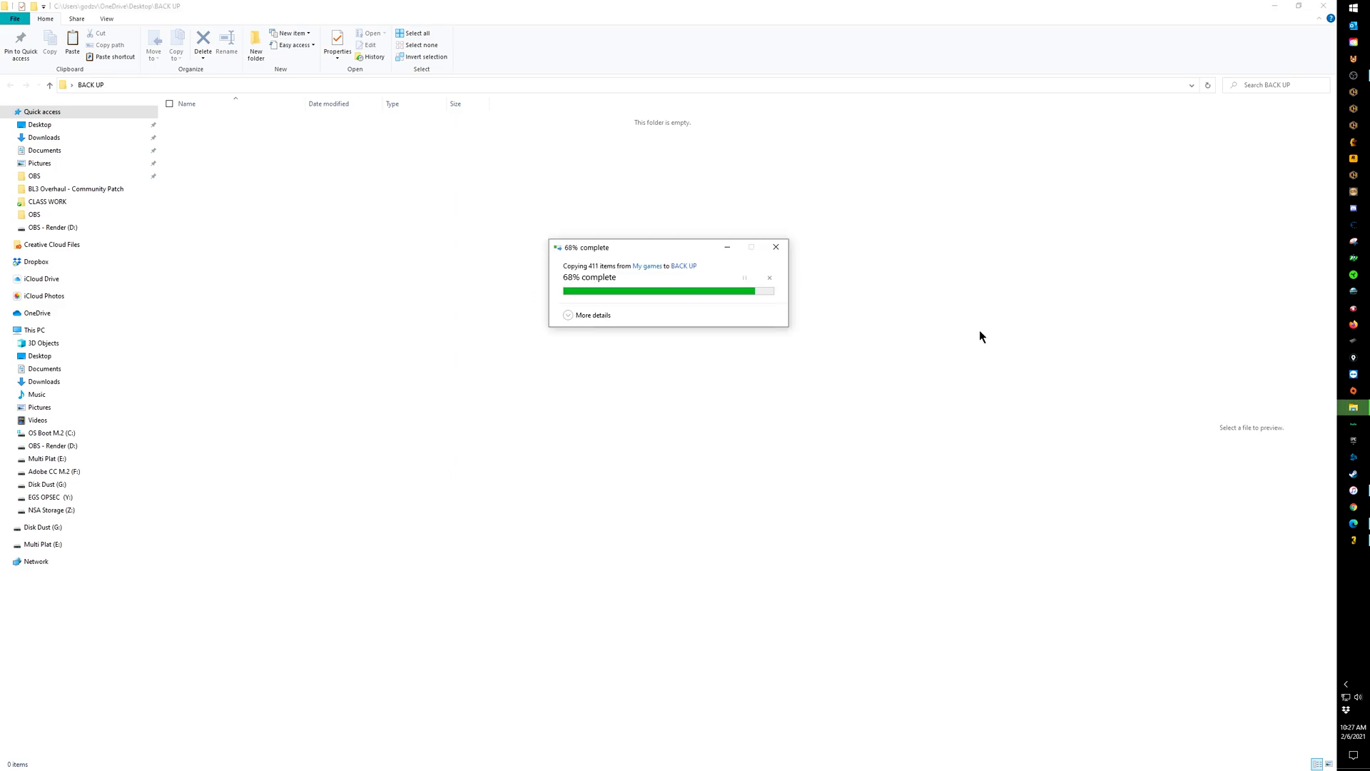
pyautogui.click(1351, 7)
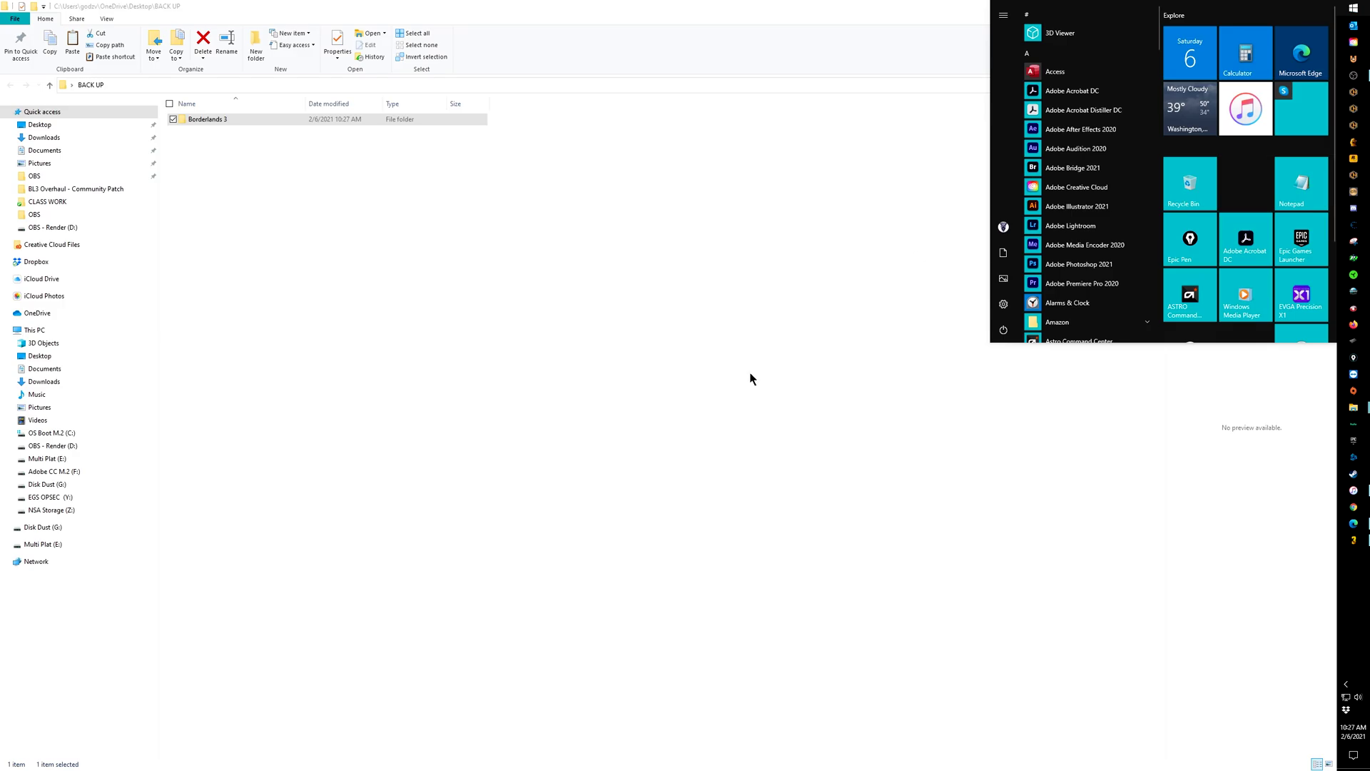
pyautogui.click(749, 376)
pyautogui.press('super+d')
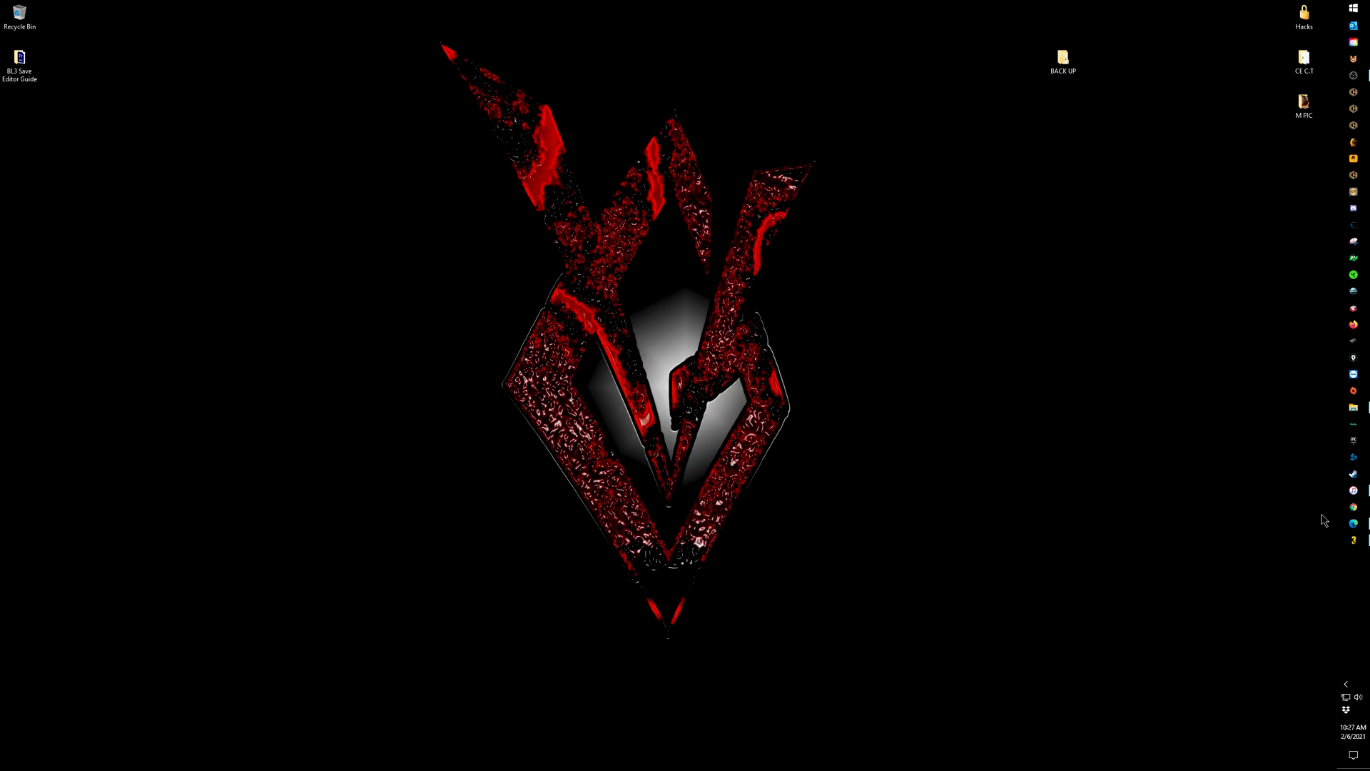
# Step: Switch to Microsoft Edge and search Google for "bl3 save editor"
pyautogui.click(1353, 523)
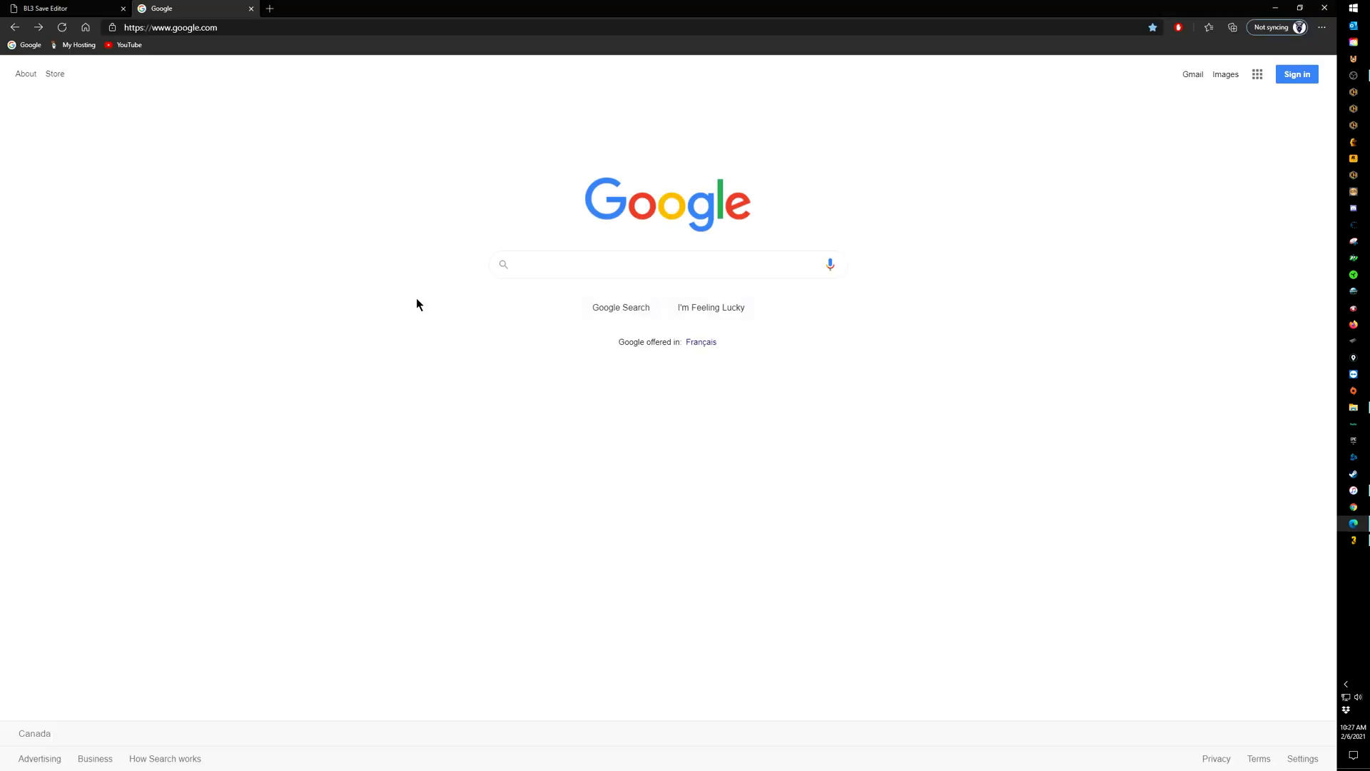
pyautogui.click(531, 262)
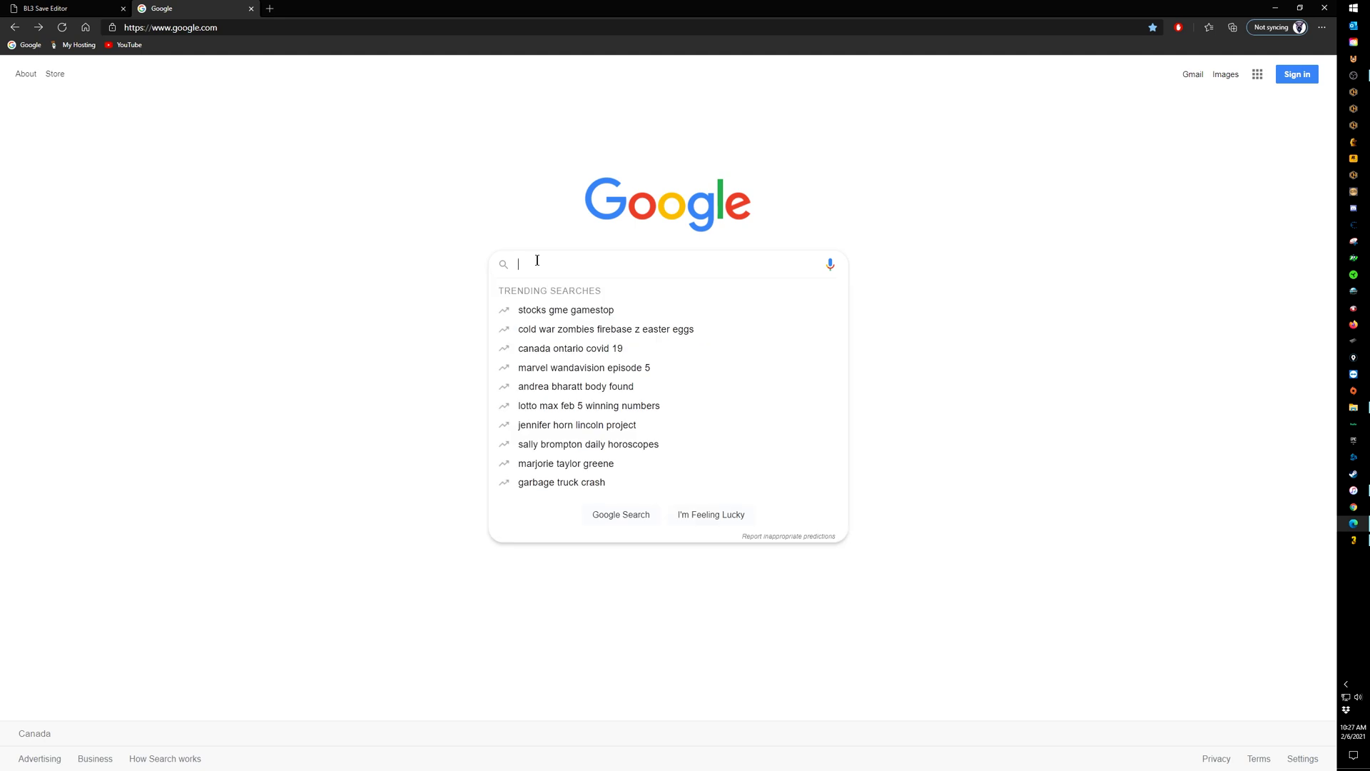
pyautogui.write('BL3')
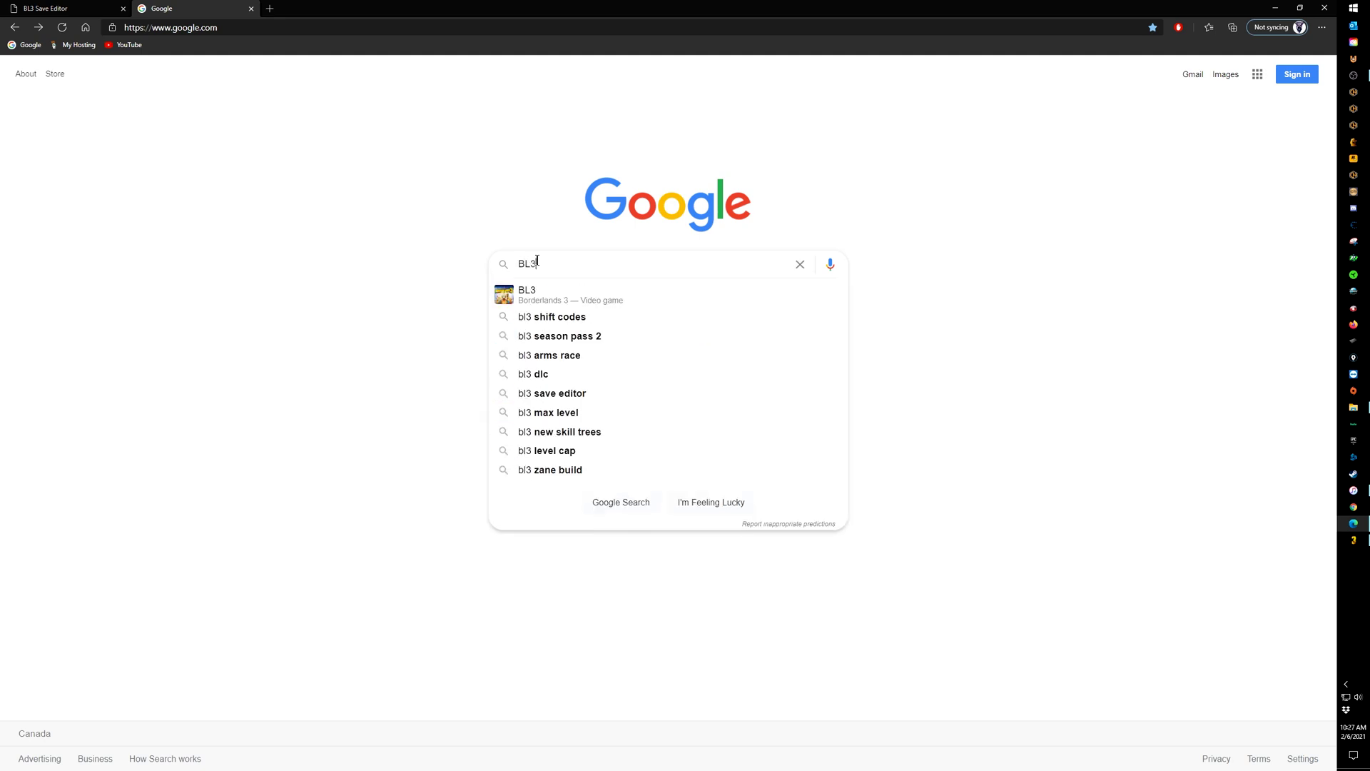
pyautogui.write(' SAVE EDI')
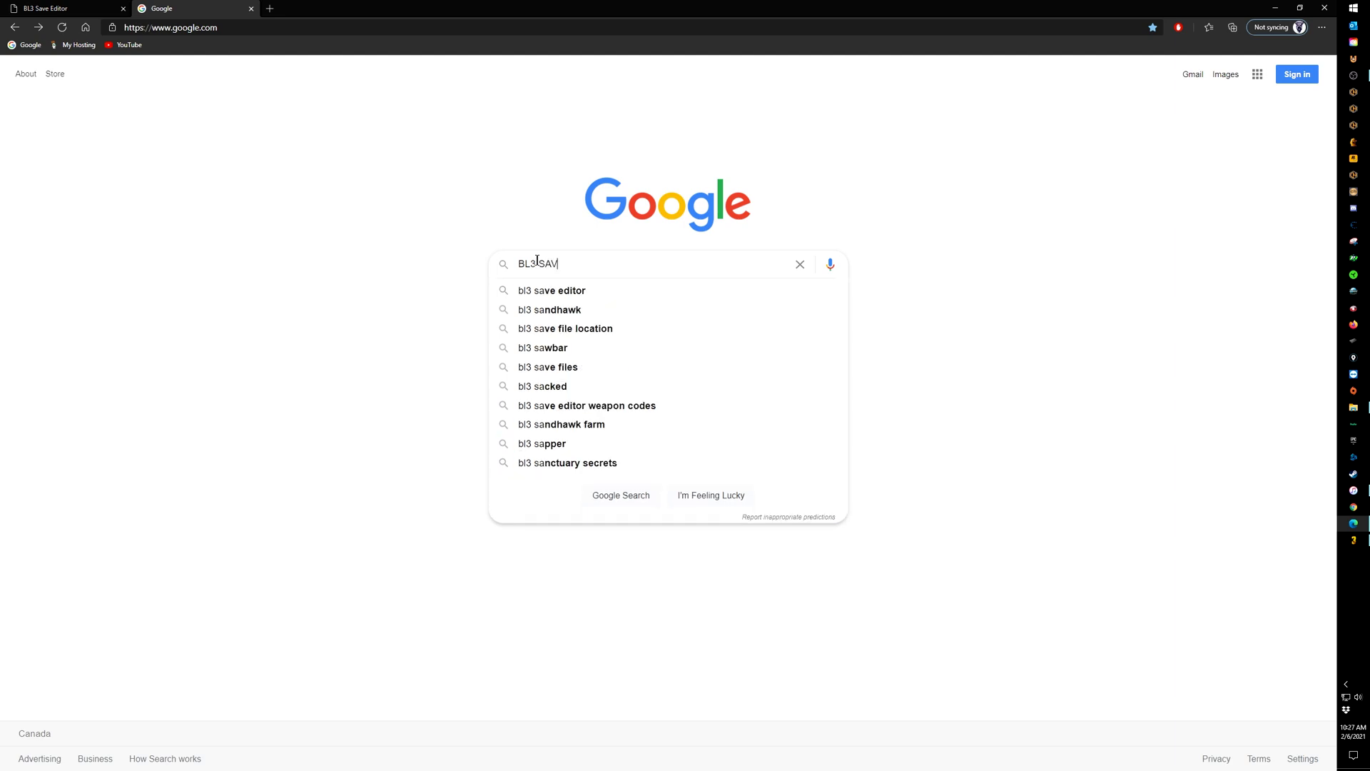
pyautogui.press('Down')
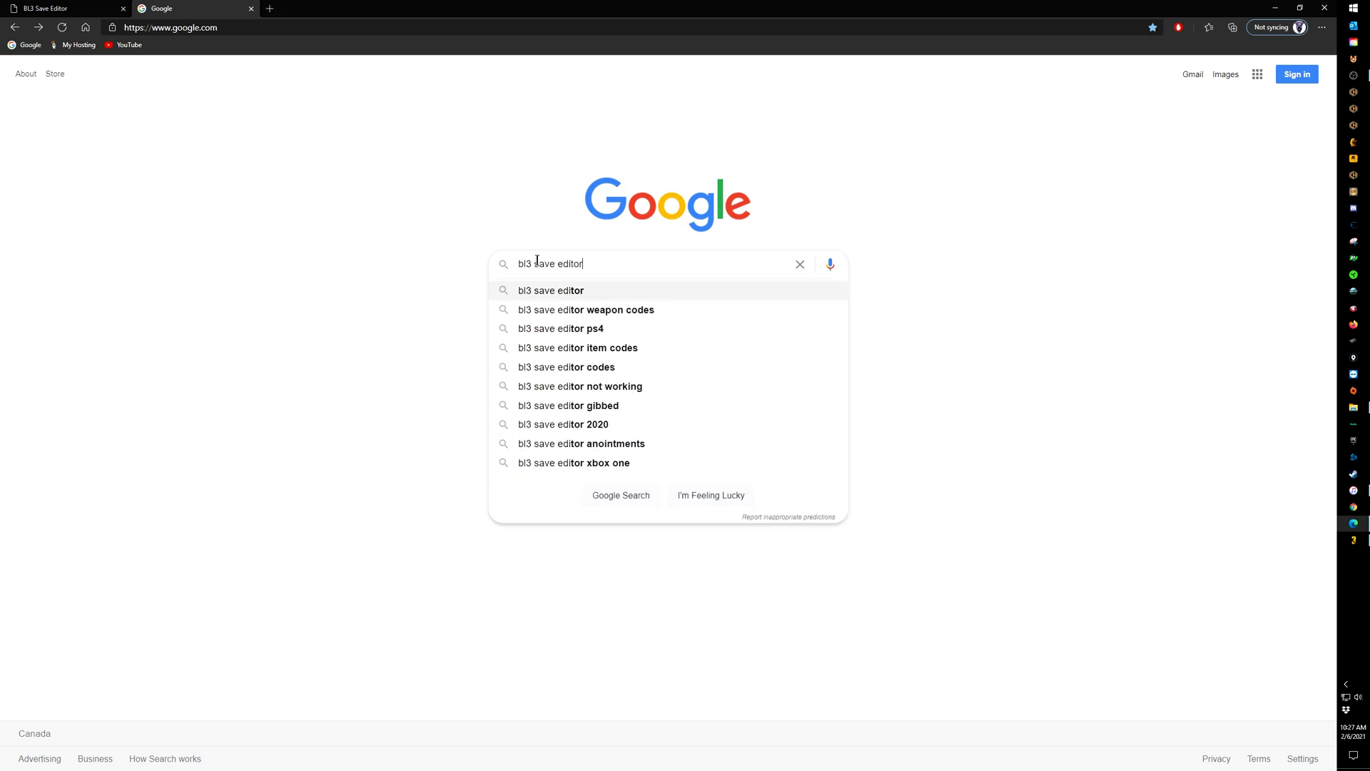
pyautogui.press('Return')
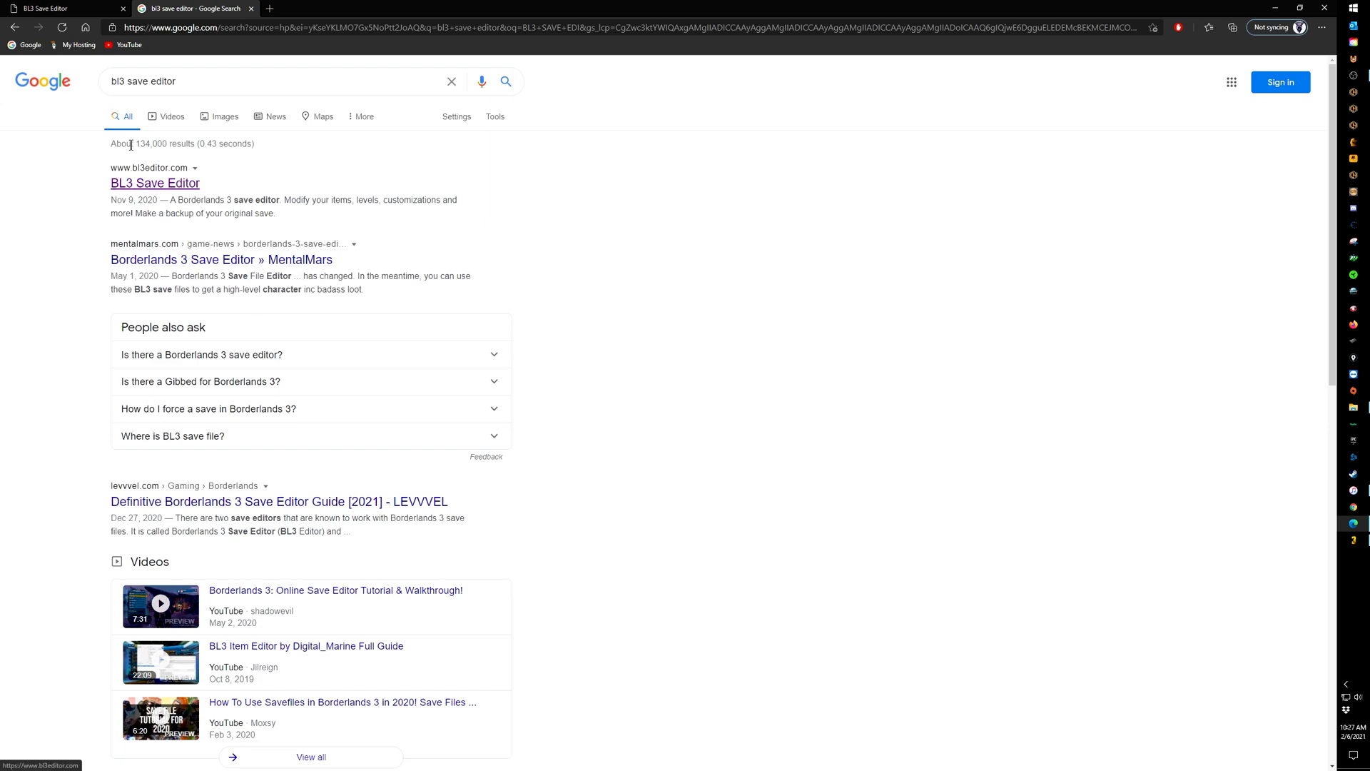
# Step: Open the BL3 Save Editor site from the search results and close the duplicate editor tab
pyautogui.hotkey('ctrl', 'shift', 'Tab')
pyautogui.hotkey('ctrl', 'Tab')
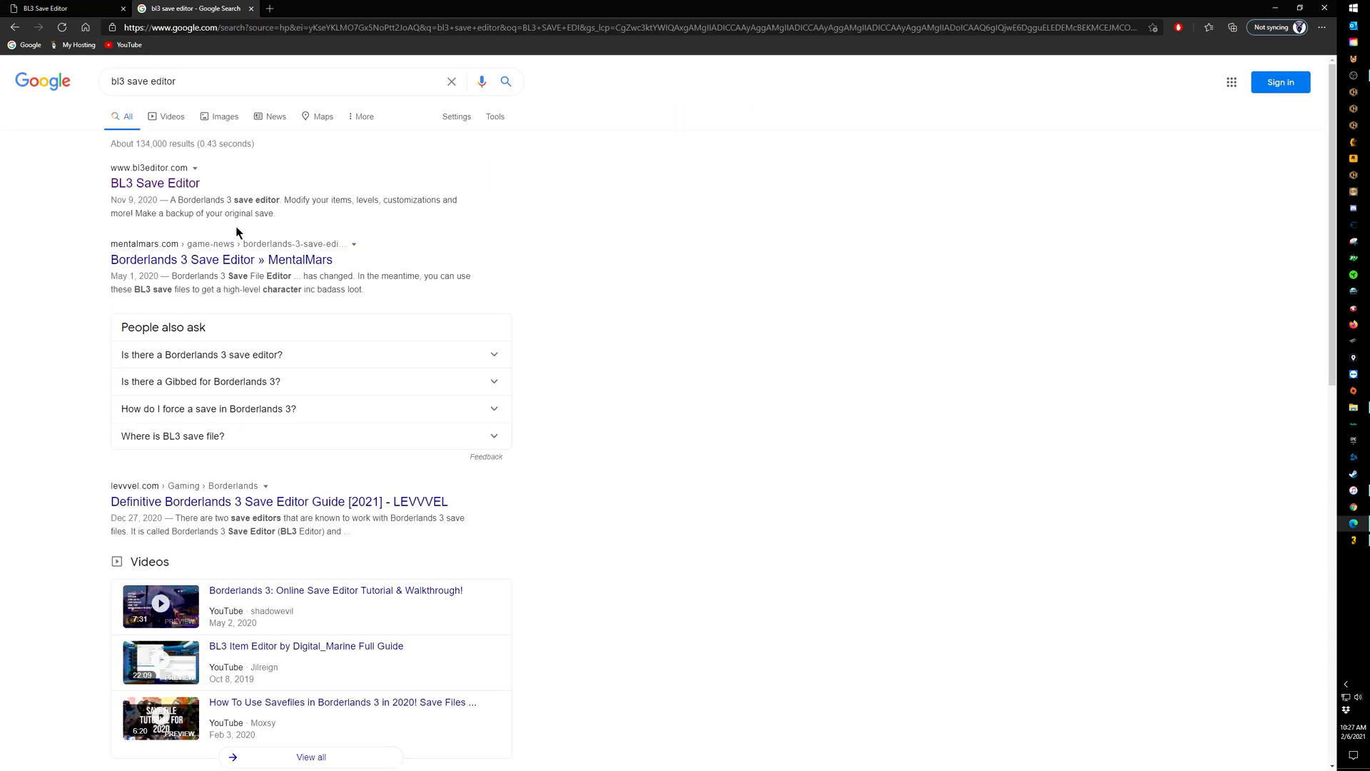
pyautogui.click(176, 184)
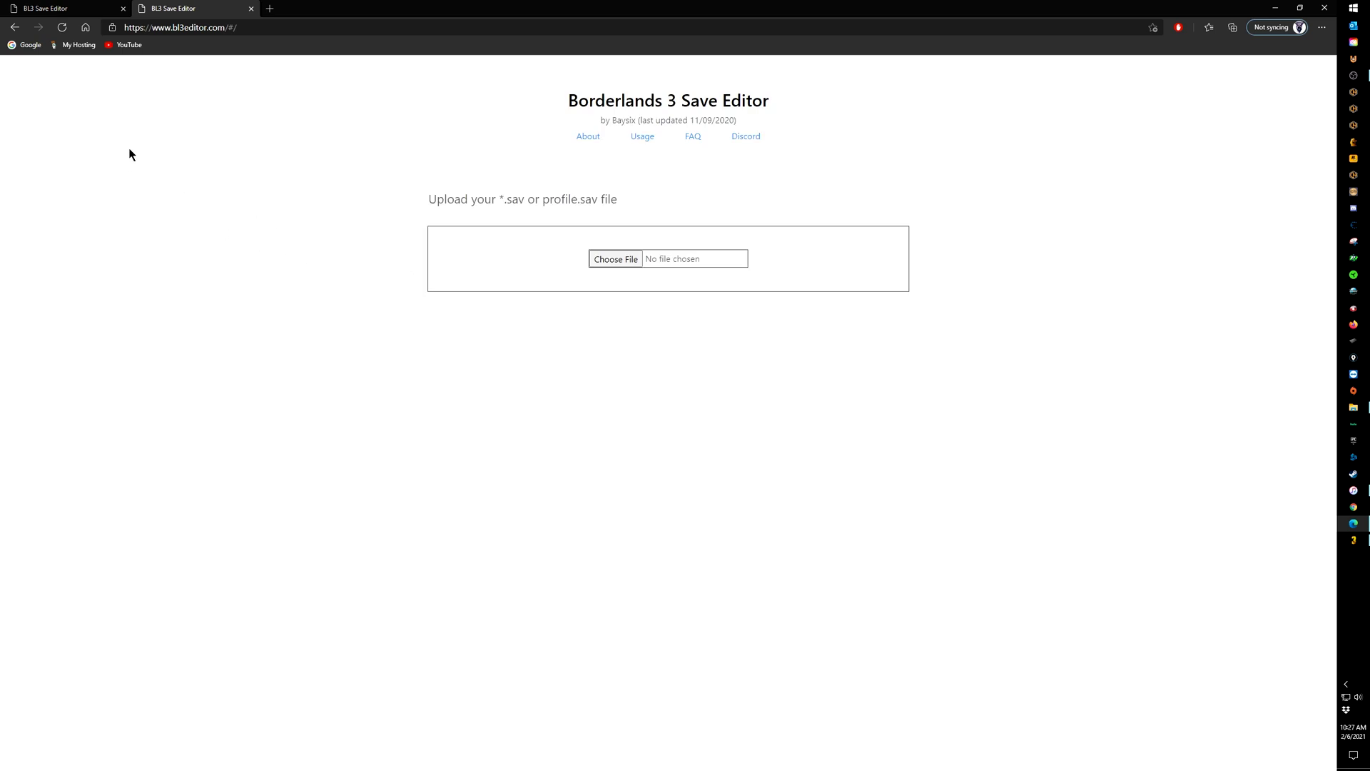
pyautogui.click(75, 10)
pyautogui.click(123, 8)
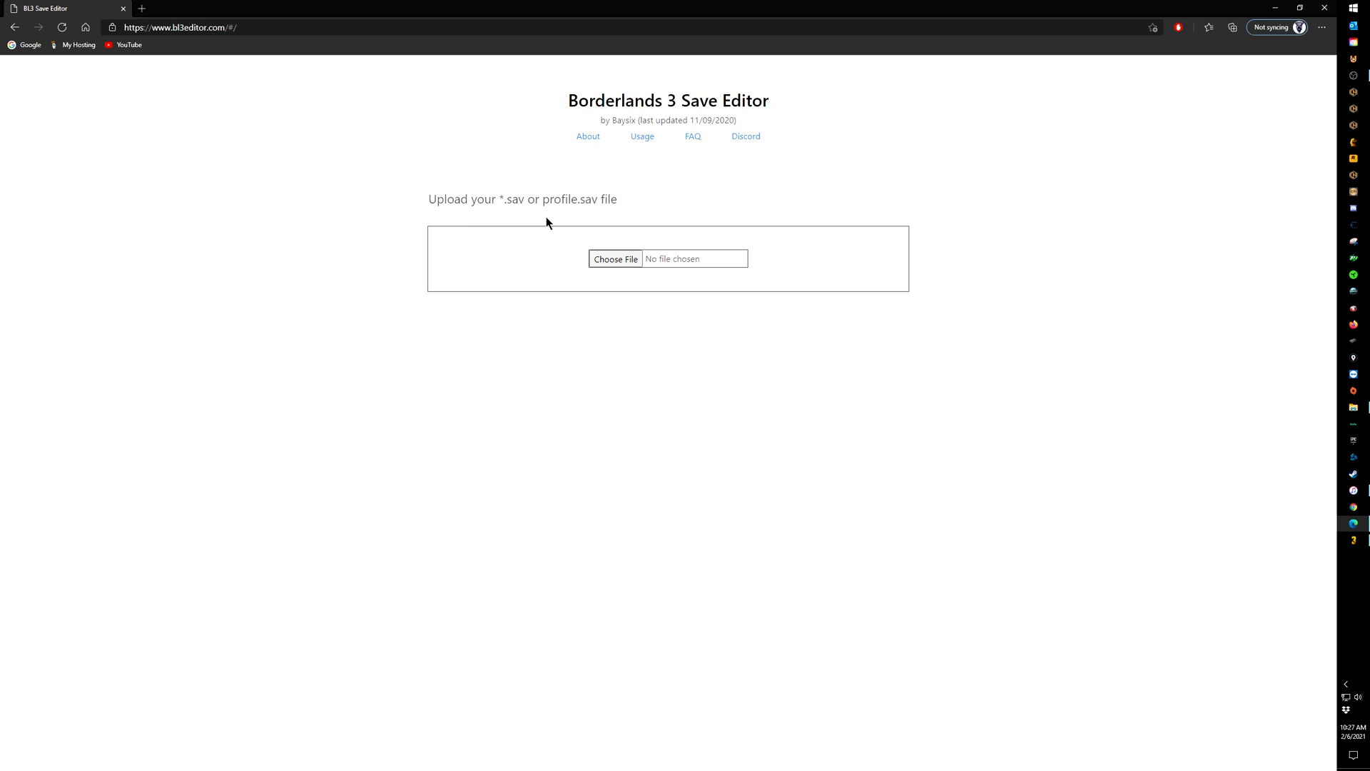
# Step: Start choosing a save file to upload and show the Desktop folder in the file dialog
pyautogui.click(611, 261)
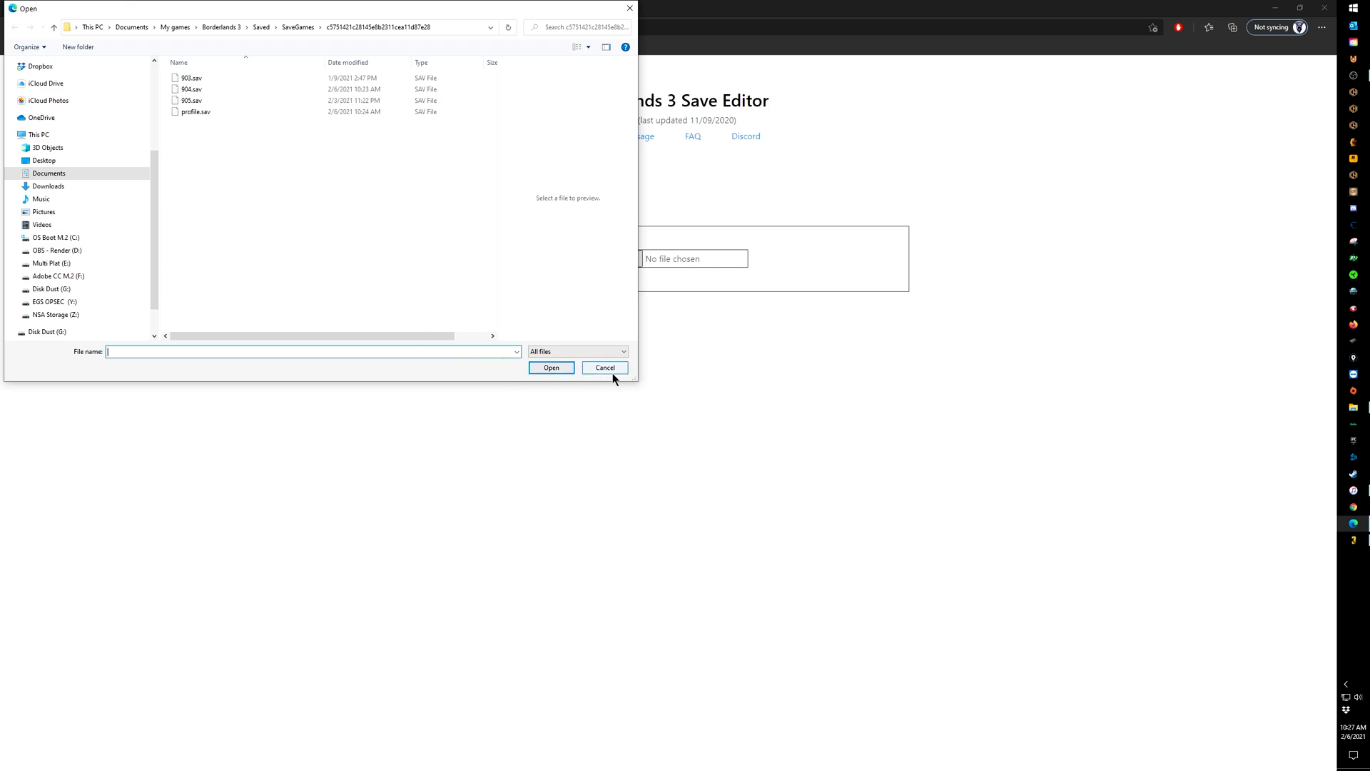
pyautogui.click(613, 371)
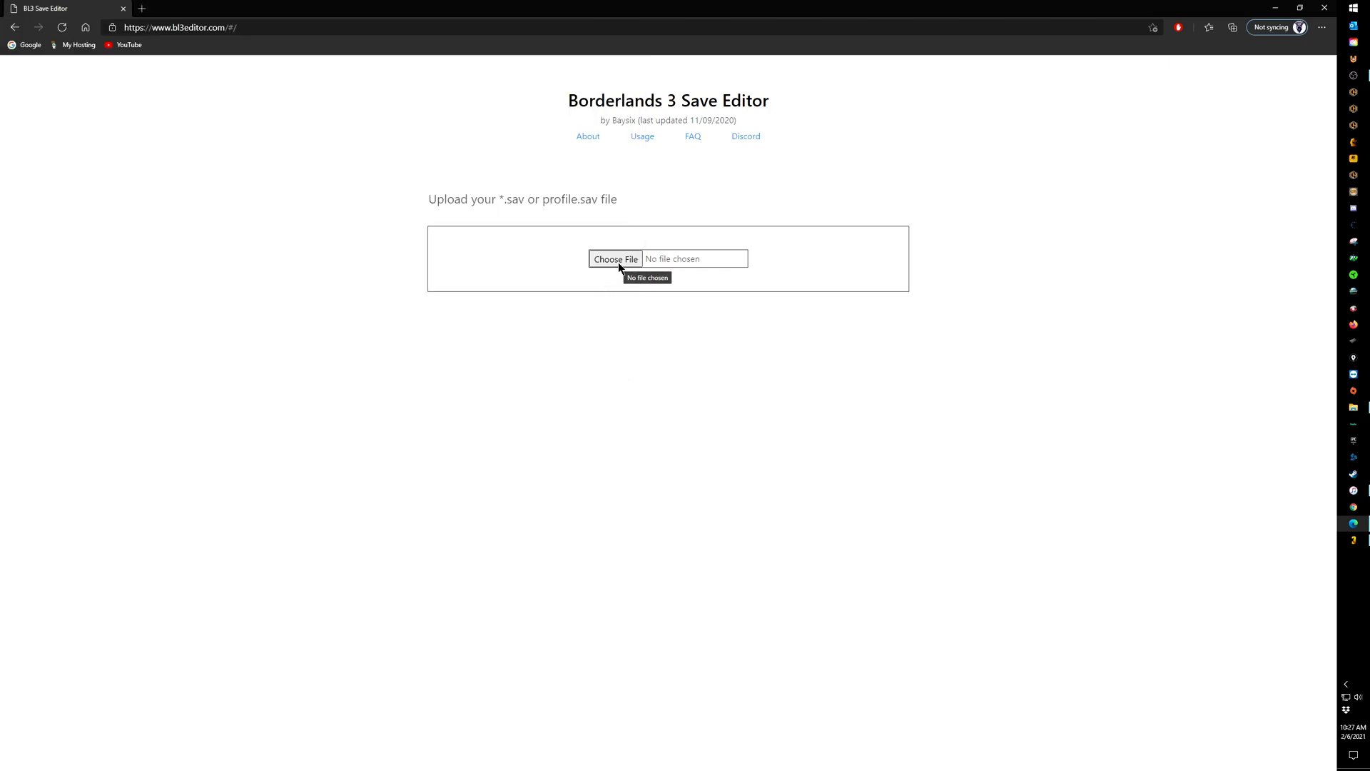
pyautogui.click(618, 263)
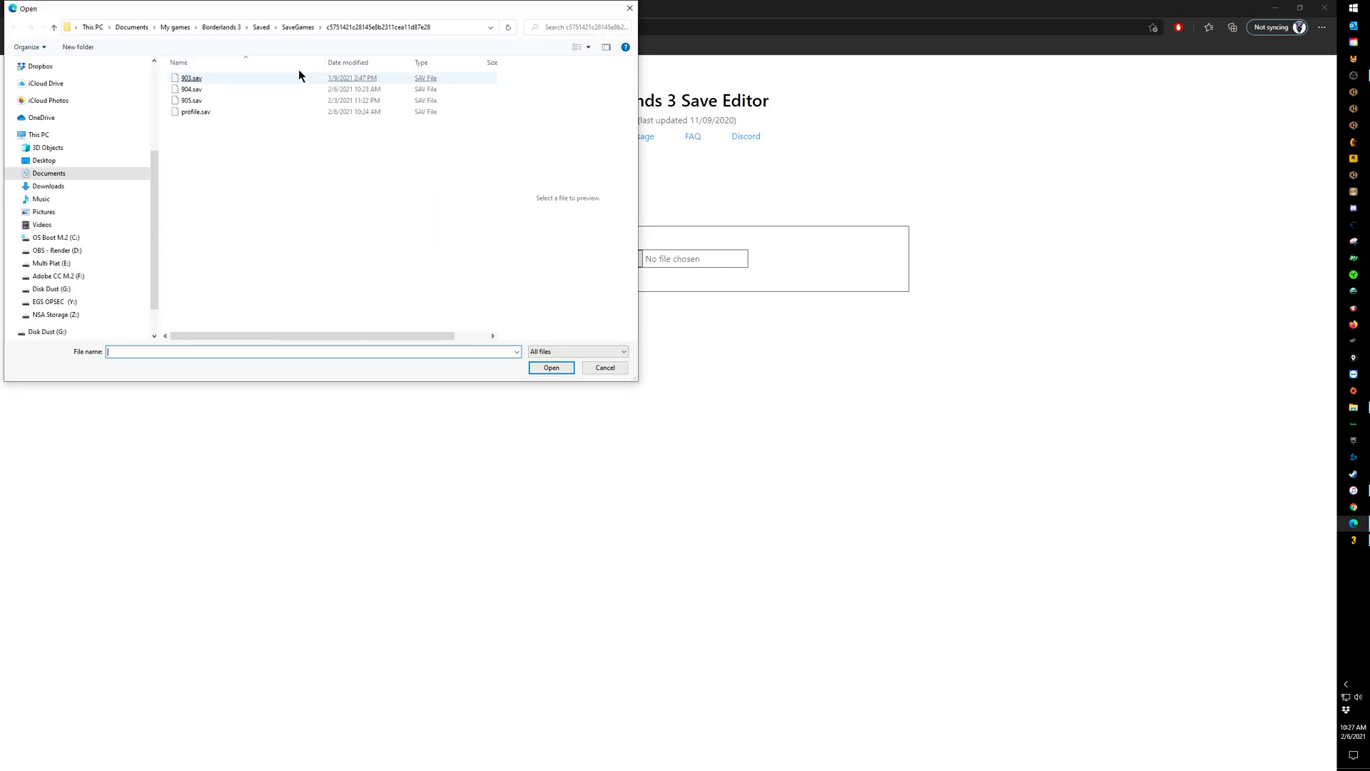
pyautogui.moveTo(227, 8); pyautogui.dragTo(345, 68)
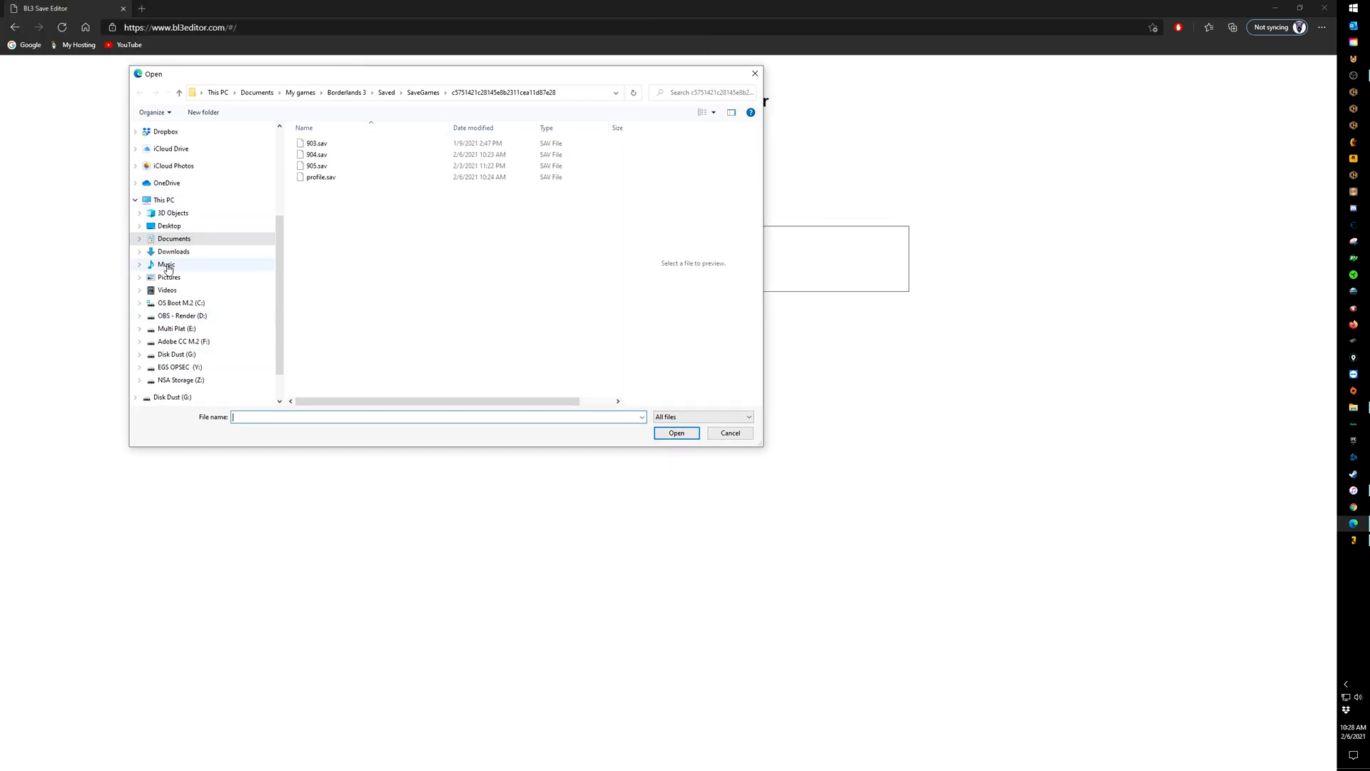
pyautogui.scroll(5, 168, 186)
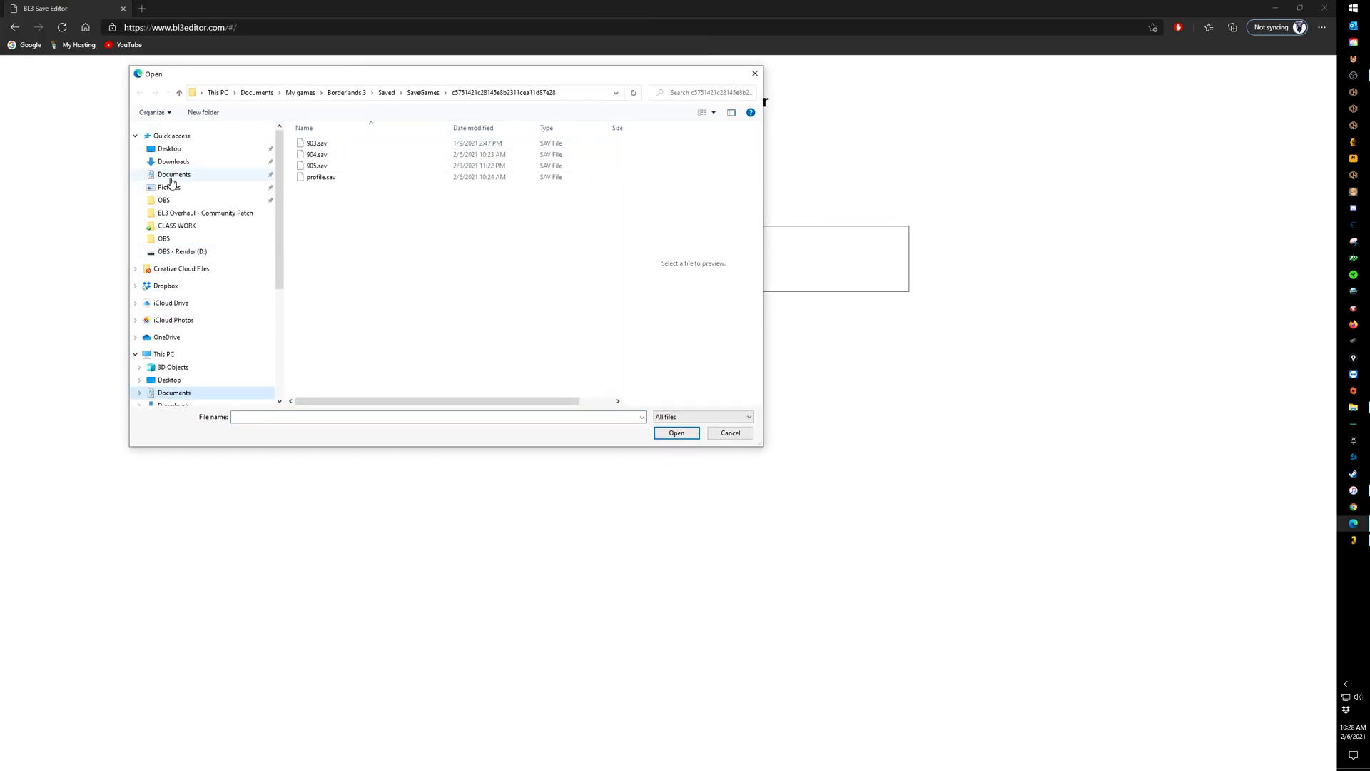
pyautogui.click(170, 149)
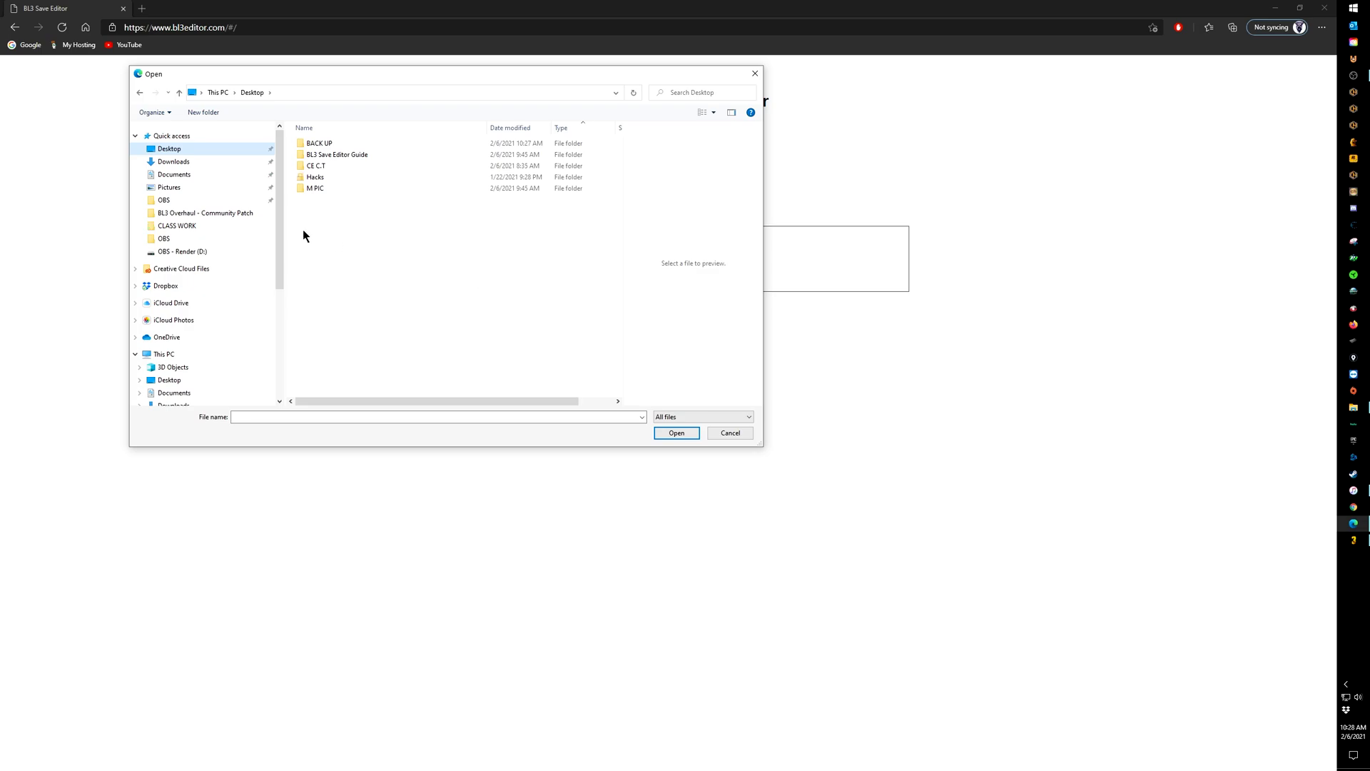
# Step: Load profile.sav from the account ID folder under Documents > My games > Borderlands 3 > Saved > SaveGames into the save editor
pyautogui.click(173, 175)
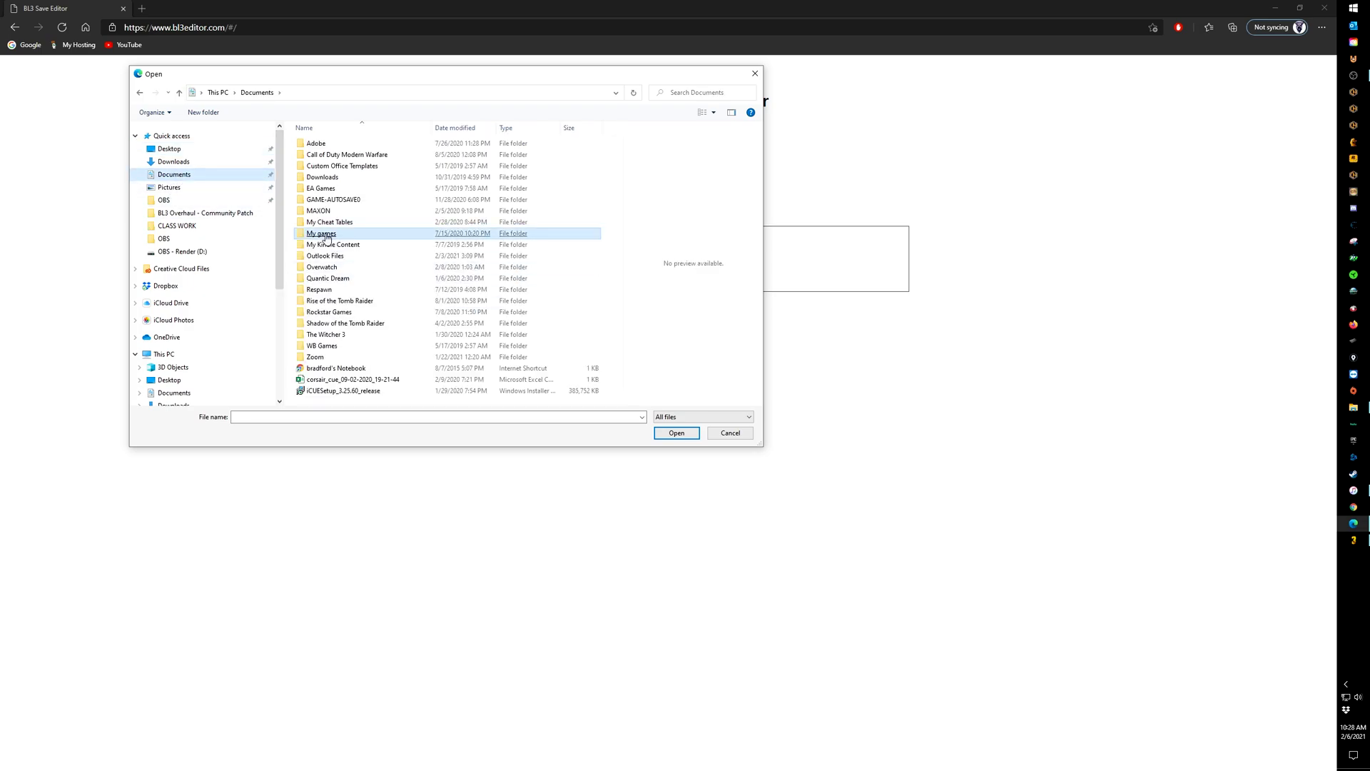
pyautogui.doubleClick(323, 234)
pyautogui.doubleClick(325, 154)
pyautogui.doubleClick(318, 155)
pyautogui.doubleClick(316, 189)
pyautogui.doubleClick(354, 147)
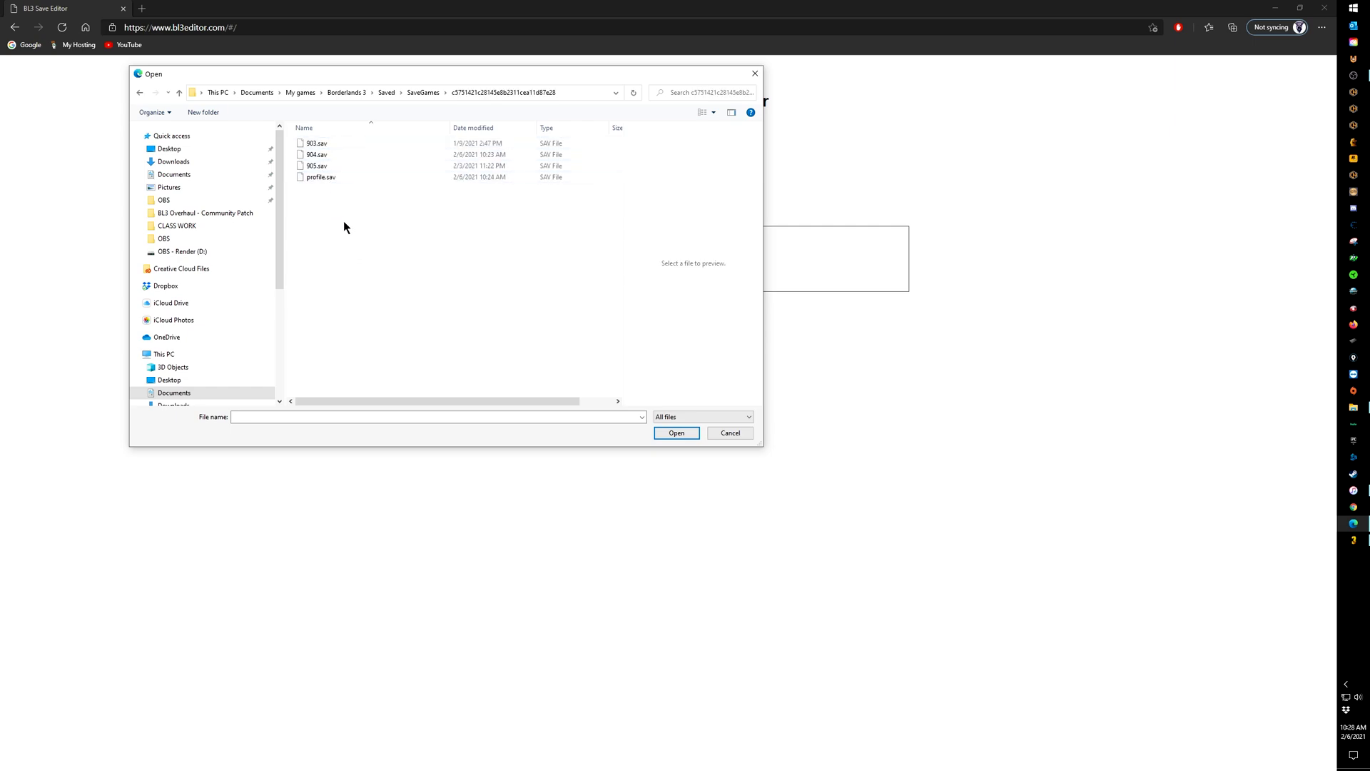
pyautogui.doubleClick(318, 178)
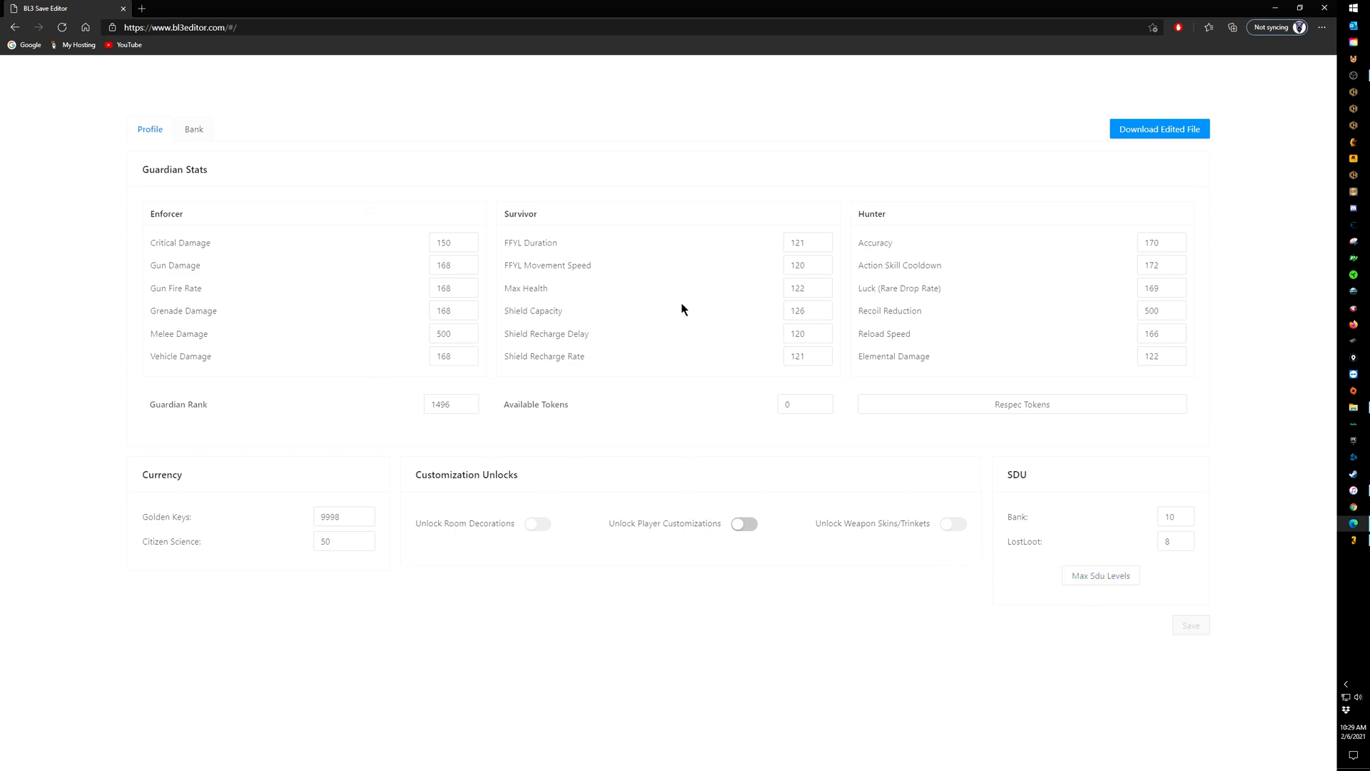
# Step: Set the profile's LostLoot SDU level to 6
pyautogui.click(1165, 548)
pyautogui.click(1190, 630)
pyautogui.click(1178, 540)
pyautogui.write('6')
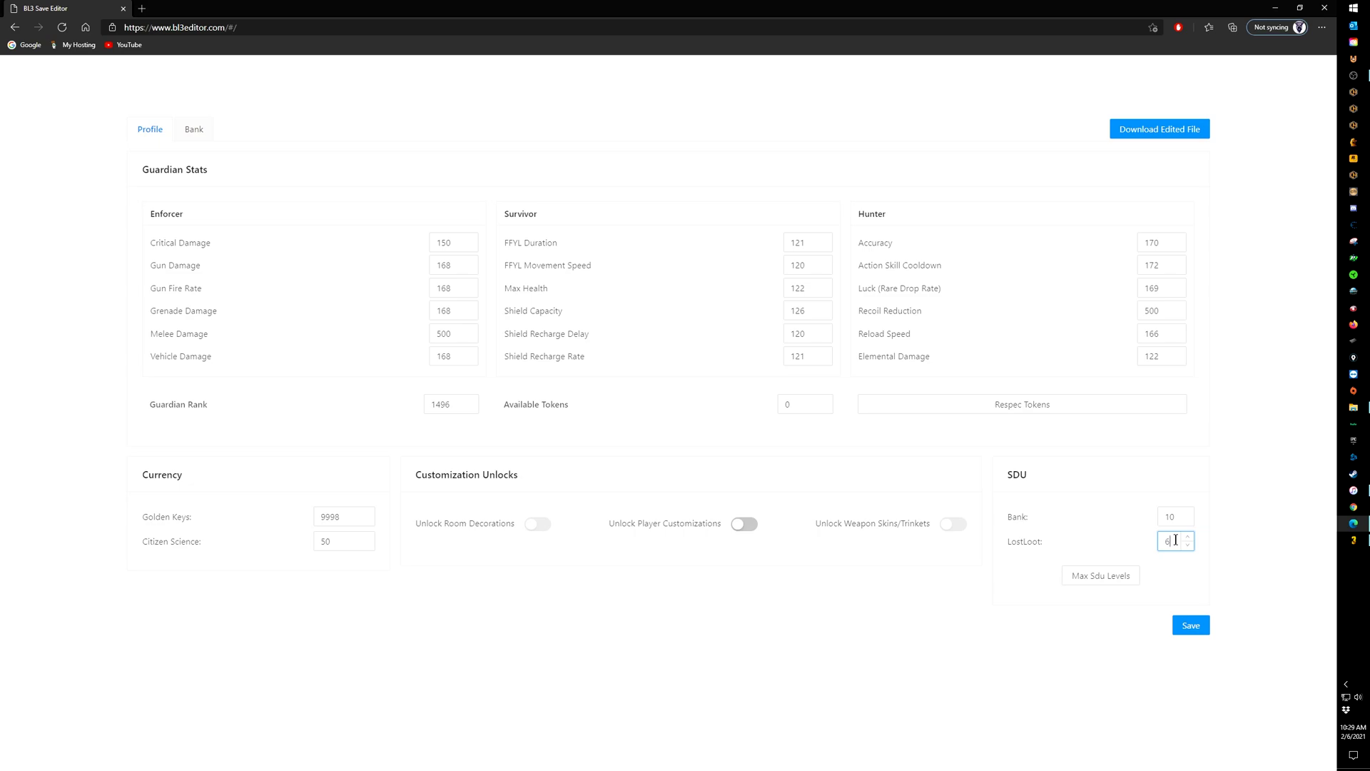
pyautogui.click(1156, 632)
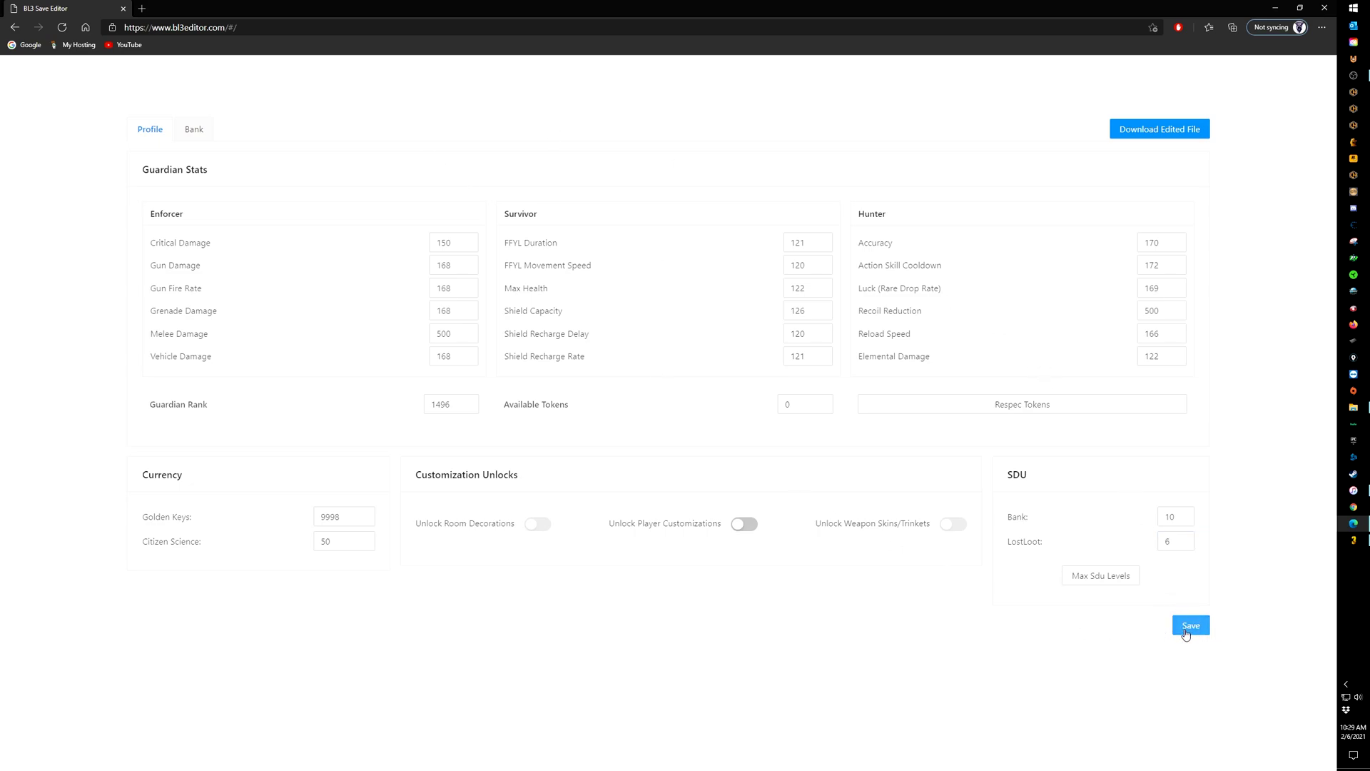
# Step: Look through the items stored in the profile's Bank
pyautogui.click(191, 129)
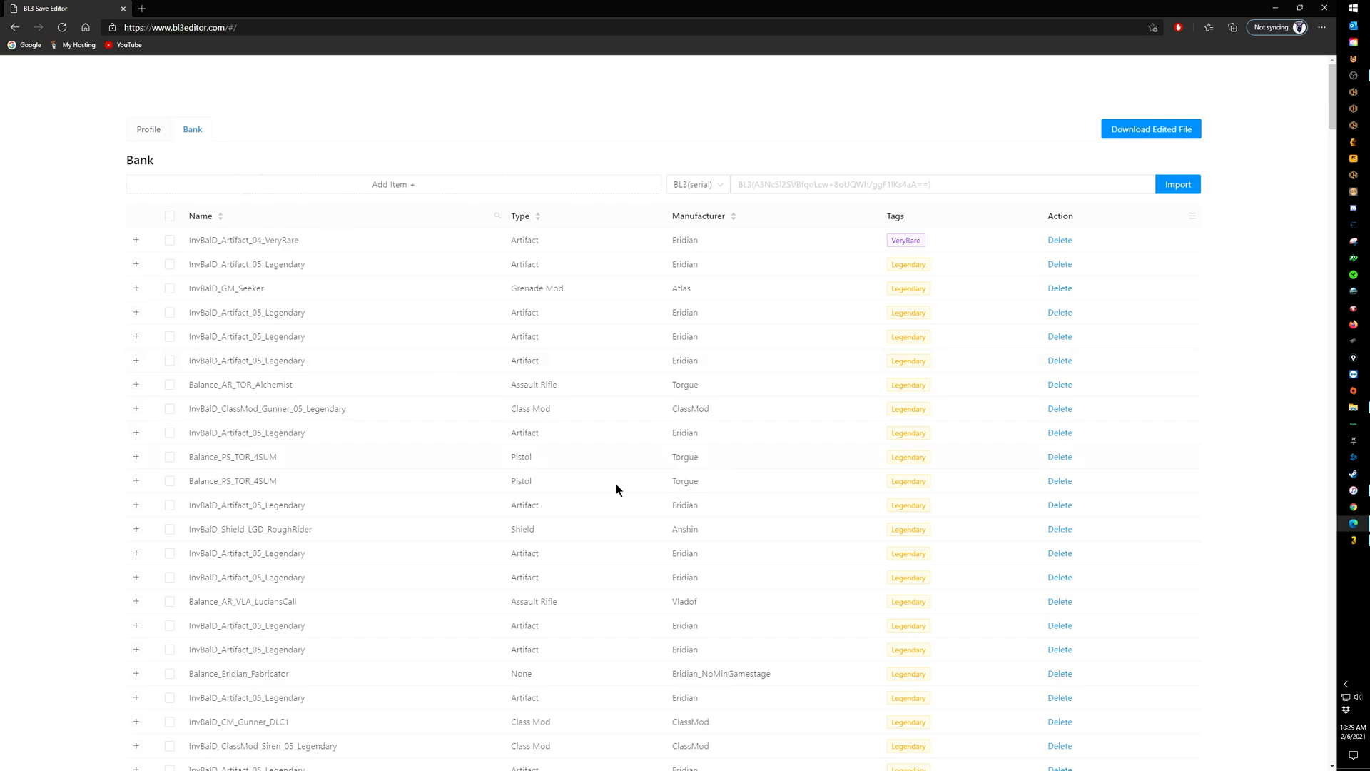
pyautogui.scroll(-5, 645, 481)
pyautogui.scroll(-8, 302, 393)
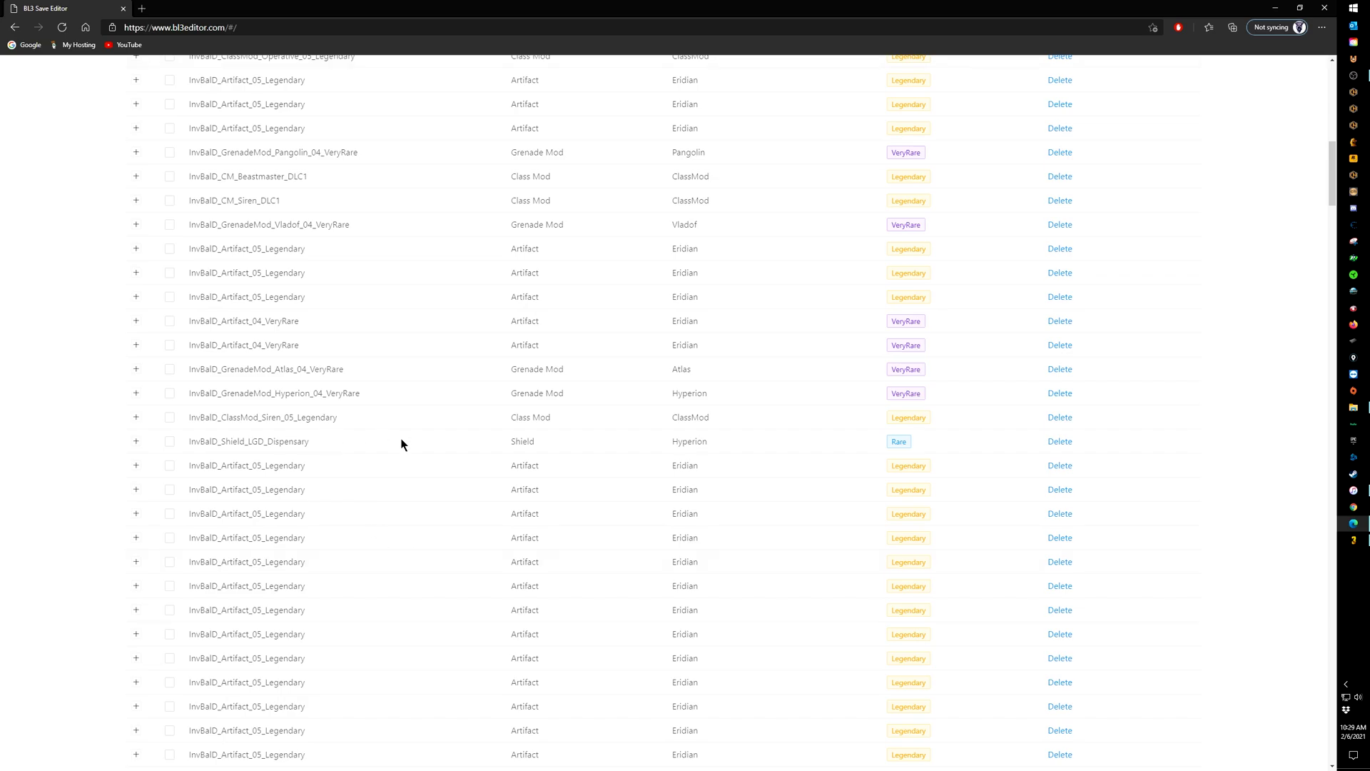
pyautogui.scroll(13, 323, 391)
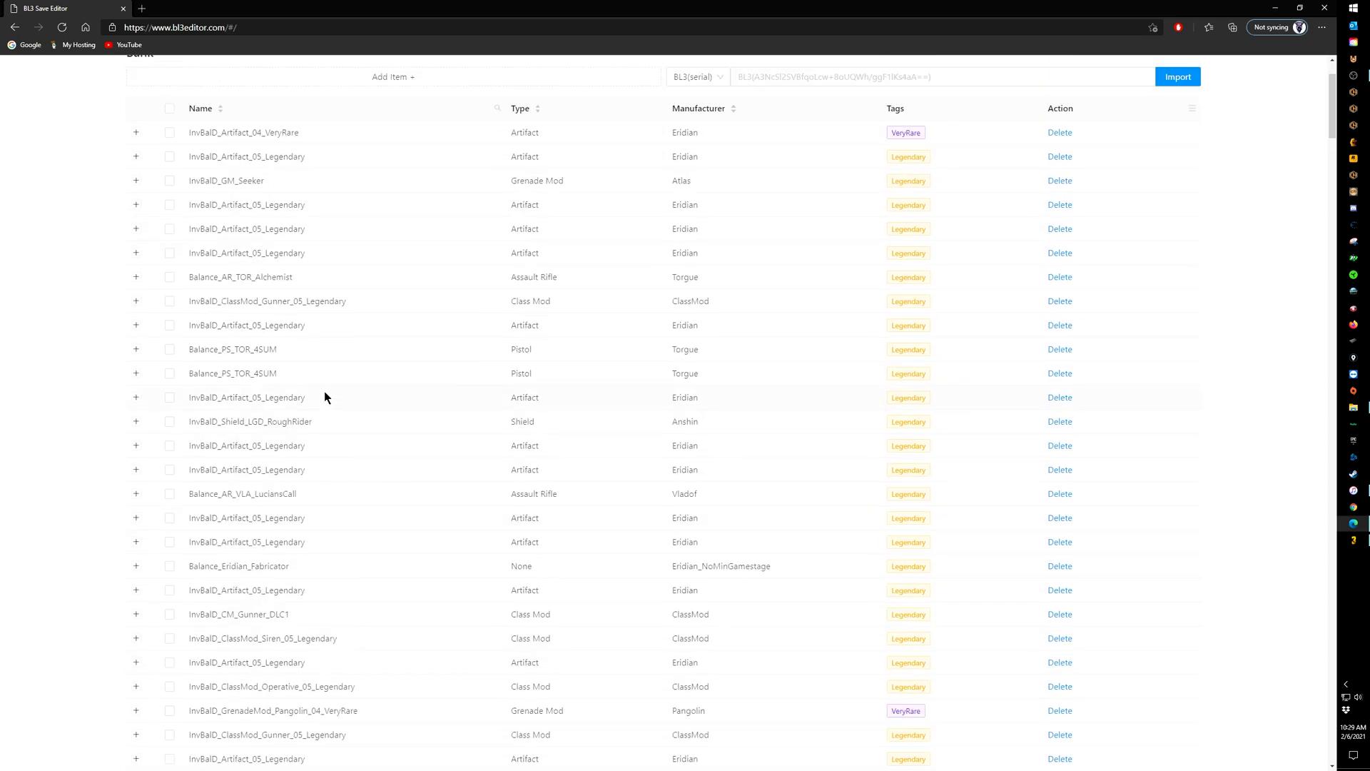
# Step: Return to the editor's upload page and load the character save 904.sav
pyautogui.hotkey('alt', 'Left')
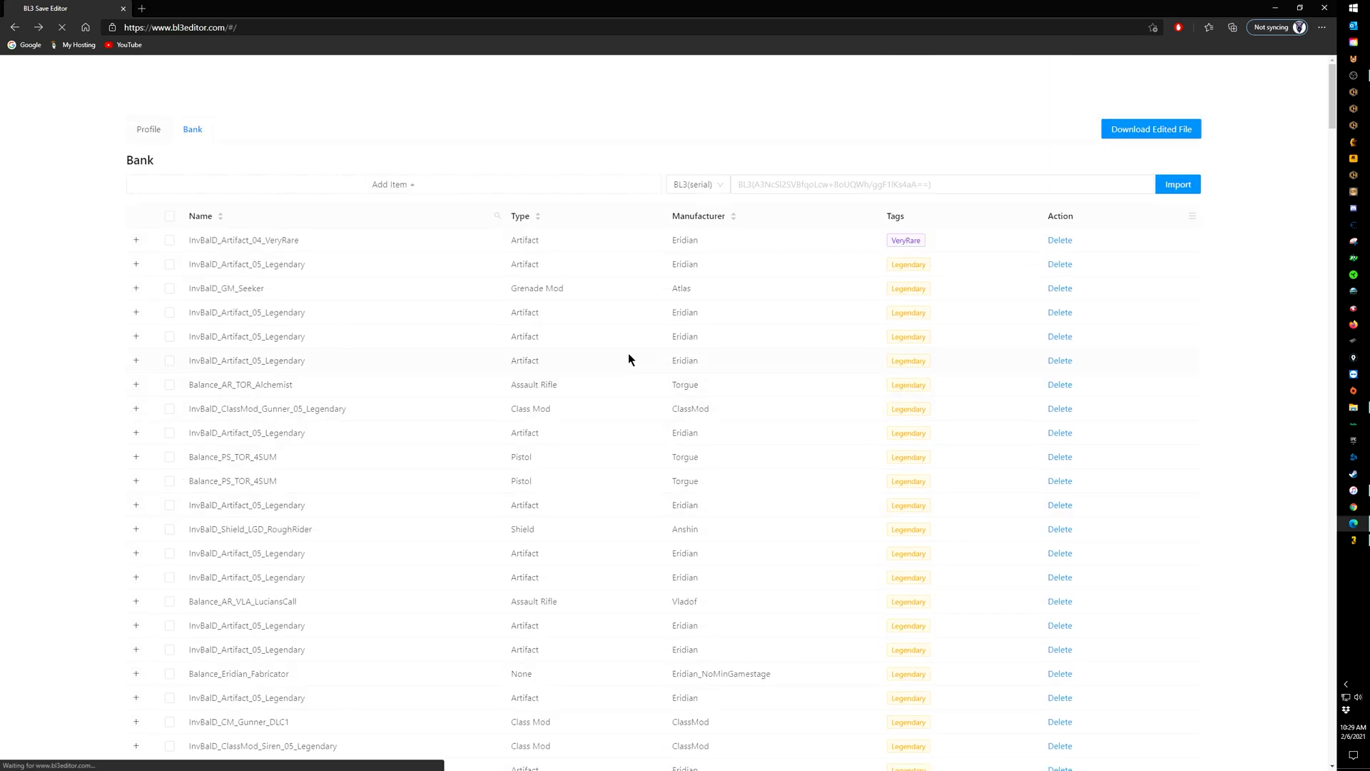
pyautogui.hotkey('alt', 'Right')
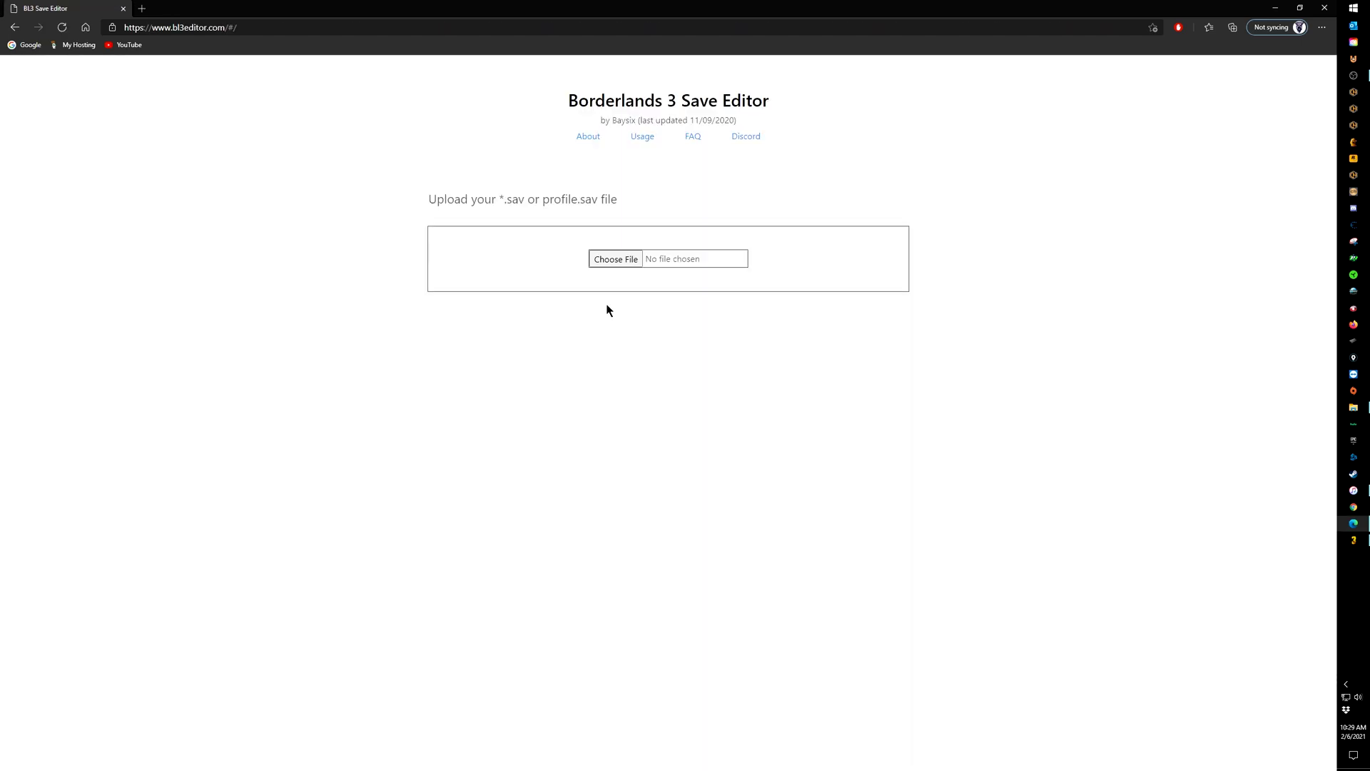
pyautogui.click(613, 260)
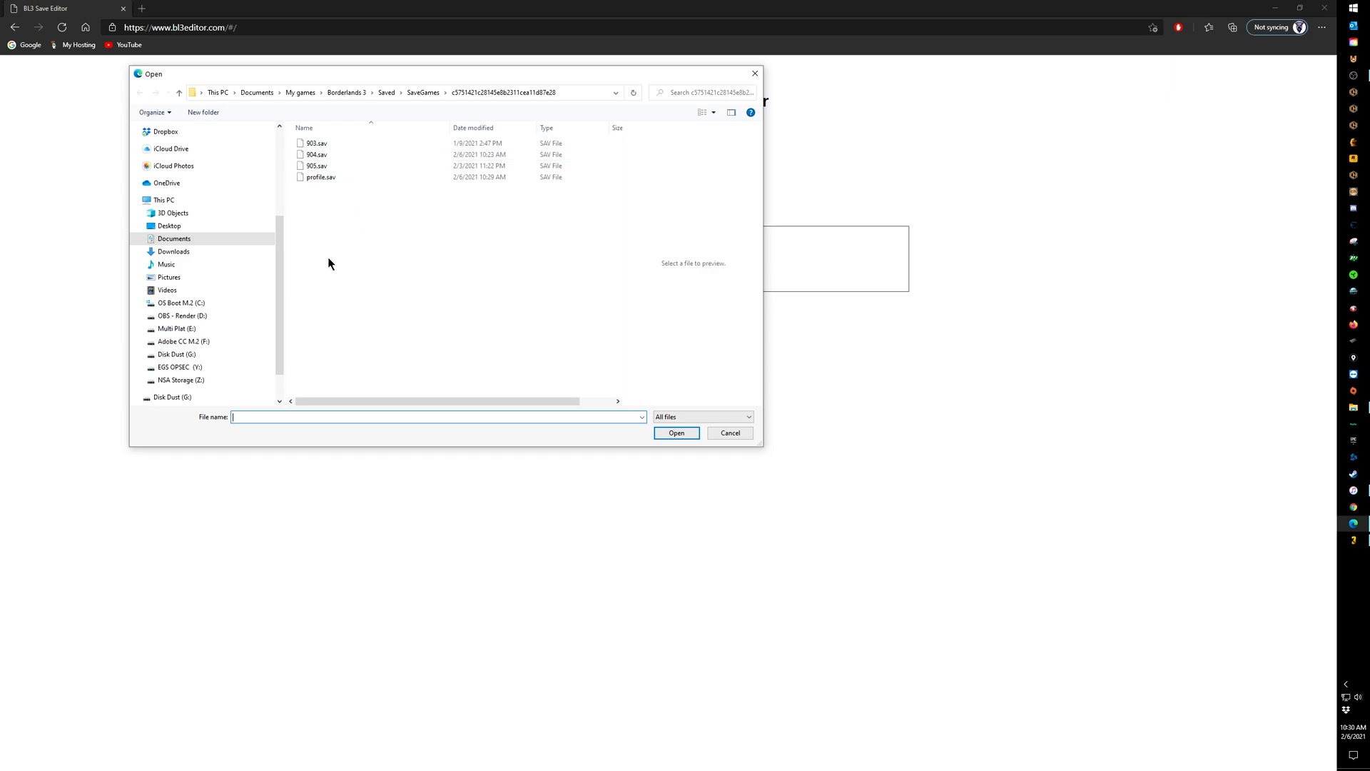
pyautogui.click(327, 155)
pyautogui.doubleClick(326, 156)
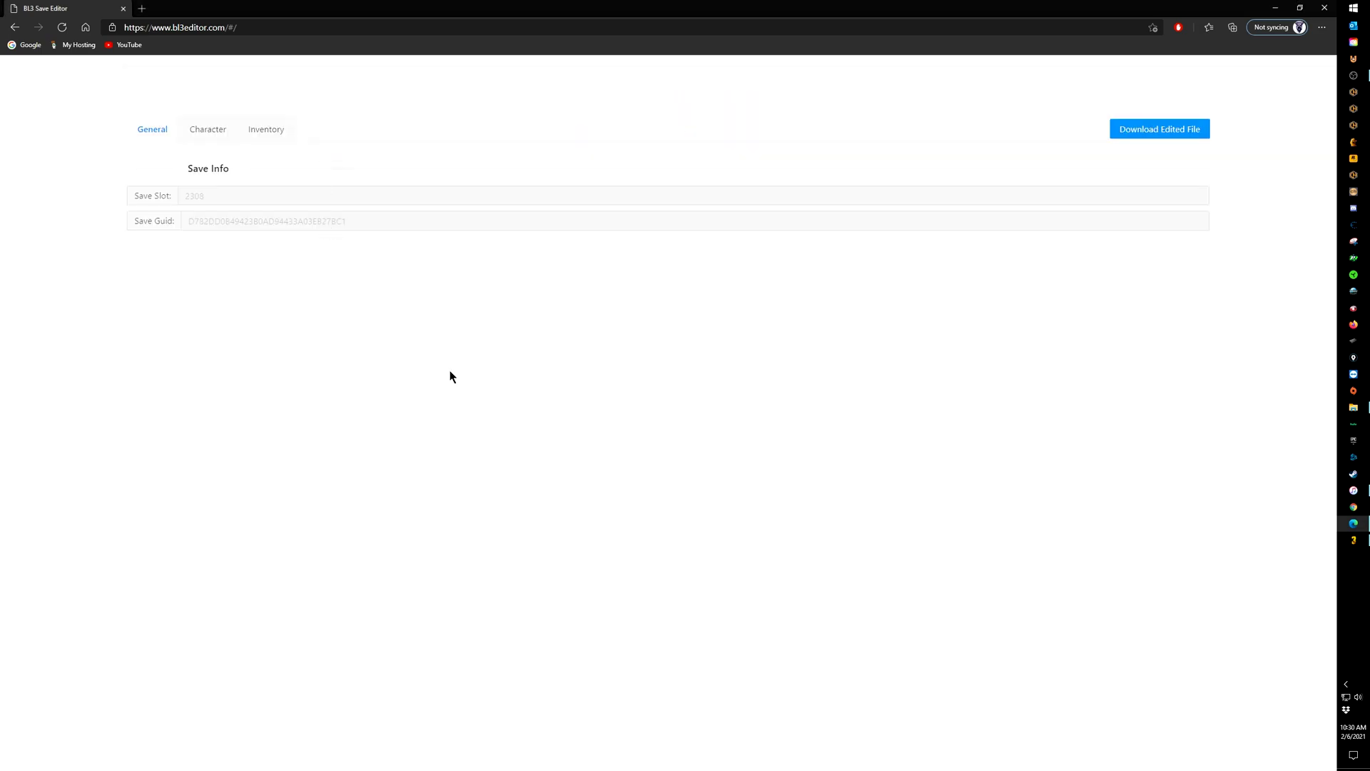
# Step: Show the Character settings, switch the WeaponSlot2 slot off and back on, and save the character
pyautogui.click(207, 134)
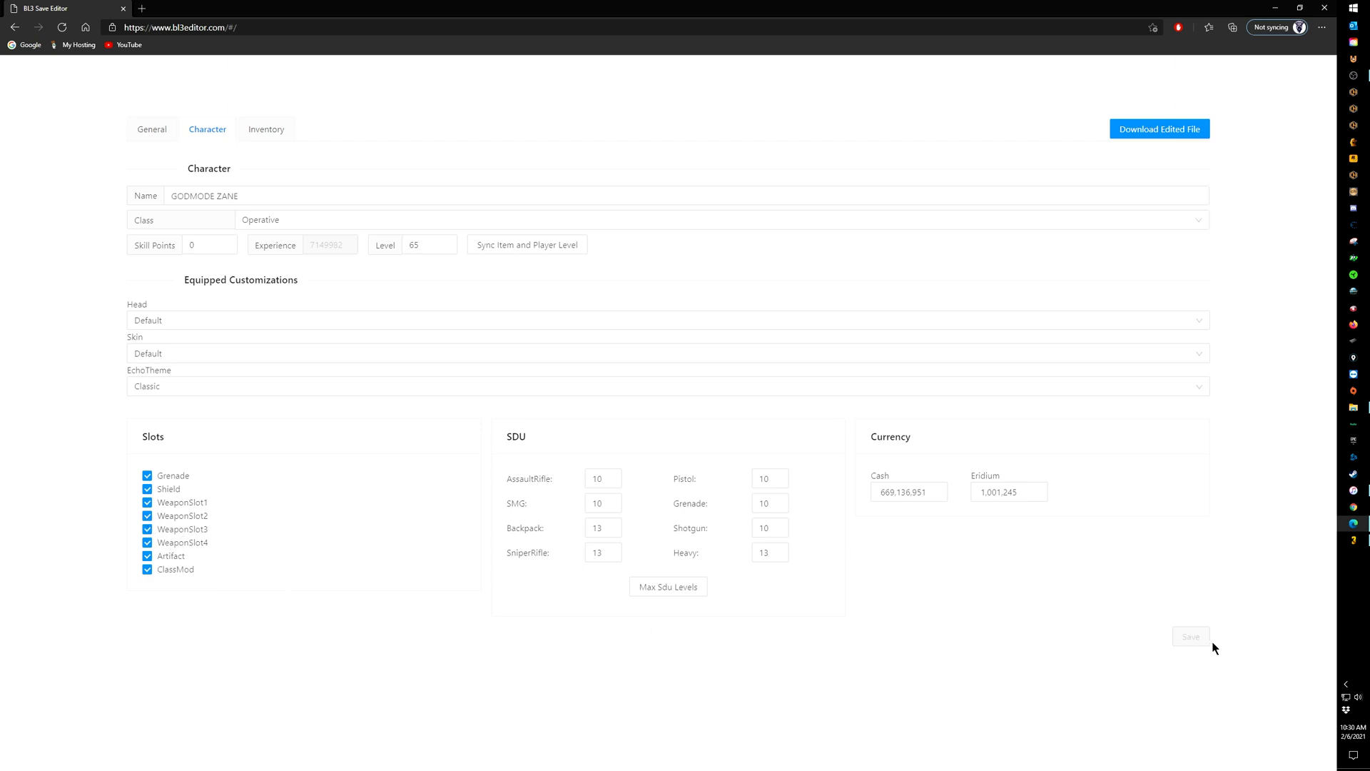
pyautogui.click(147, 516)
pyautogui.click(147, 515)
pyautogui.click(1190, 635)
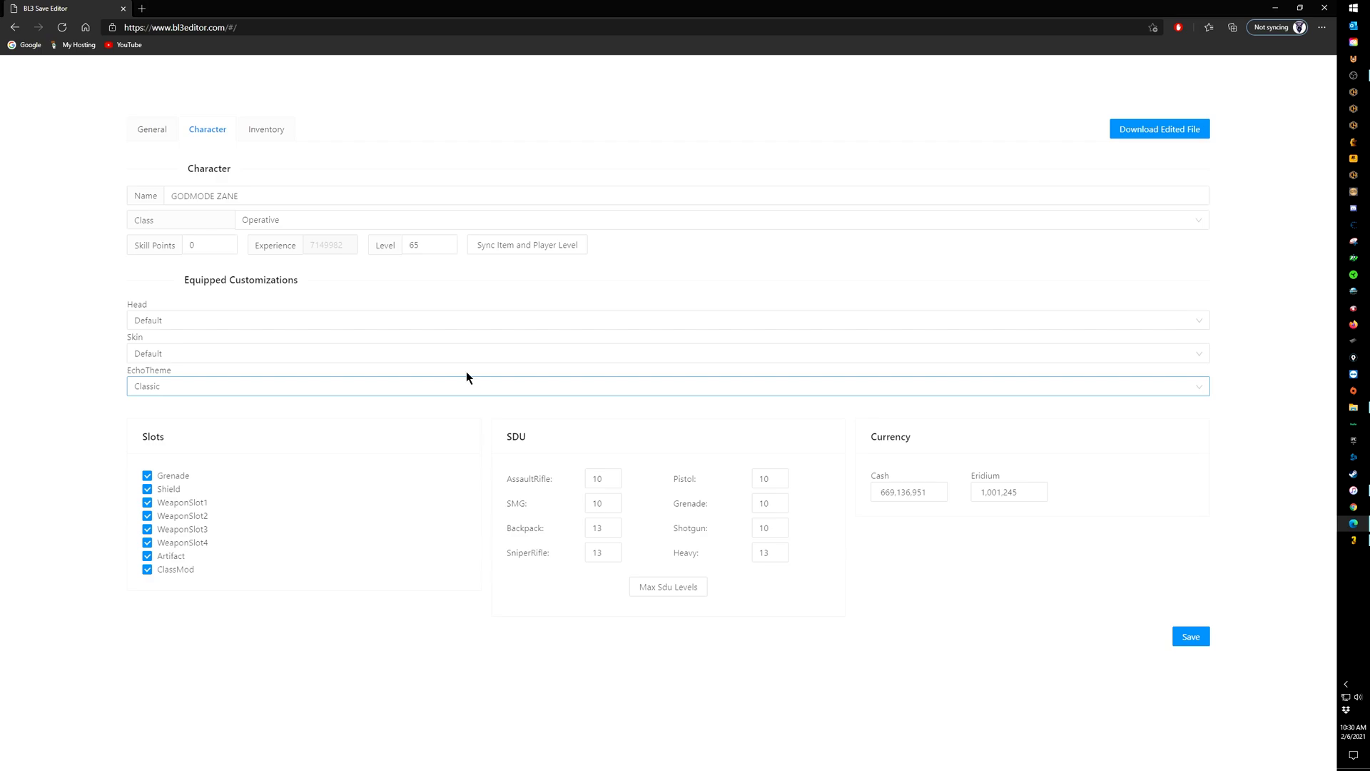
pyautogui.click(422, 247)
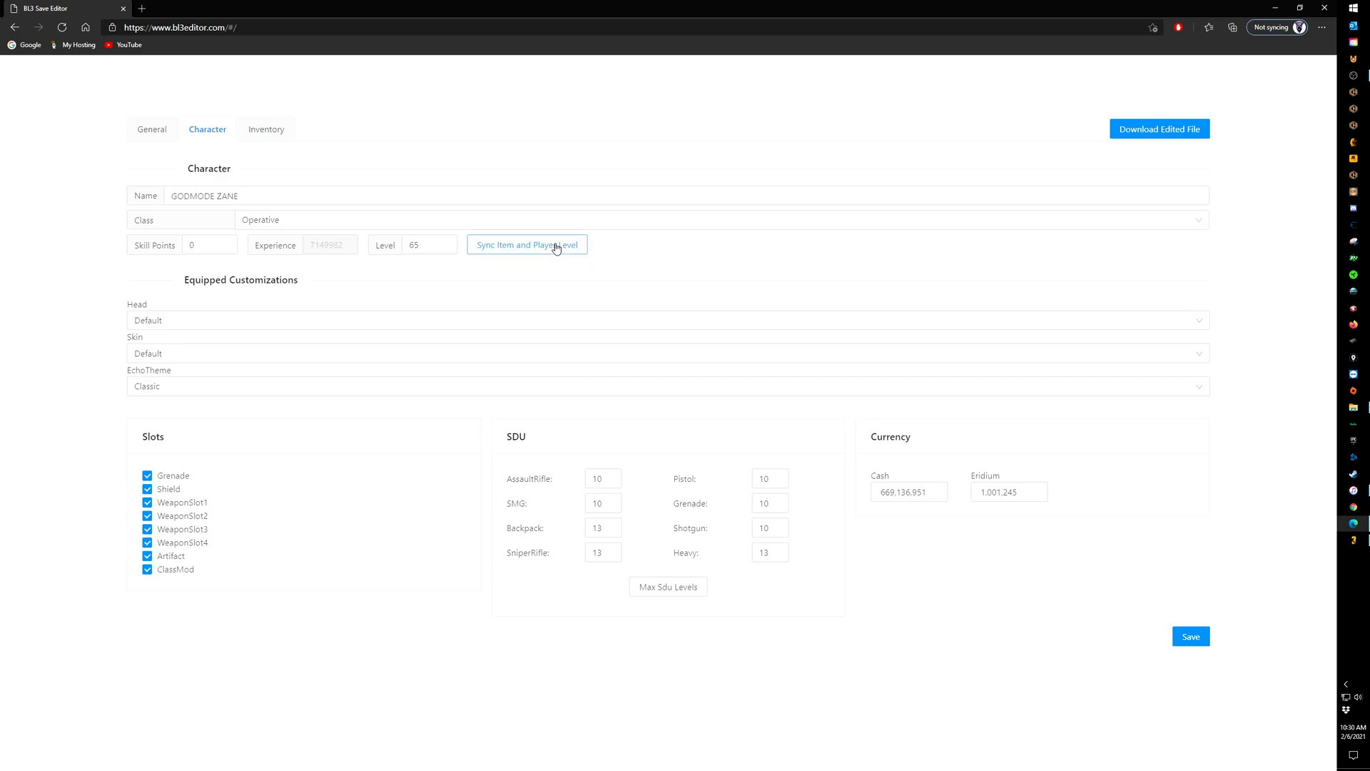
pyautogui.click(199, 249)
# Step: Set the character's SDU levels to 4 for Backpack and SMG and 3 for AssaultRifle and Grenade
pyautogui.click(606, 528)
pyautogui.press('BackSpace')
pyautogui.press('BackSpace')
pyautogui.write('4')
pyautogui.click(603, 503)
pyautogui.press('BackSpace')
pyautogui.press('BackSpace')
pyautogui.write('4')
pyautogui.click(604, 479)
pyautogui.press('BackSpace')
pyautogui.press('BackSpace')
pyautogui.write('3')
pyautogui.click(767, 508)
pyautogui.press('BackSpace')
pyautogui.press('BackSpace')
pyautogui.write('3')
# Step: Raise all of the character's SDU levels to their maximum and save the character changes
pyautogui.click(794, 641)
pyautogui.click(684, 587)
pyautogui.click(1181, 636)
pyautogui.click(902, 493)
pyautogui.click(986, 492)
# Step: Show the character's inventory, sort the equipped items by type, and briefly expand the first Kaoson SMG's details
pyautogui.click(265, 131)
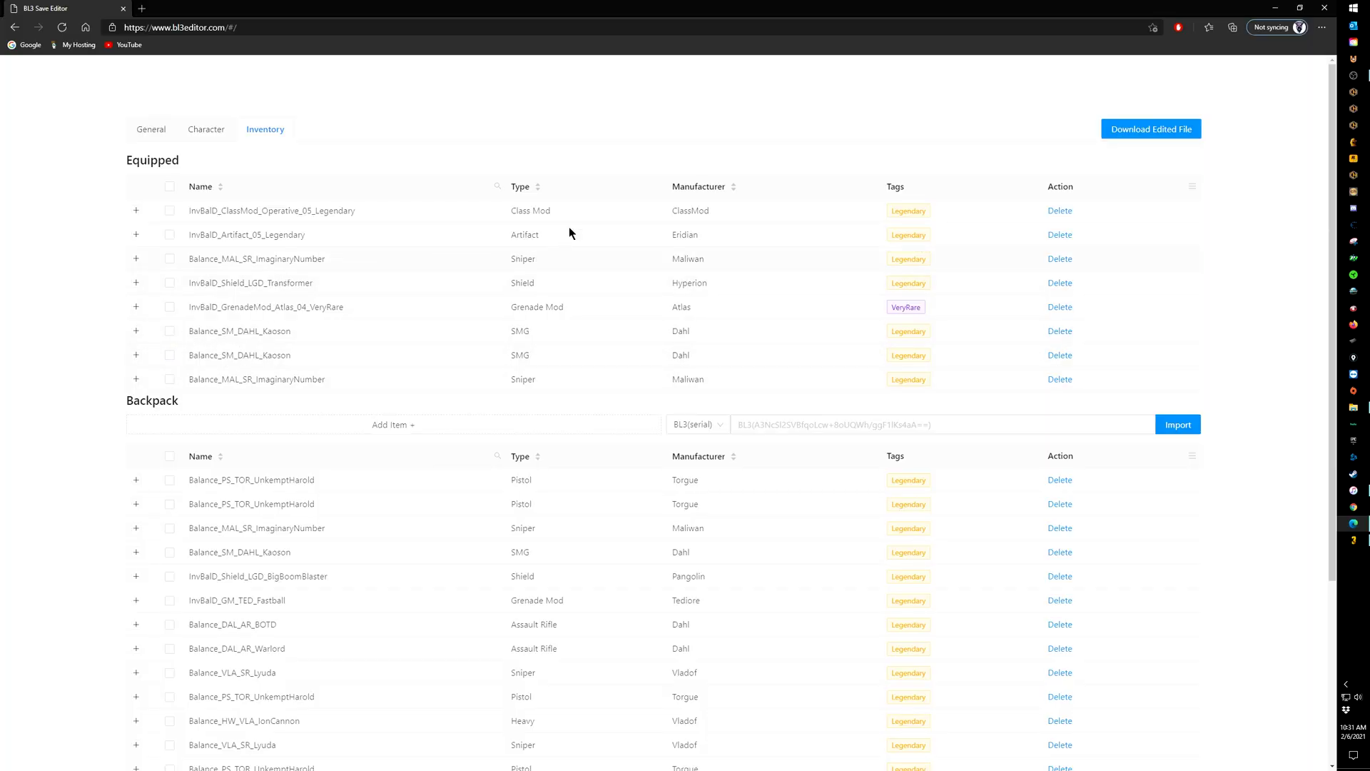
pyautogui.click(518, 189)
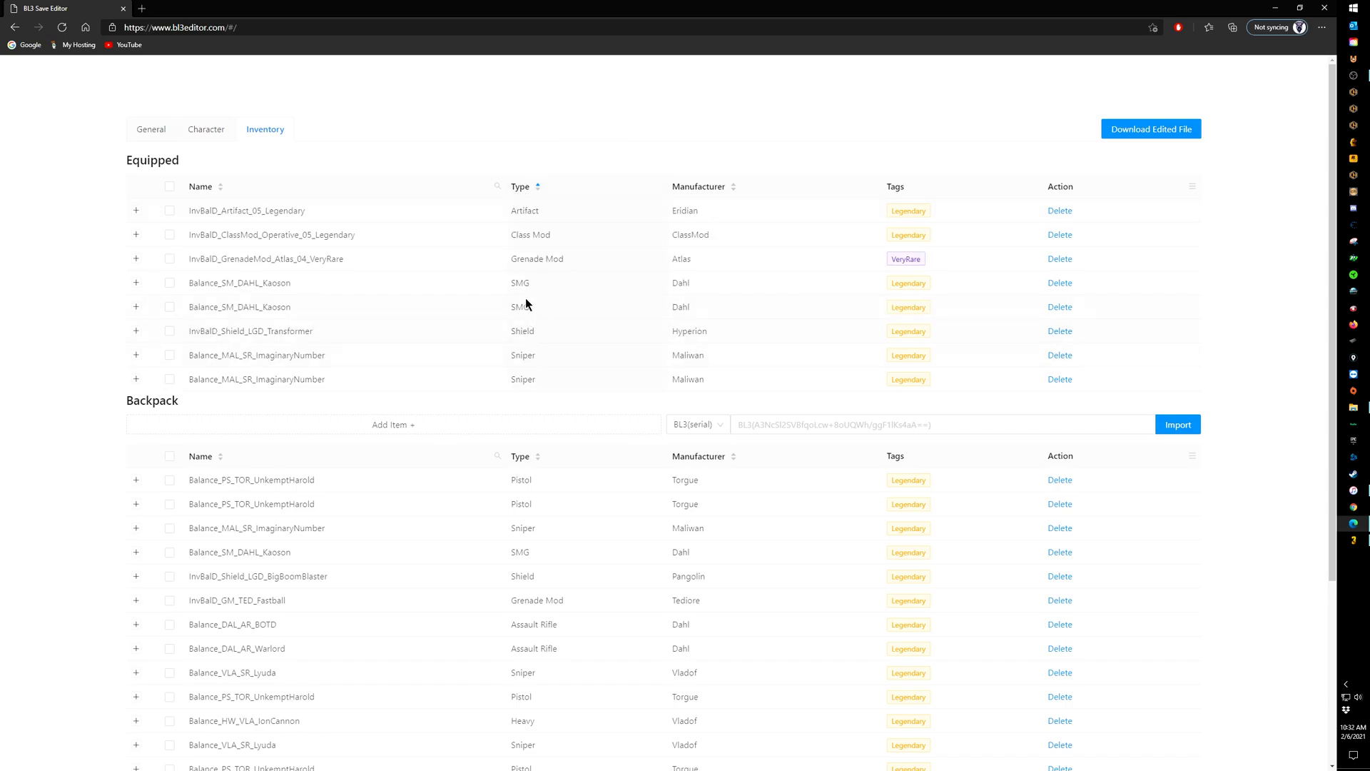
pyautogui.click(136, 286)
pyautogui.click(137, 286)
# Step: Examine the level and parts of the equipped Transformer shield, then collapse its details
pyautogui.click(135, 330)
pyautogui.scroll(-9, 92, 384)
pyautogui.scroll(5, 137, 359)
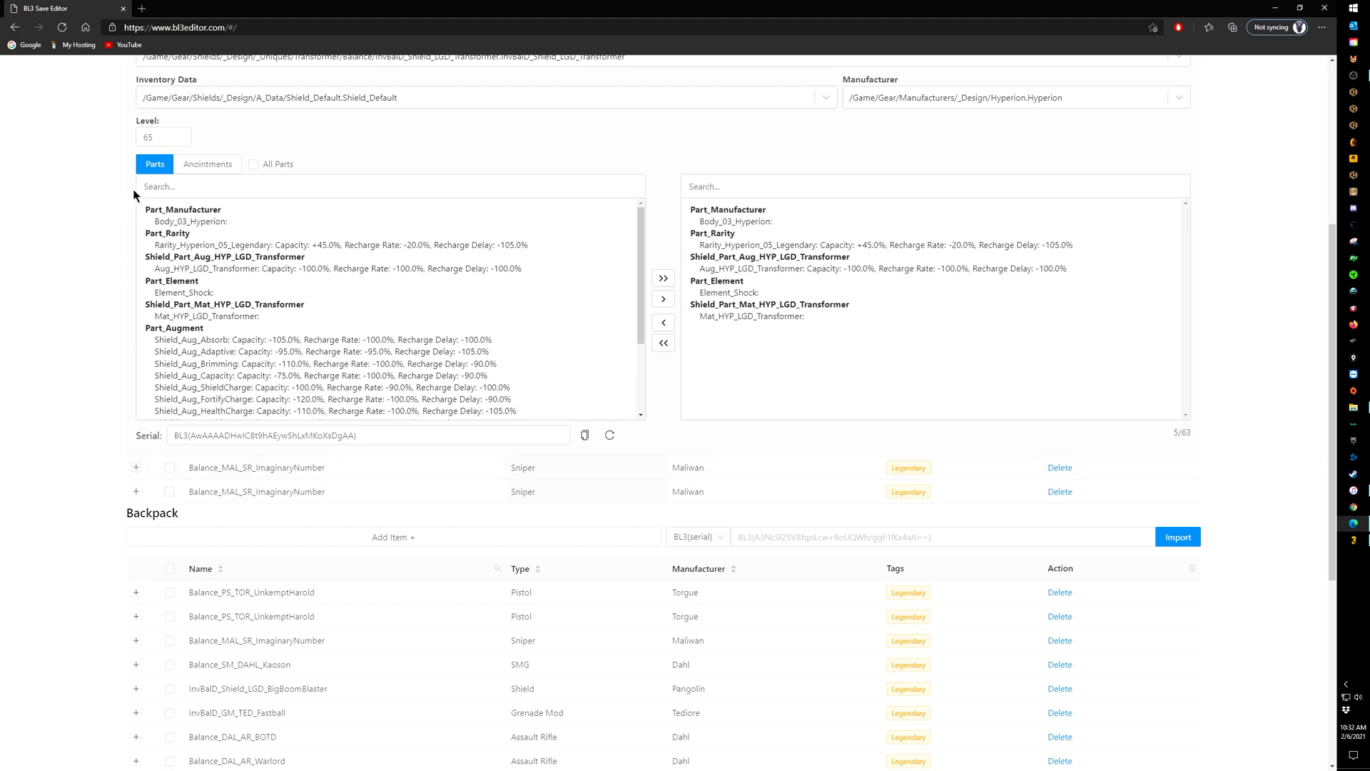
pyautogui.scroll(2, 106, 215)
pyautogui.click(136, 115)
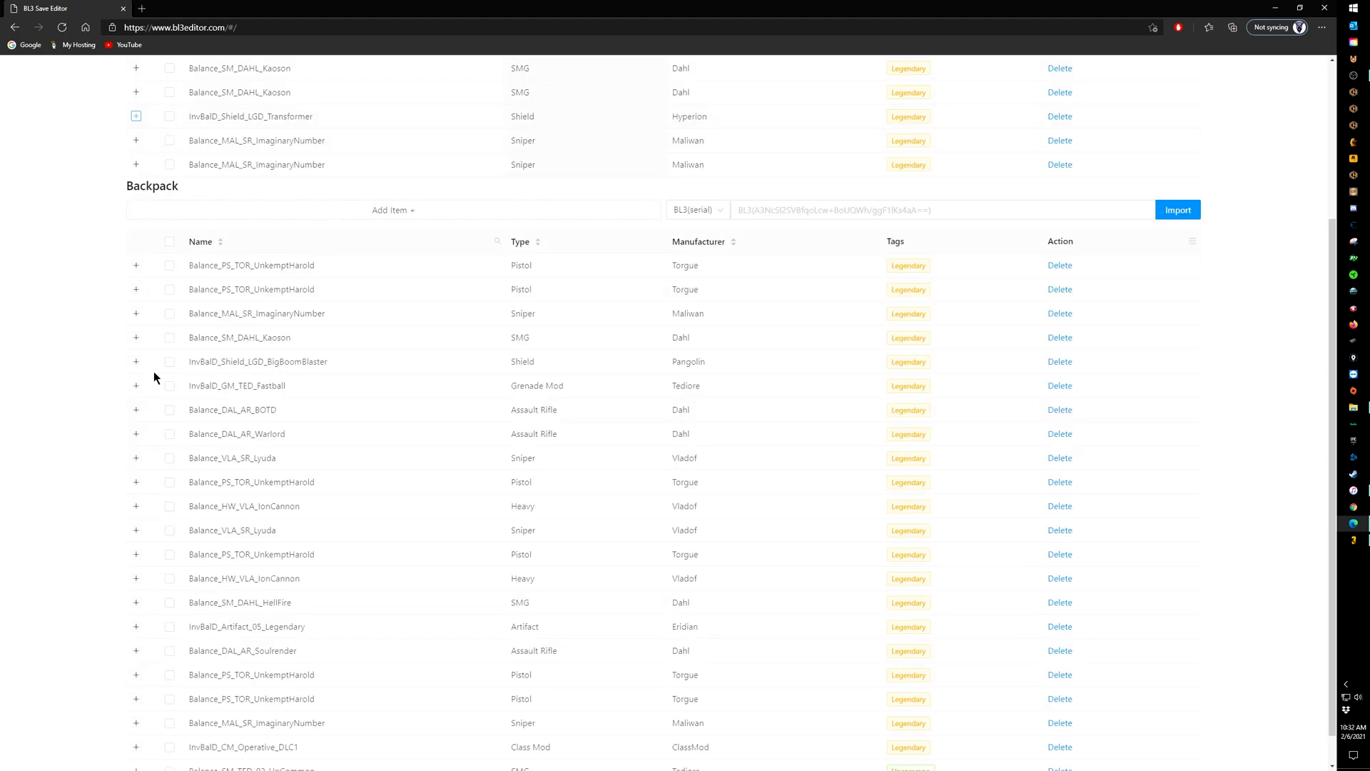
pyautogui.scroll(2, 489, 301)
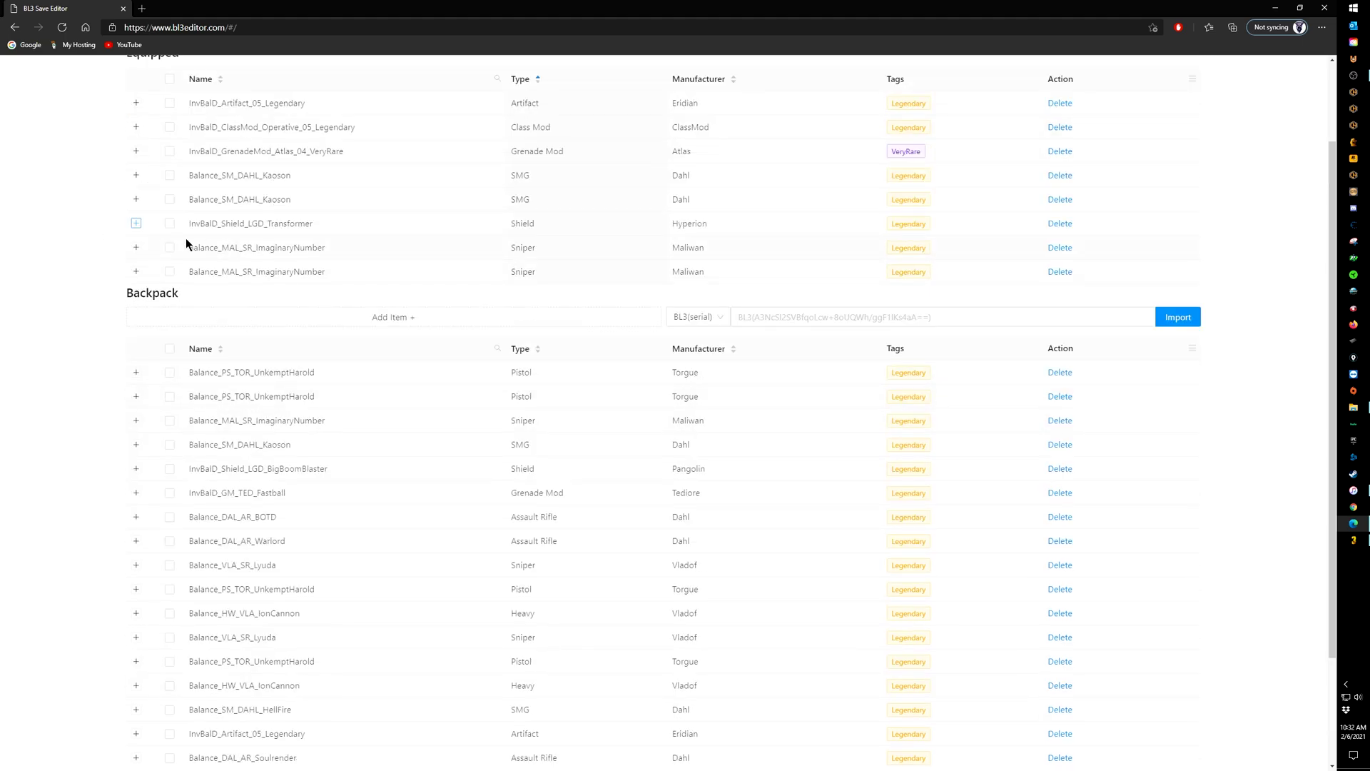
# Step: Expand both equipped ImaginaryNumber sniper rifles and compare their details
pyautogui.click(135, 247)
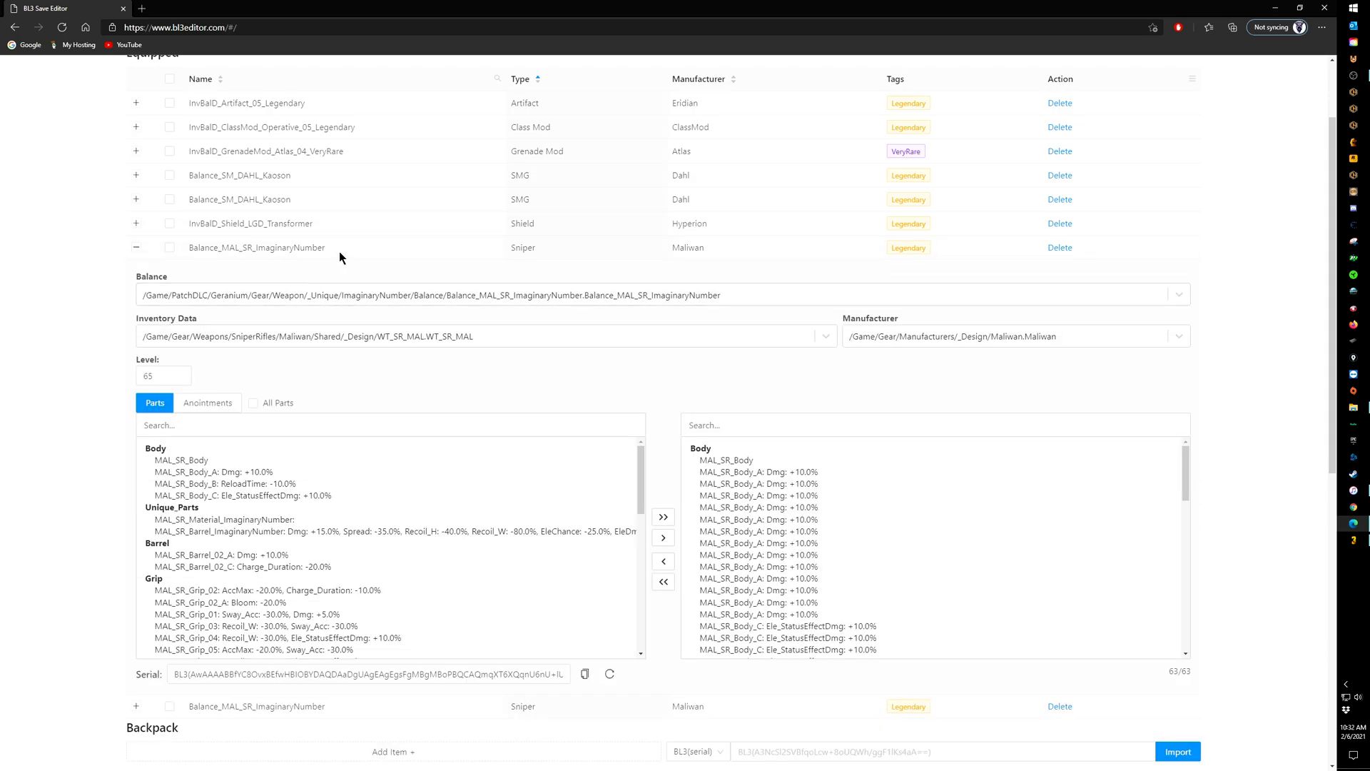
pyautogui.scroll(-7, 323, 345)
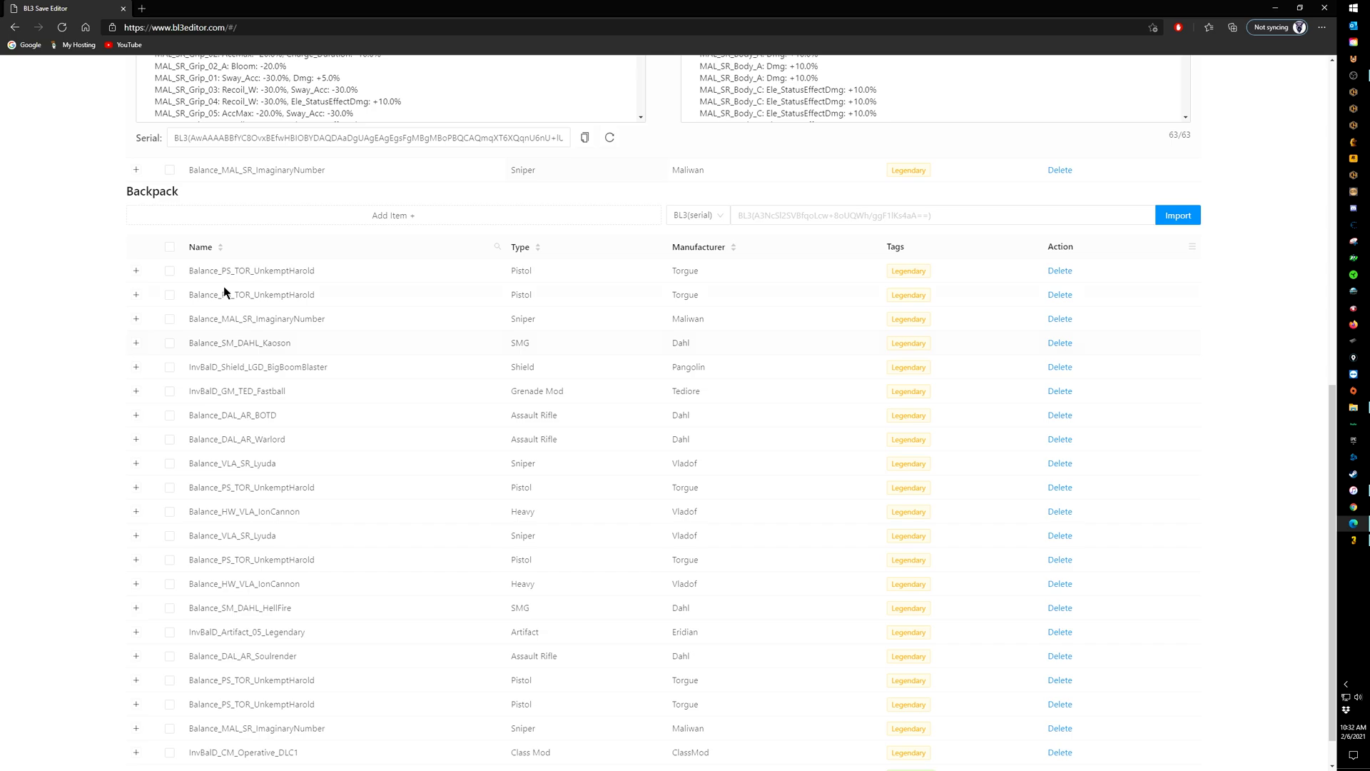
pyautogui.scroll(3, 419, 314)
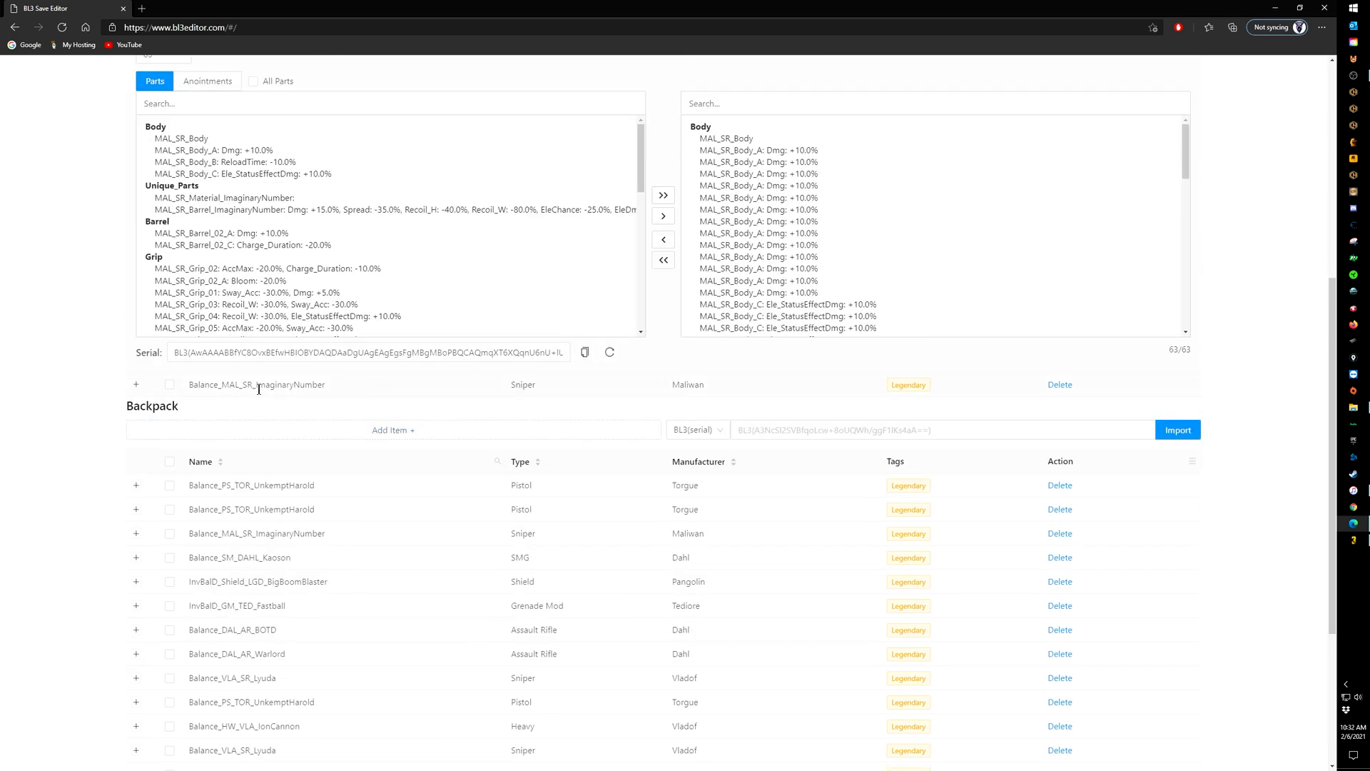
pyautogui.click(135, 385)
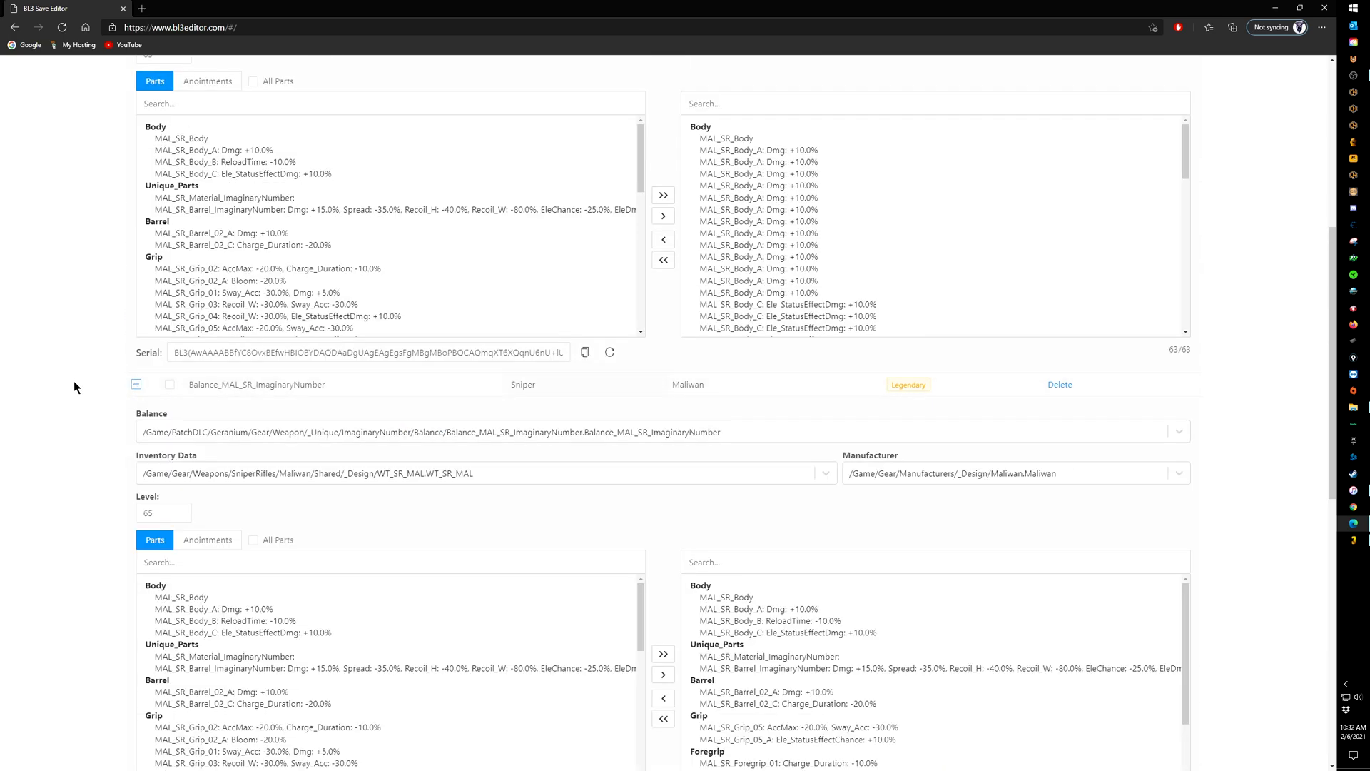
pyautogui.scroll(-2, 75, 379)
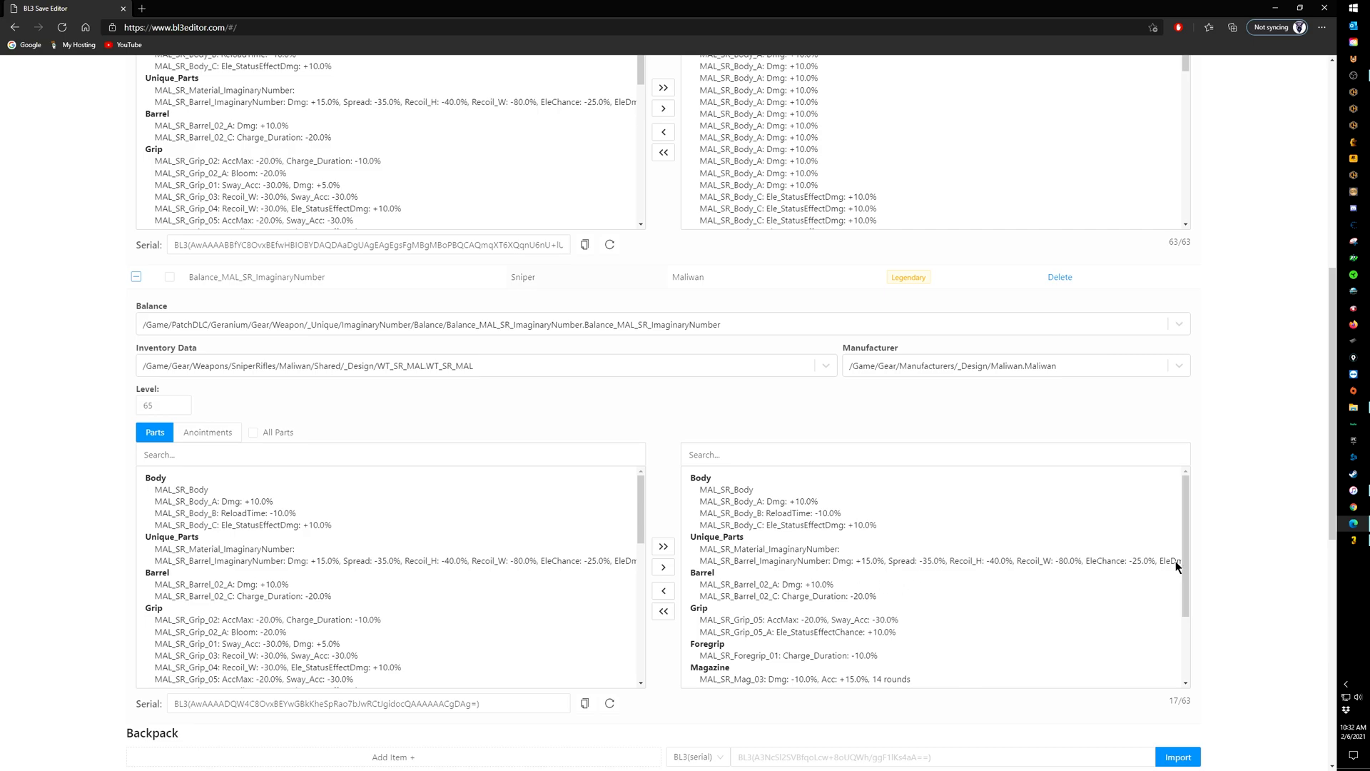
pyautogui.scroll(3, 1238, 560)
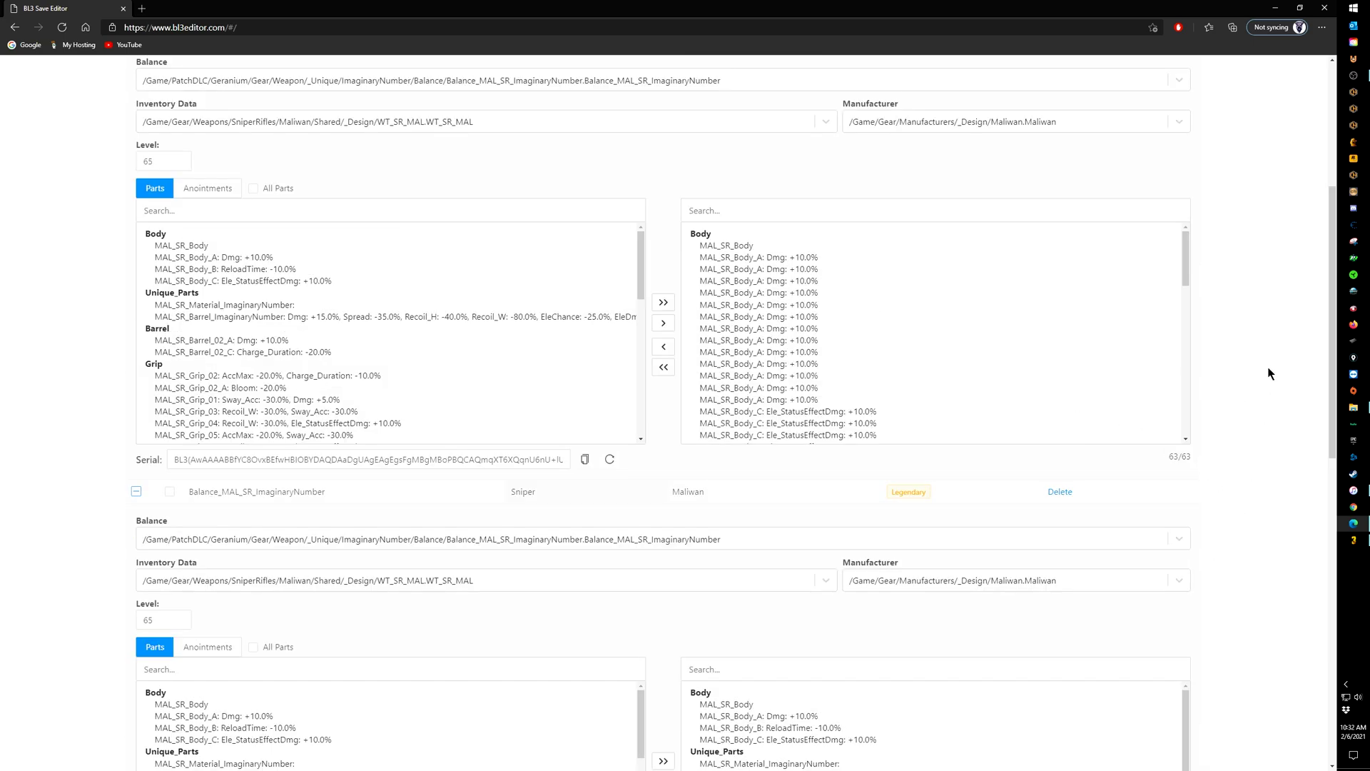
pyautogui.scroll(2, 1268, 372)
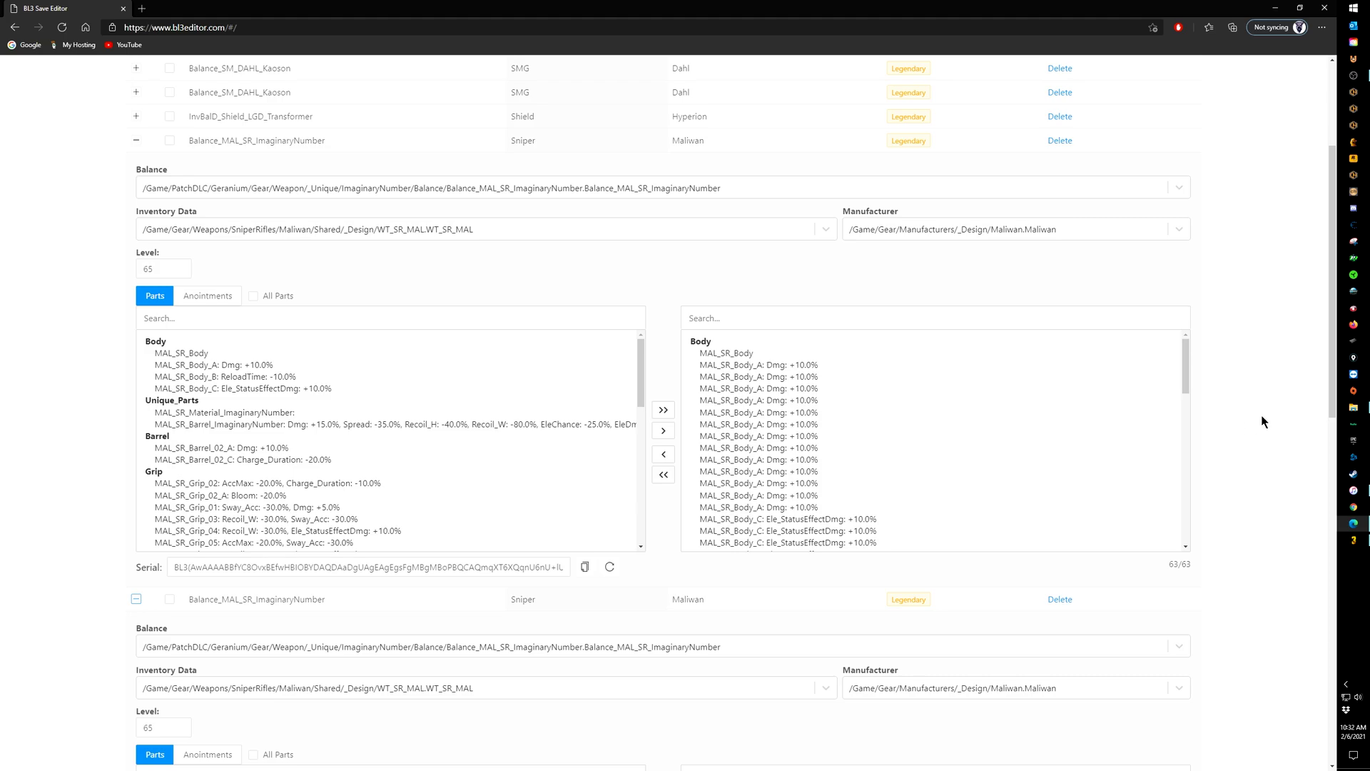
# Step: Examine the first equipped ImaginaryNumber rifle's level field and go through its list of installed parts
pyautogui.click(152, 270)
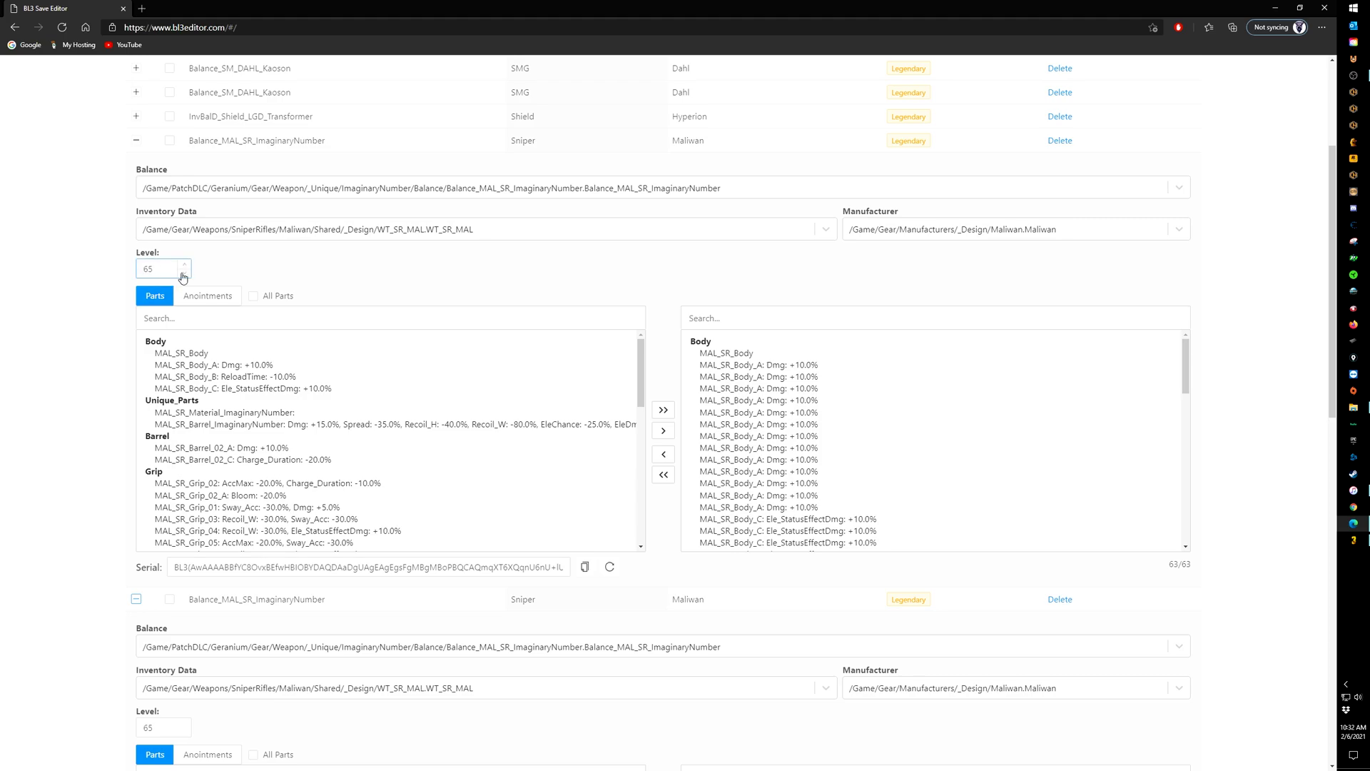
pyautogui.click(136, 267)
pyautogui.scroll(-5, 899, 441)
pyautogui.scroll(-8, 986, 442)
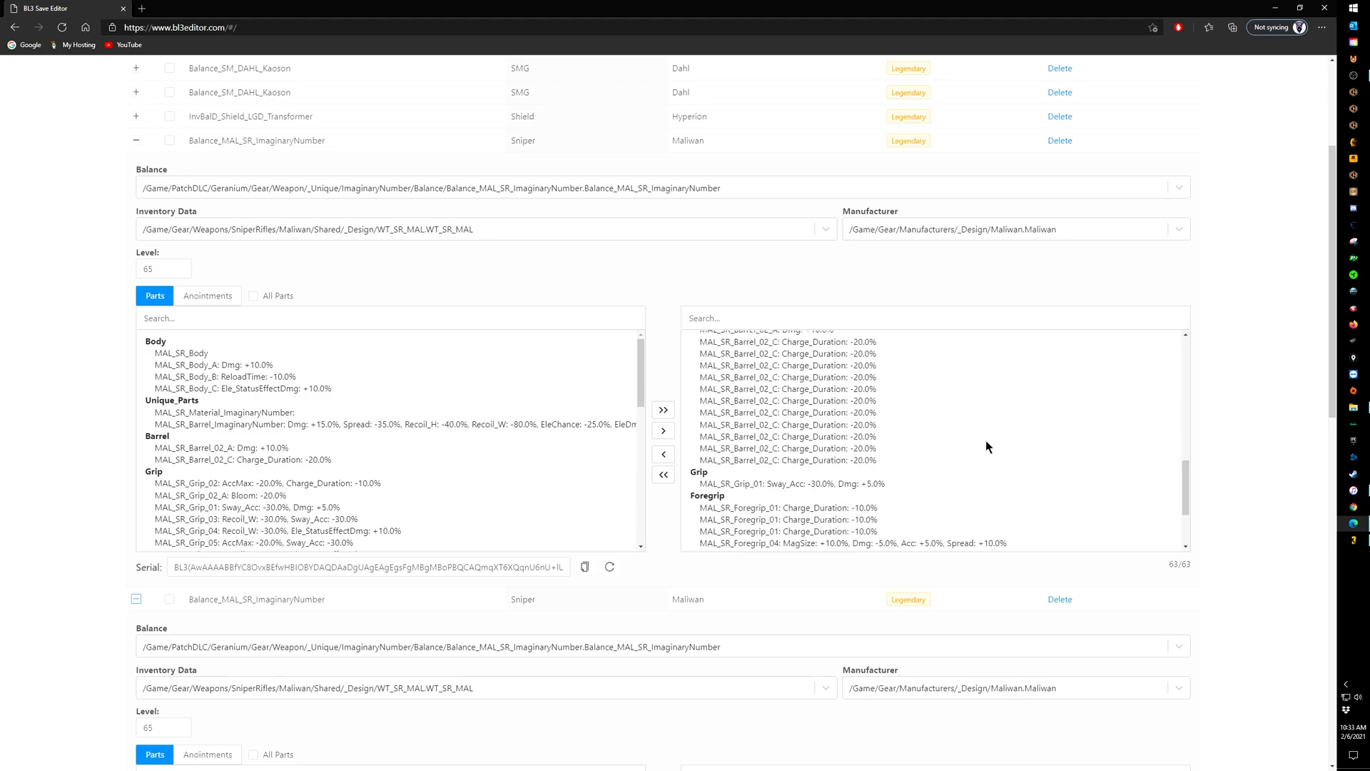
pyautogui.scroll(-5, 1201, 468)
pyautogui.scroll(-3, 1200, 468)
pyautogui.scroll(3, 923, 398)
pyautogui.moveTo(1186, 408)
pyautogui.mouseDown()
pyautogui.moveTo(1191, 500)
pyautogui.moveTo(1192, 400)
pyautogui.mouseUp()
pyautogui.scroll(3, 1204, 414)
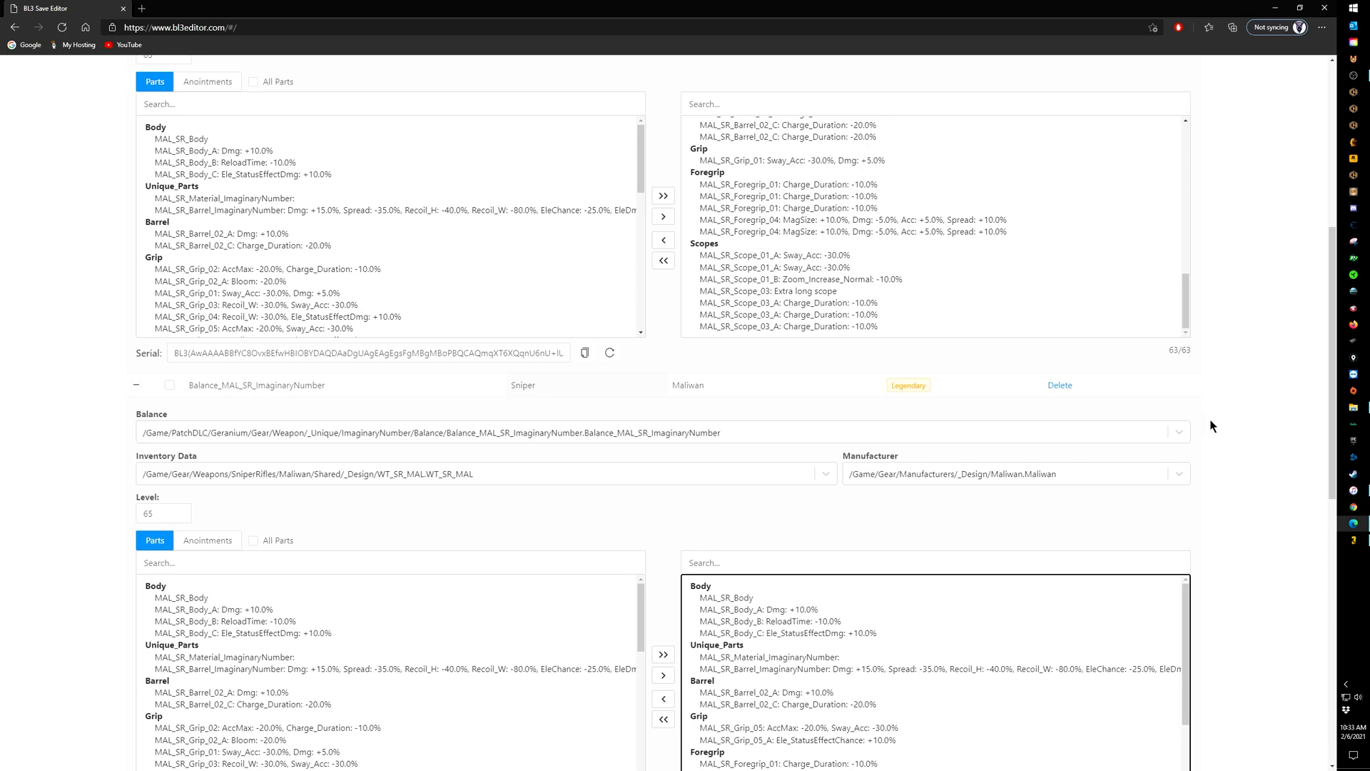
# Step: Compare the installed parts of the second ImaginaryNumber rifle with those of the first
pyautogui.scroll(-2, 773, 528)
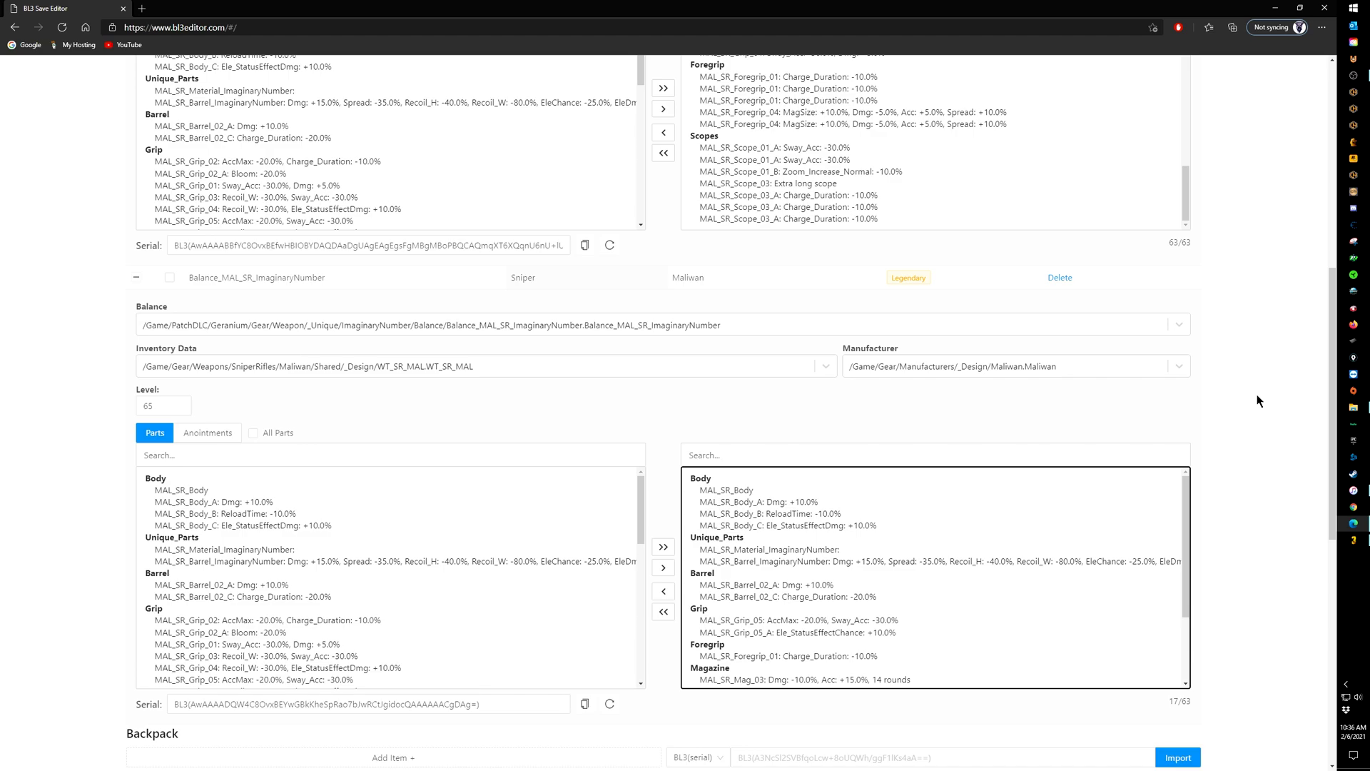
pyautogui.scroll(3, 1256, 392)
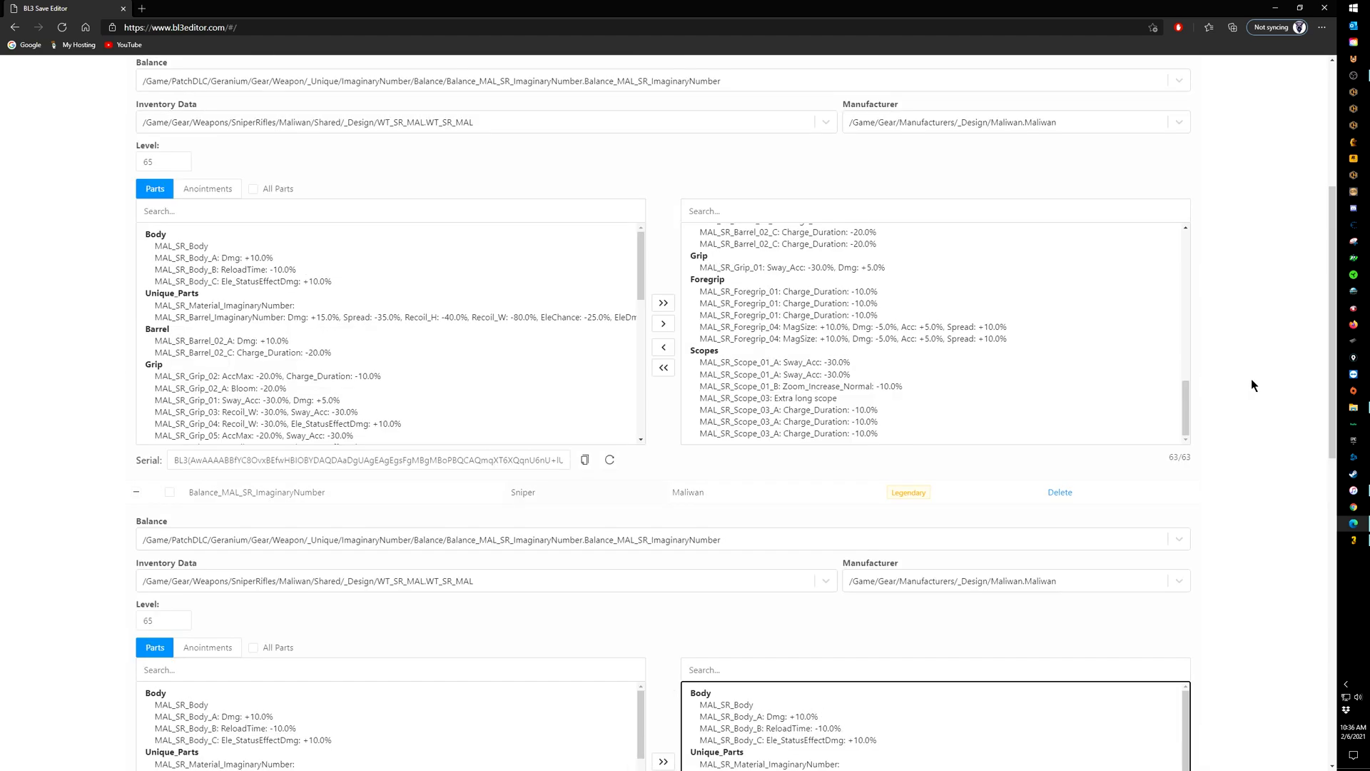
pyautogui.scroll(-3, 1251, 382)
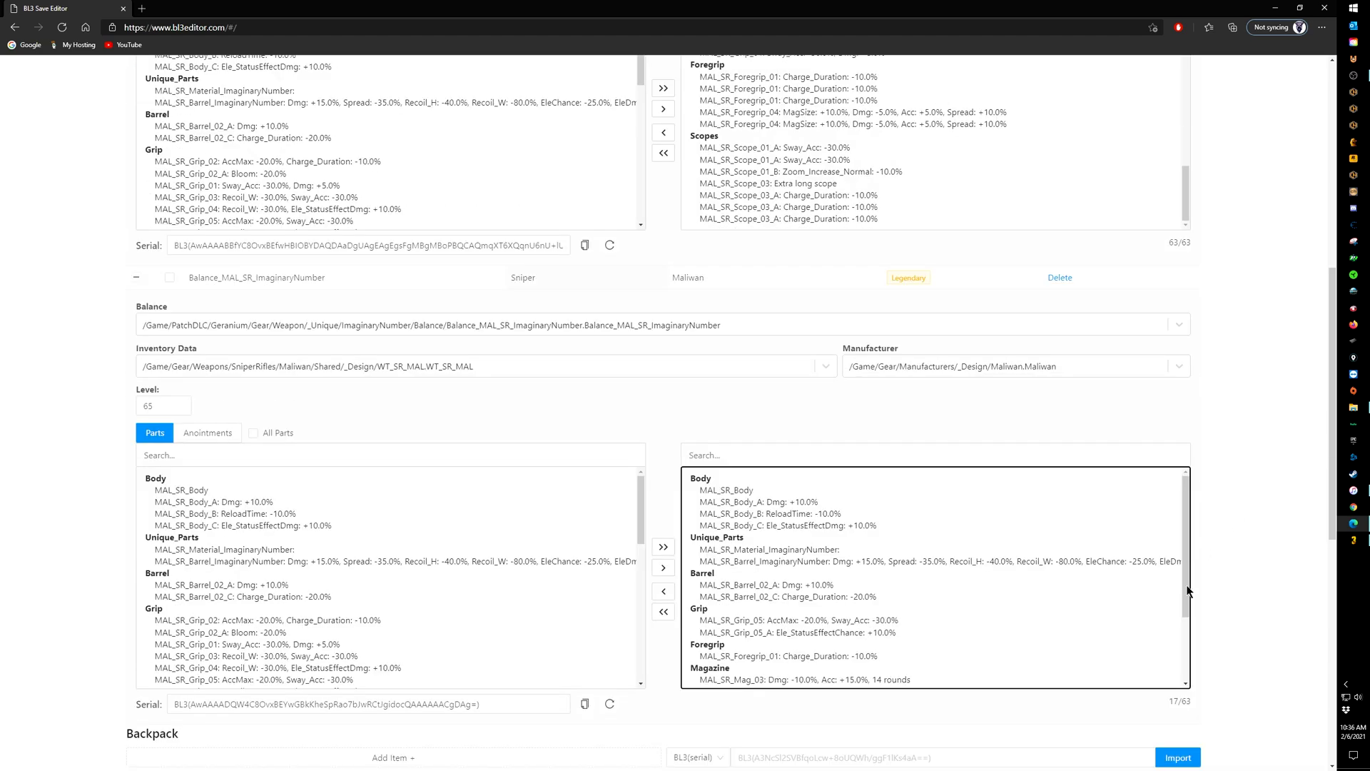
pyautogui.scroll(2, 1238, 317)
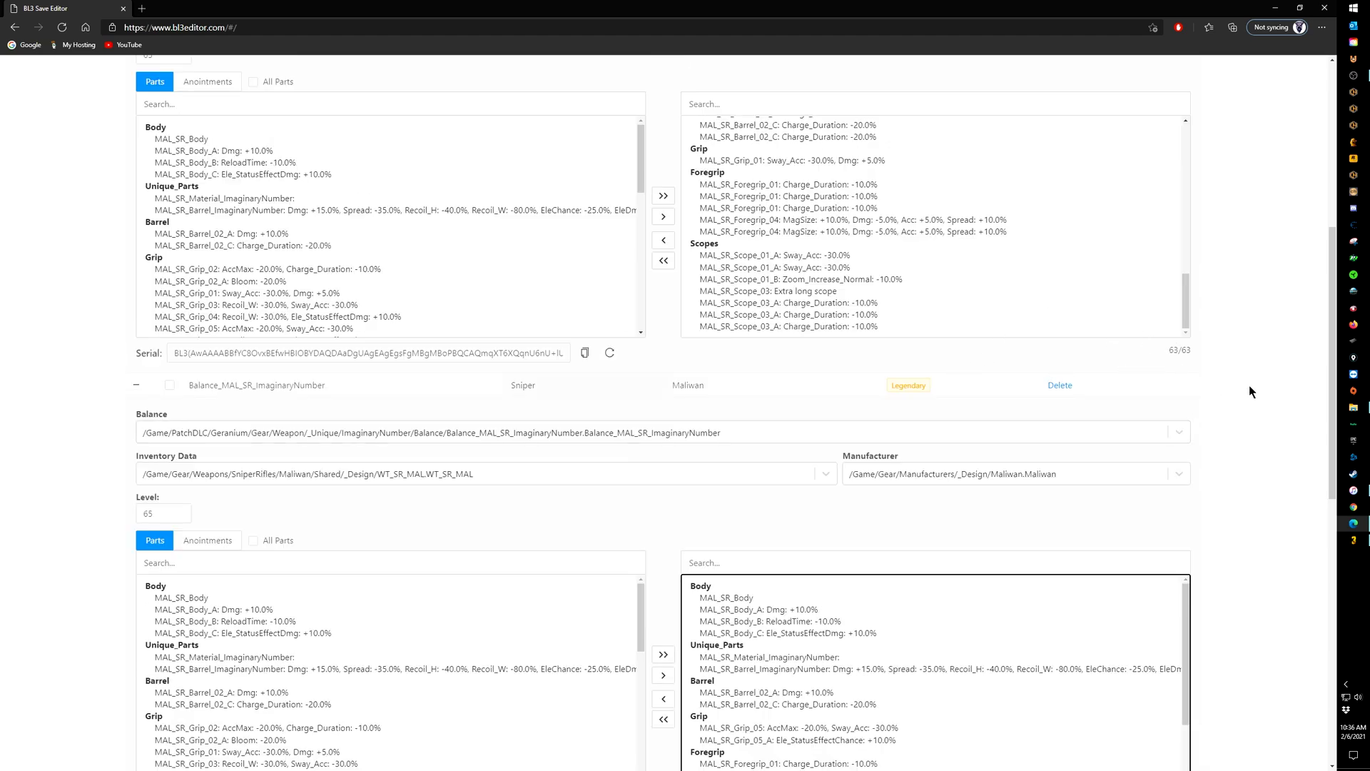
pyautogui.scroll(2, 1249, 386)
pyautogui.scroll(-4, 1050, 391)
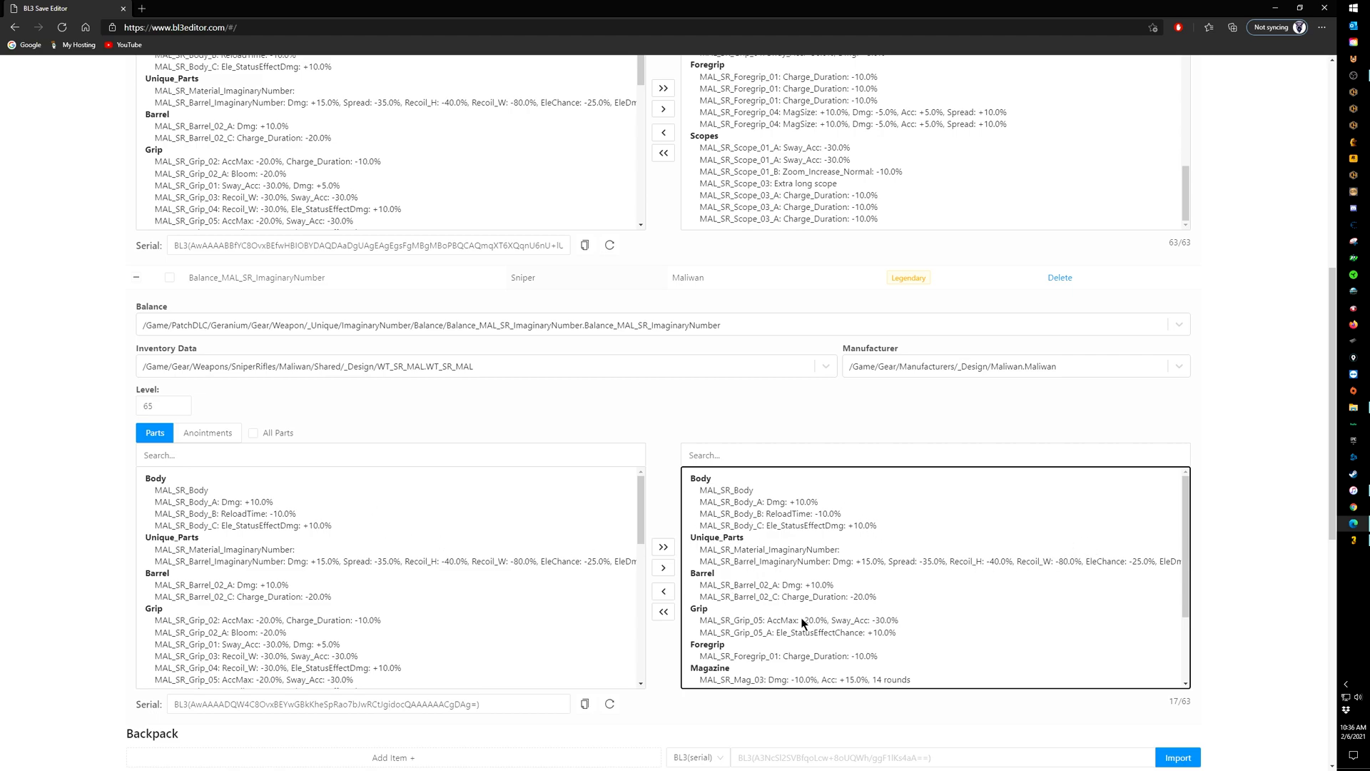
# Step: Enable All Parts for the second ImaginaryNumber rifle and browse the extended list of available parts
pyautogui.click(255, 434)
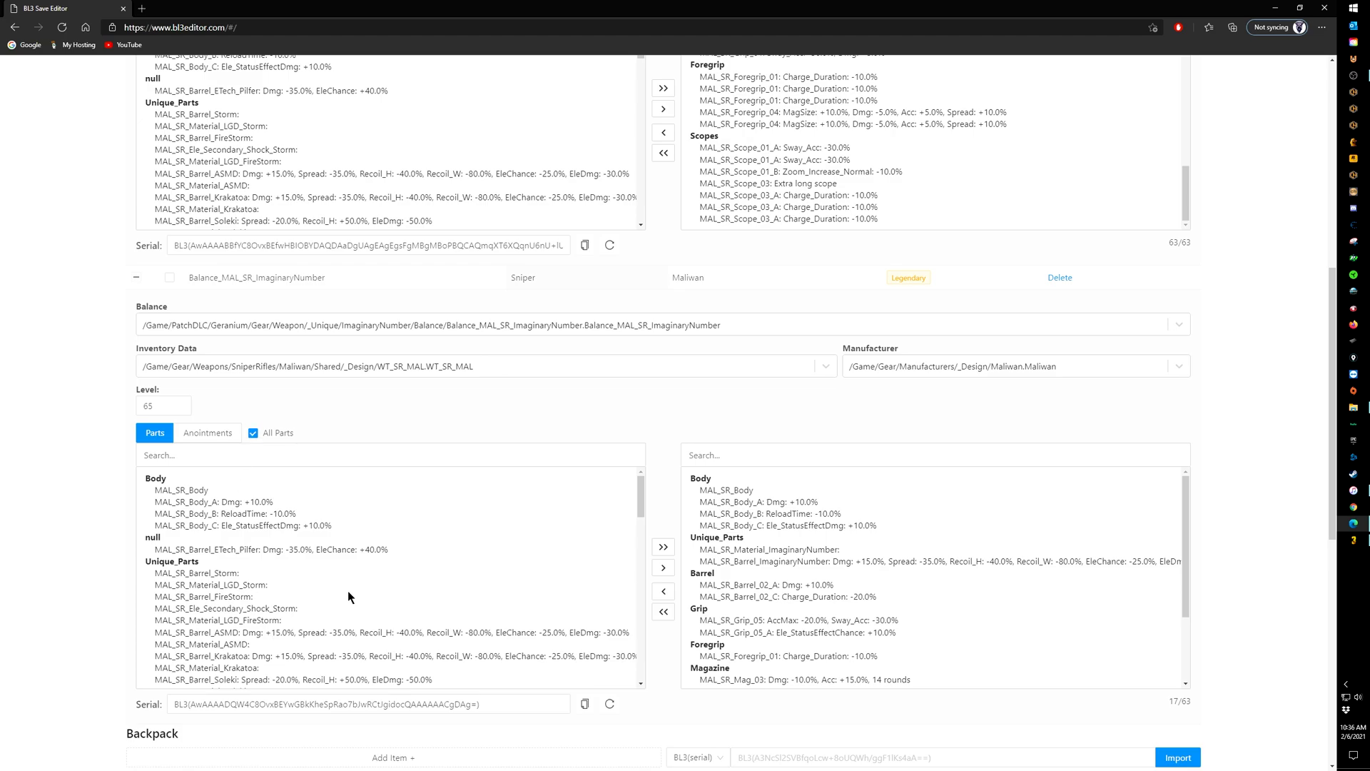
pyautogui.scroll(-1, 348, 589)
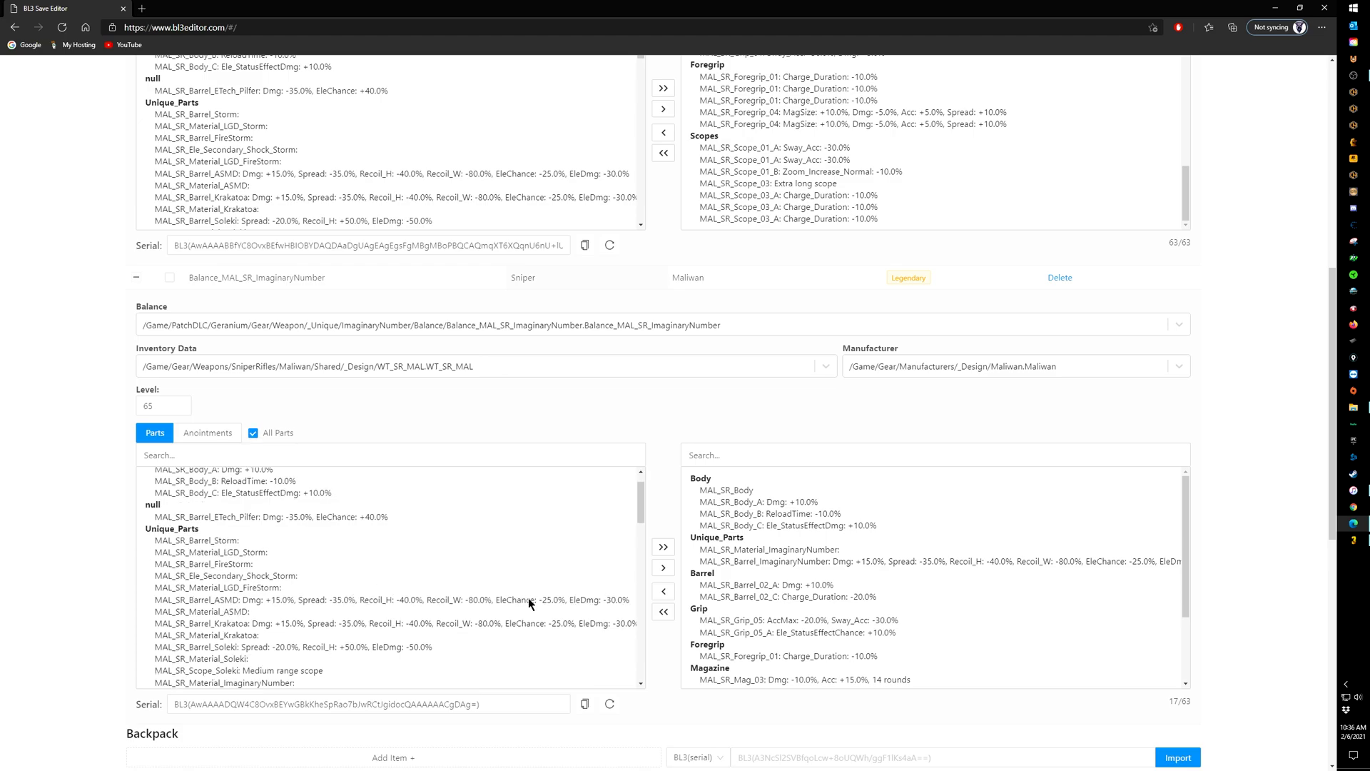
pyautogui.click(254, 435)
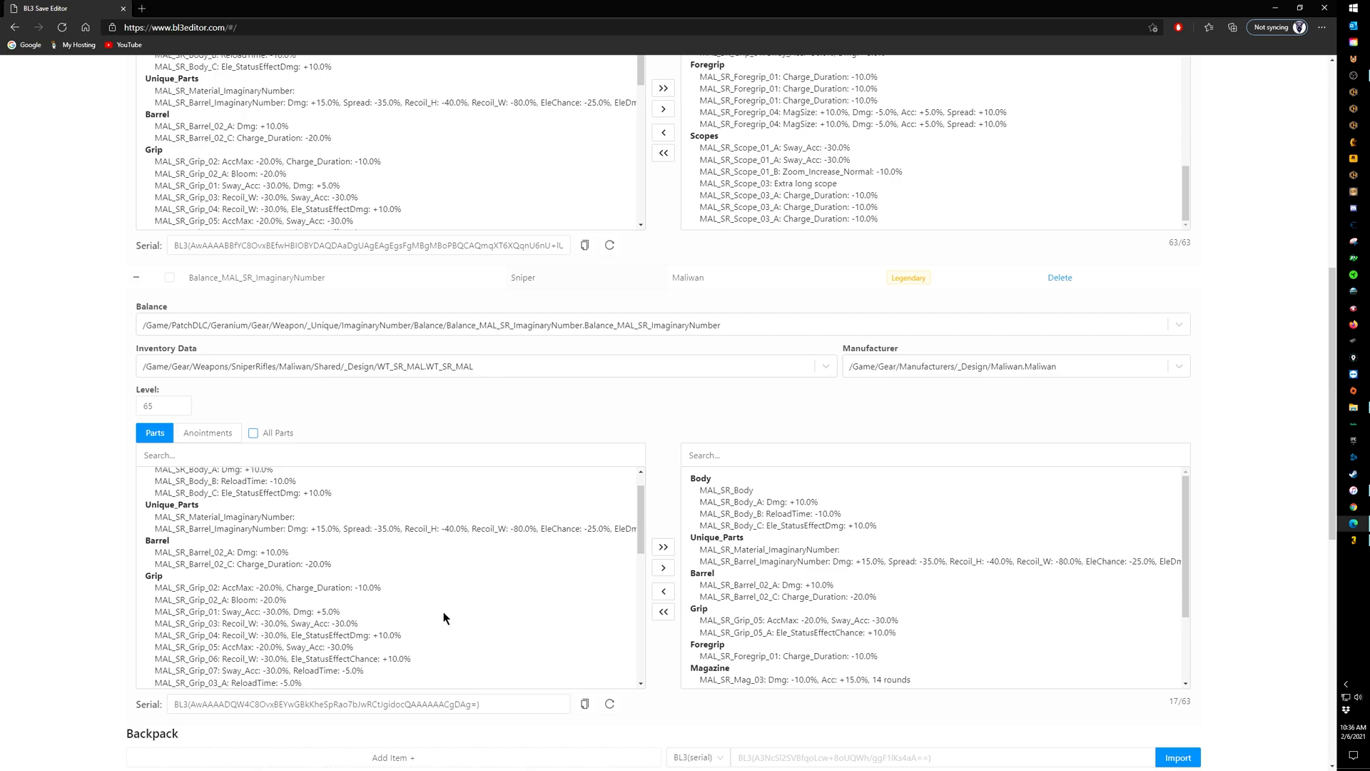
pyautogui.click(254, 434)
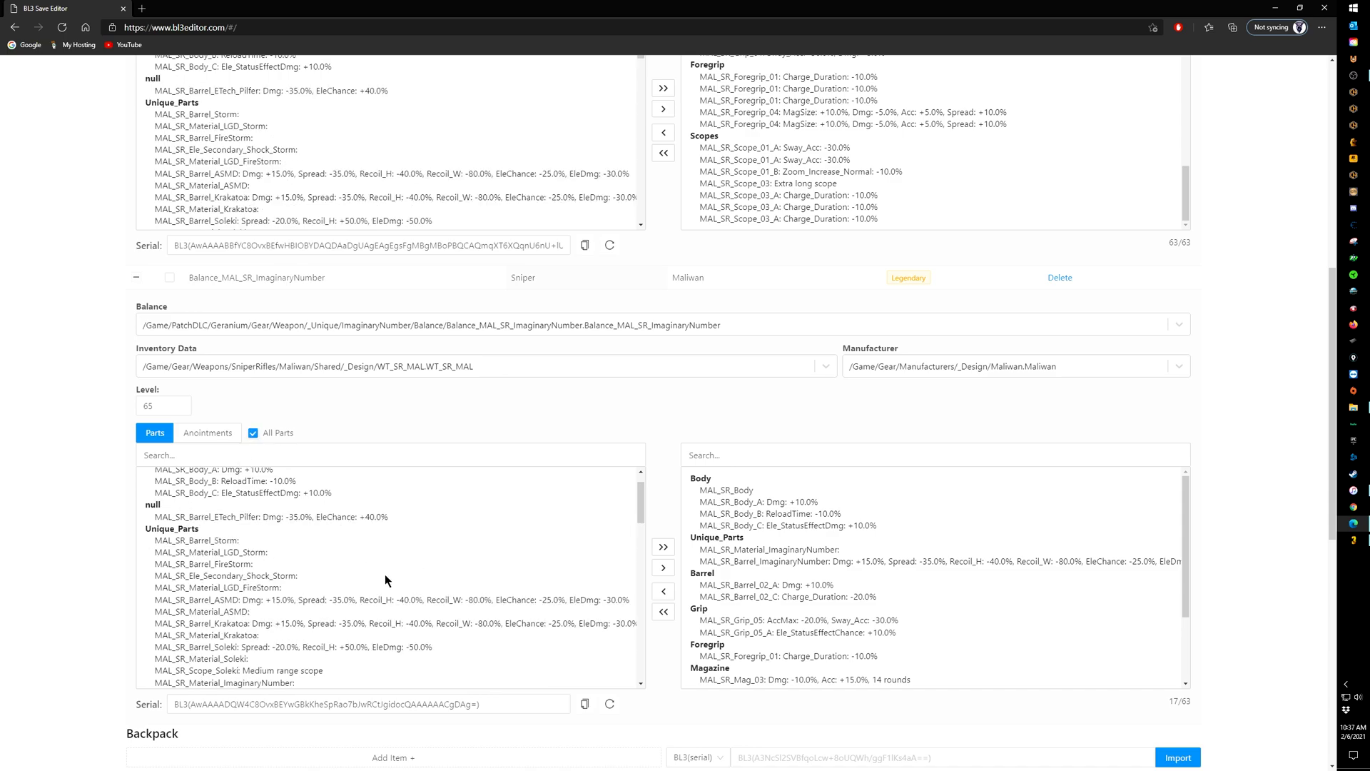
pyautogui.scroll(-2, 280, 598)
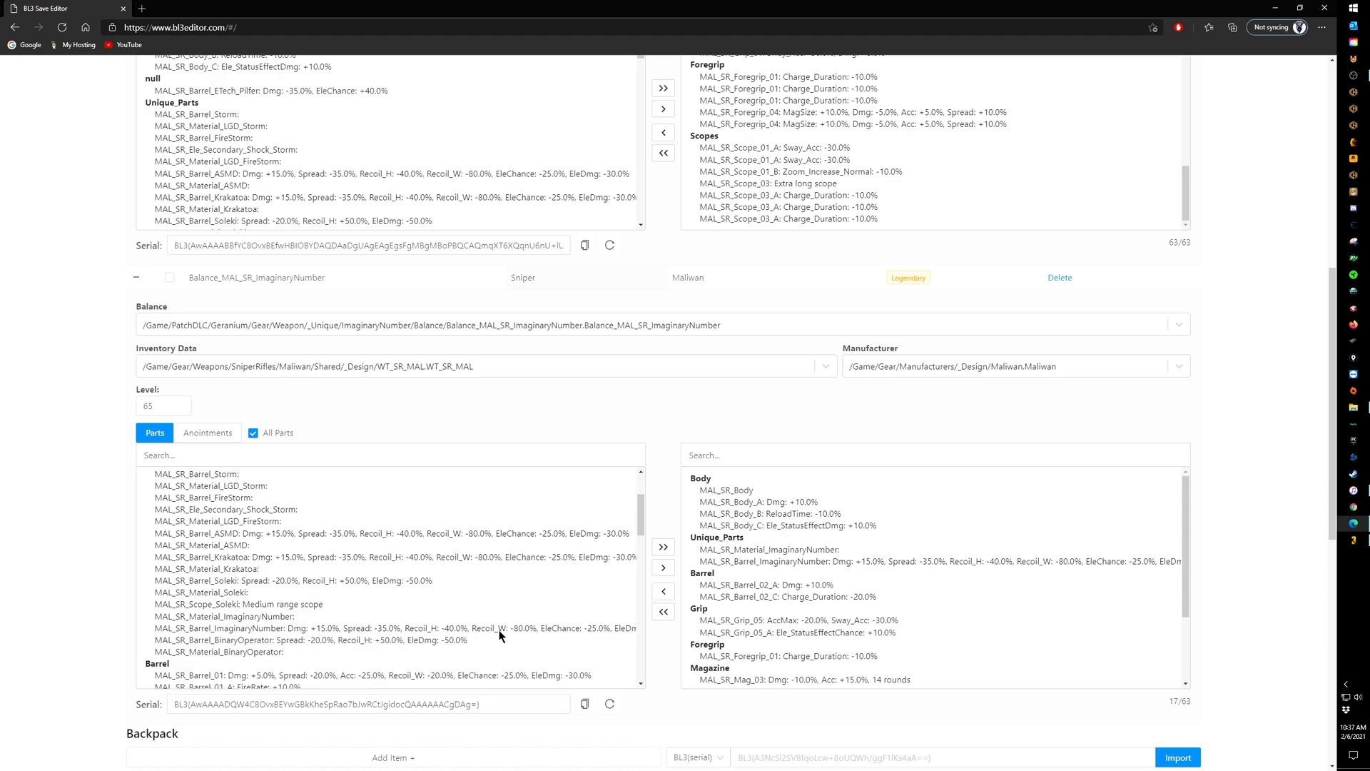
# Step: Compare the second ImaginaryNumber rifle's restricted parts list with the full one, leaving All Parts disabled
pyautogui.click(254, 433)
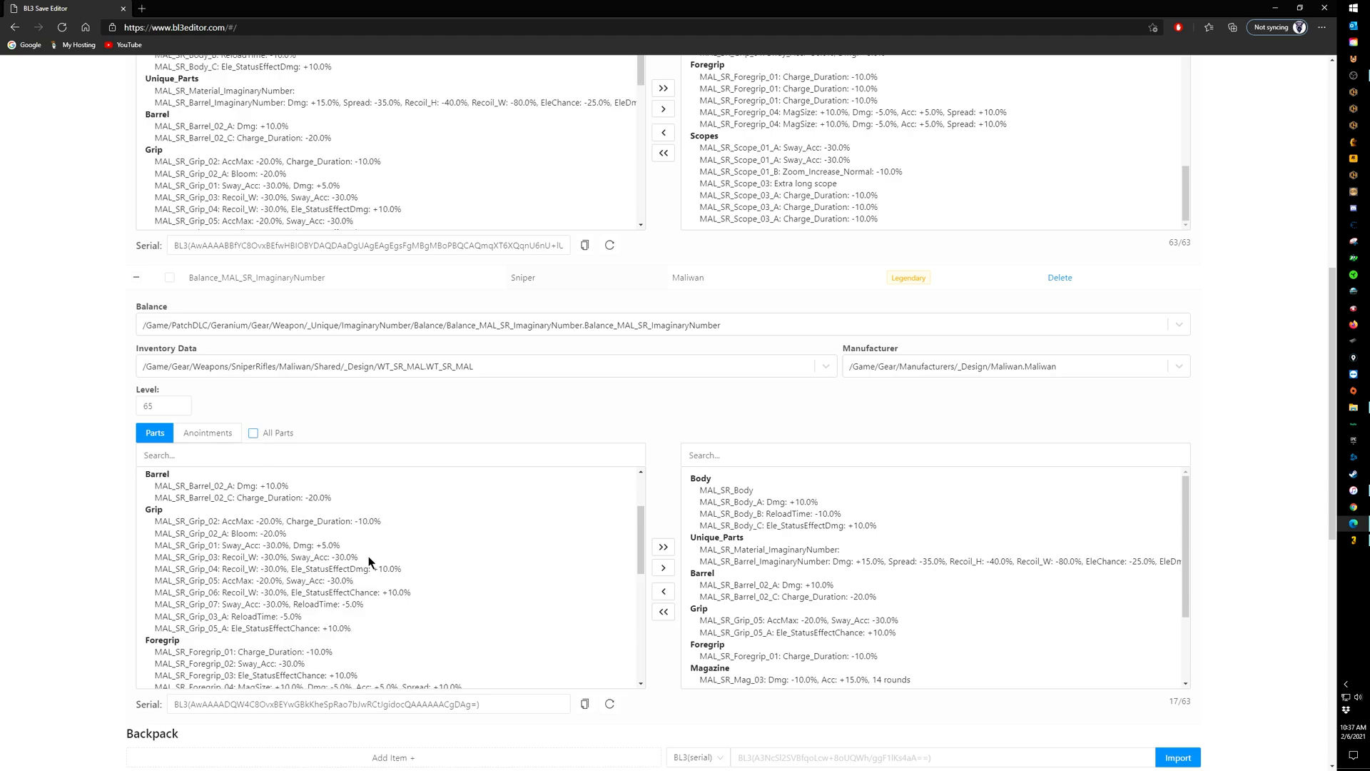
pyautogui.click(253, 433)
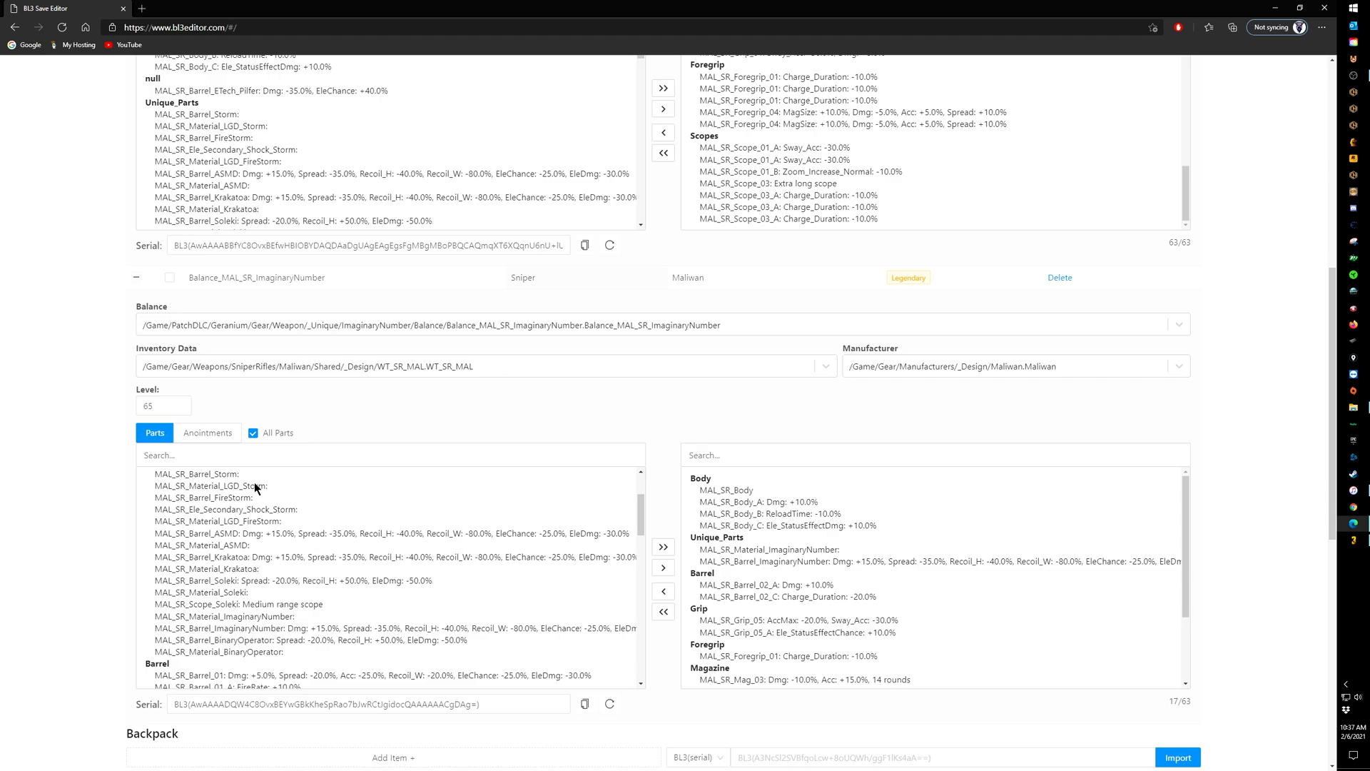
pyautogui.click(252, 434)
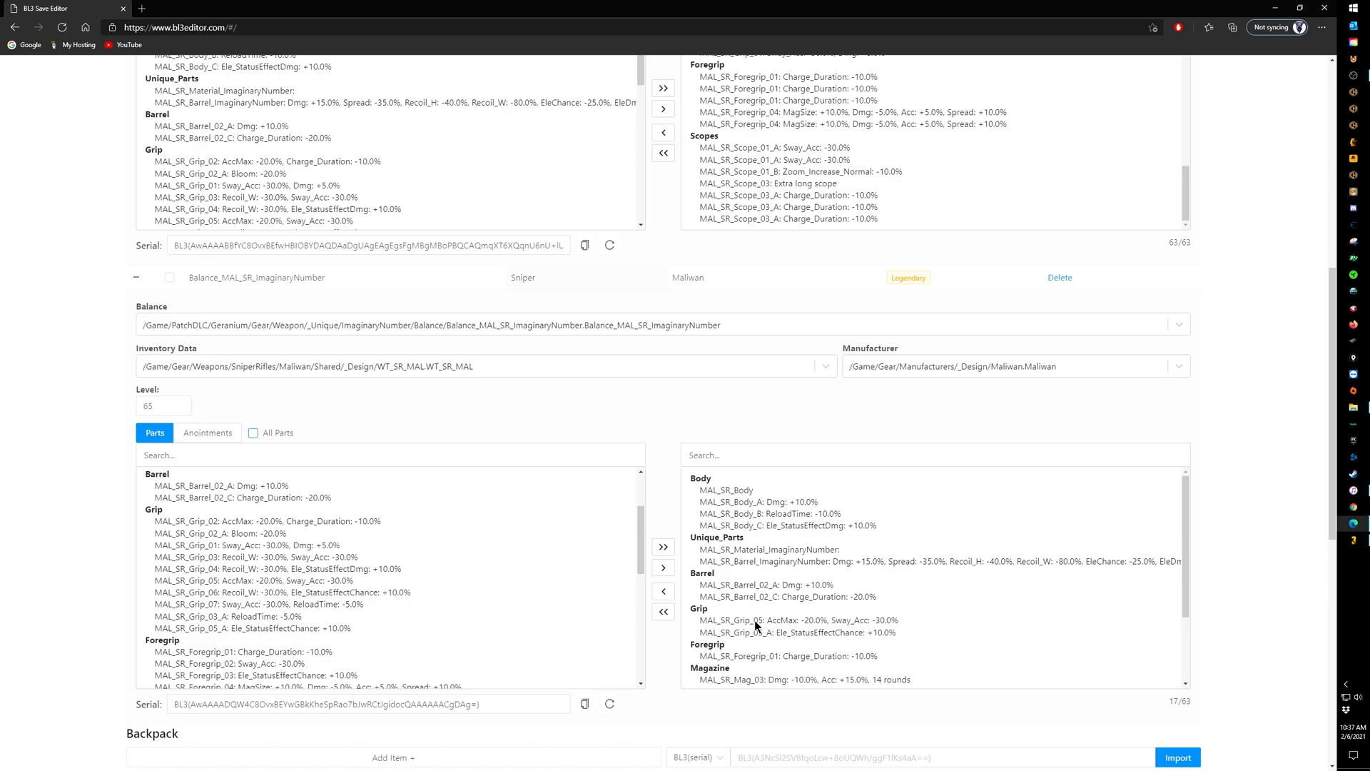
# Step: Add another MAL_SR_Barrel_02_C (Charge_Duration -20.0%) part to the second ImaginaryNumber rifle
pyautogui.scroll(-3, 285, 591)
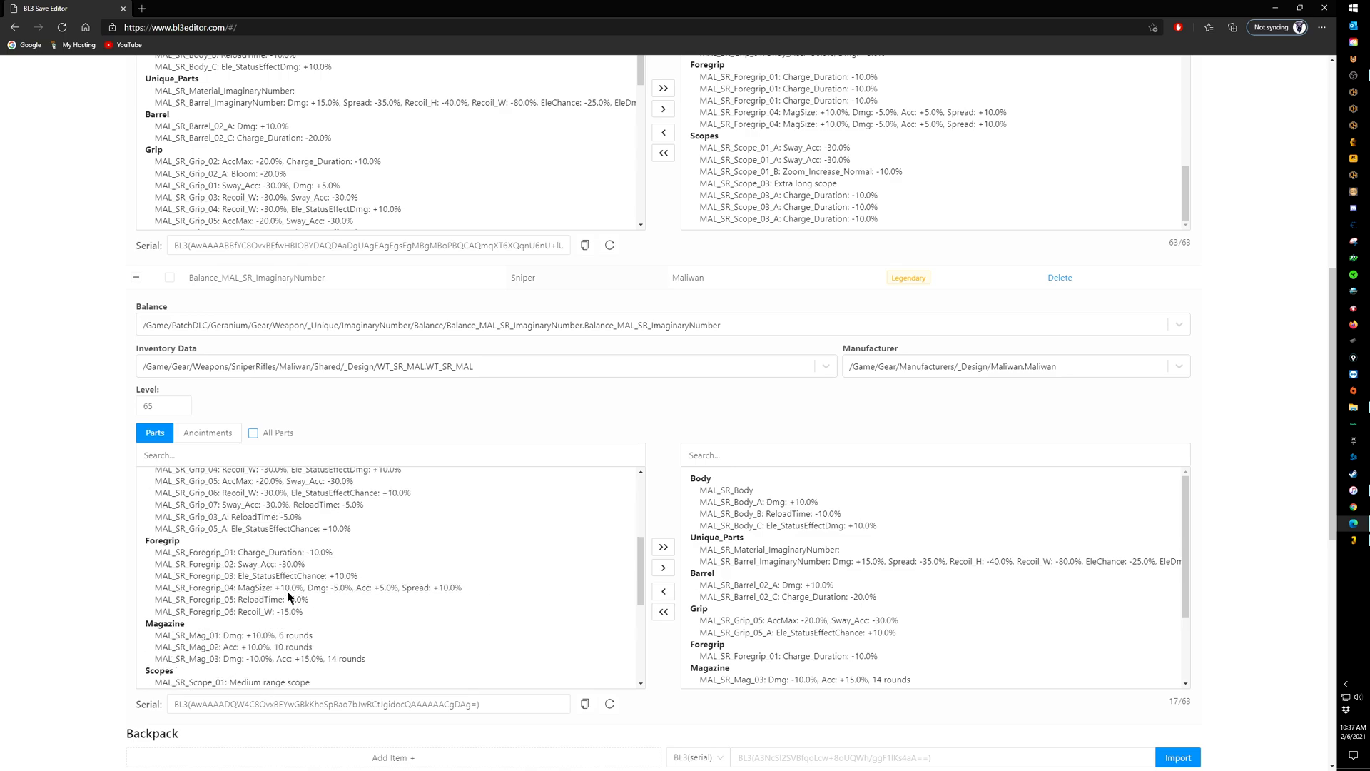
pyautogui.scroll(-4, 289, 598)
pyautogui.scroll(2, 289, 598)
pyautogui.scroll(5, 288, 598)
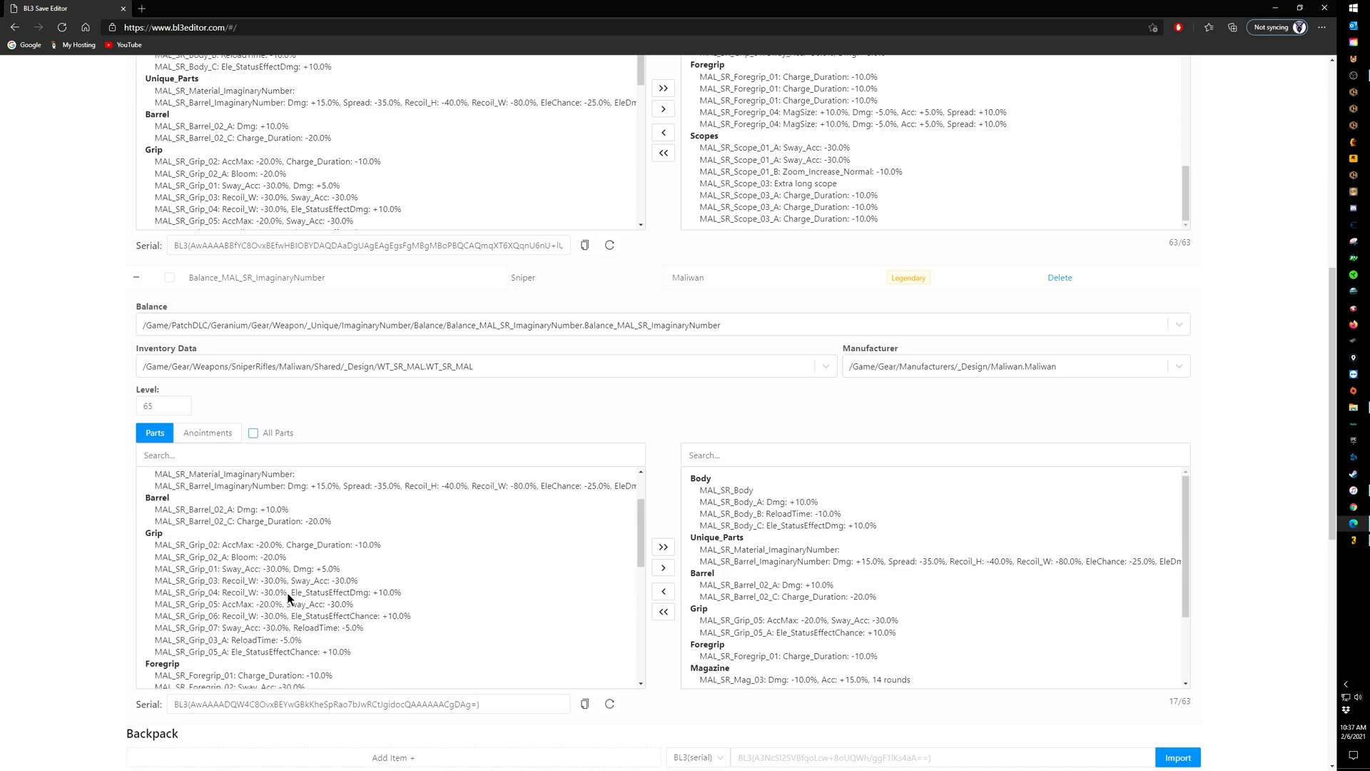
pyautogui.click(311, 522)
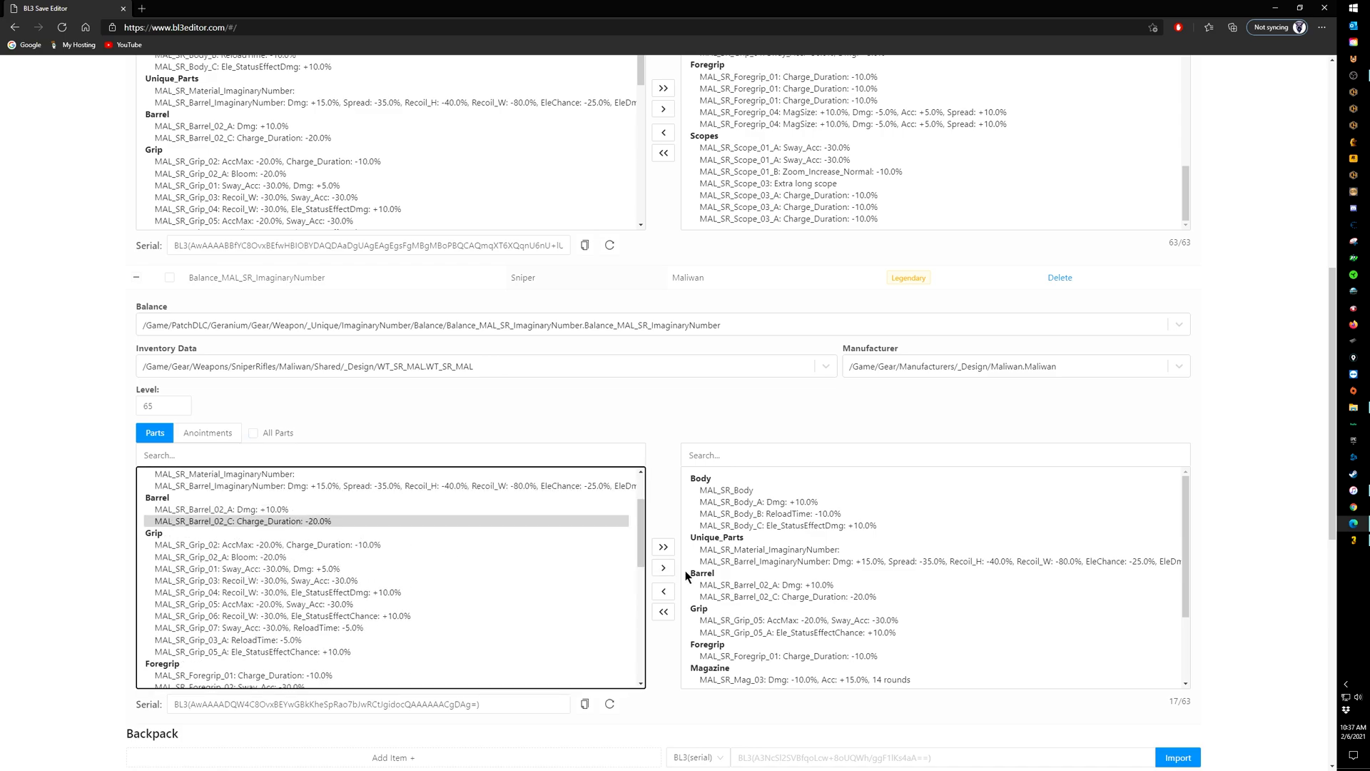
pyautogui.click(662, 568)
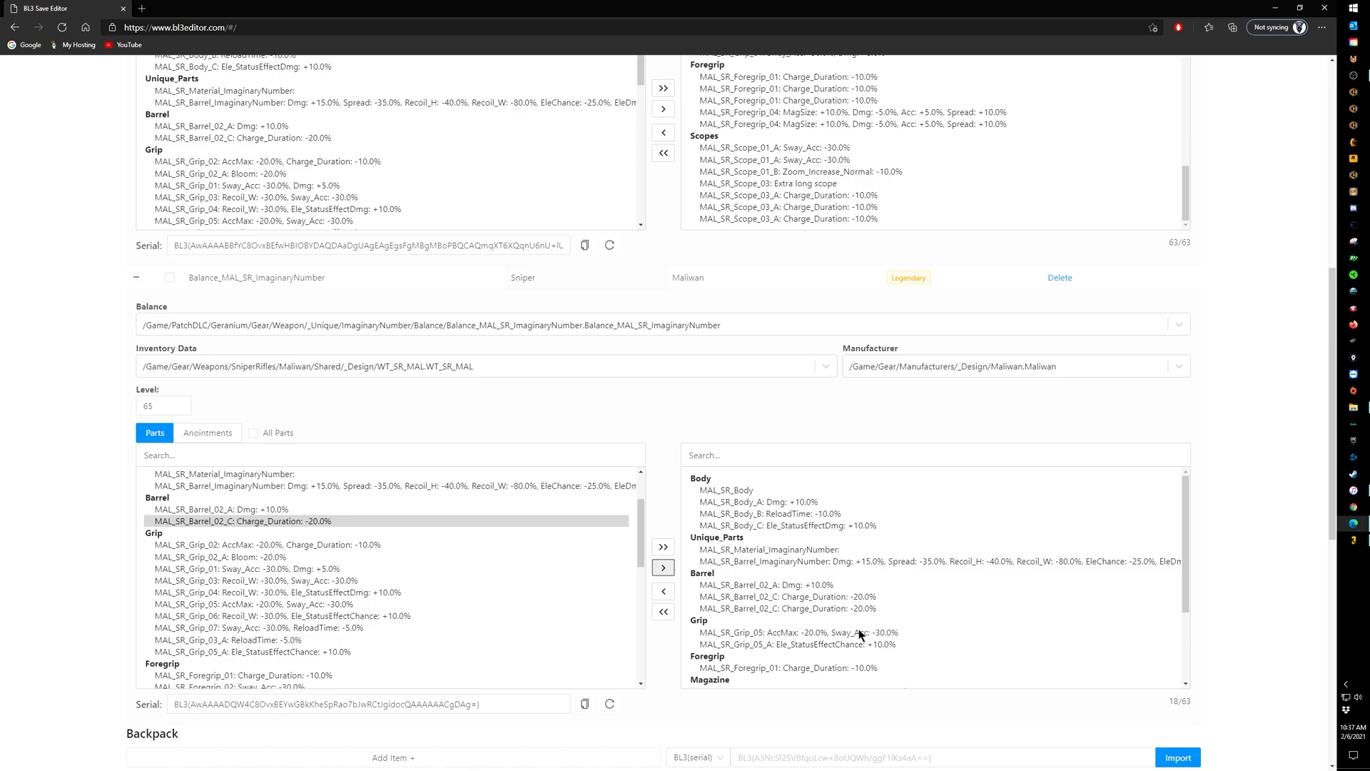
# Step: Examine the repeated barrel parts installed on the first ImaginaryNumber rifle and compare both rifles' part counts
pyautogui.scroll(6, 1262, 499)
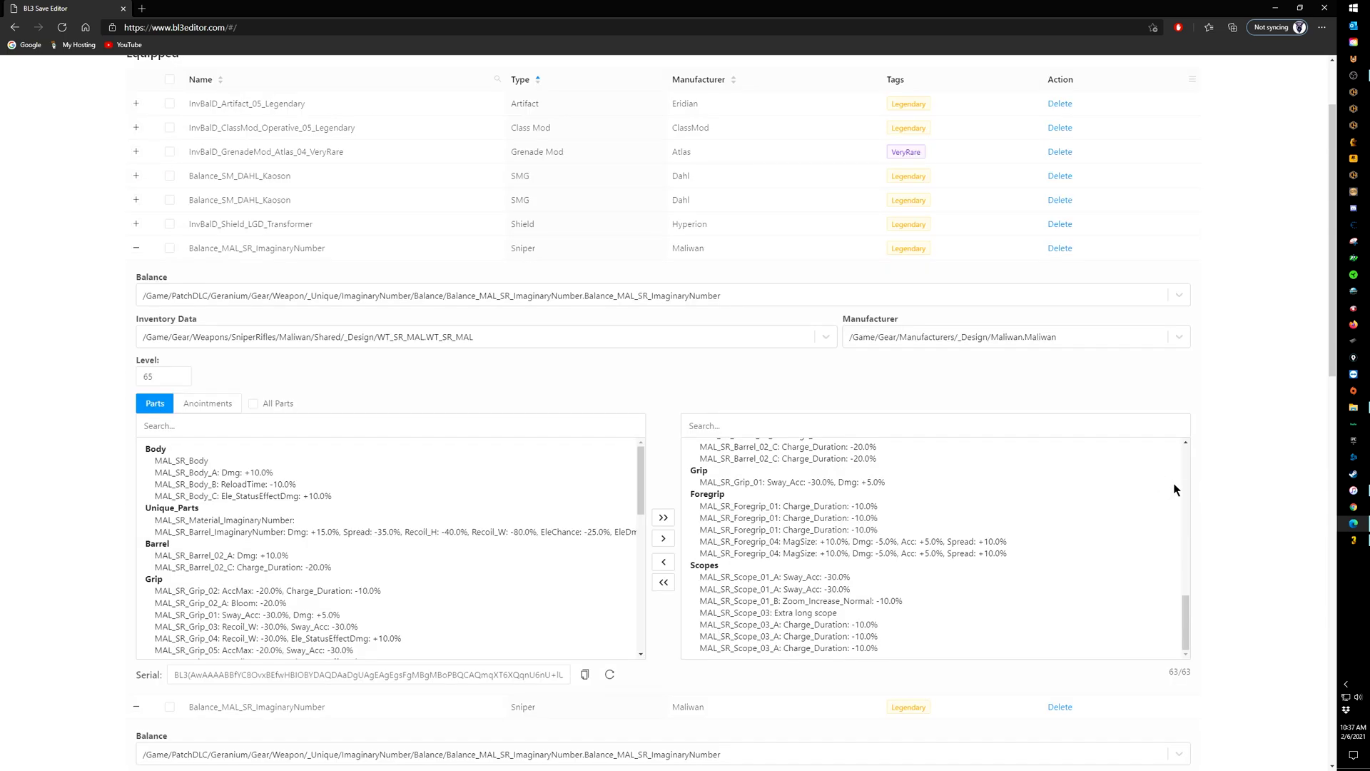
pyautogui.scroll(-2, 1029, 534)
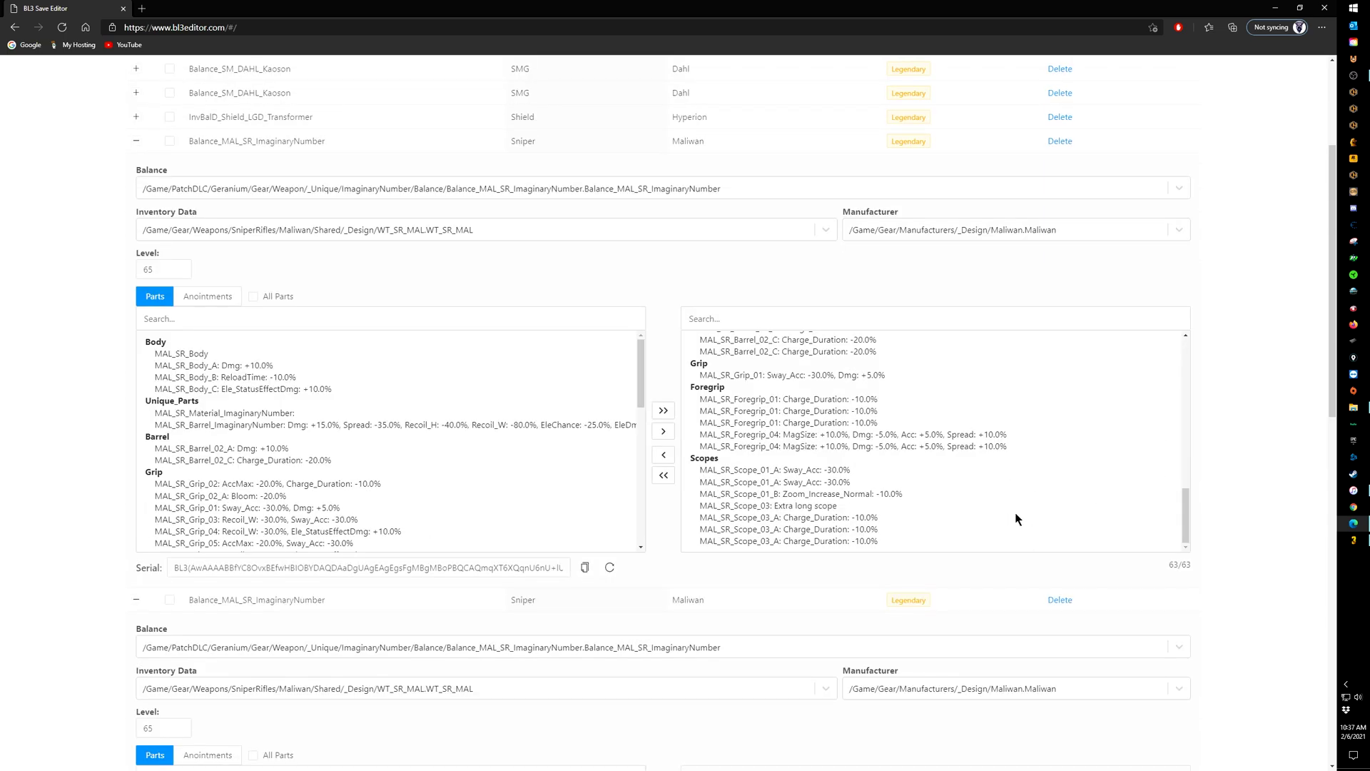
pyautogui.moveTo(1184, 494); pyautogui.dragTo(1176, 449)
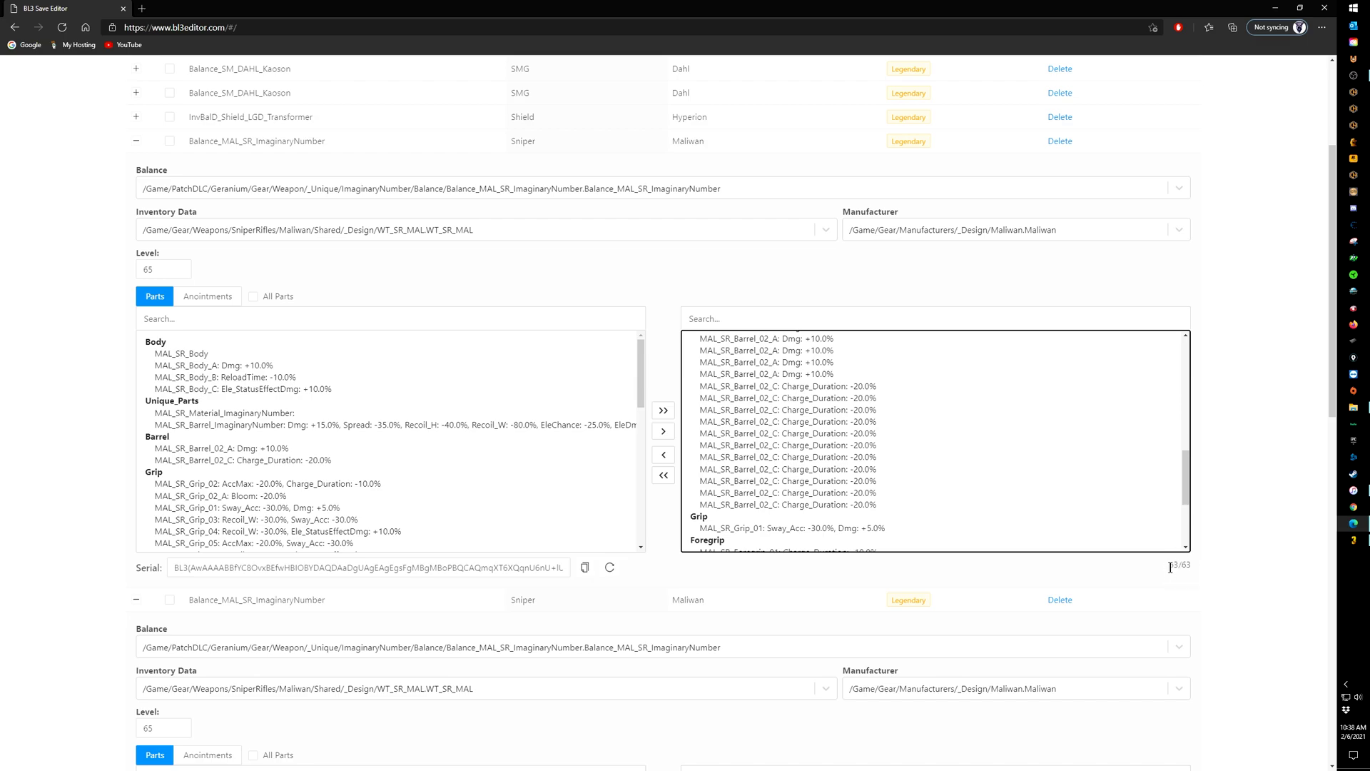
pyautogui.scroll(-5, 1231, 480)
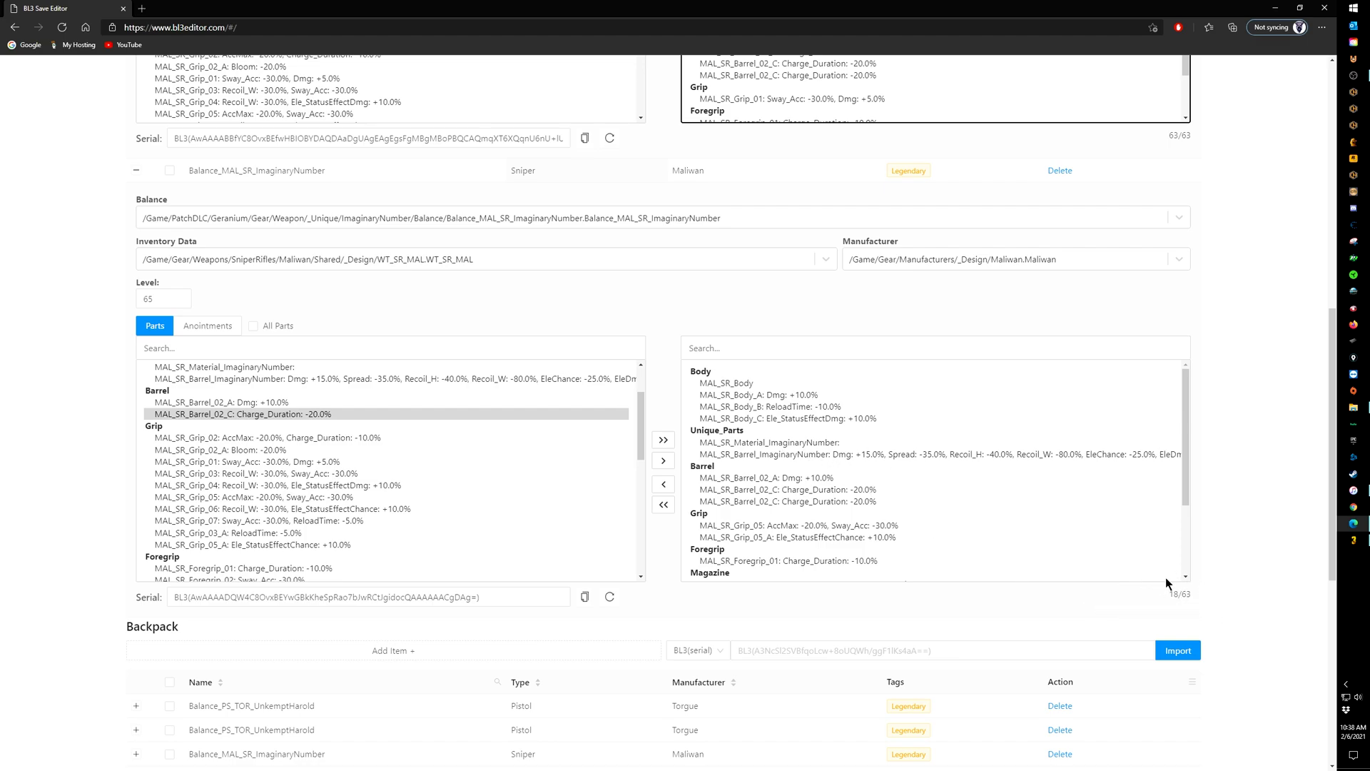
pyautogui.scroll(4, 1234, 513)
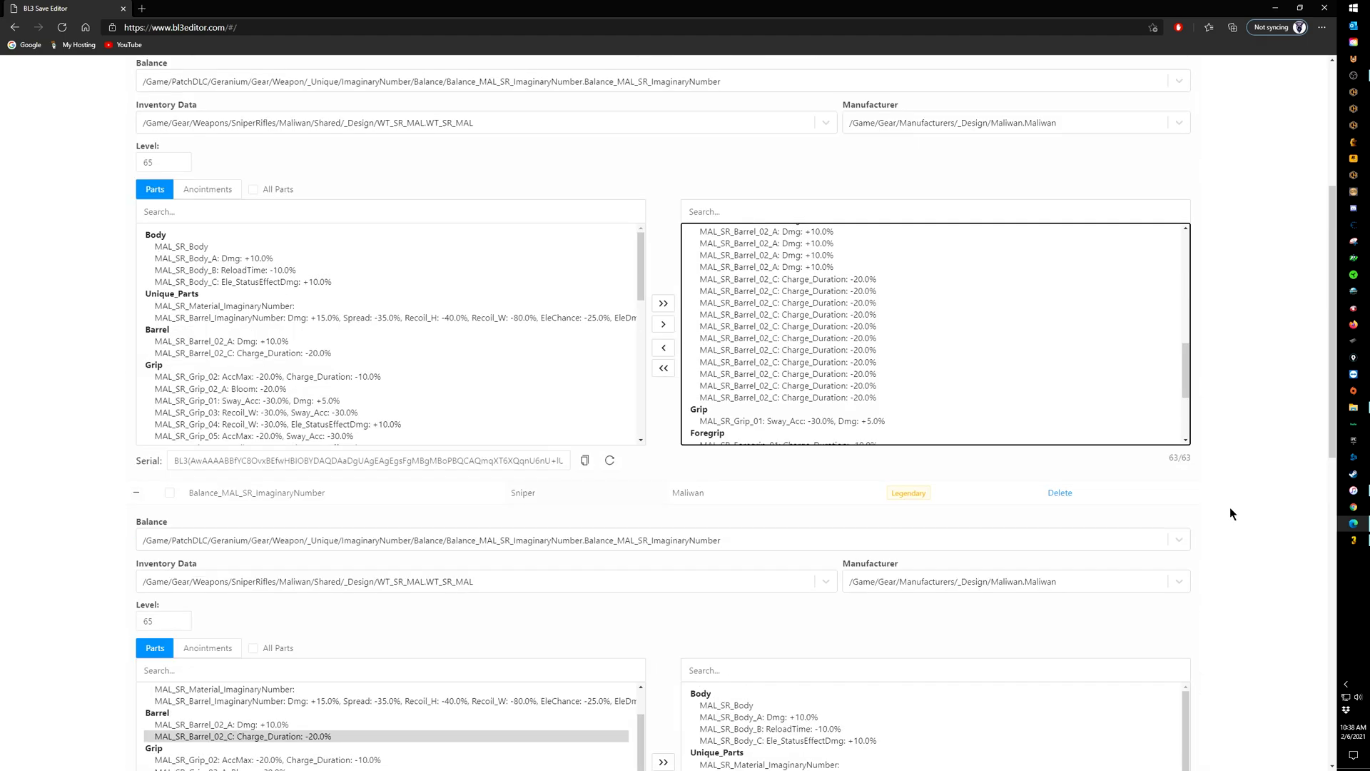
pyautogui.moveTo(1186, 378)
pyautogui.mouseDown()
pyautogui.moveTo(1186, 324)
pyautogui.moveTo(1186, 361)
pyautogui.mouseUp()
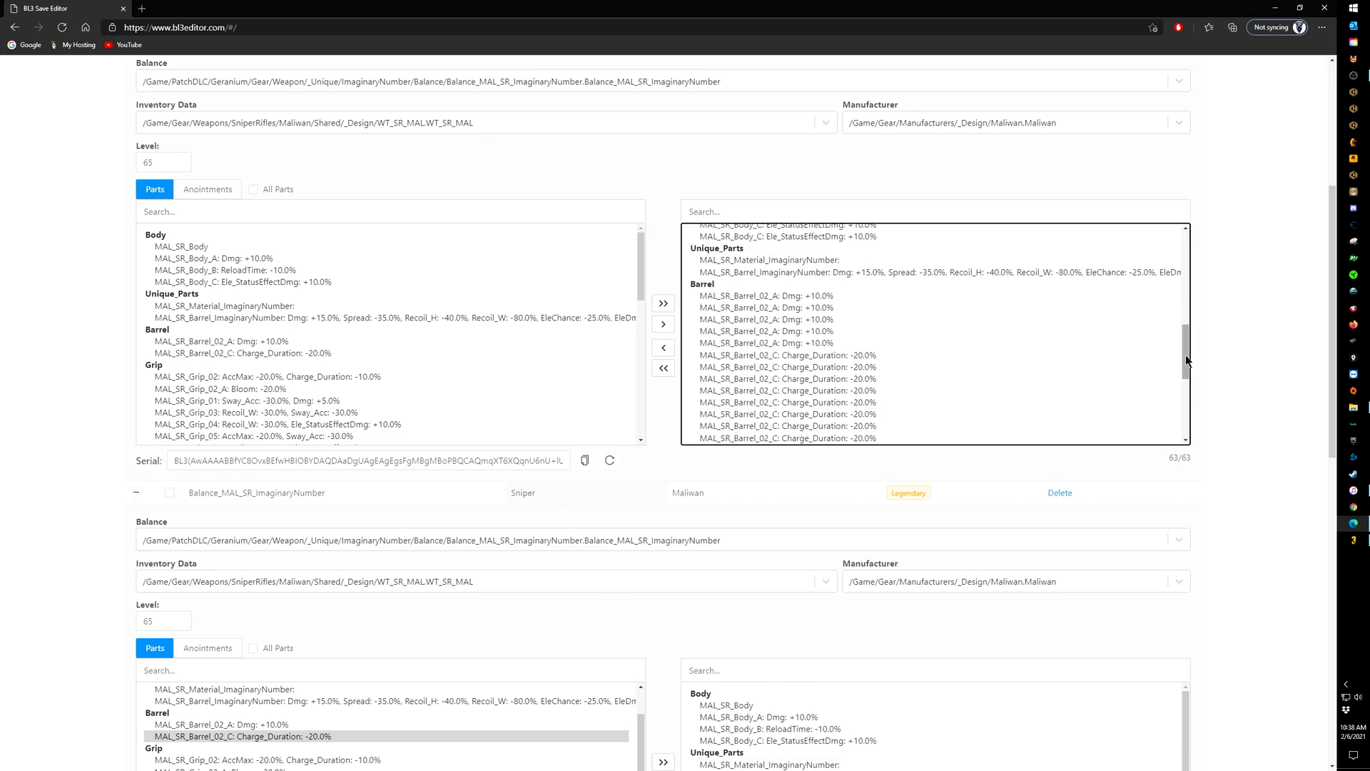
pyautogui.scroll(-4, 1243, 365)
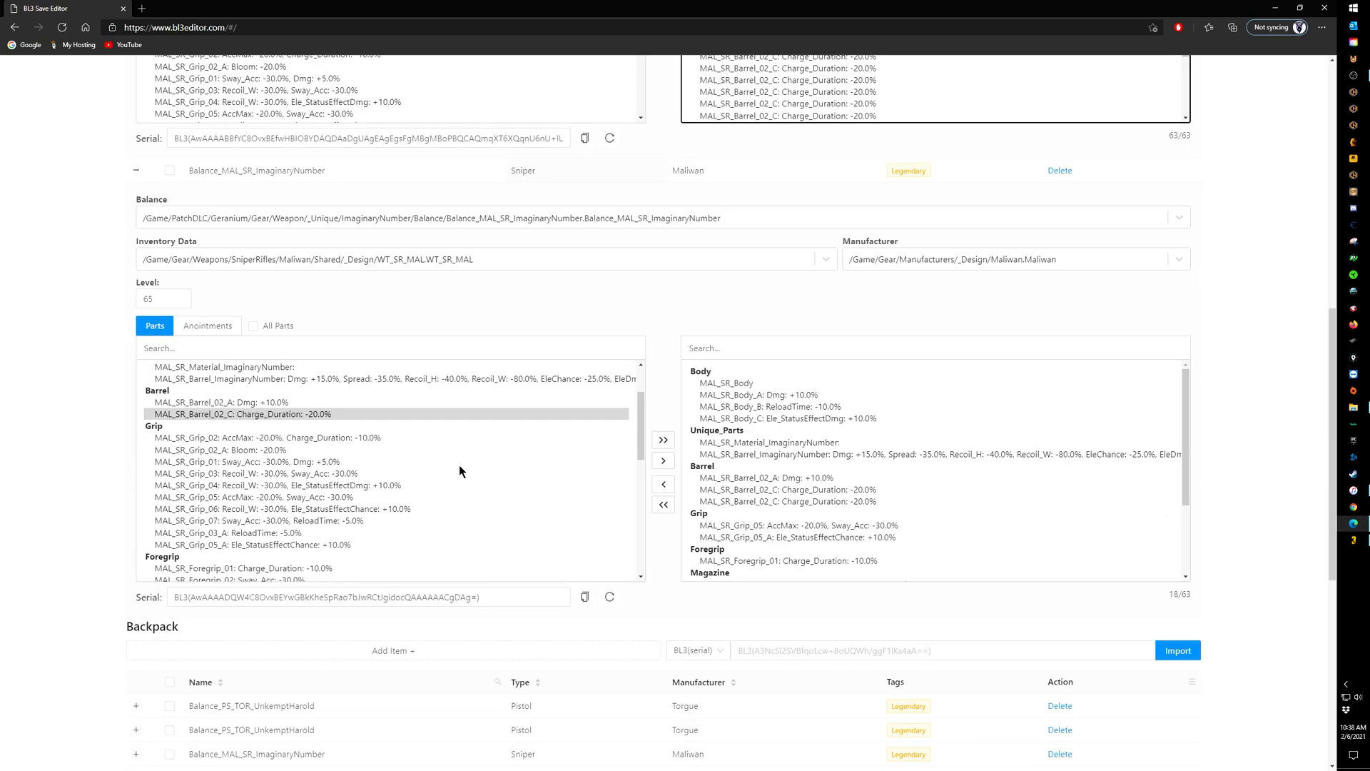
# Step: Add fifteen more MAL_SR_Body_A (Dmg +10.0%) parts to the second ImaginaryNumber rifle and review its installed parts
pyautogui.scroll(2, 233, 414)
pyautogui.click(231, 397)
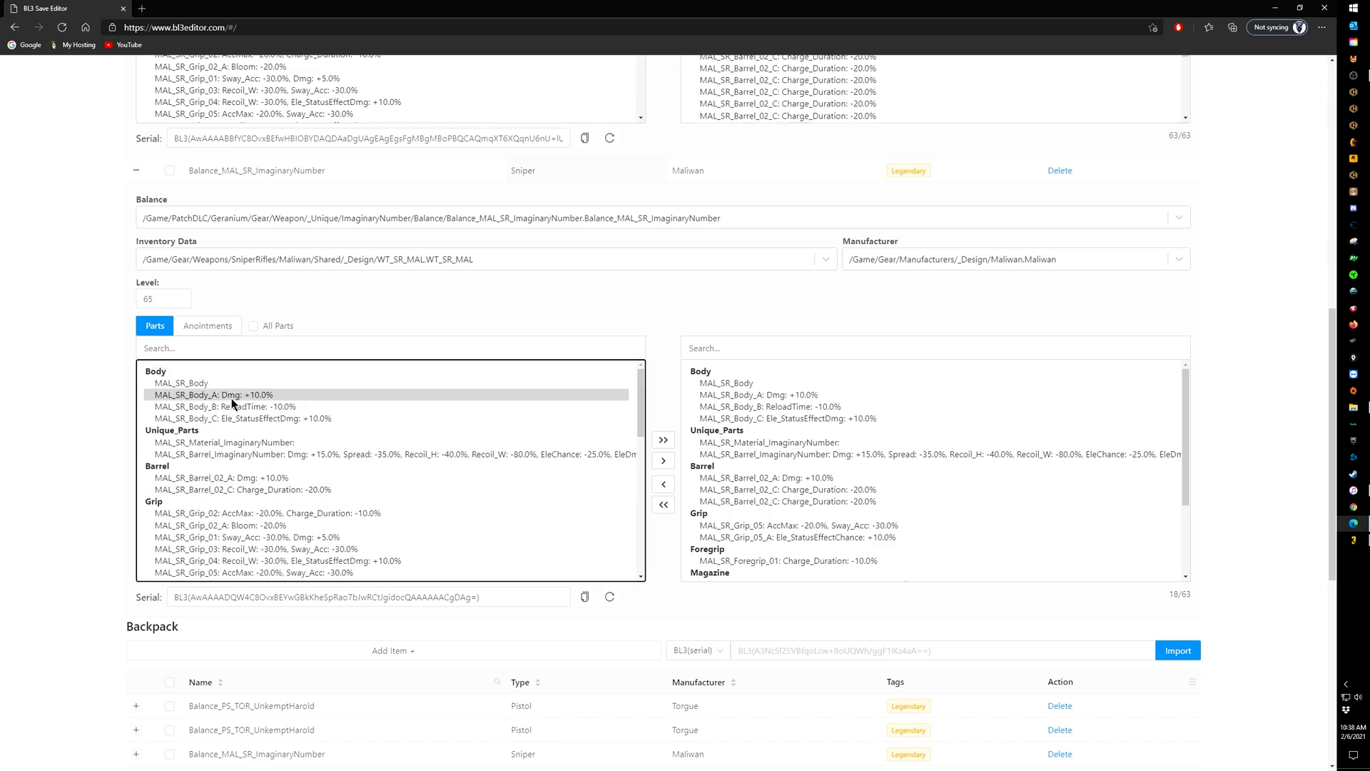
pyautogui.click(664, 461)
pyautogui.click(663, 461)
pyautogui.click(663, 461)
pyautogui.click(663, 461)
pyautogui.click(664, 461)
pyautogui.click(663, 461)
pyautogui.click(664, 461)
pyautogui.click(663, 461)
pyautogui.click(664, 461)
pyautogui.click(664, 461)
pyautogui.click(664, 461)
pyautogui.click(664, 461)
pyautogui.click(664, 461)
pyautogui.click(665, 461)
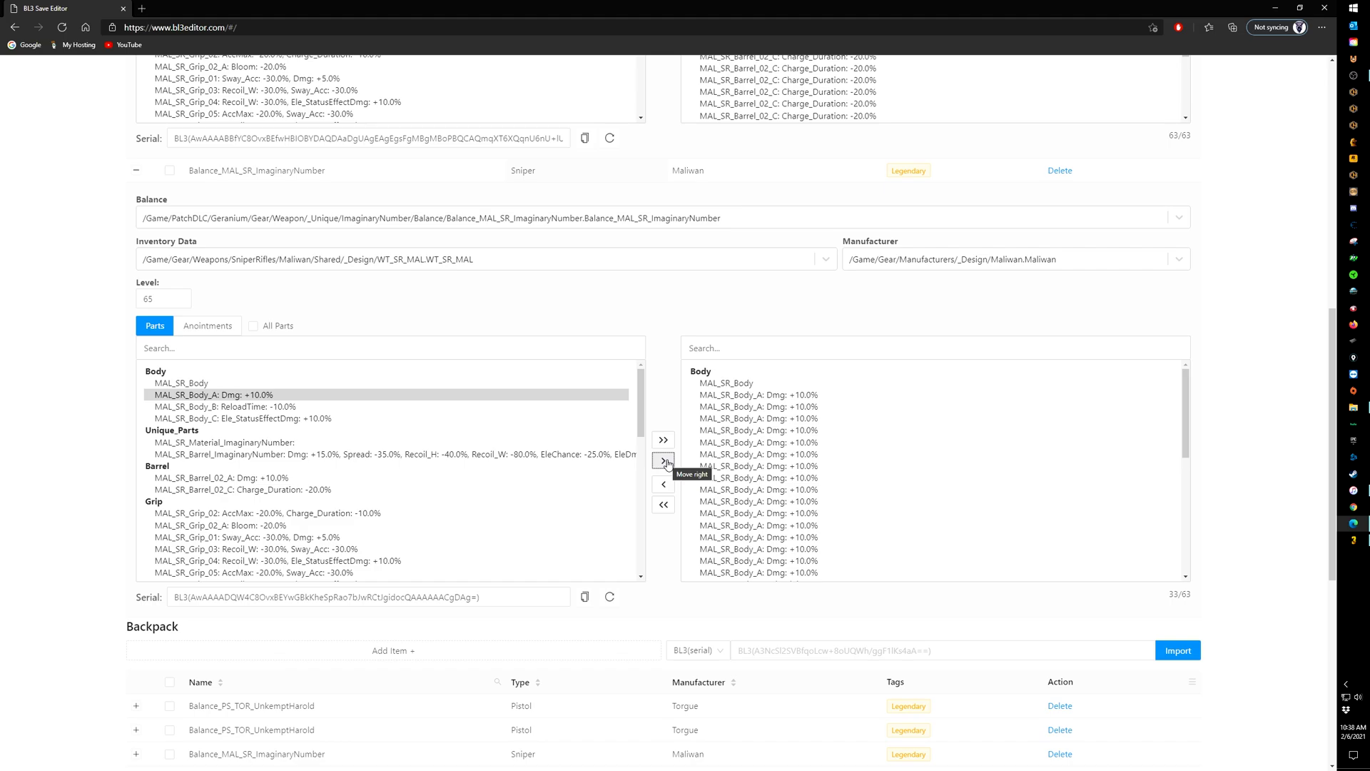
pyautogui.scroll(-3, 905, 478)
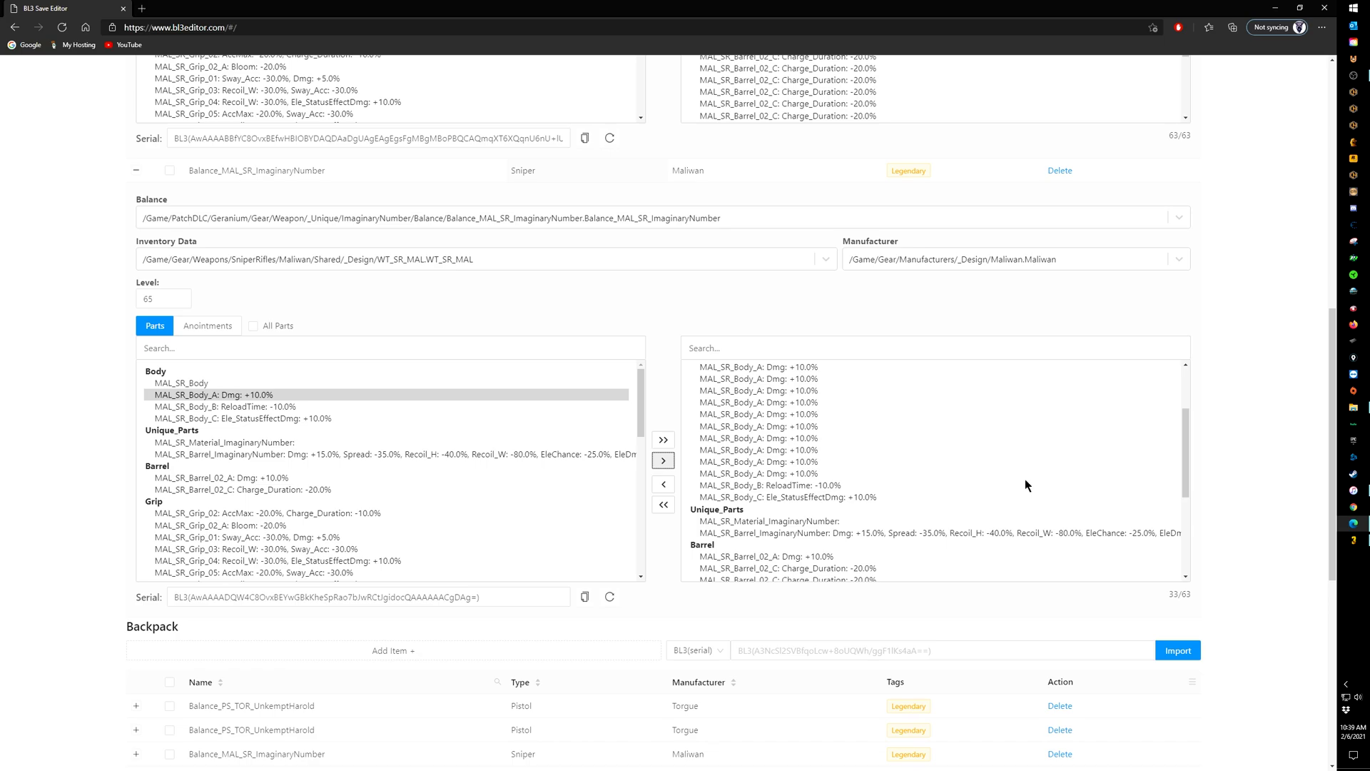
pyautogui.scroll(5, 1238, 464)
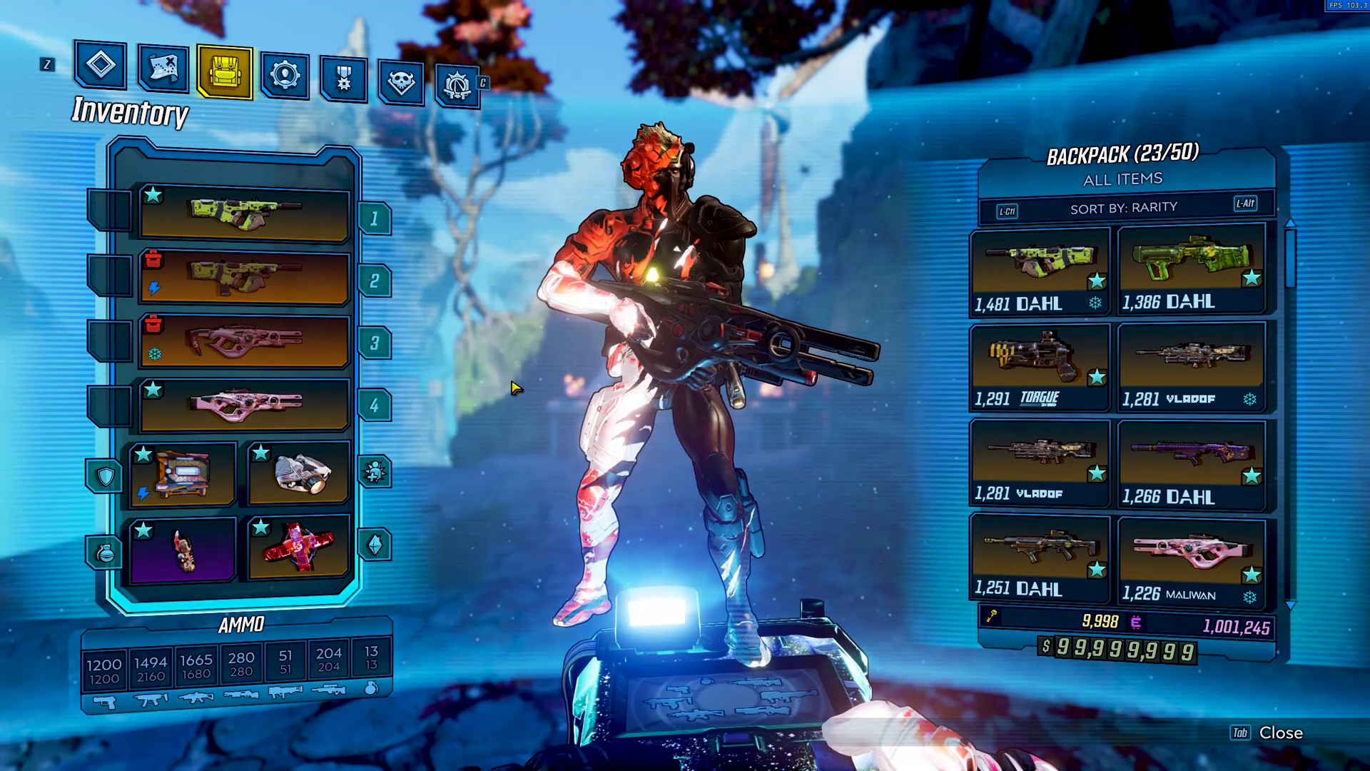
# Step: In the Borderlands 3 inventory, examine the item card of the Sublime Complex Root in weapon slot 4
pyautogui.click(274, 403)
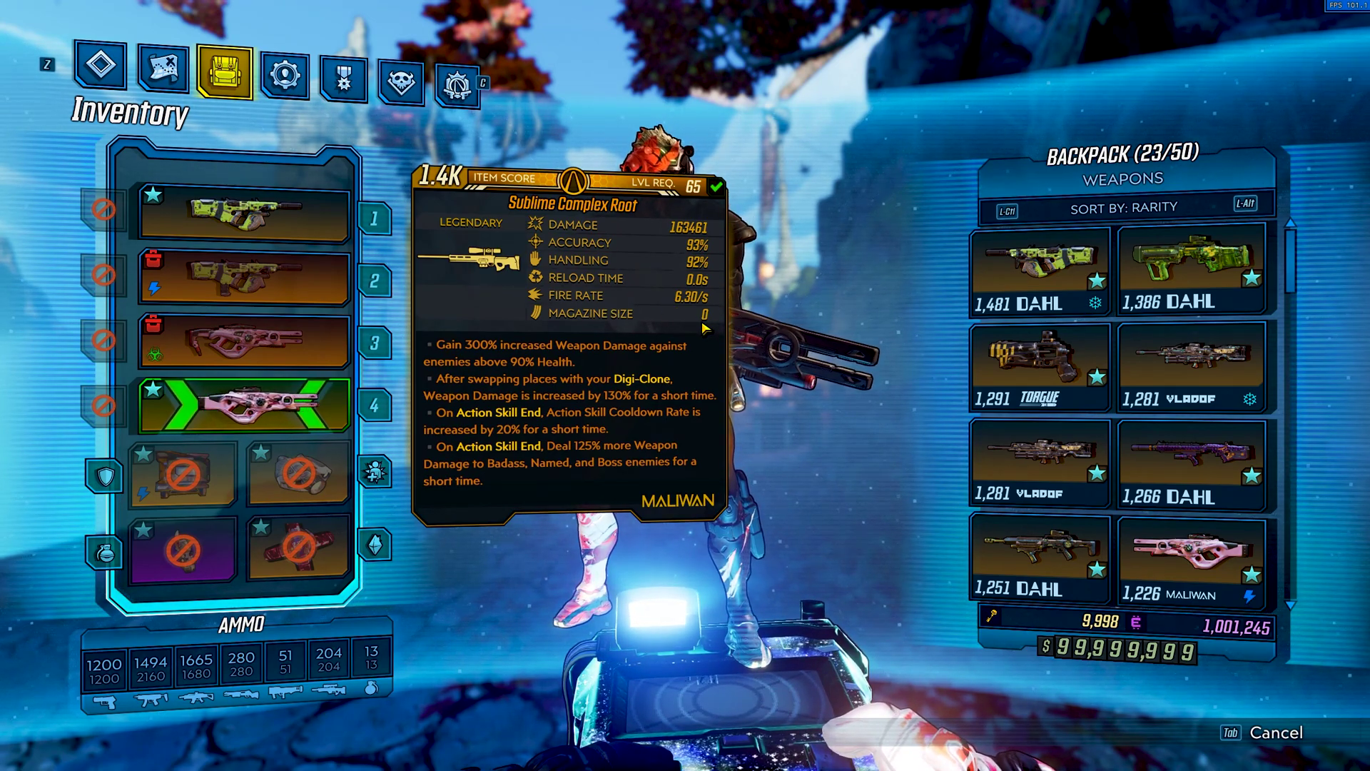
pyautogui.press('Tab')
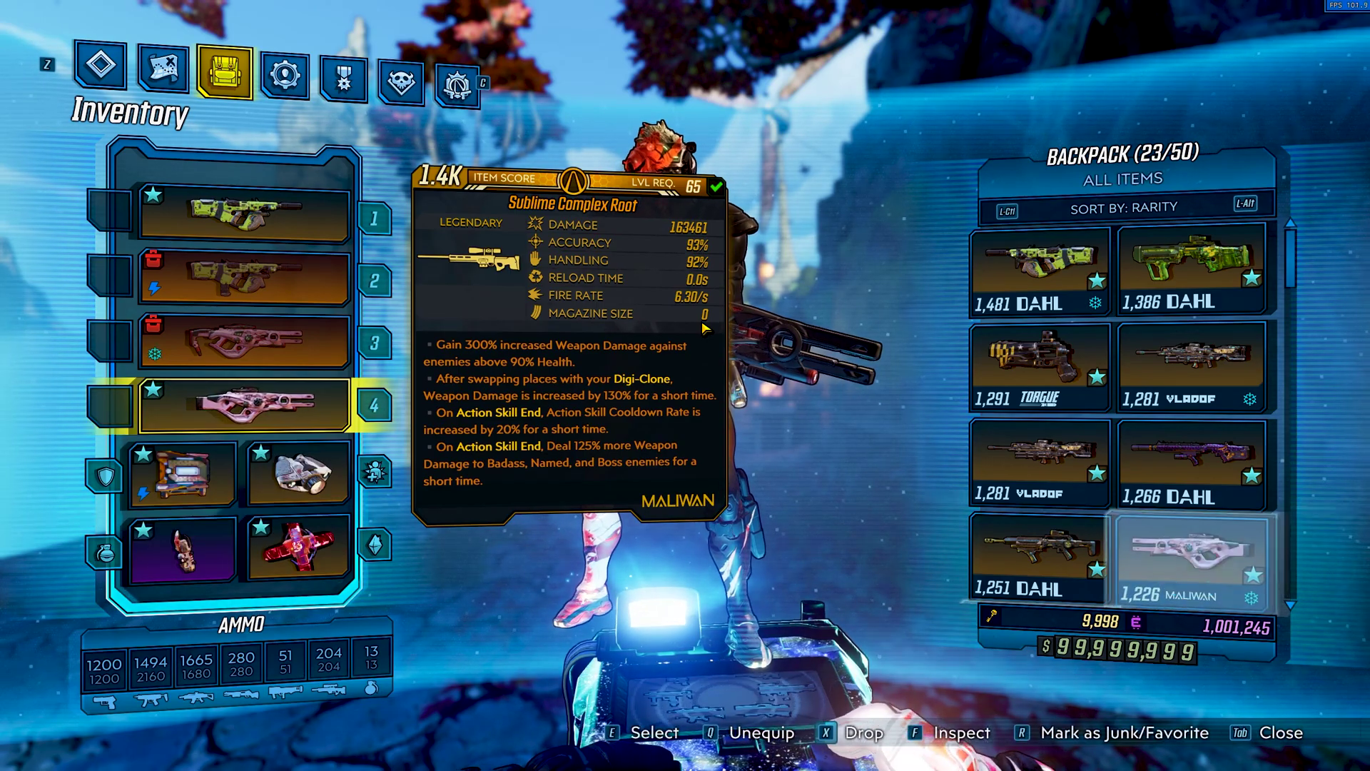
pyautogui.press('Tab')
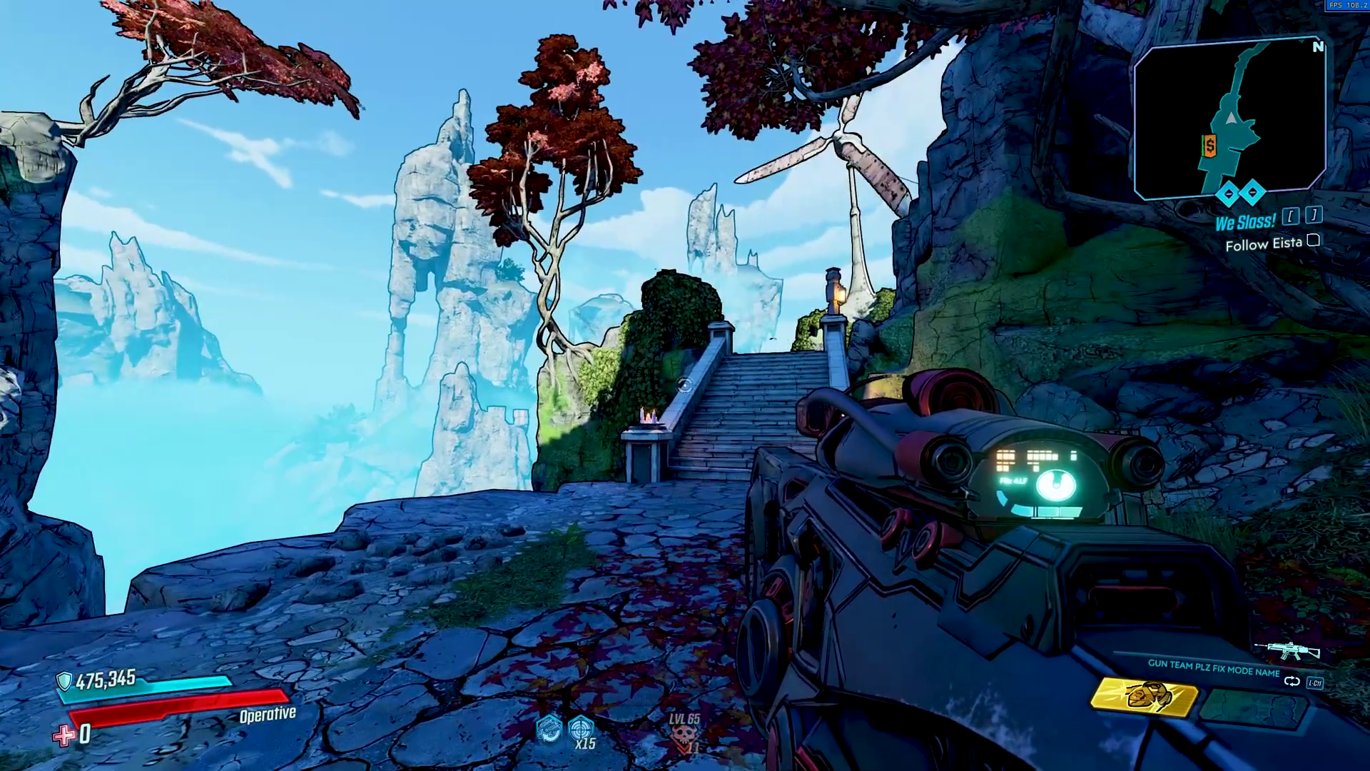
# Step: Equip the corrosive Sublime Complex Root in the game and examine its item card in weapon slot 3
pyautogui.press('2')
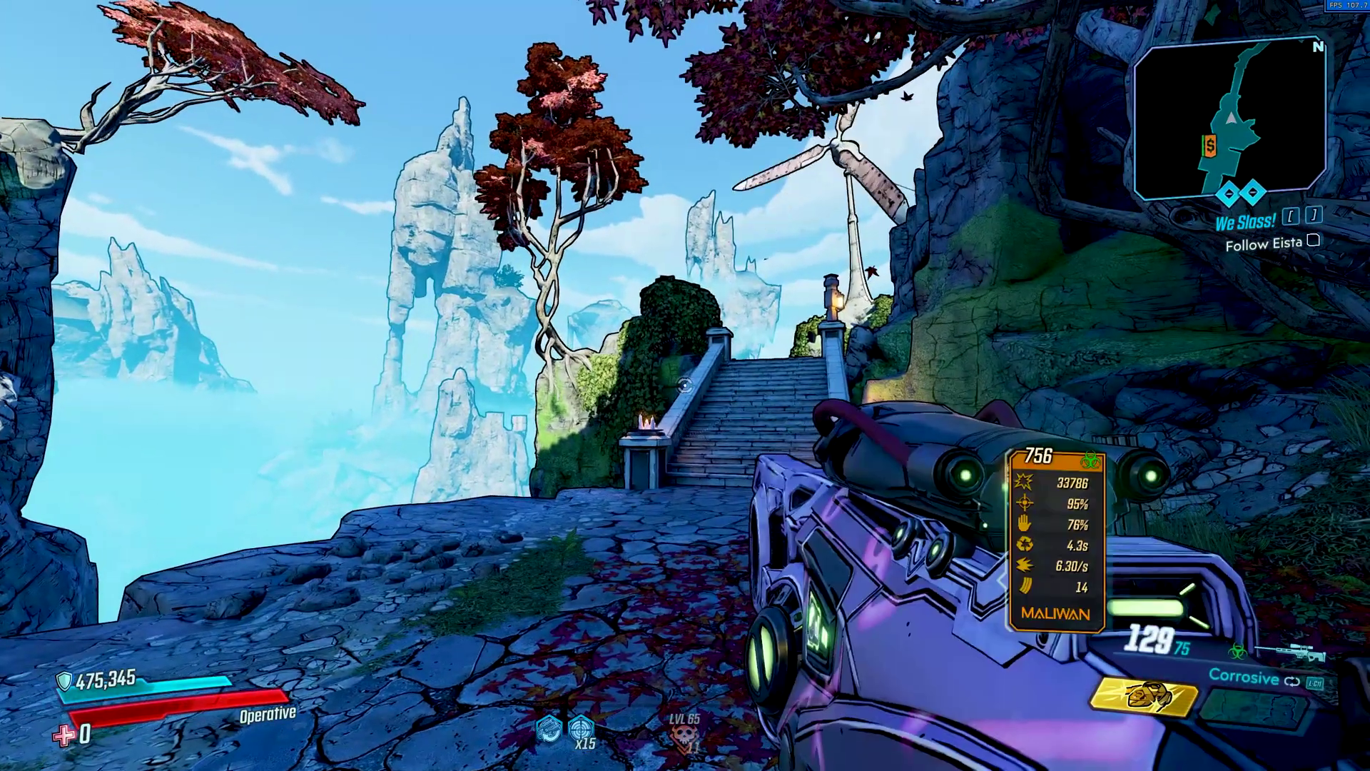
pyautogui.press('Tab')
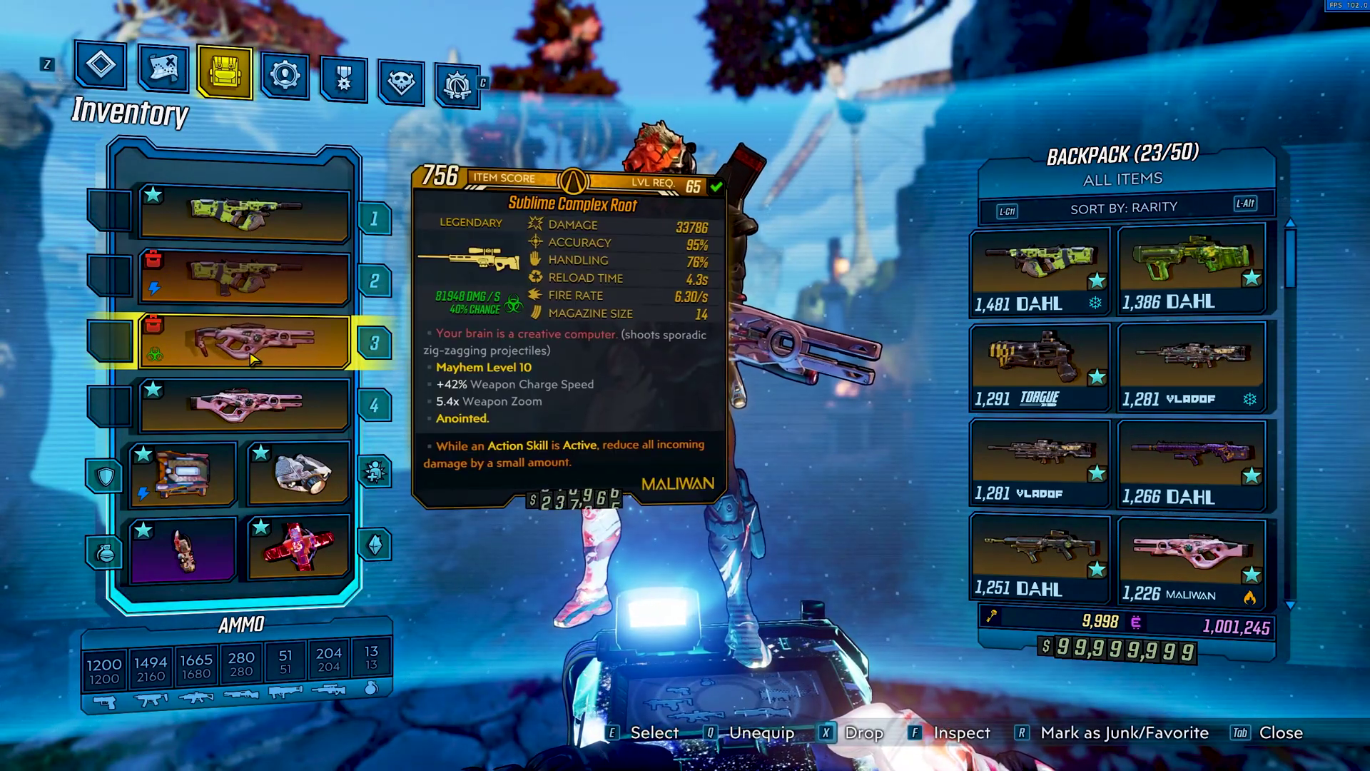
pyautogui.press('Tab')
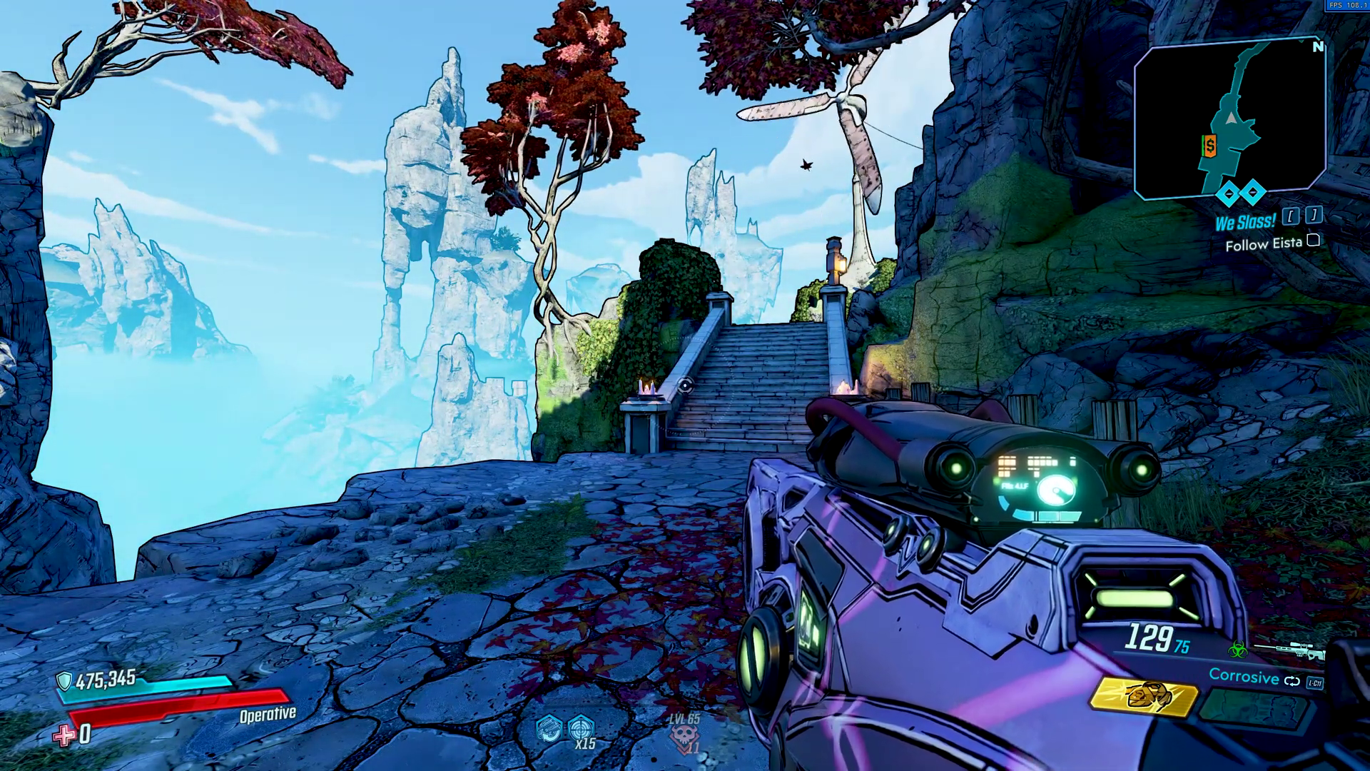
# Step: Recheck the item card of the slot 4 Sublime Complex Root and swap weapons in the game to compare the rifles
pyautogui.press('Tab')
pyautogui.moveTo(304, 407)
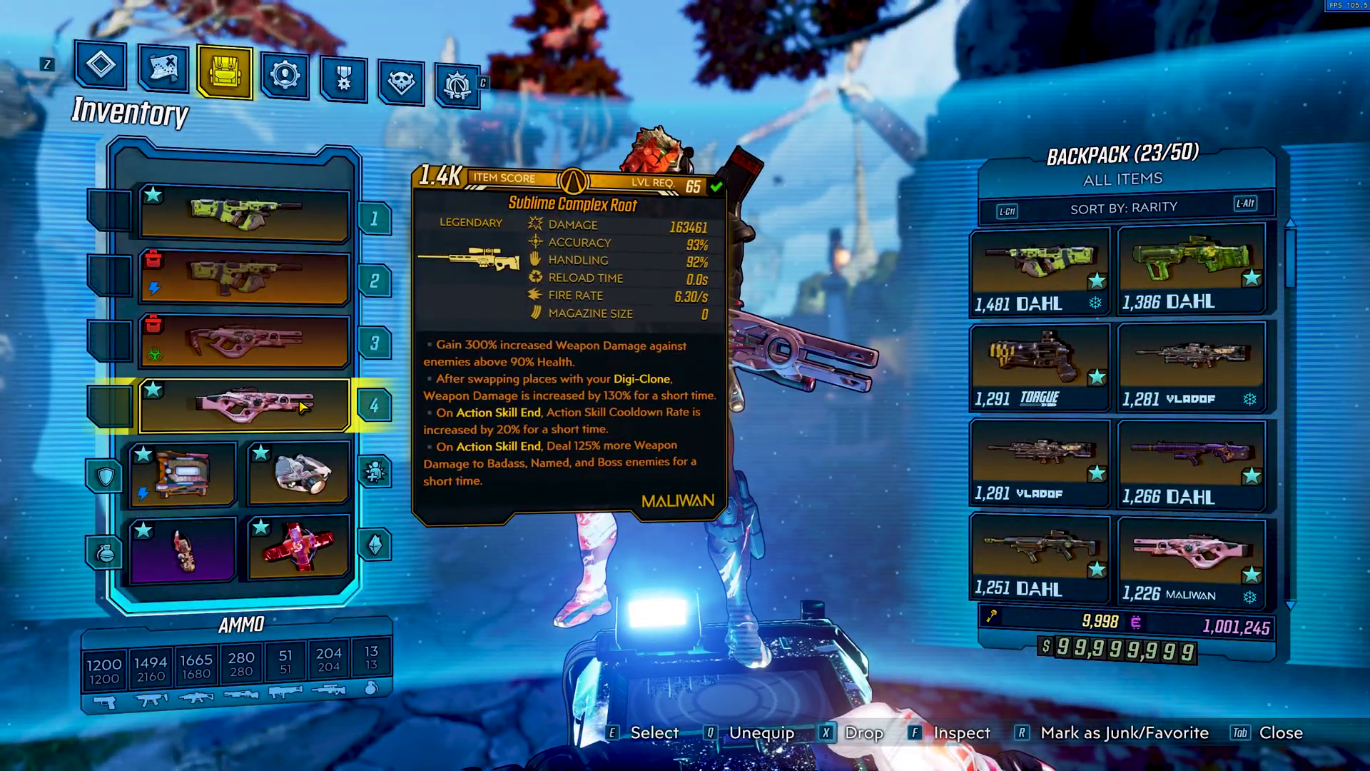
pyautogui.press('Tab')
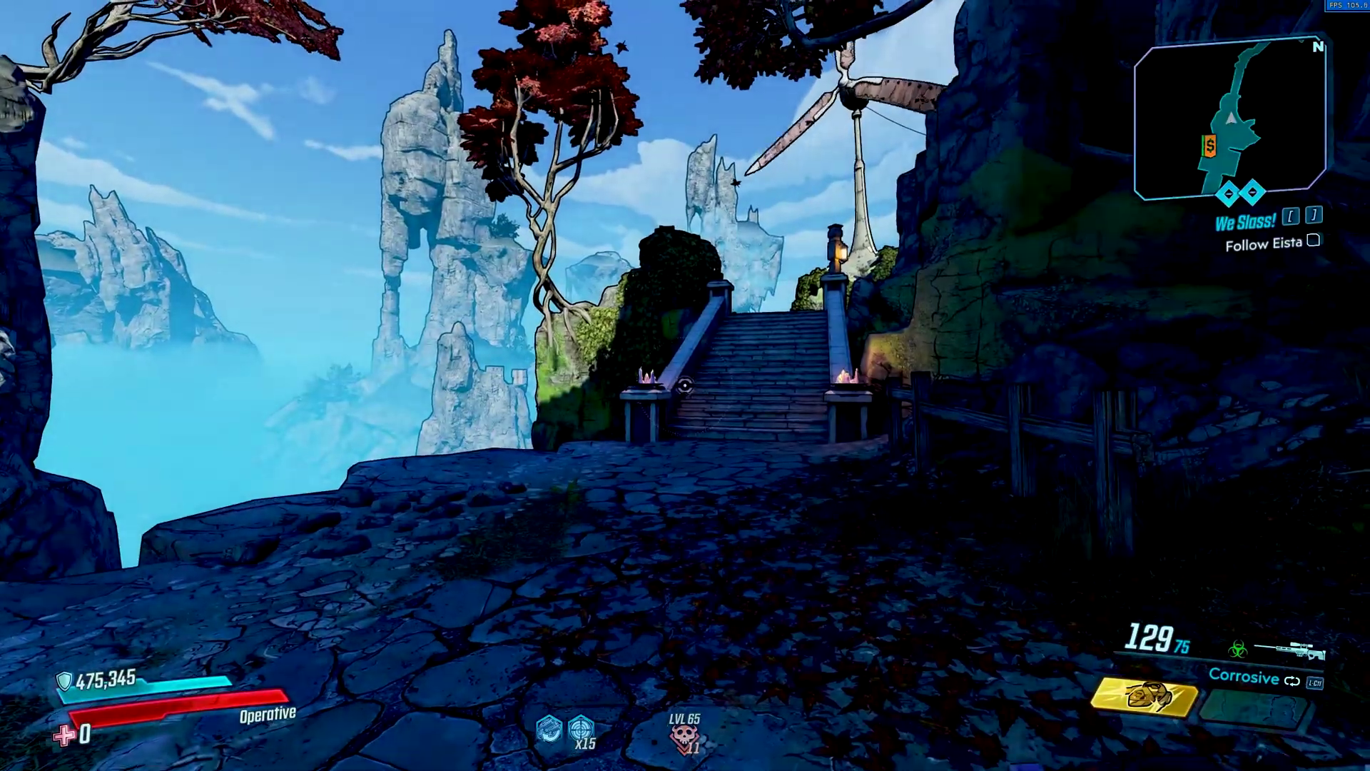
pyautogui.press('4')
pyautogui.press('3')
pyautogui.press('w')
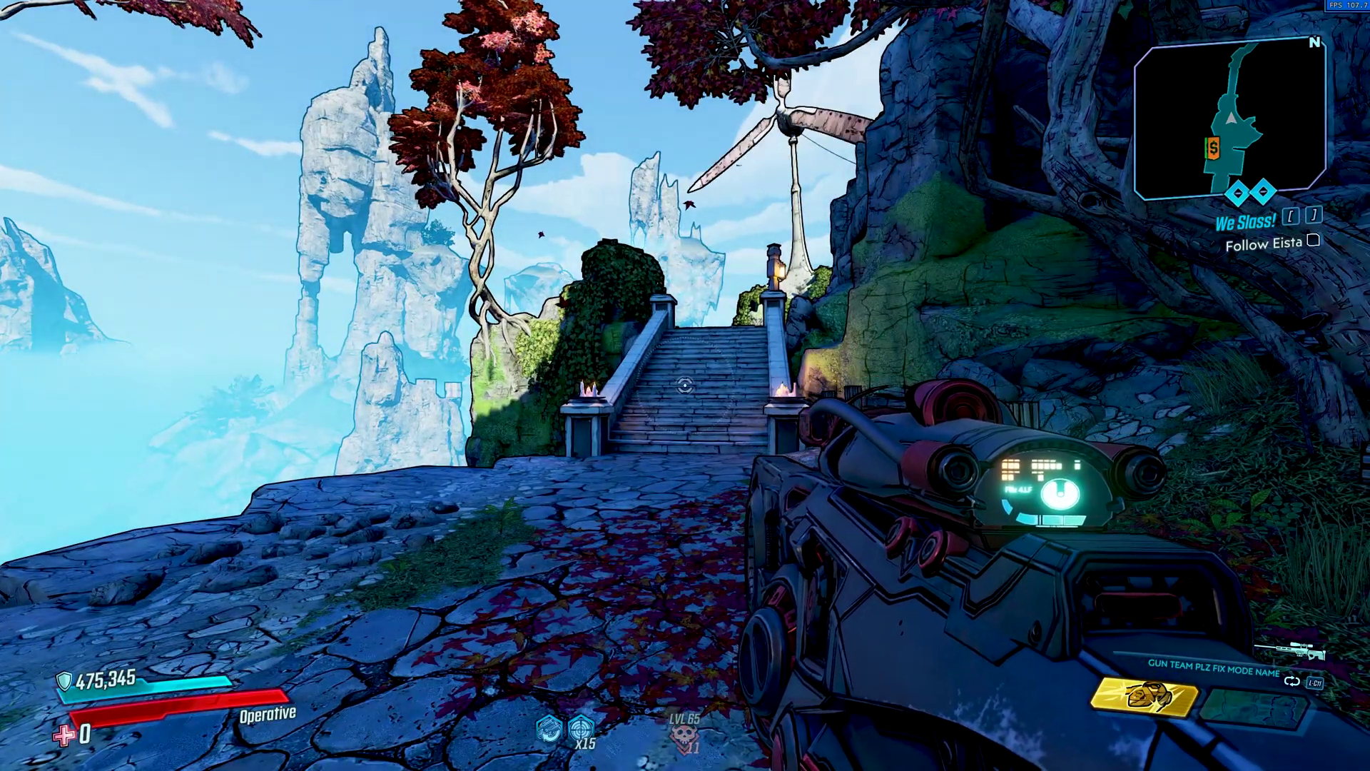
# Step: Switch back to the BL3 Save Editor and compare the second rifle's MAL_SR_Mag_03 magazine part with the first rifle's installed parts
pyautogui.press('Tab')
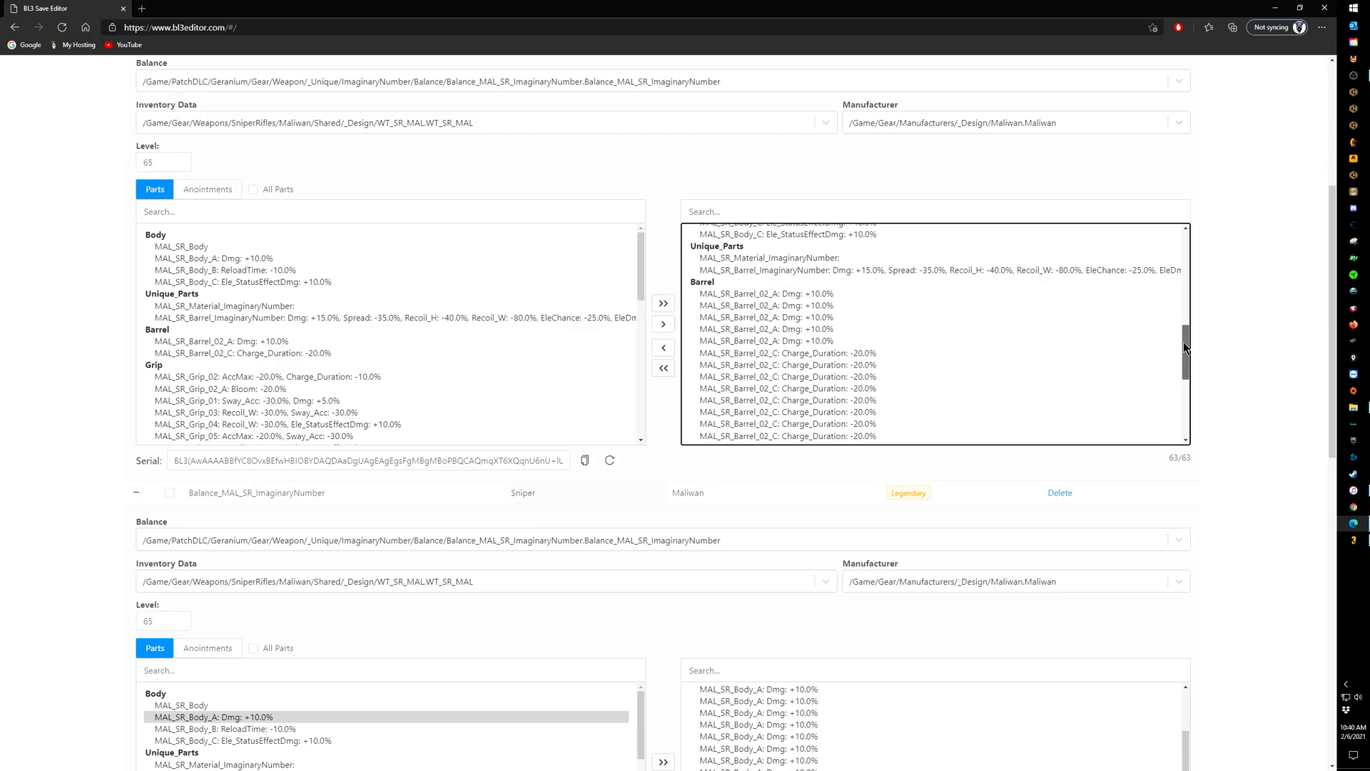
pyautogui.scroll(-5, 1183, 341)
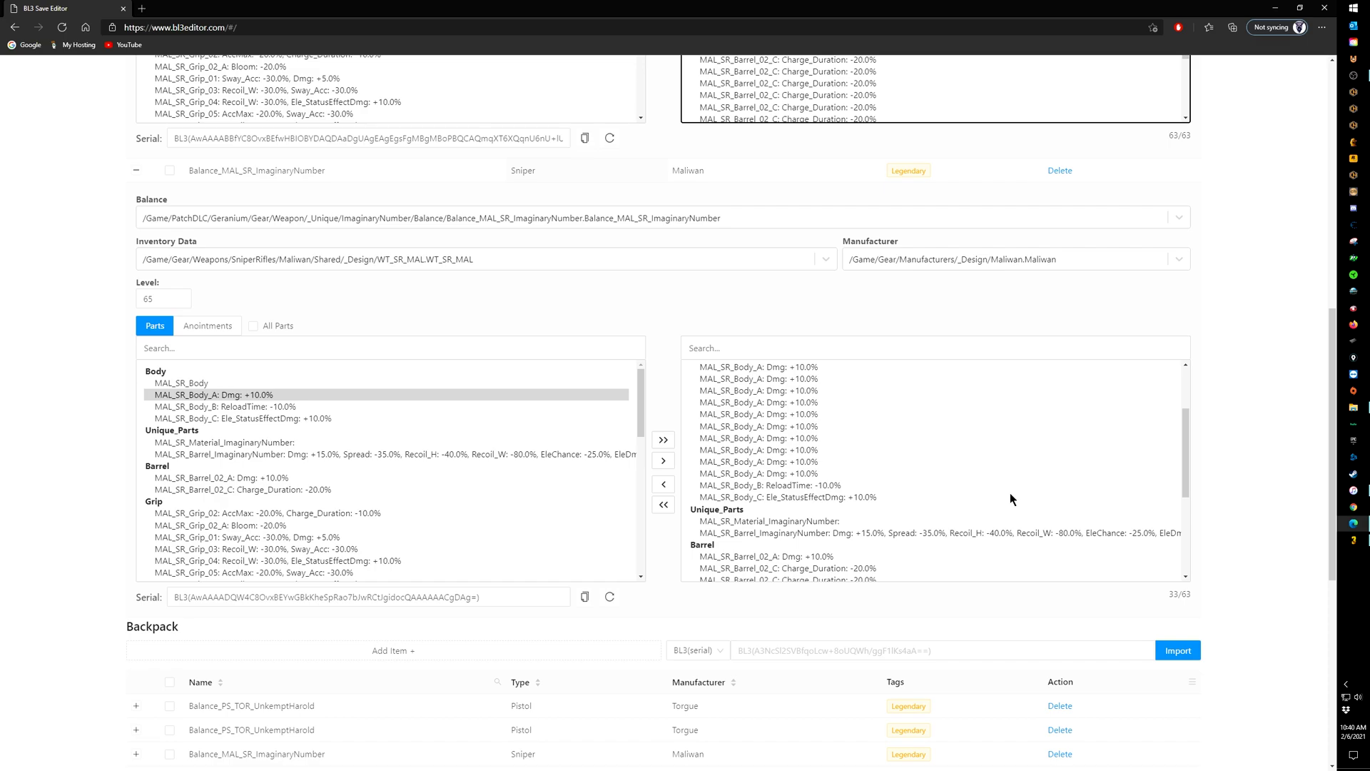
pyautogui.scroll(-2, 1011, 494)
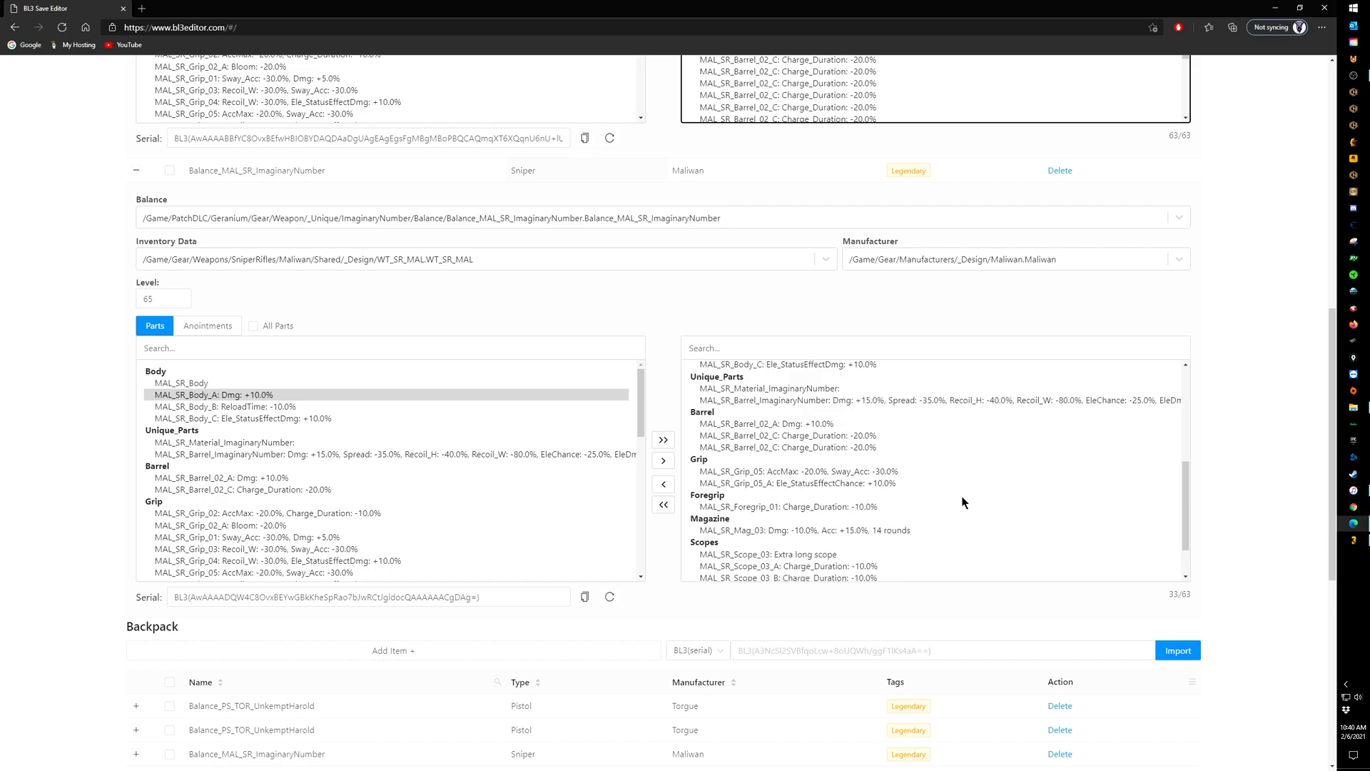
pyautogui.click(824, 530)
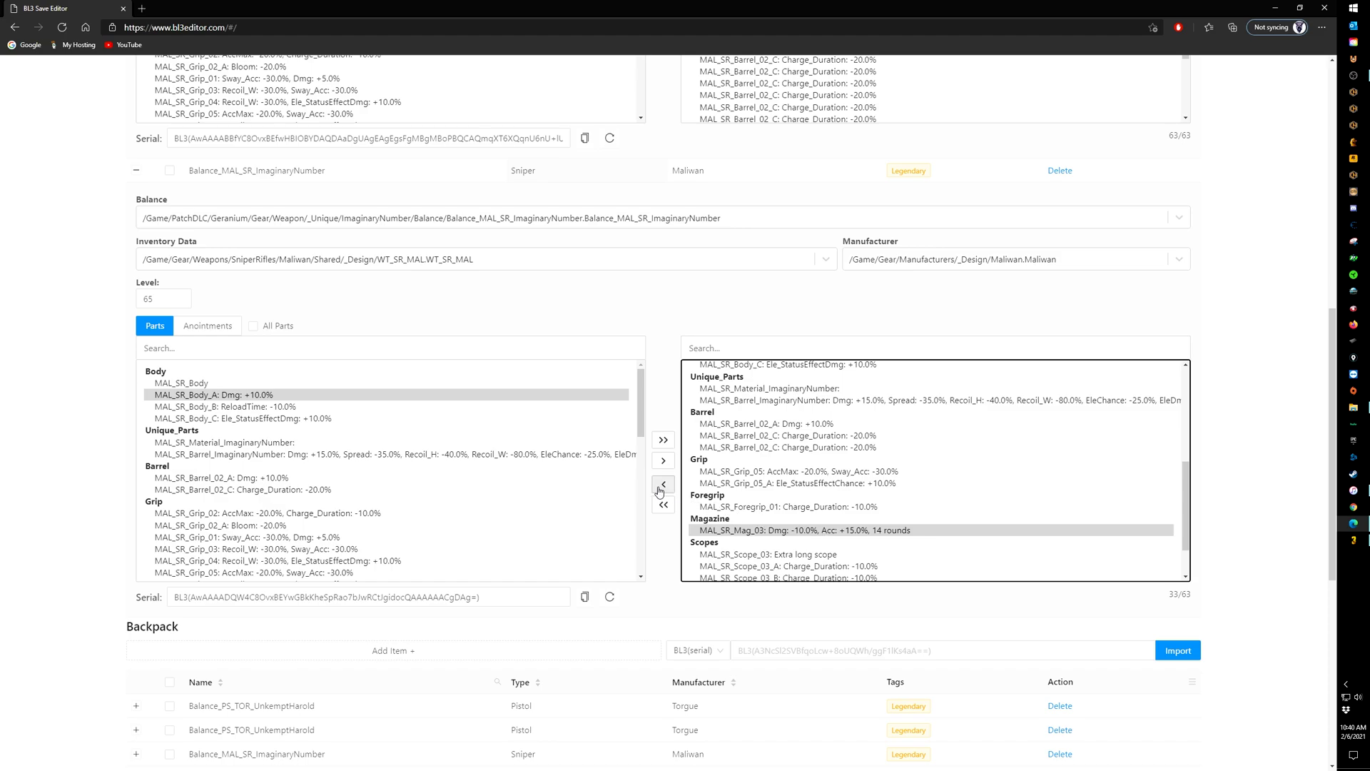
pyautogui.scroll(5, 1250, 476)
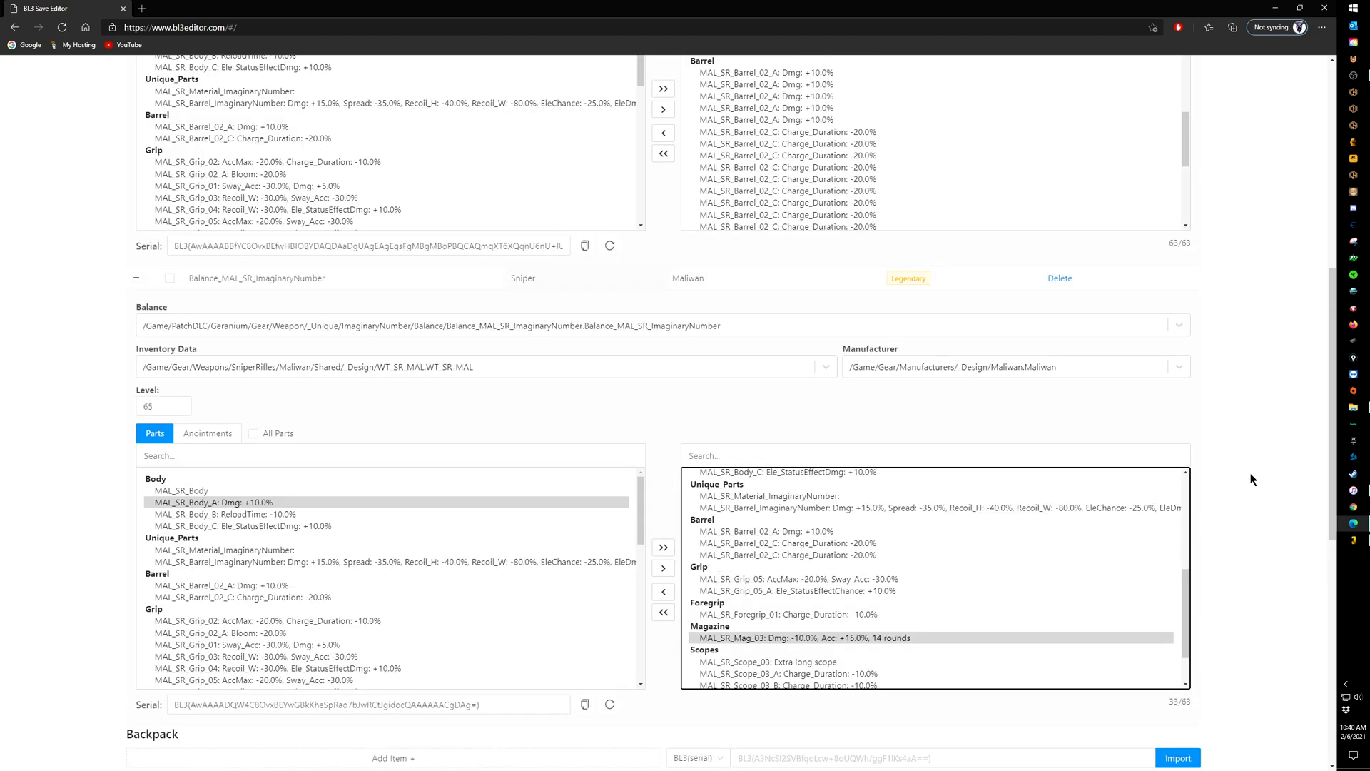
pyautogui.moveTo(1188, 346); pyautogui.dragTo(1184, 412)
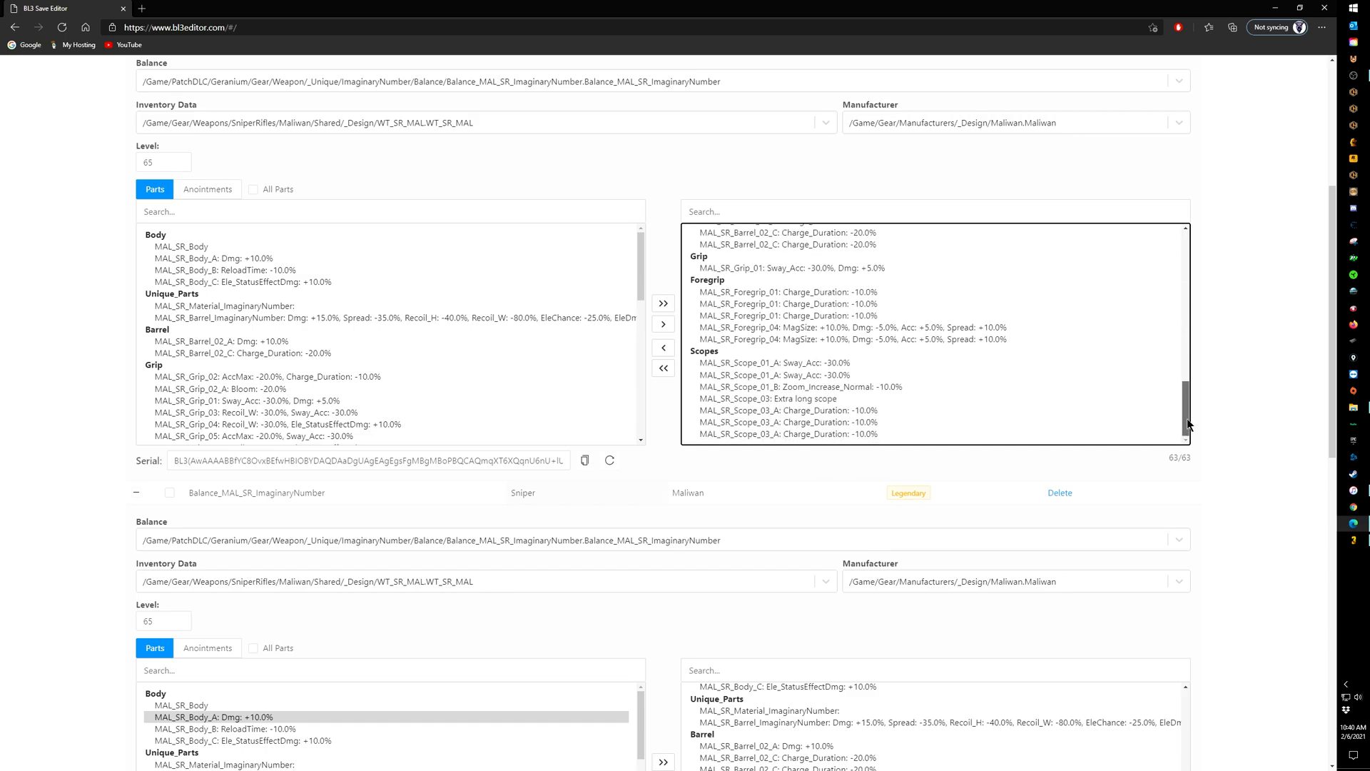
pyautogui.scroll(-5, 1218, 426)
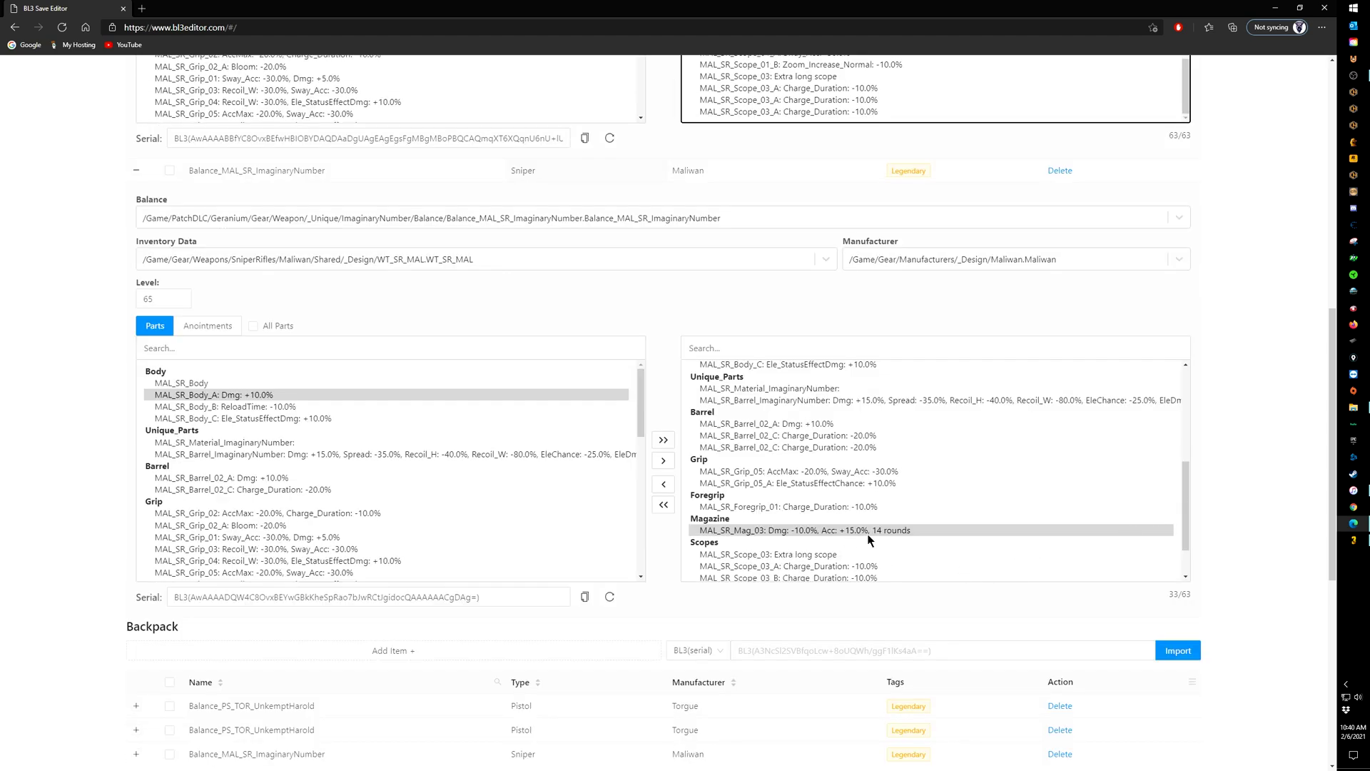
pyautogui.scroll(5, 1234, 485)
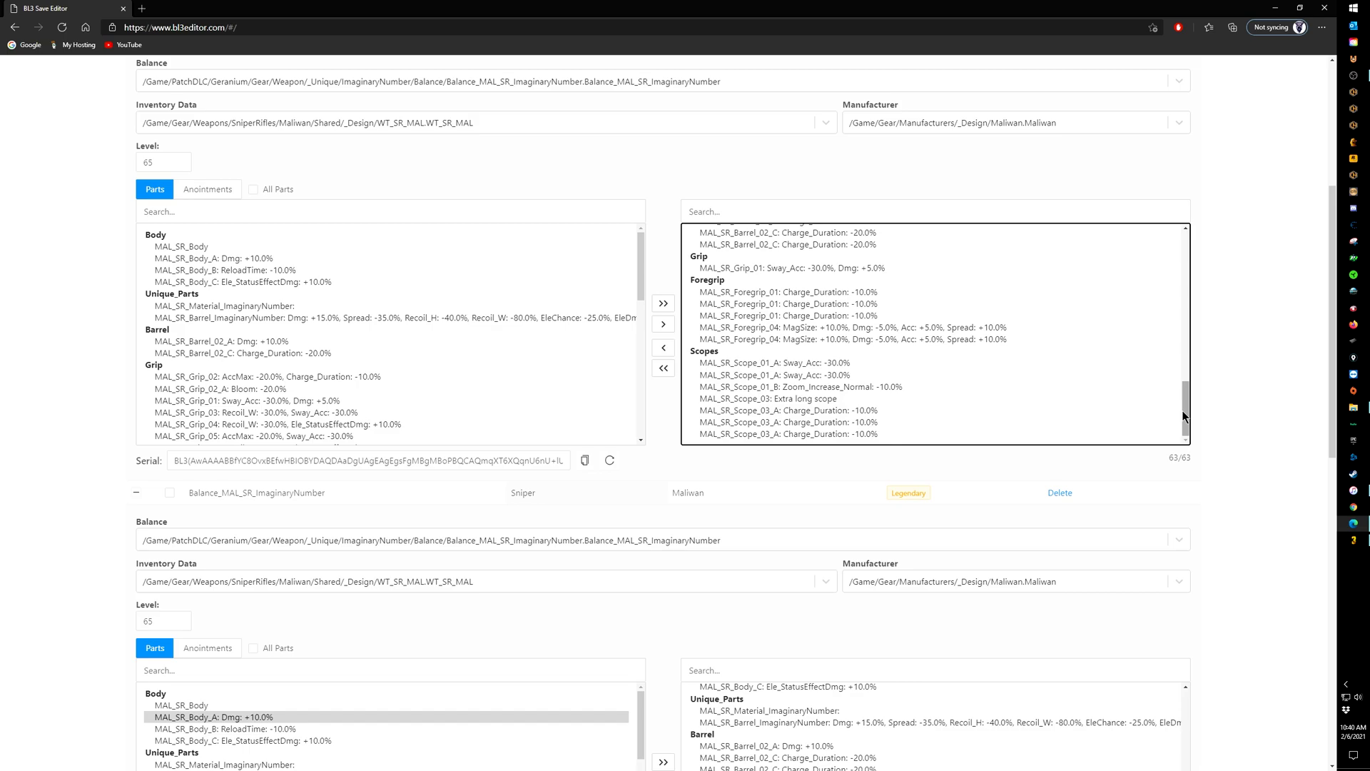
# Step: Remove the MAL_SR_Body_B ReloadTime part from the second Balance_MAL_SR_ImaginaryNumber sniper rifle's installed parts
pyautogui.moveTo(1185, 414); pyautogui.dragTo(1247, 411)
pyautogui.scroll(-5, 1247, 411)
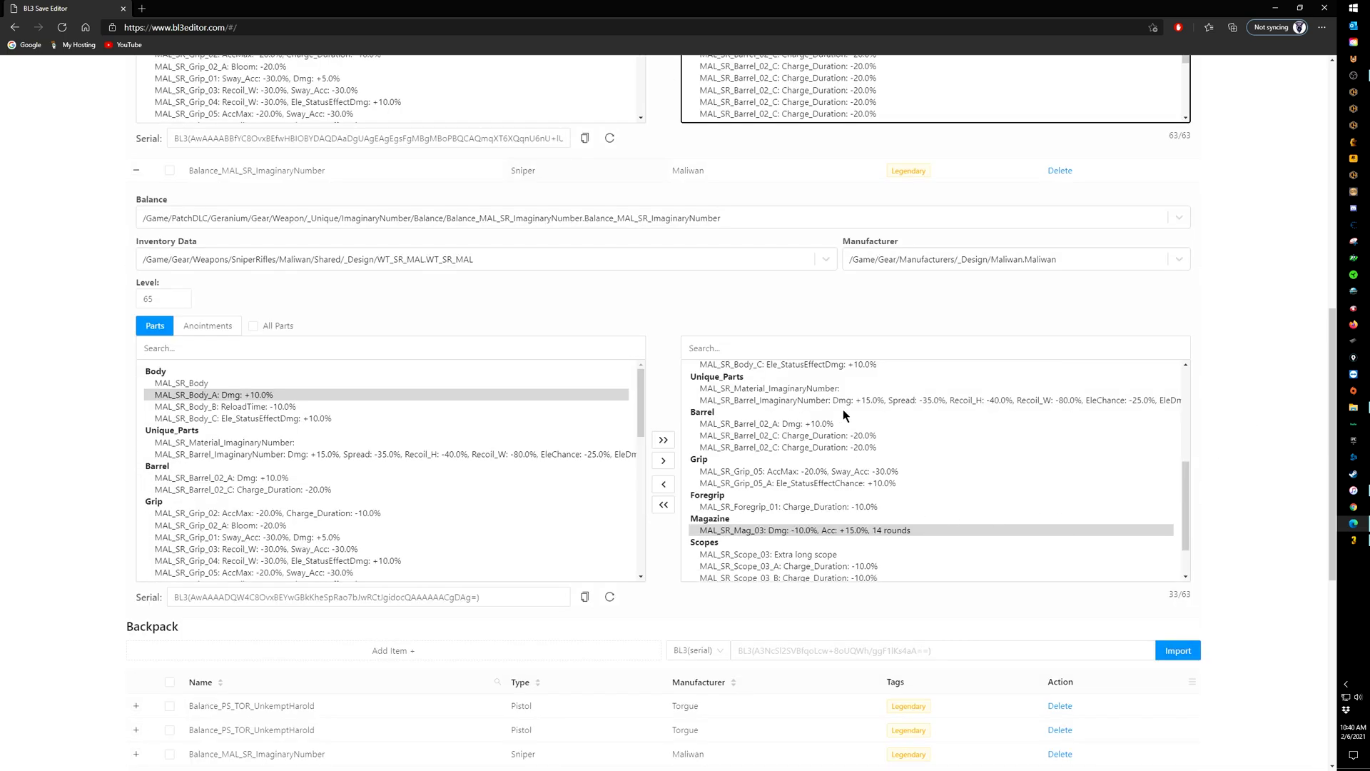
pyautogui.scroll(2, 838, 408)
pyautogui.click(807, 421)
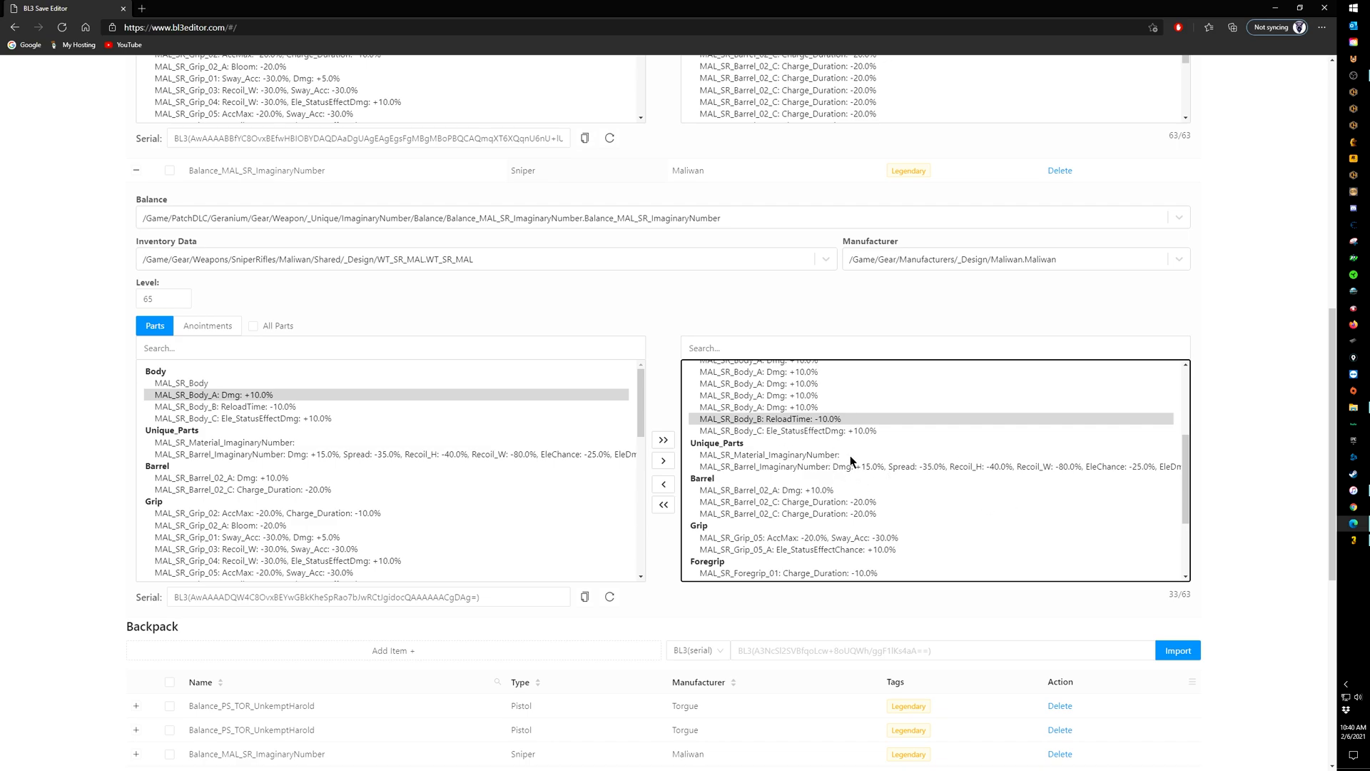
pyautogui.click(666, 488)
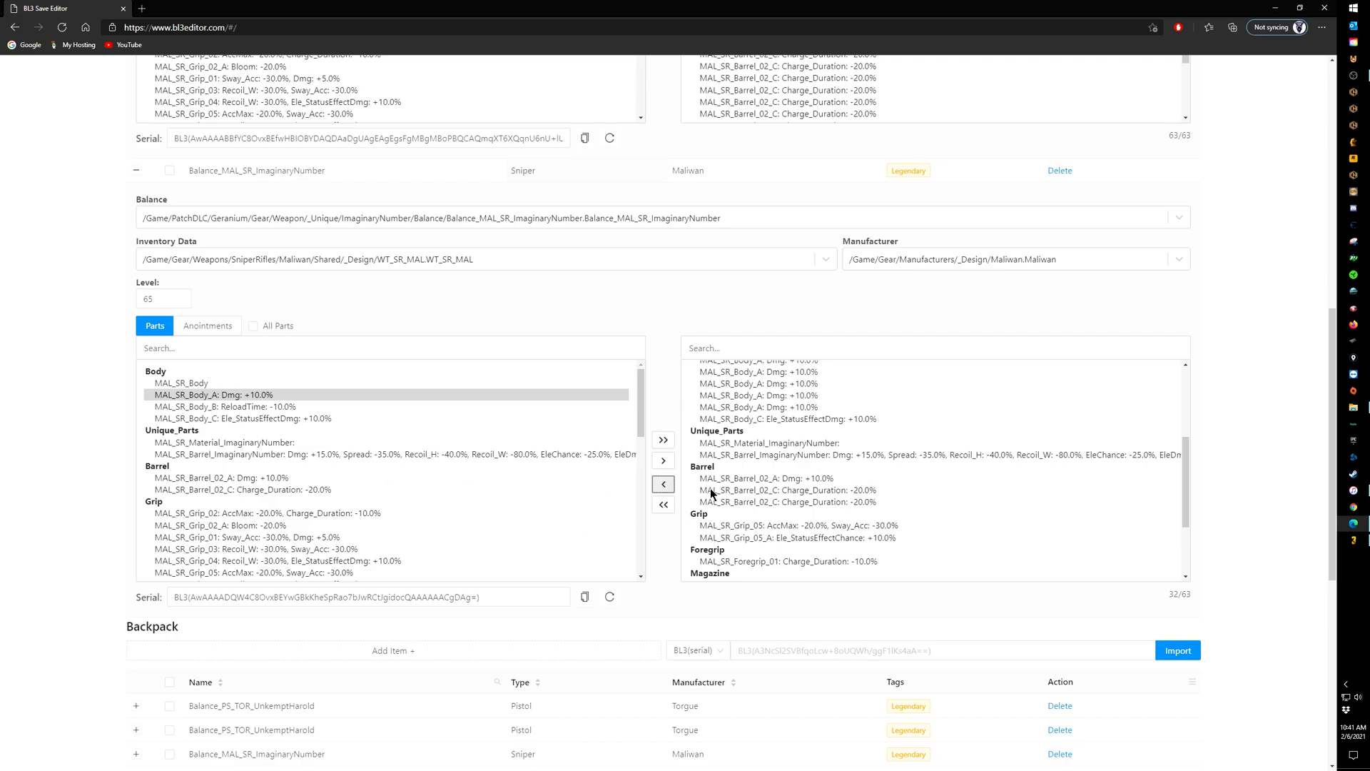
# Step: Check the second rifle's magazine and scope parts against the first rifle's installed barrel, grip, foregrip and scope parts
pyautogui.moveTo(1187, 504); pyautogui.dragTo(1193, 538)
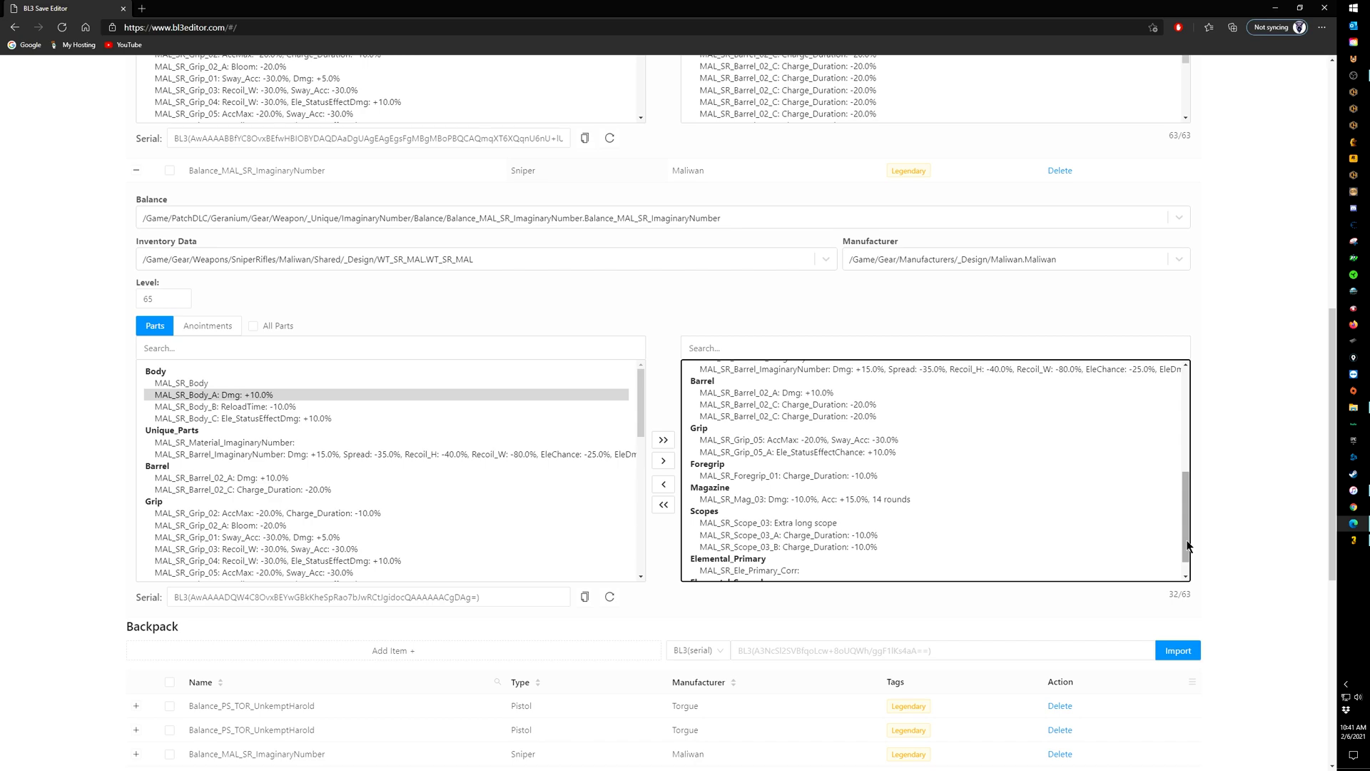
pyautogui.scroll(7, 1163, 460)
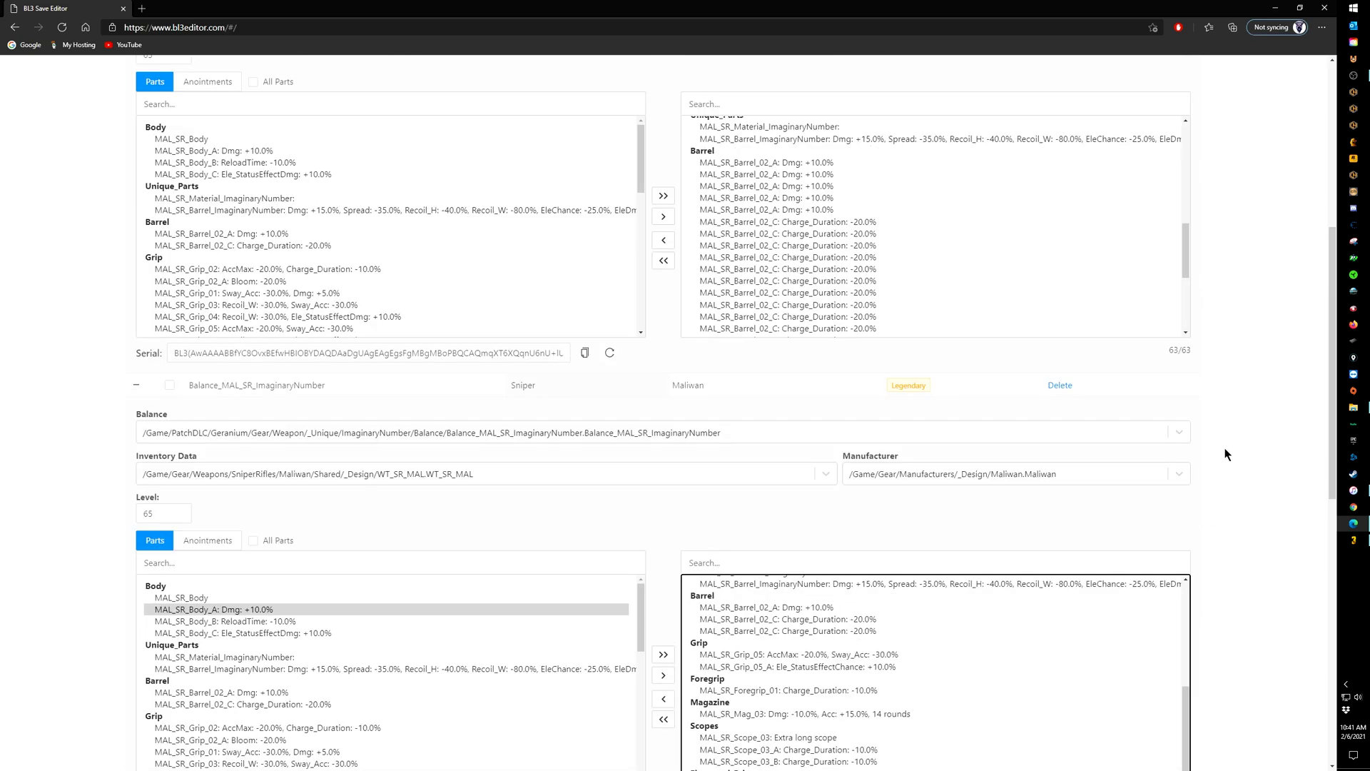
pyautogui.scroll(-1, 1035, 557)
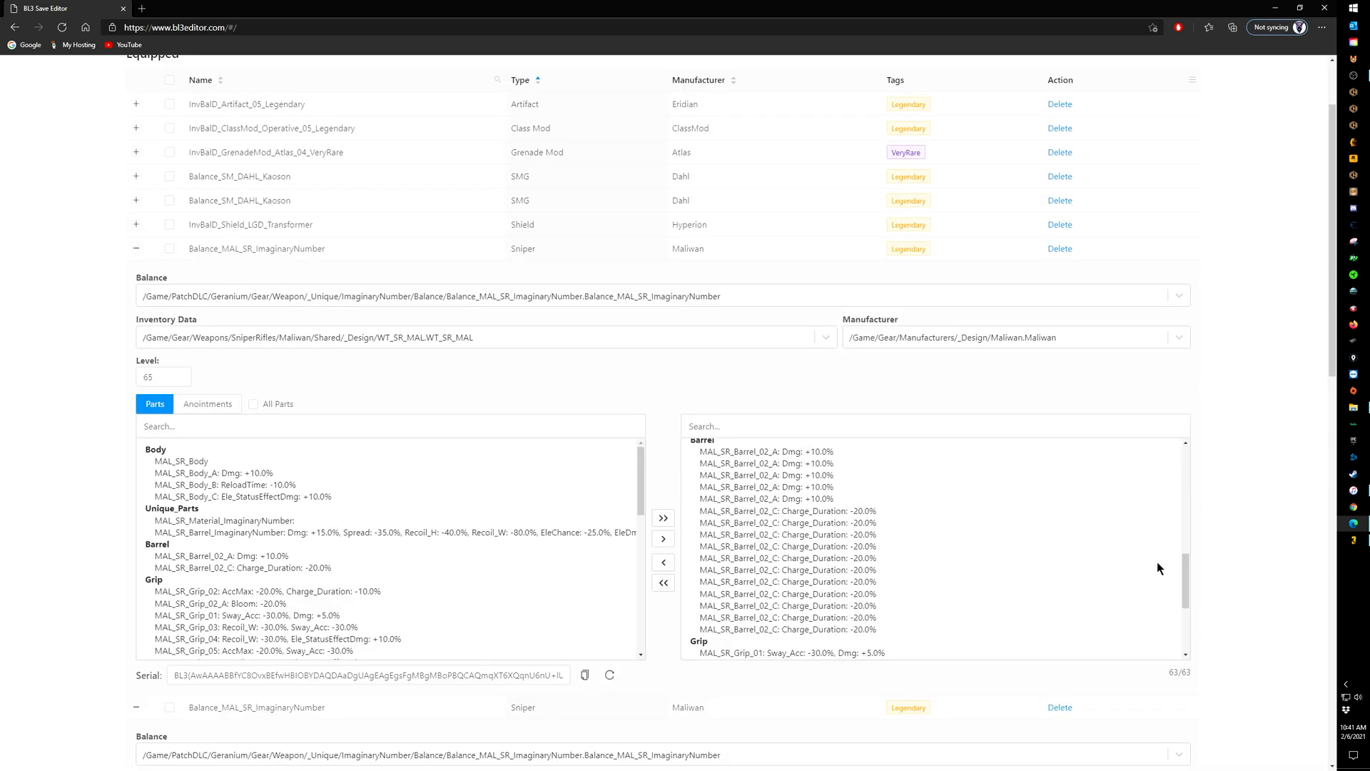
pyautogui.scroll(-1, 1213, 542)
pyautogui.scroll(-1, 999, 473)
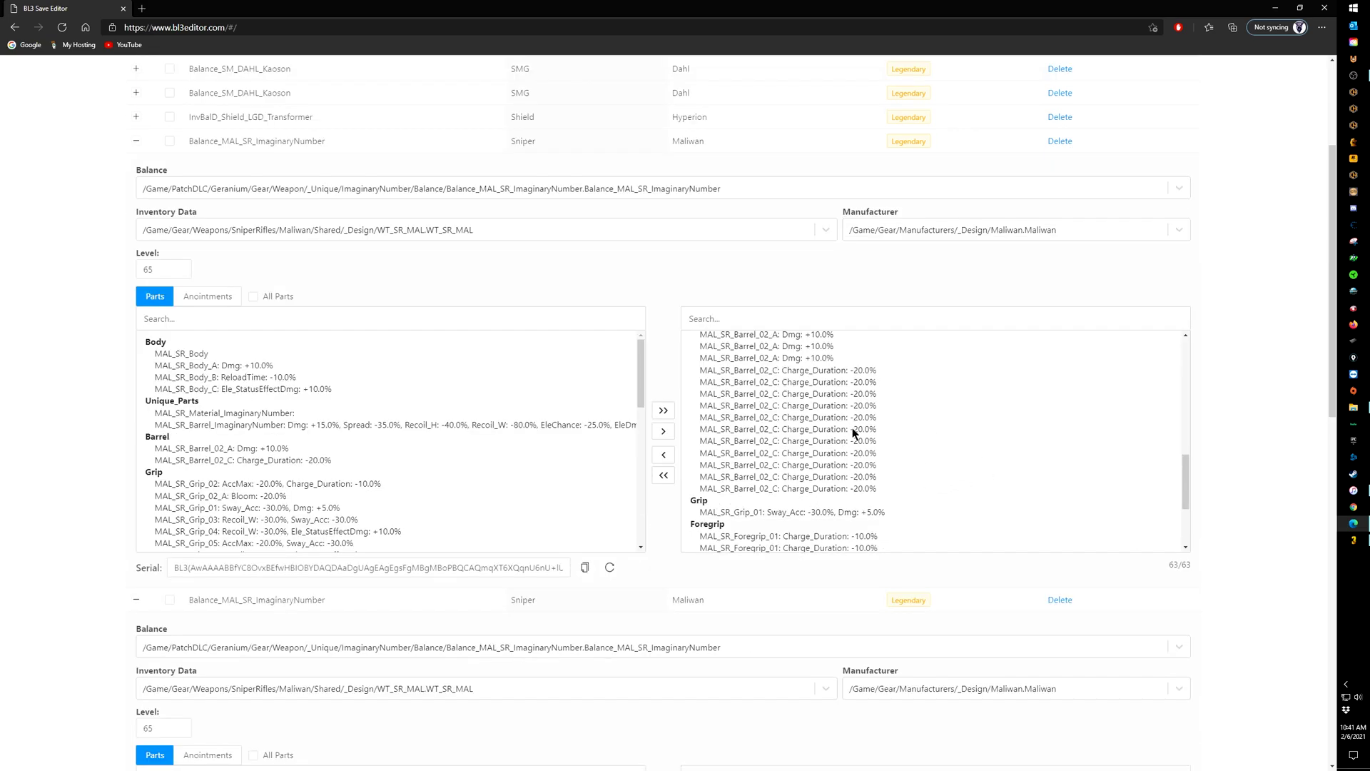
pyautogui.scroll(-2, 945, 433)
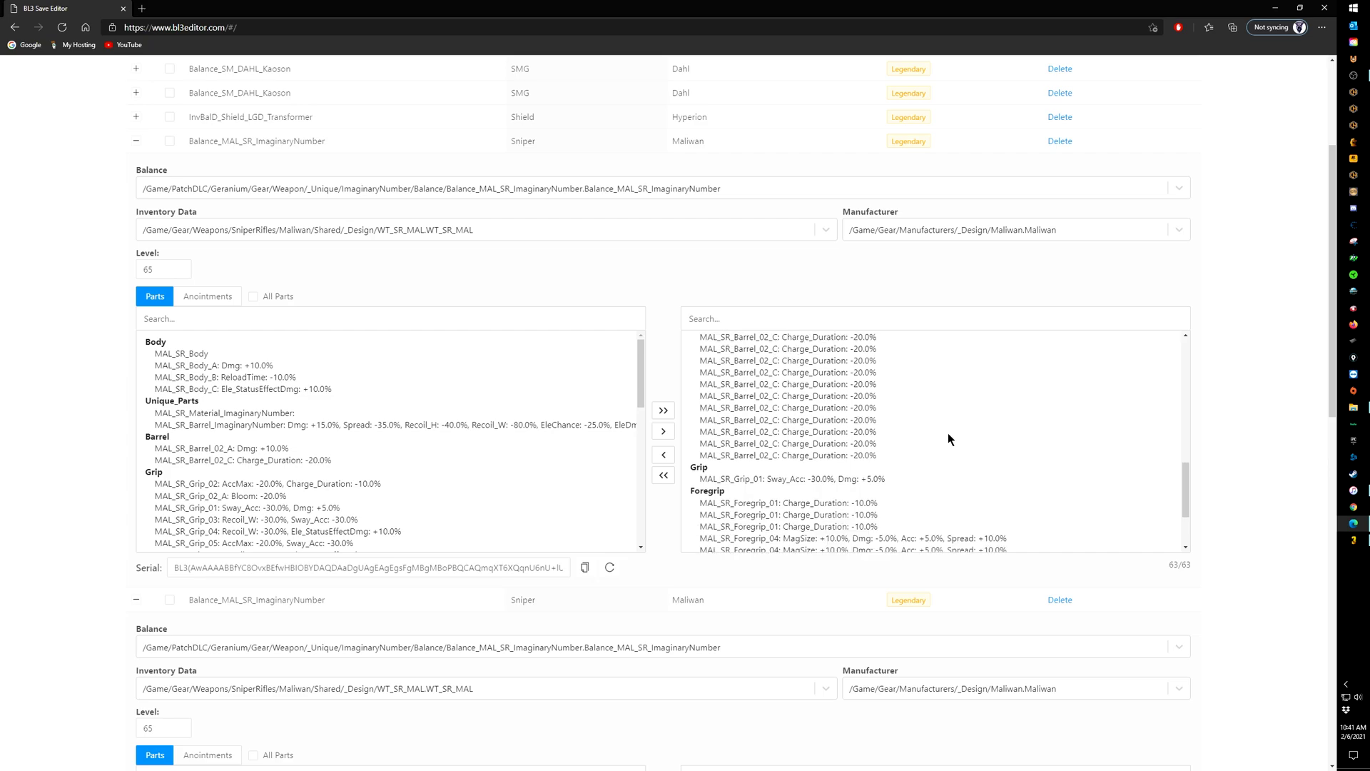
pyautogui.scroll(-1, 952, 432)
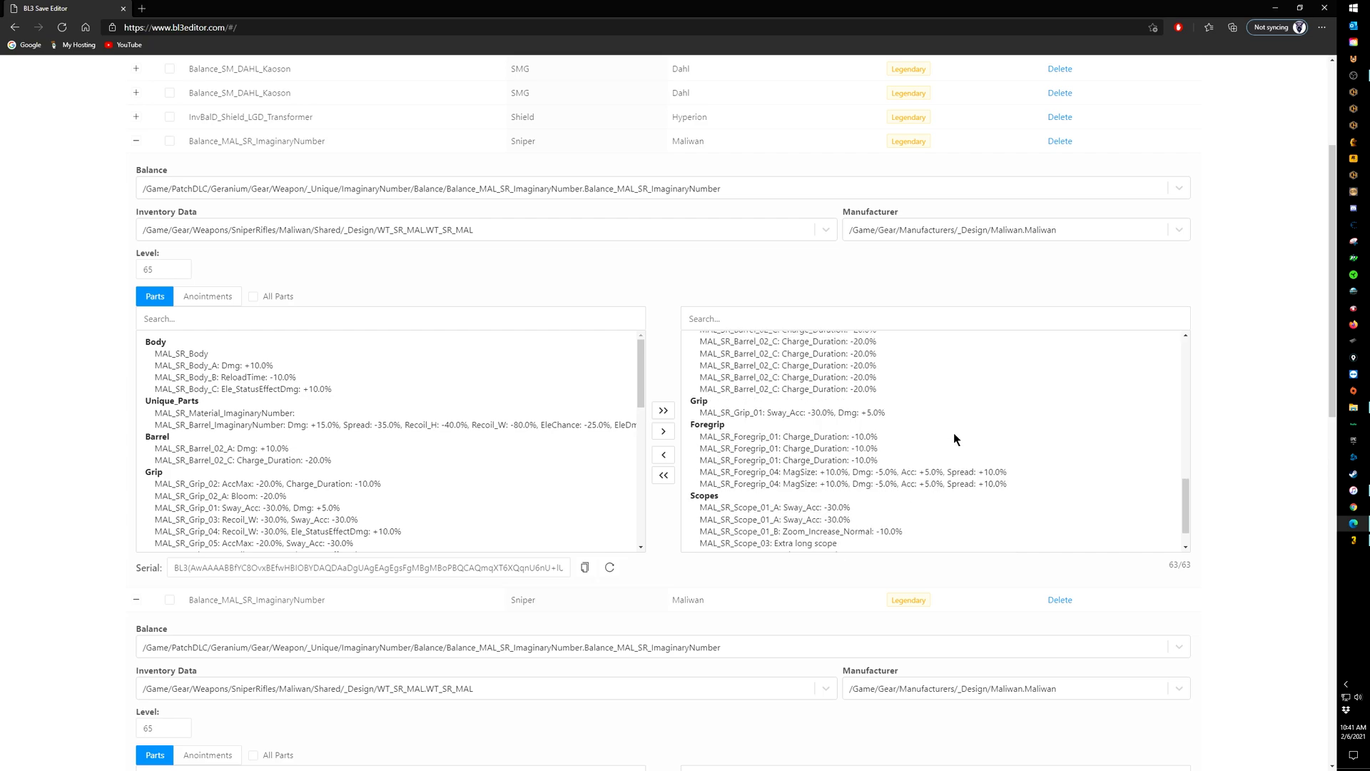
pyautogui.scroll(-1, 1027, 453)
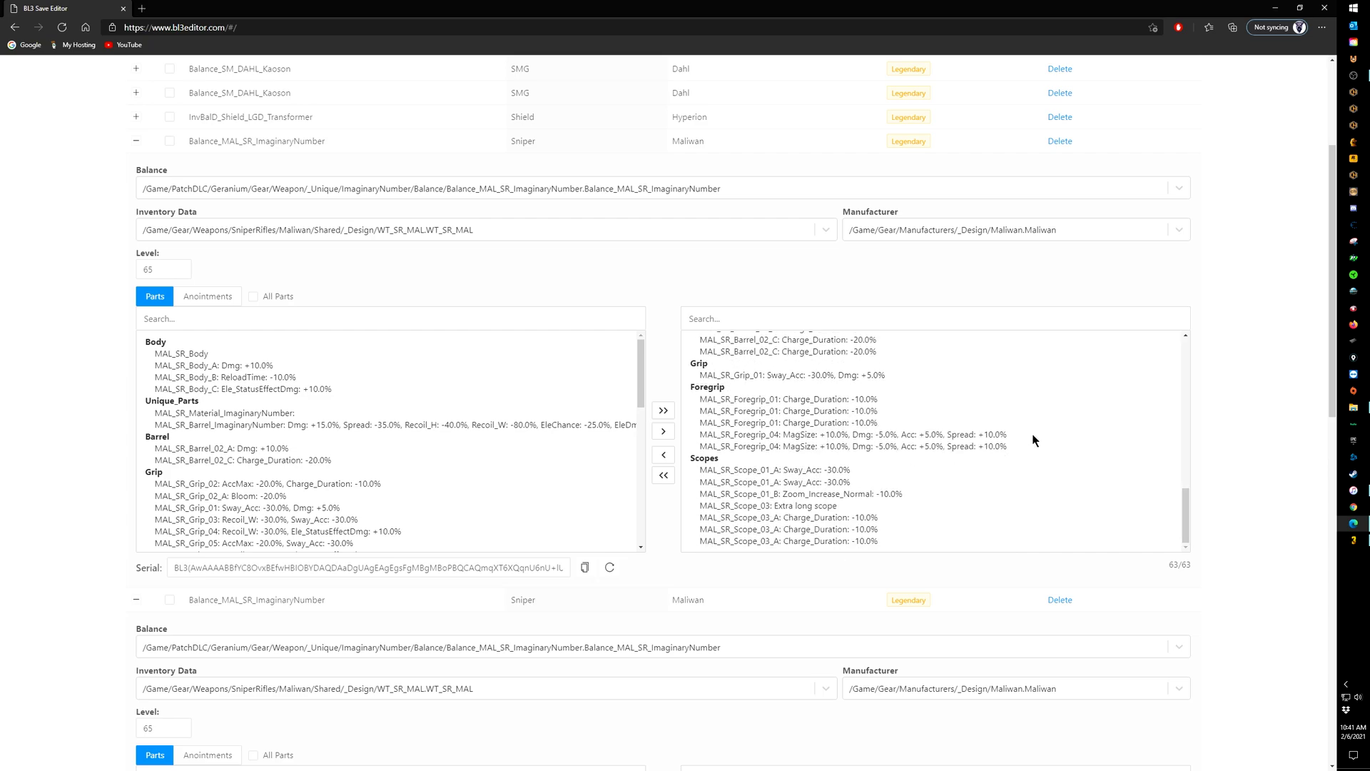
# Step: Examine the repeated MAL_SR_Body_C Ele_StatusEffectDmg entries among the first rifle's installed parts
pyautogui.scroll(6, 1025, 422)
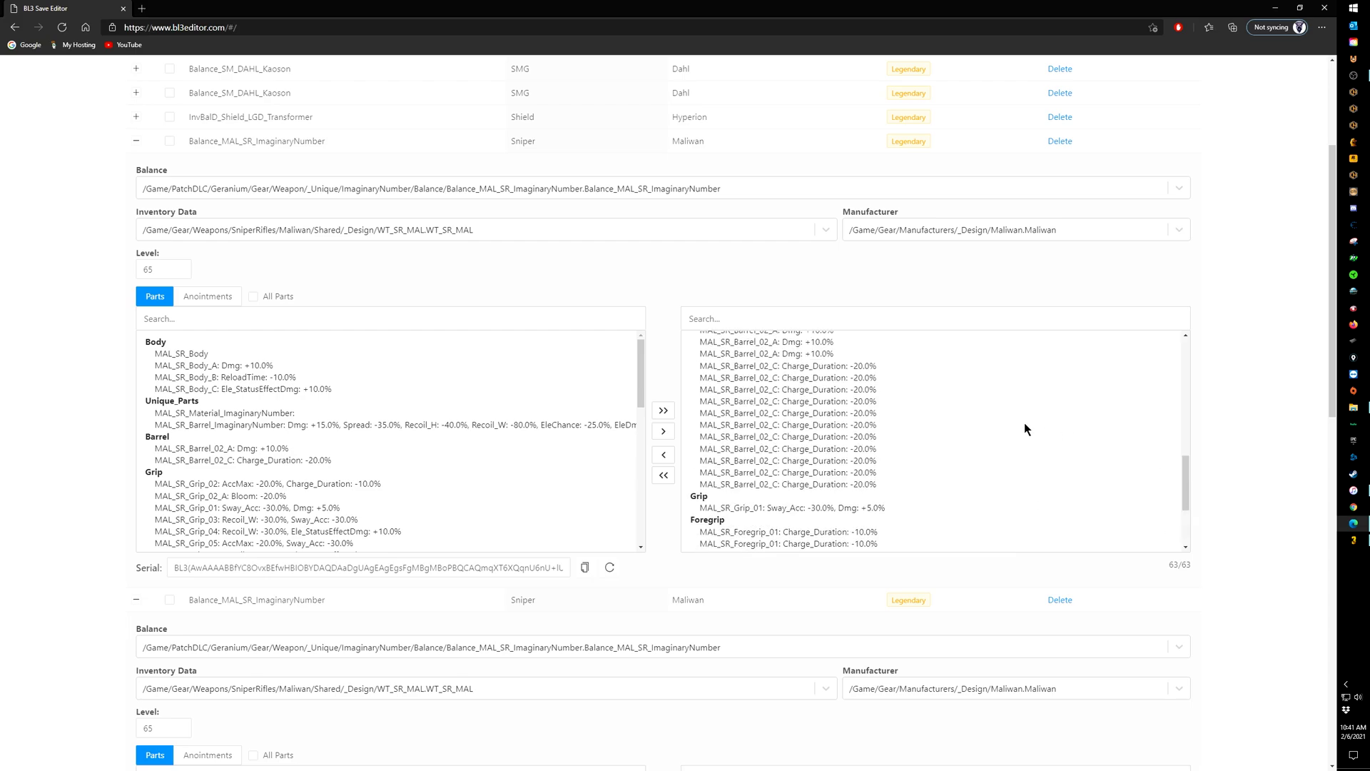
pyautogui.scroll(4, 982, 422)
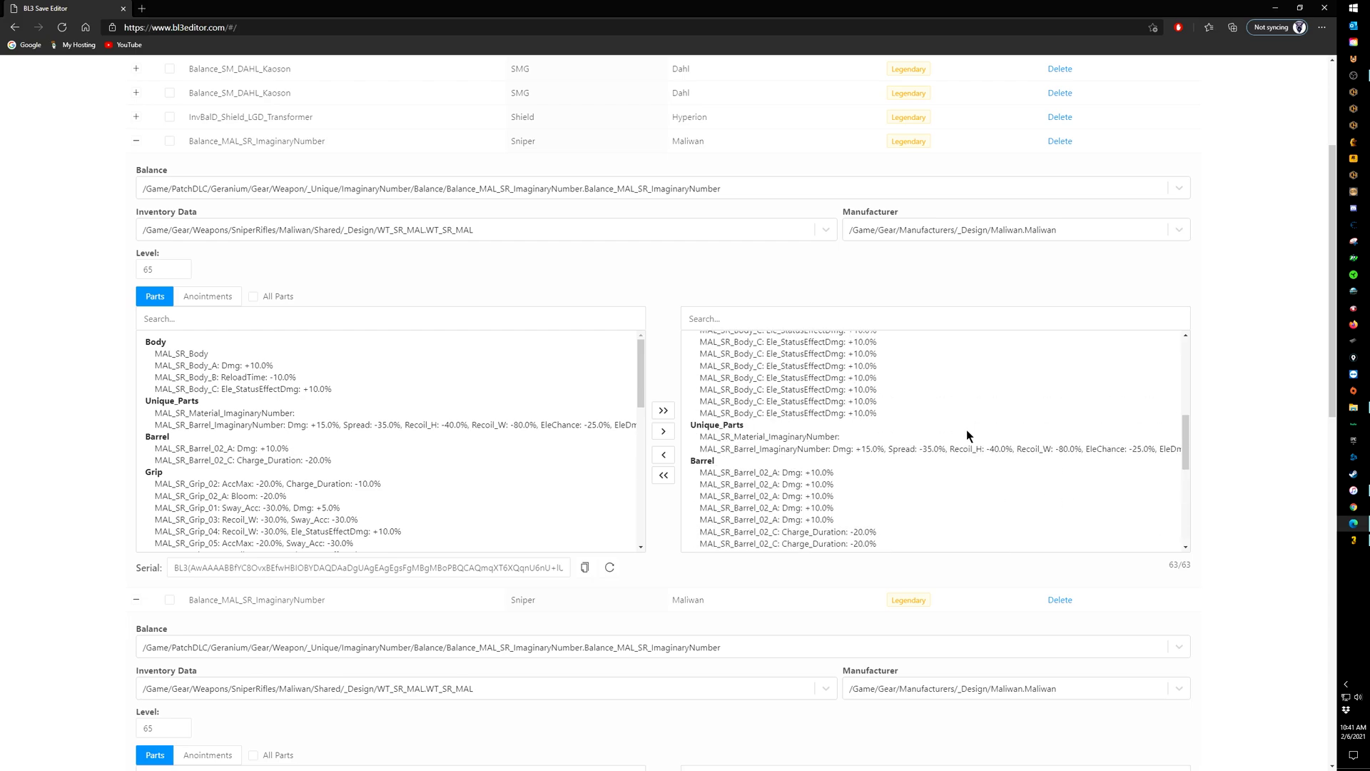
pyautogui.scroll(1, 965, 427)
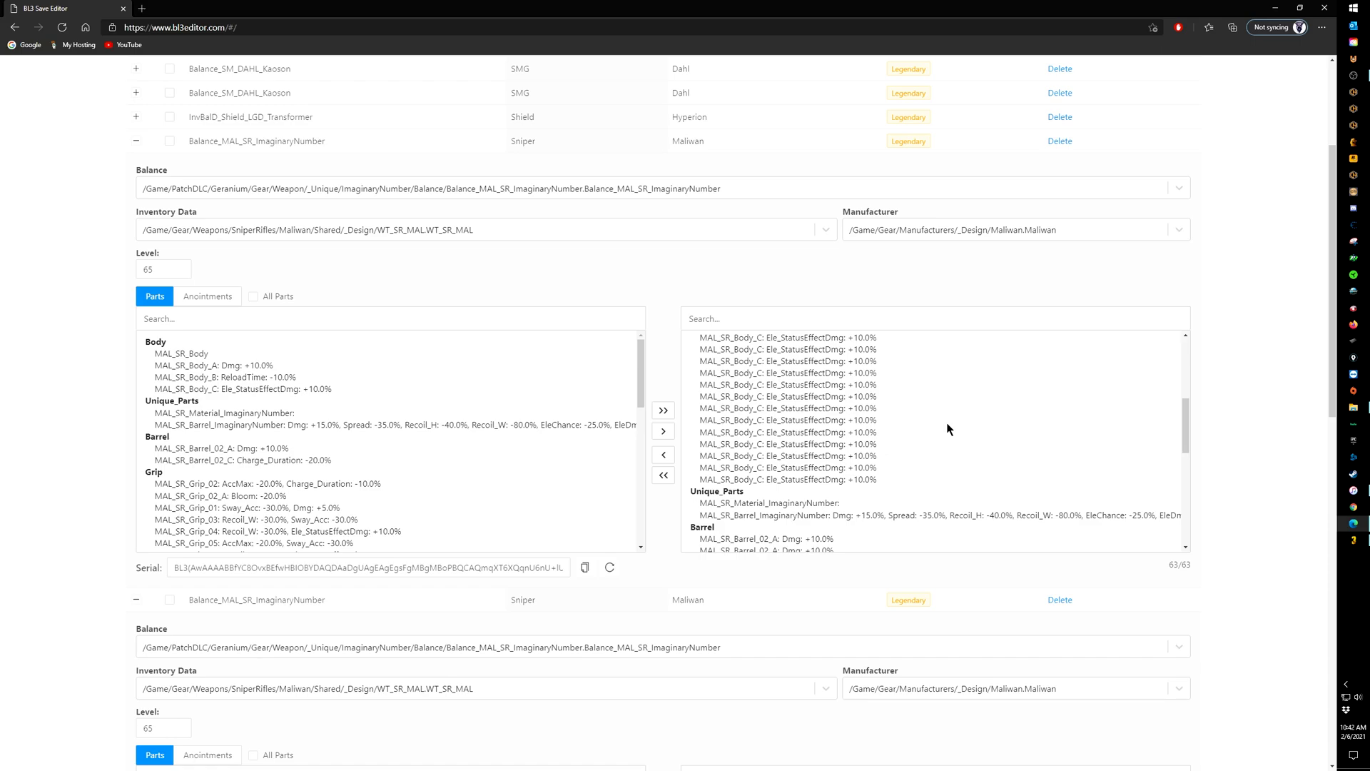
pyautogui.scroll(1, 1000, 411)
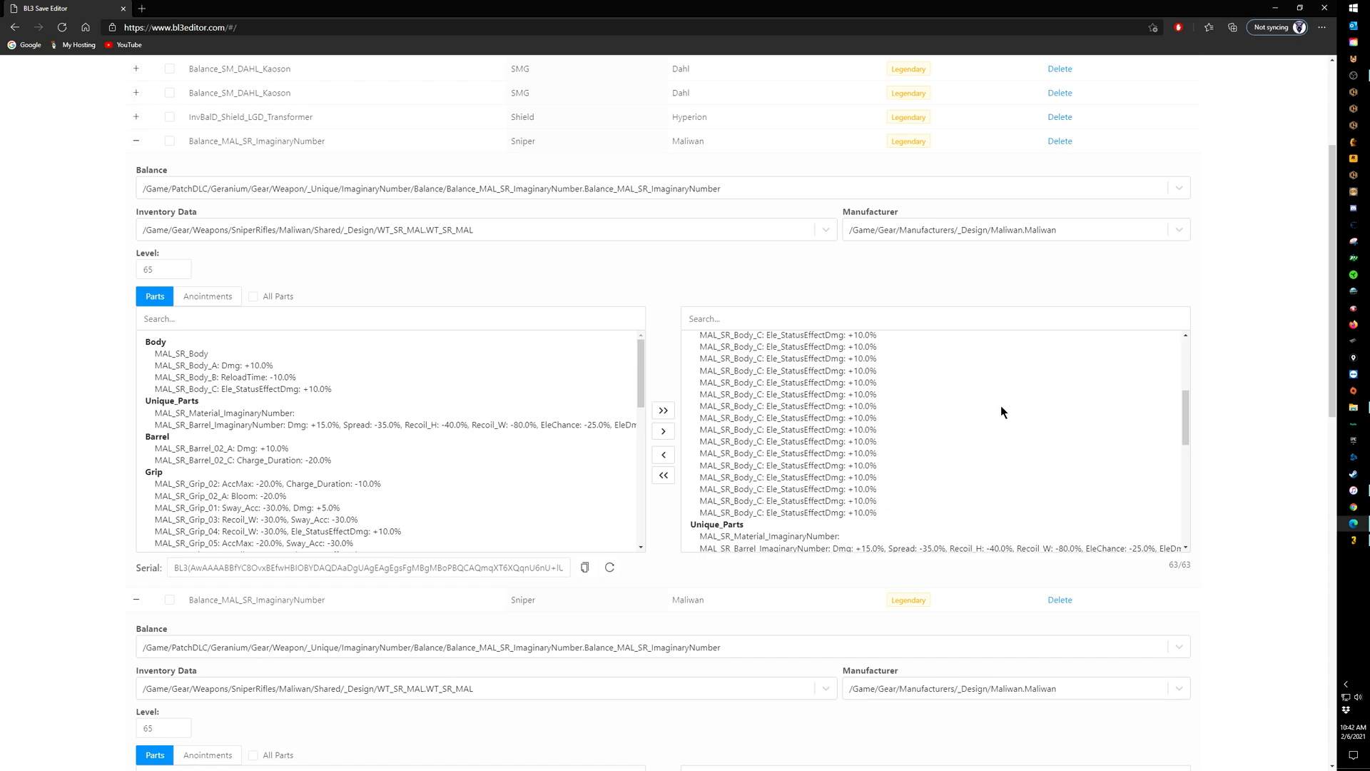
pyautogui.scroll(1, 1000, 405)
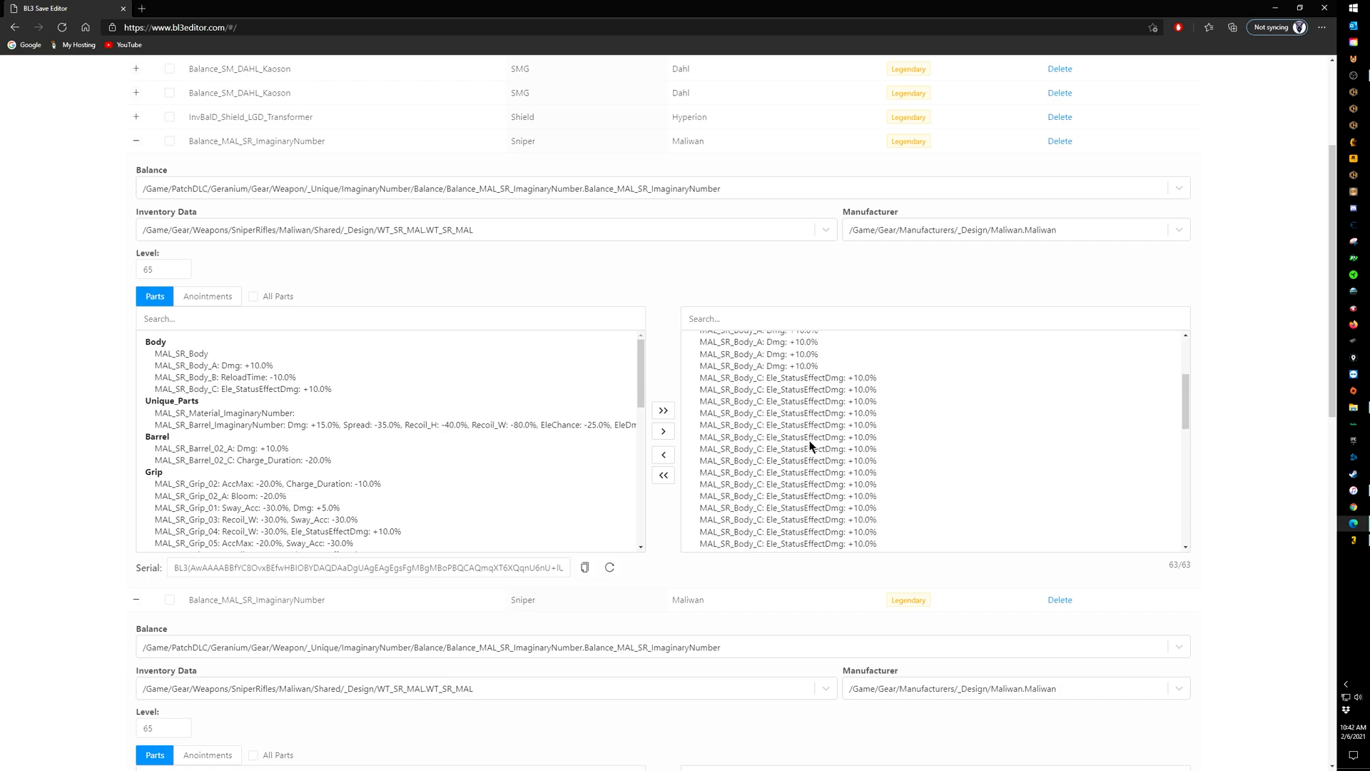
pyautogui.scroll(-2, 834, 431)
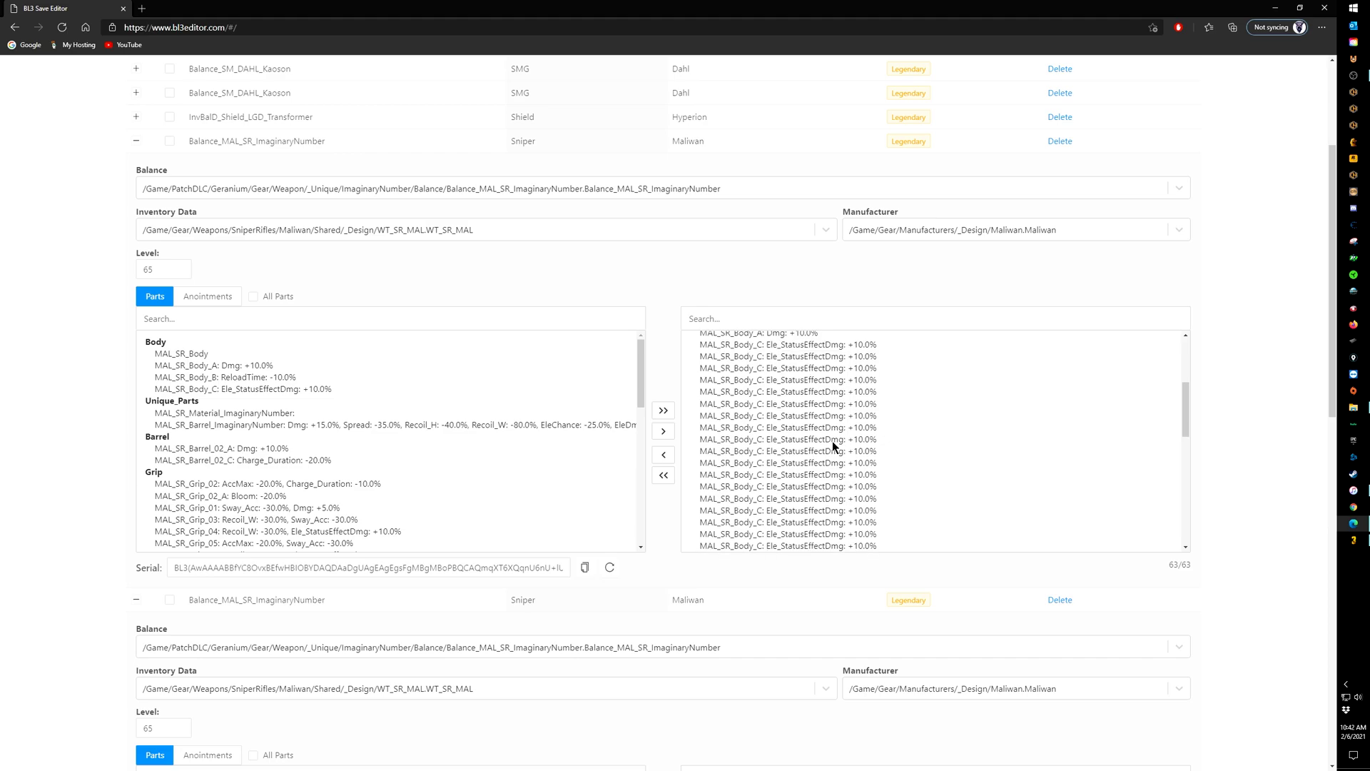
pyautogui.click(841, 442)
pyautogui.click(842, 384)
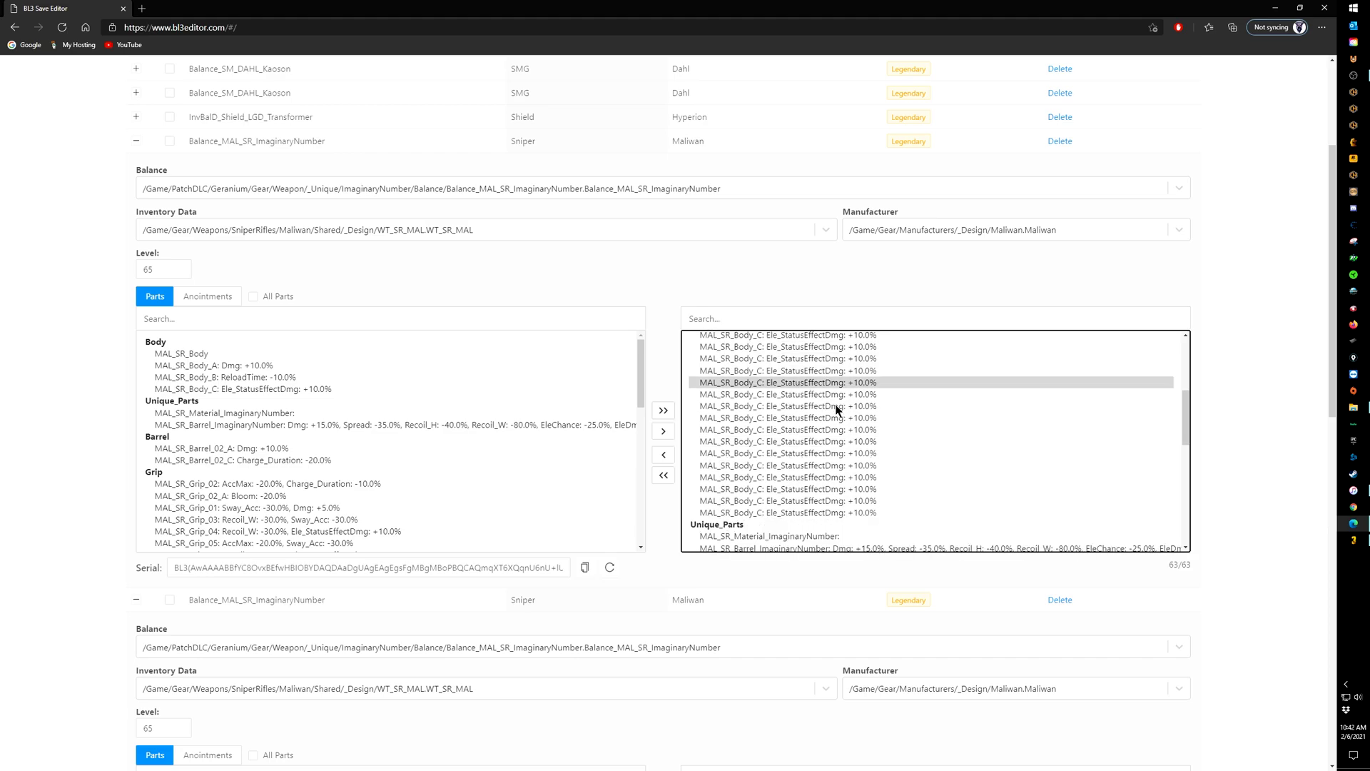
pyautogui.click(834, 417)
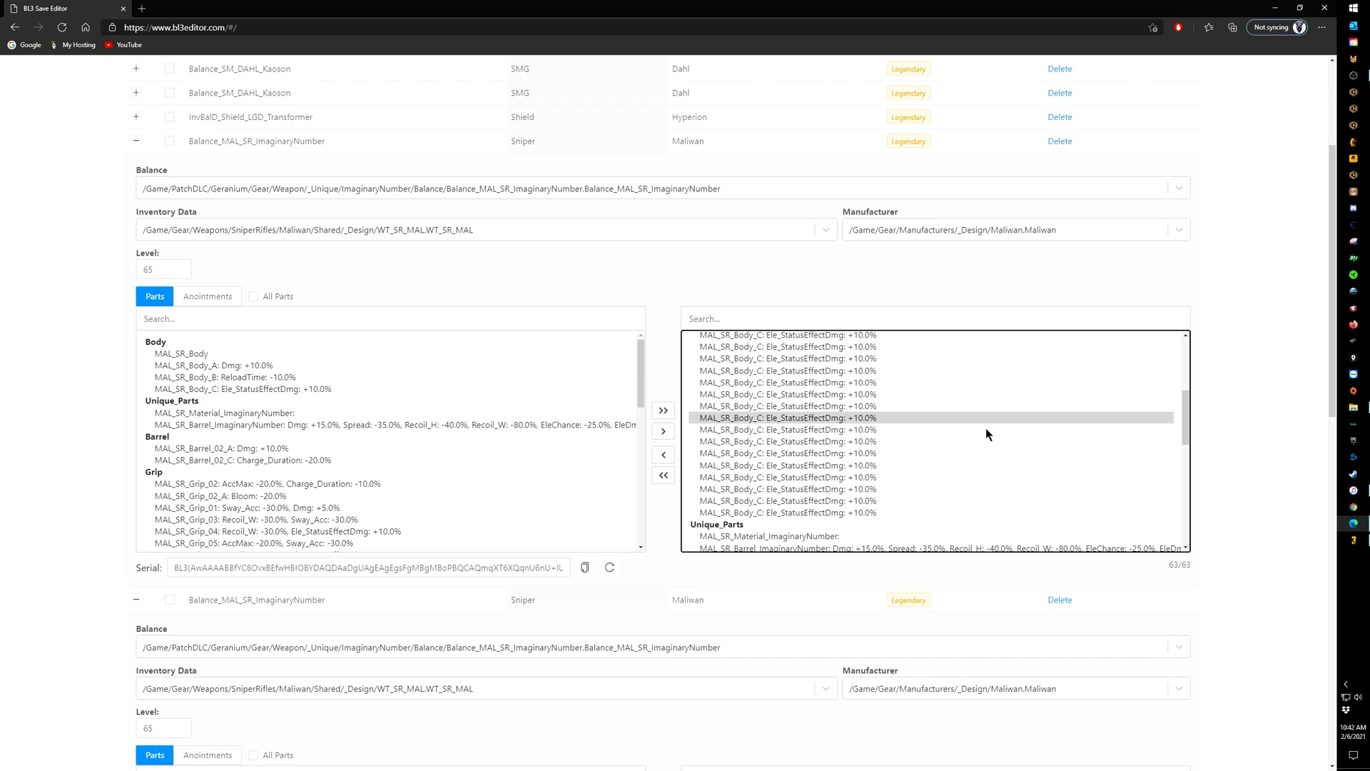
# Step: Compare the first rifle's stacked MAL_SR_Body_A damage parts with its MAL_SR_Body_C status effect damage parts
pyautogui.scroll(1, 986, 433)
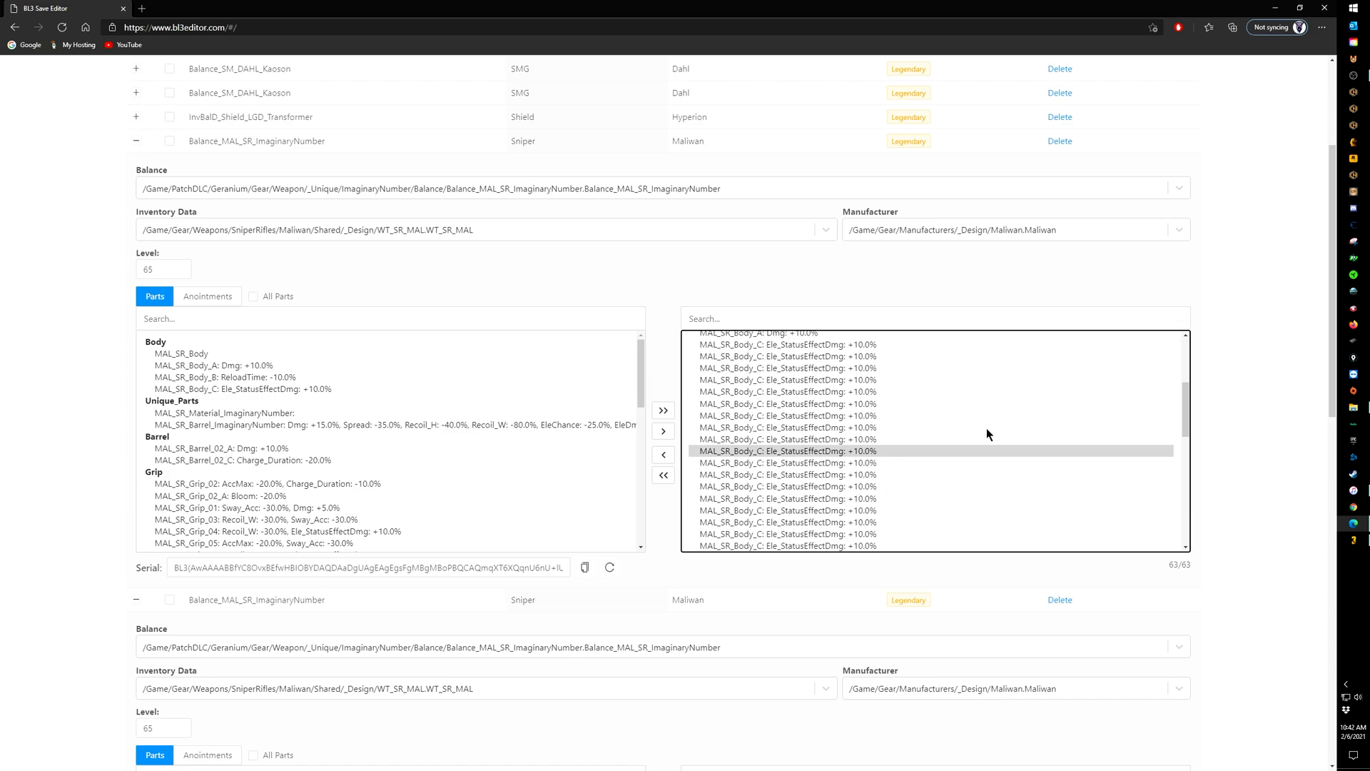
pyautogui.scroll(2, 986, 433)
pyautogui.scroll(1, 987, 434)
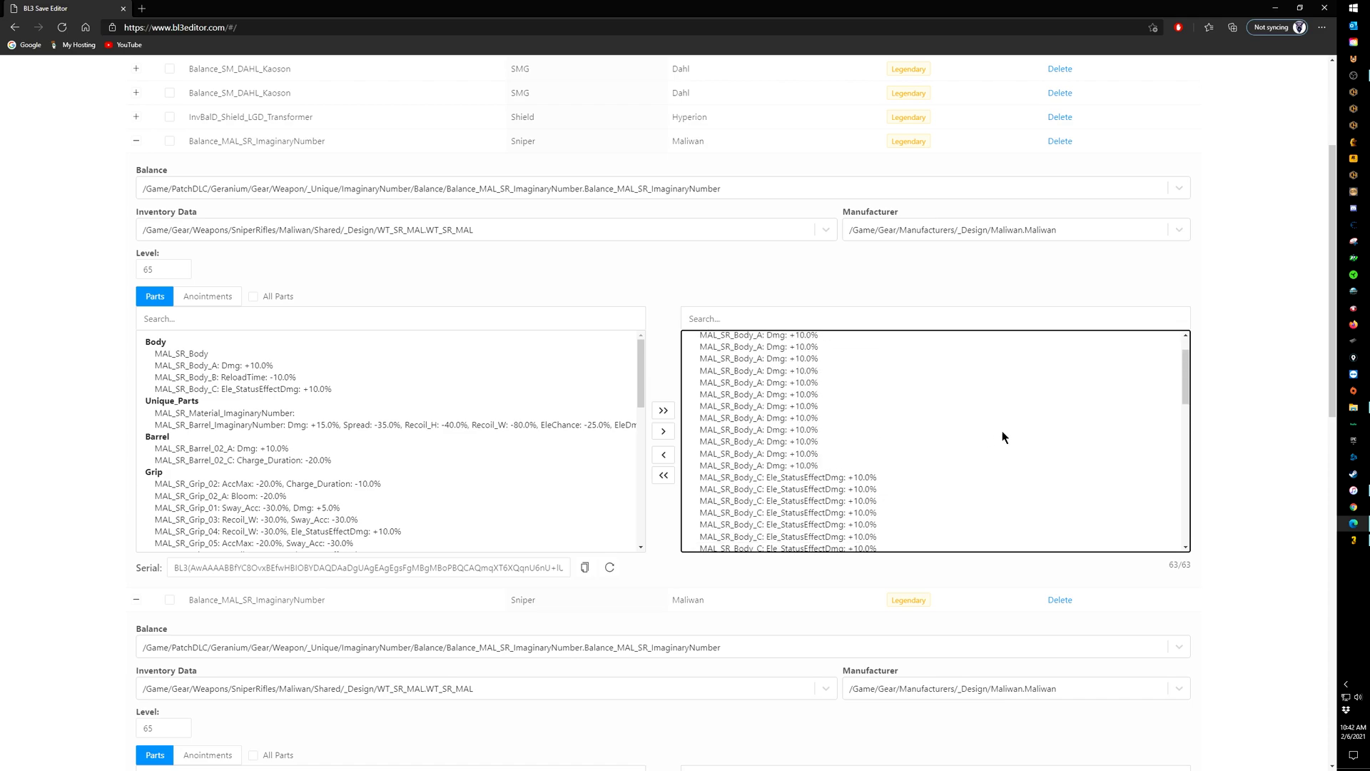
pyautogui.scroll(-2, 1001, 431)
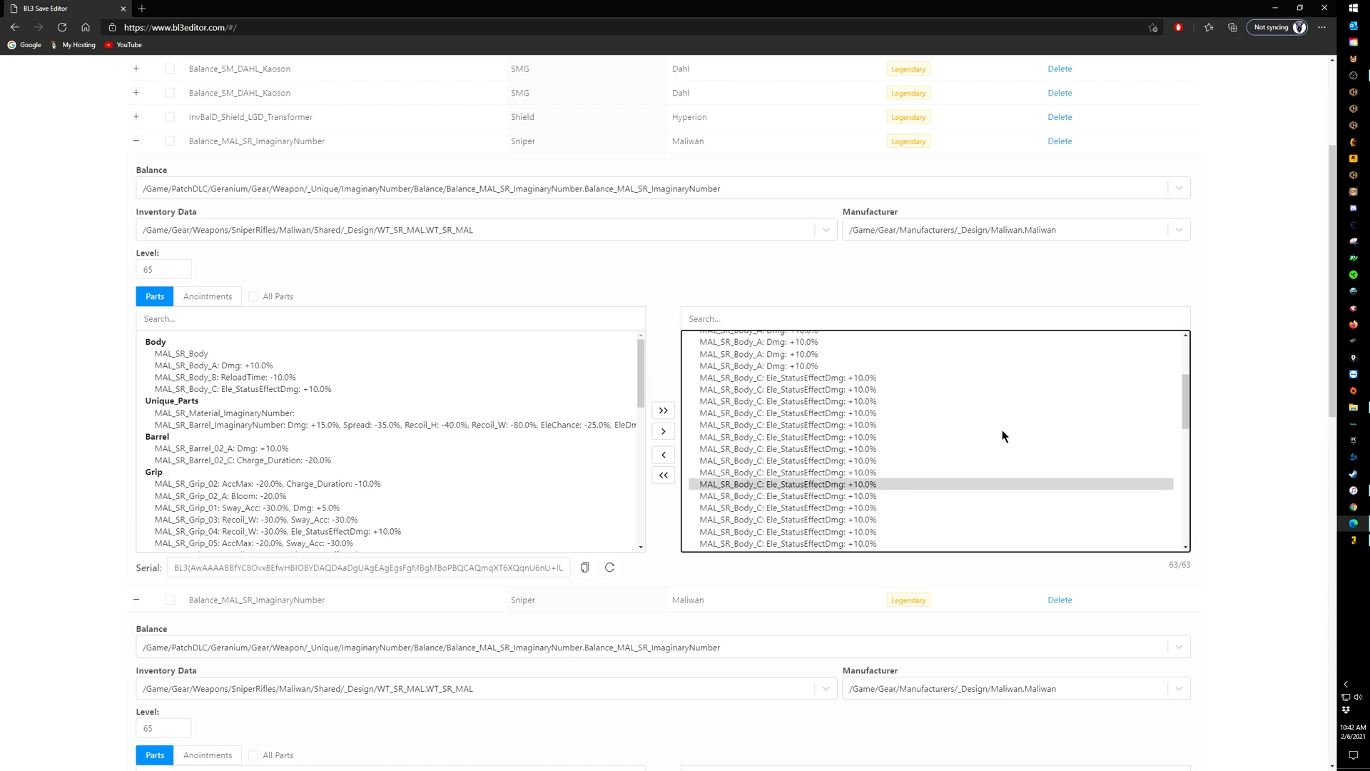
pyautogui.scroll(-1, 1002, 436)
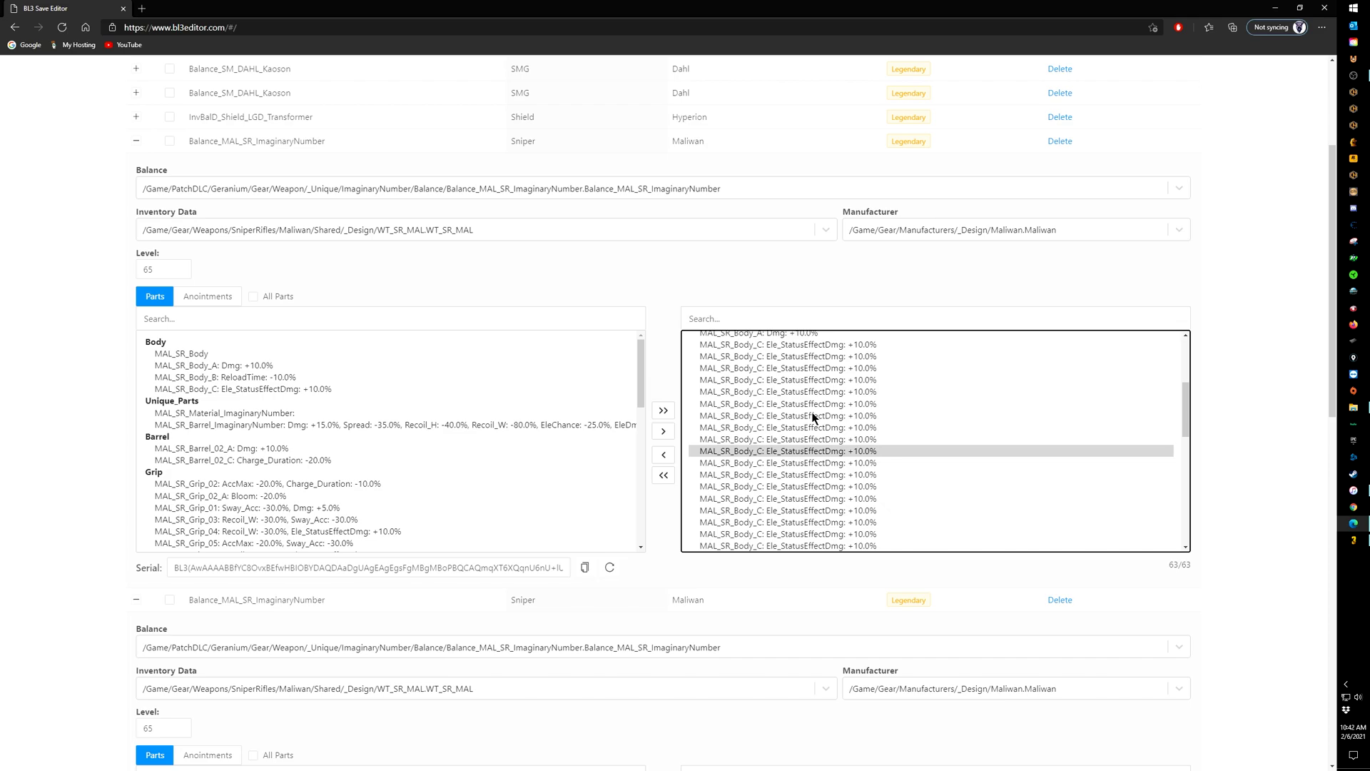
pyautogui.scroll(-1, 814, 417)
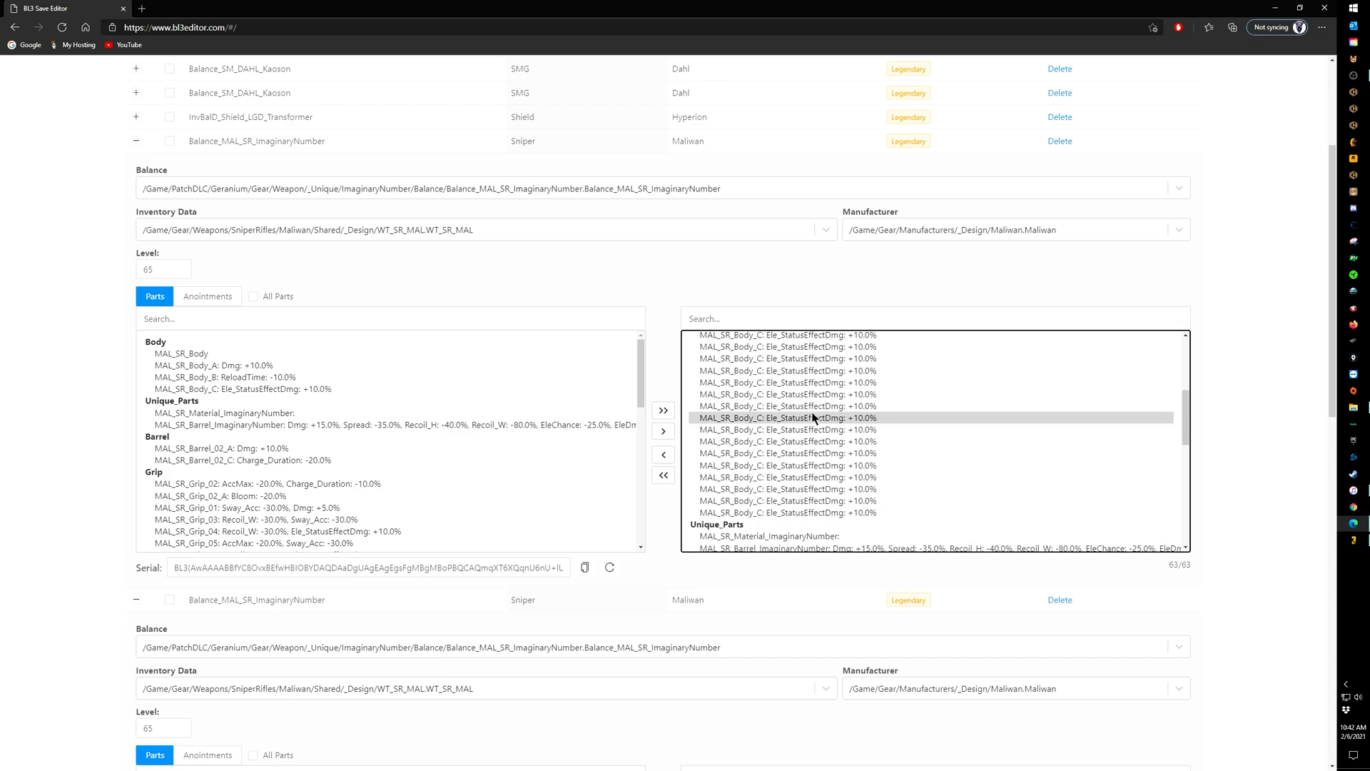
pyautogui.scroll(-1, 909, 429)
pyautogui.scroll(-1, 954, 425)
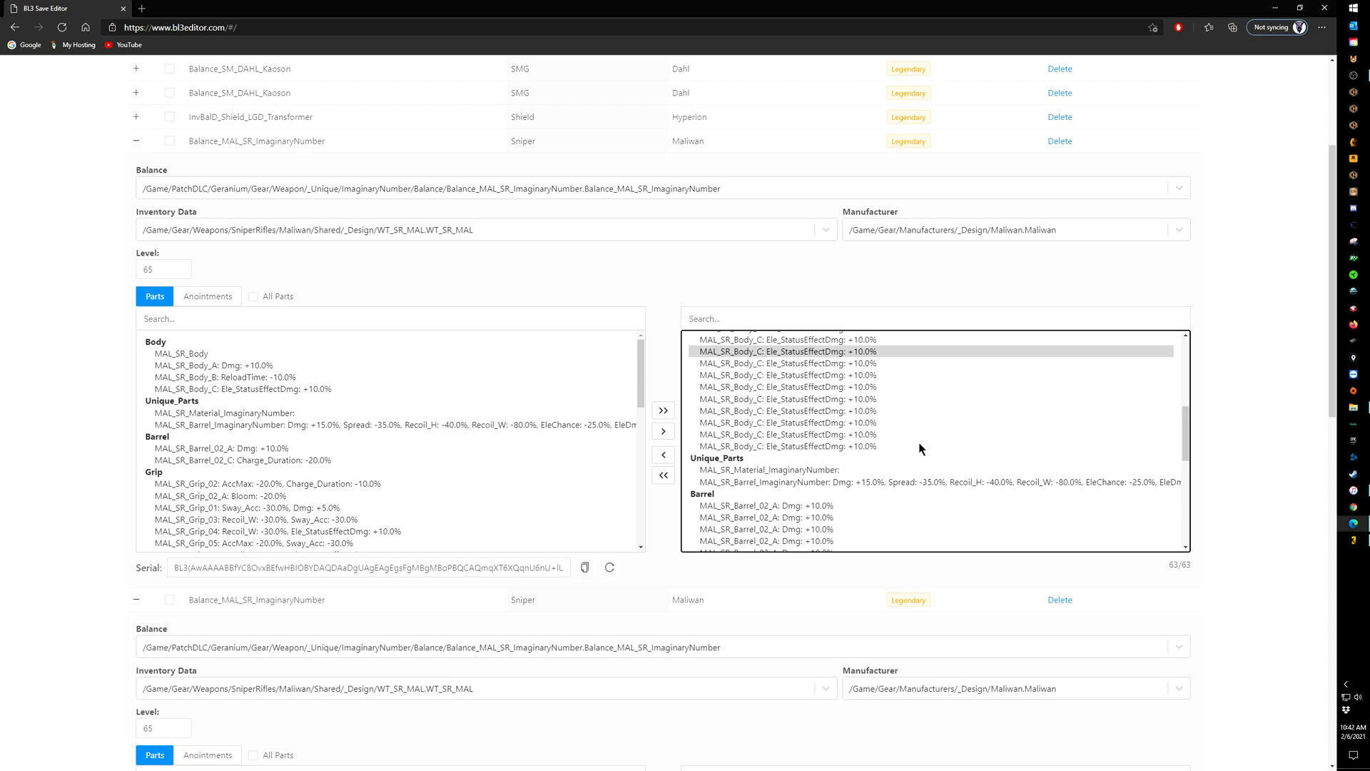
# Step: Review the first rifle's barrel, foregrip and scope parts, highlighting the second MAL_SR_Foregrip_04 MagSize entry
pyautogui.scroll(-2, 919, 448)
pyautogui.scroll(-3, 899, 450)
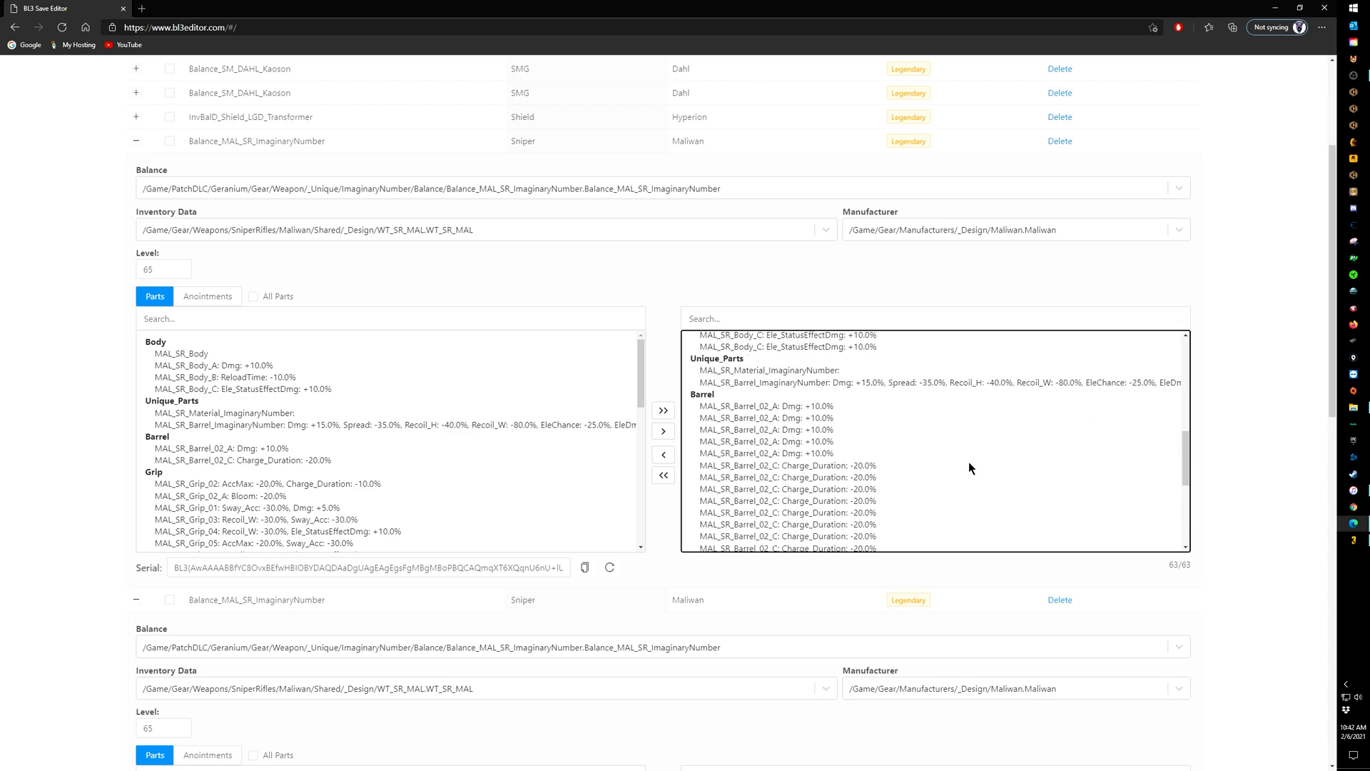
pyautogui.scroll(-3, 955, 463)
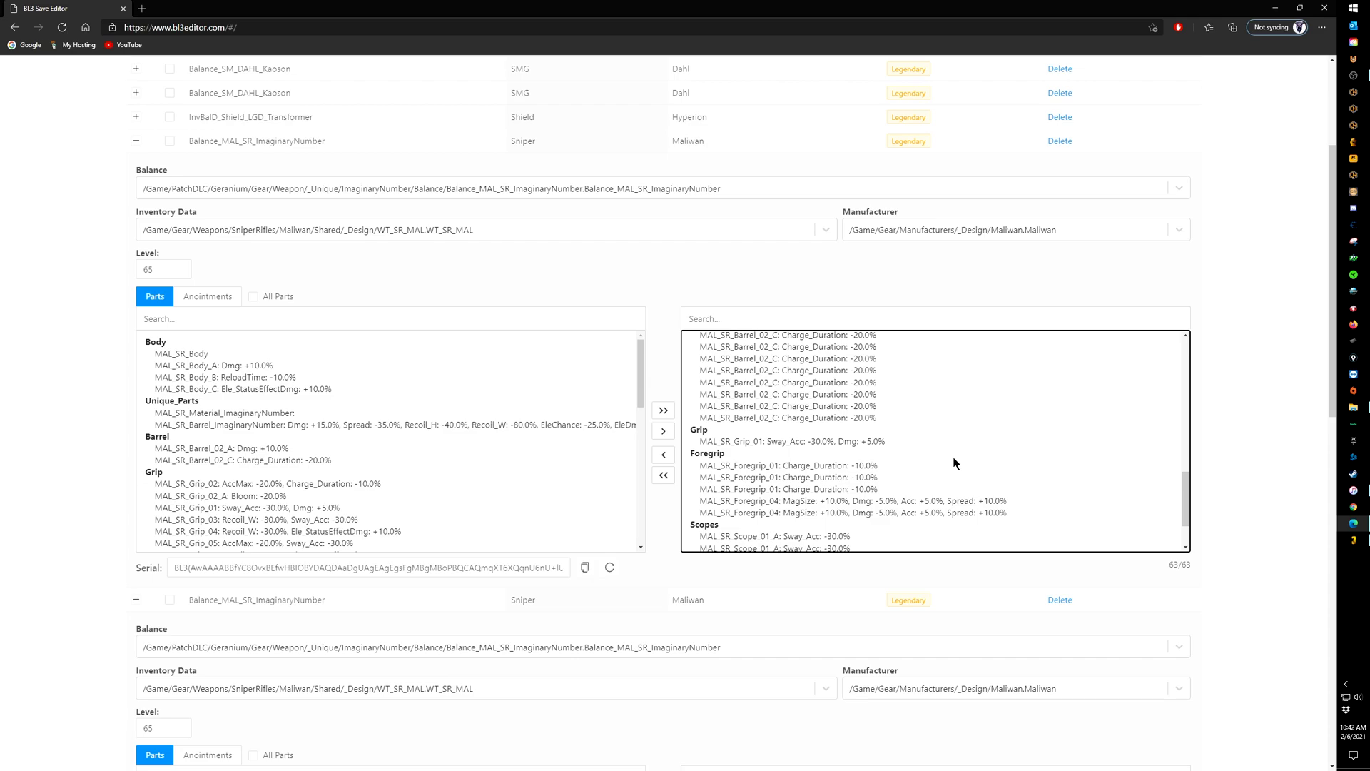
pyautogui.scroll(-1, 944, 472)
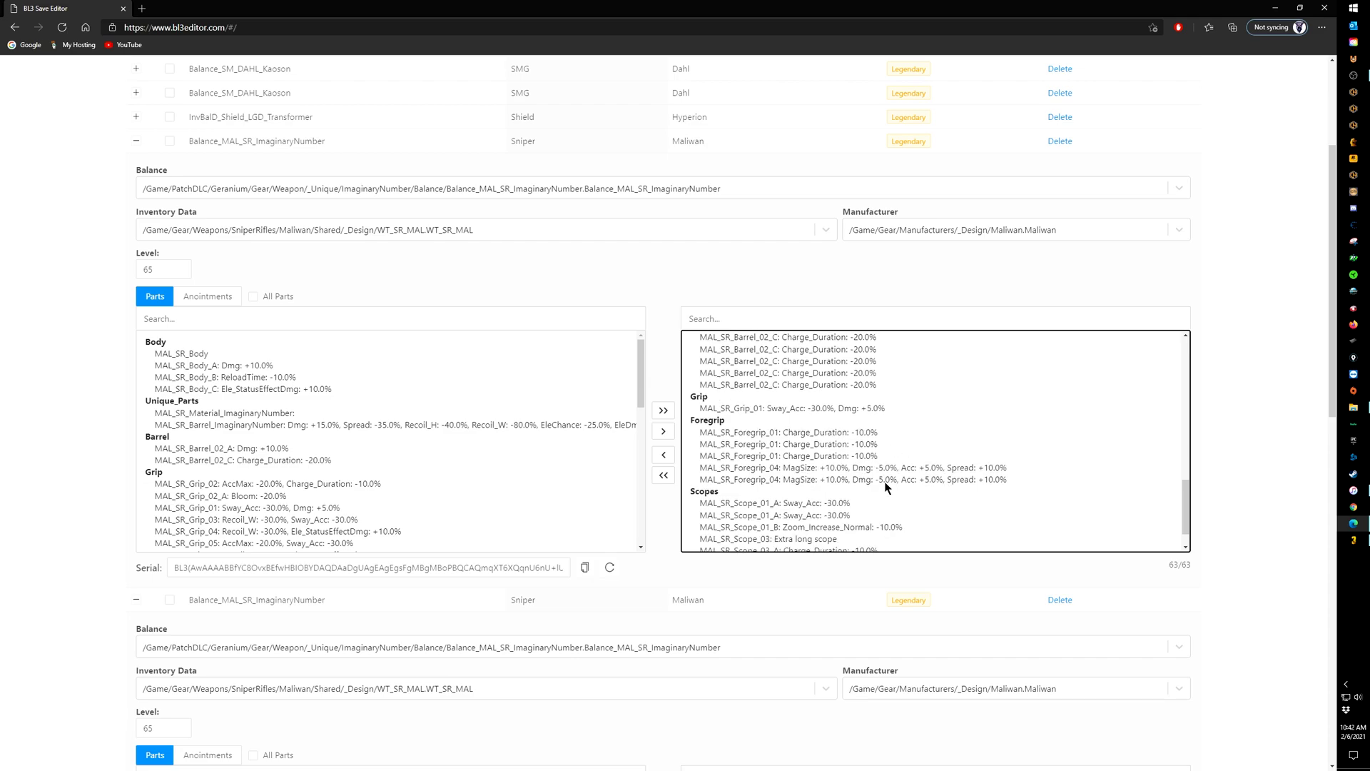
pyautogui.scroll(-2, 889, 485)
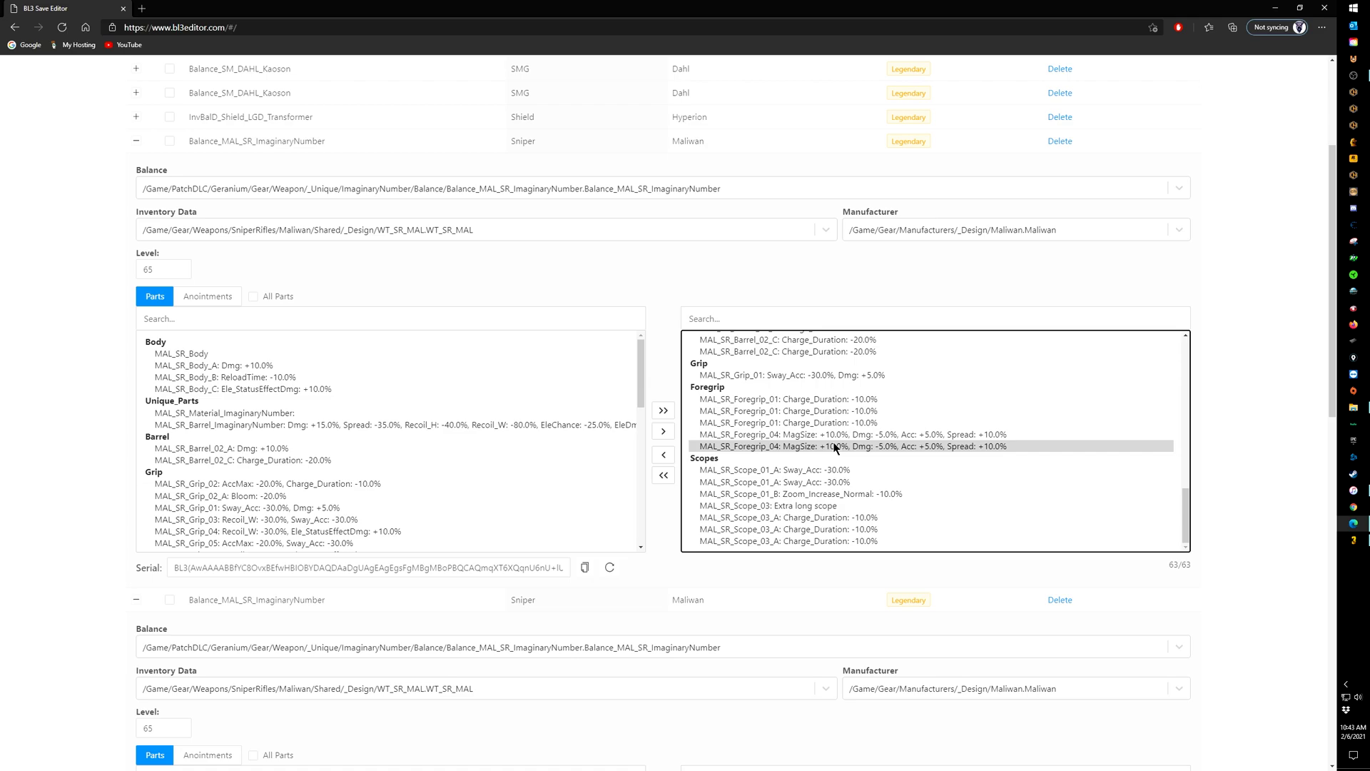
pyautogui.scroll(-2, 838, 447)
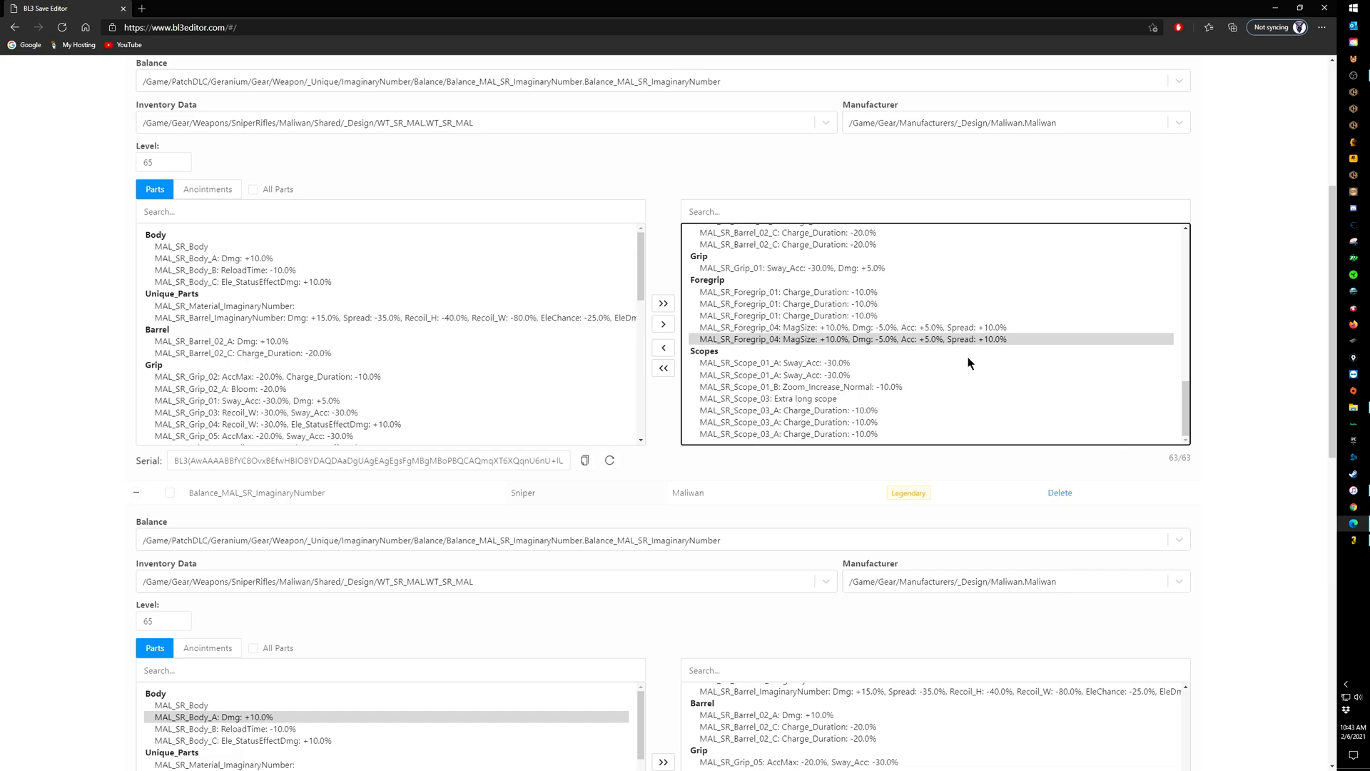
pyautogui.scroll(-2, 1017, 318)
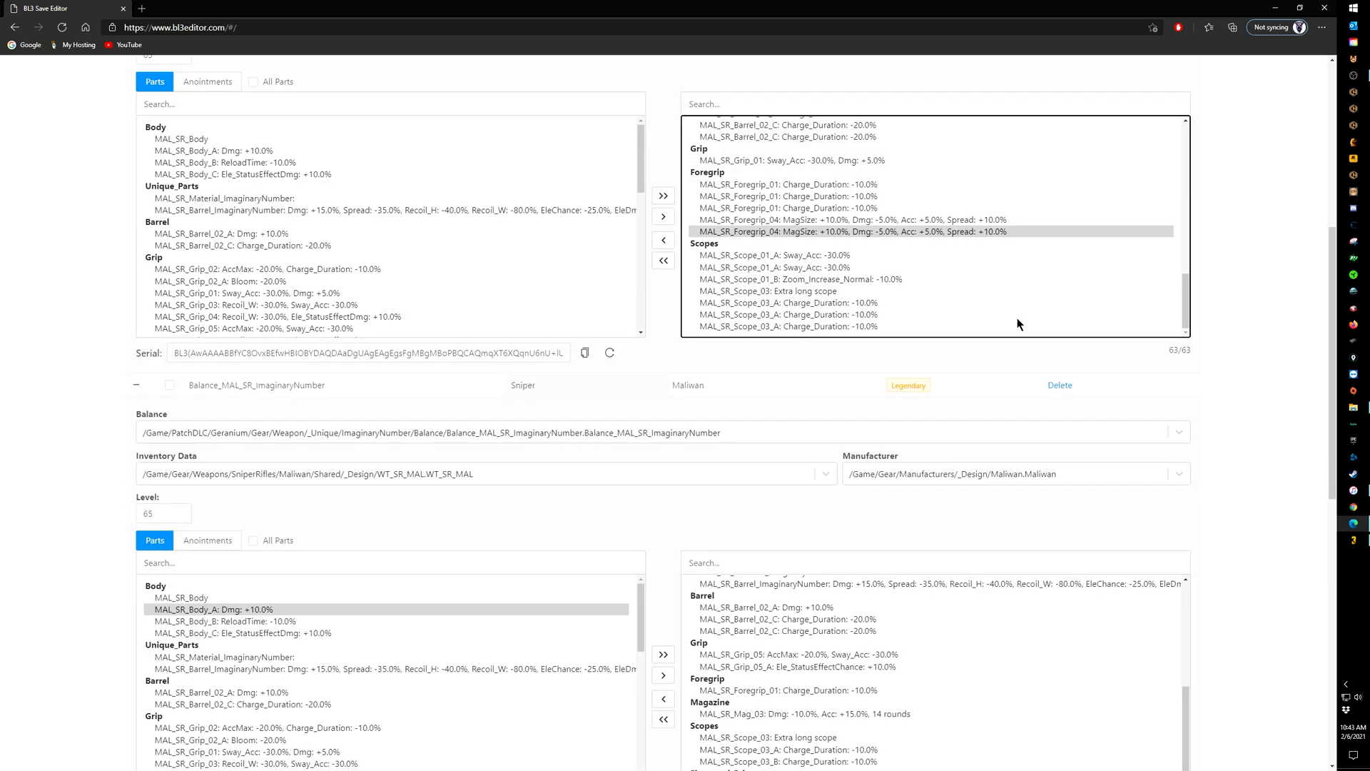
pyautogui.scroll(6, 1249, 342)
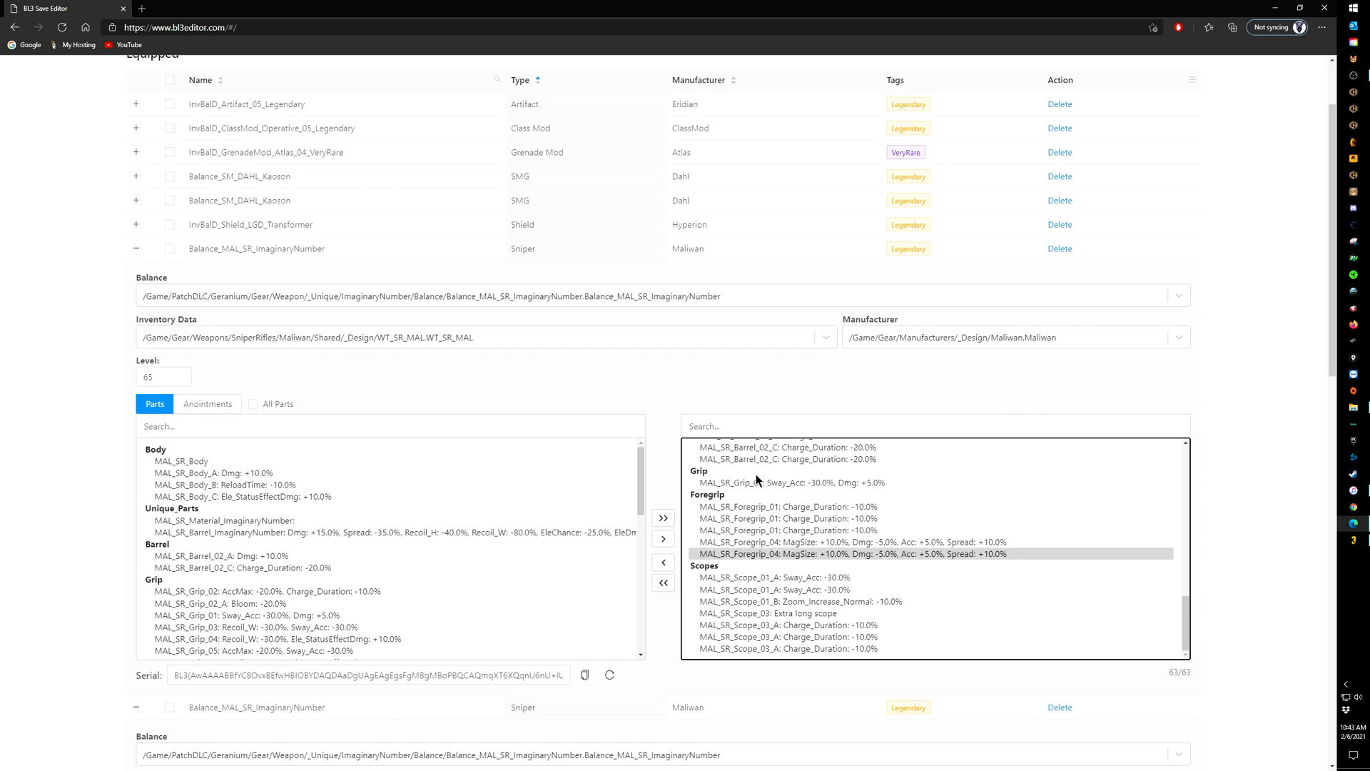
# Step: Open the first rifle's anointments and browse the available list down through the Part_WeaponMayhemLevel and GPart_G entries
pyautogui.click(214, 405)
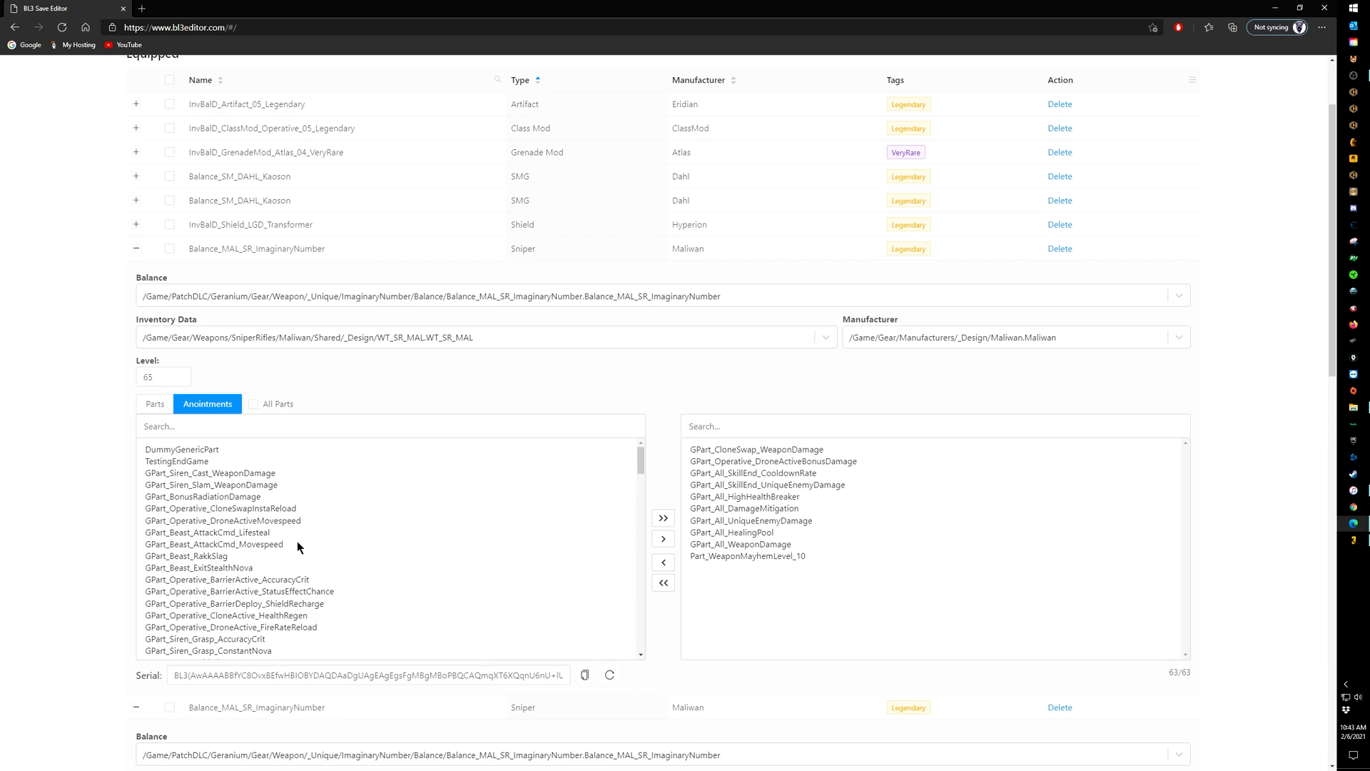
pyautogui.scroll(-2, 401, 550)
pyautogui.scroll(-9, 322, 543)
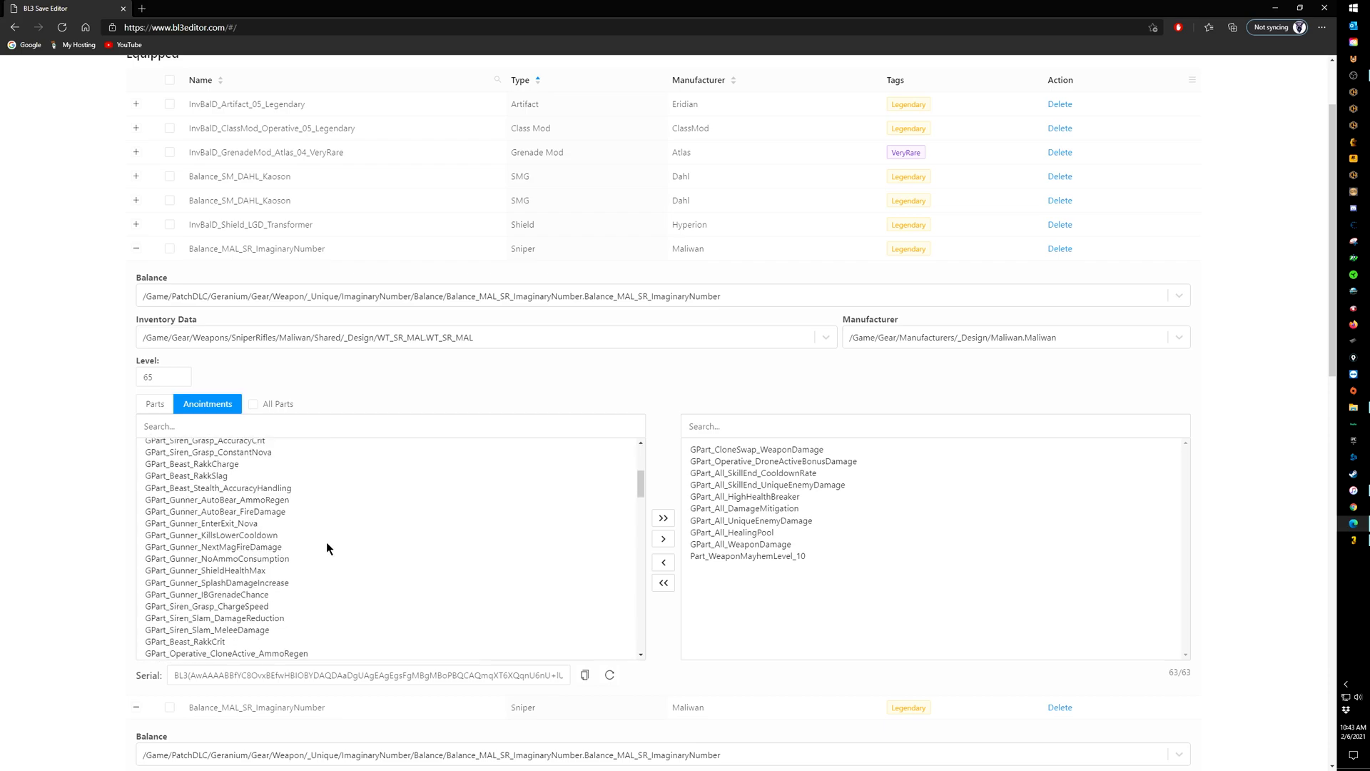
pyautogui.scroll(-5, 228, 599)
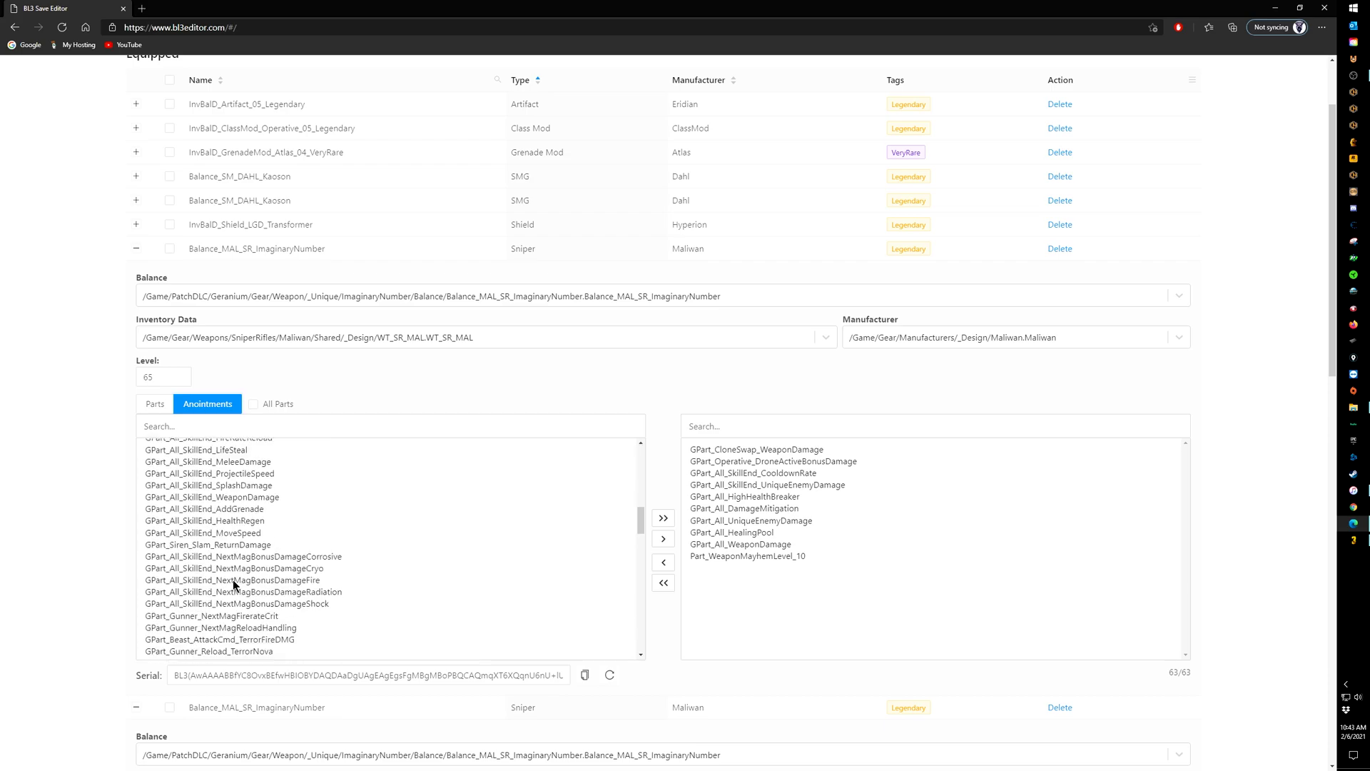
pyautogui.scroll(-10, 235, 580)
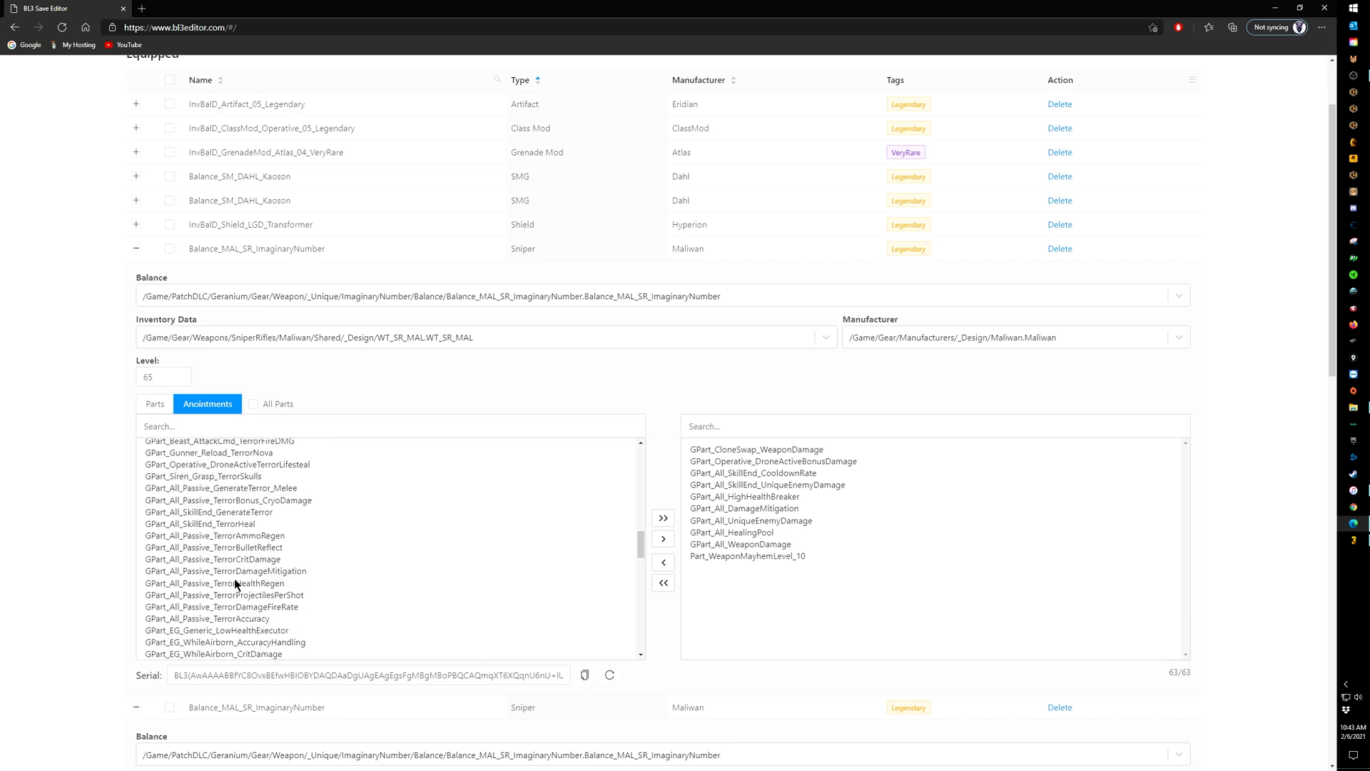
pyautogui.scroll(-10, 234, 578)
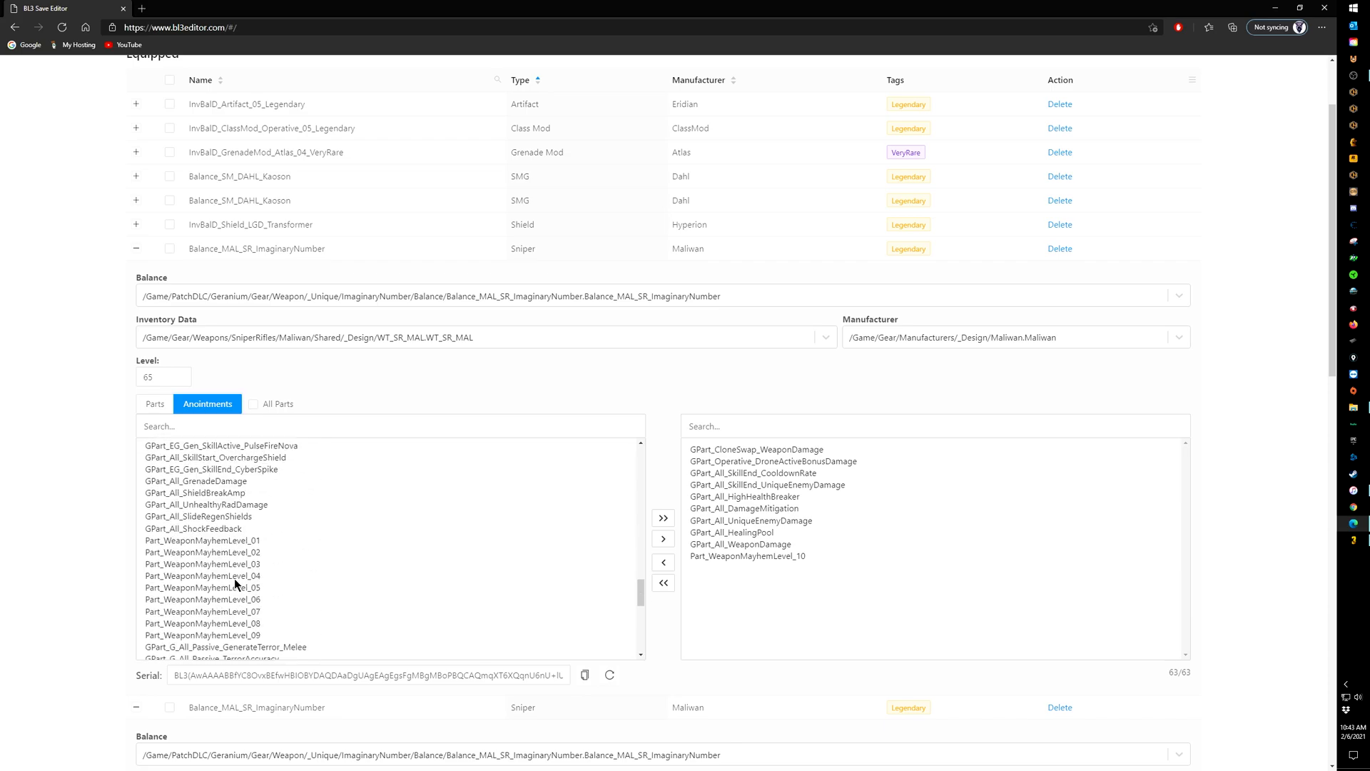
pyautogui.click(202, 612)
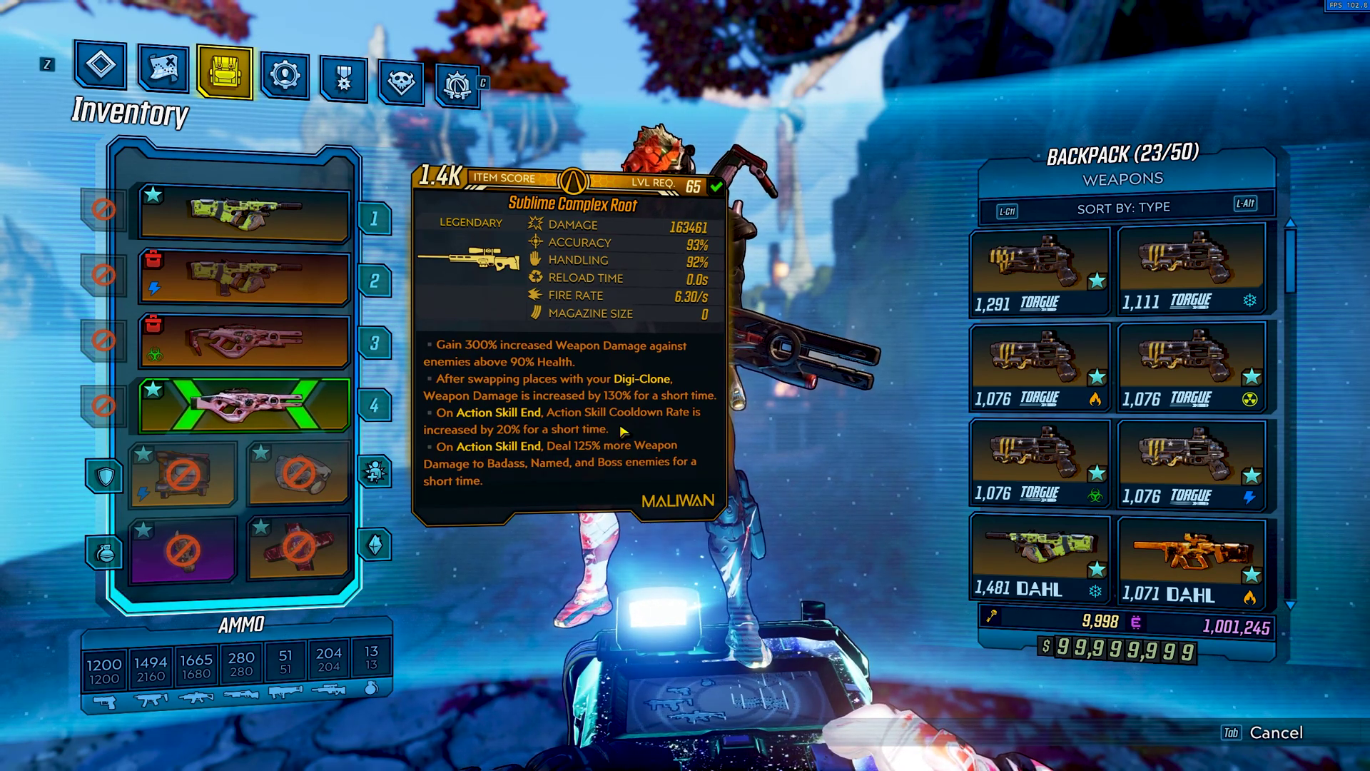
# Step: Return to the save editor and review the rifle's installed anointments, highlighting GPart_All_SkillEnd_CooldownRate, GPart_CloneSwap_WeaponDamage and GPart_Operative_DroneActiveBonusDamage
pyautogui.press('alt')
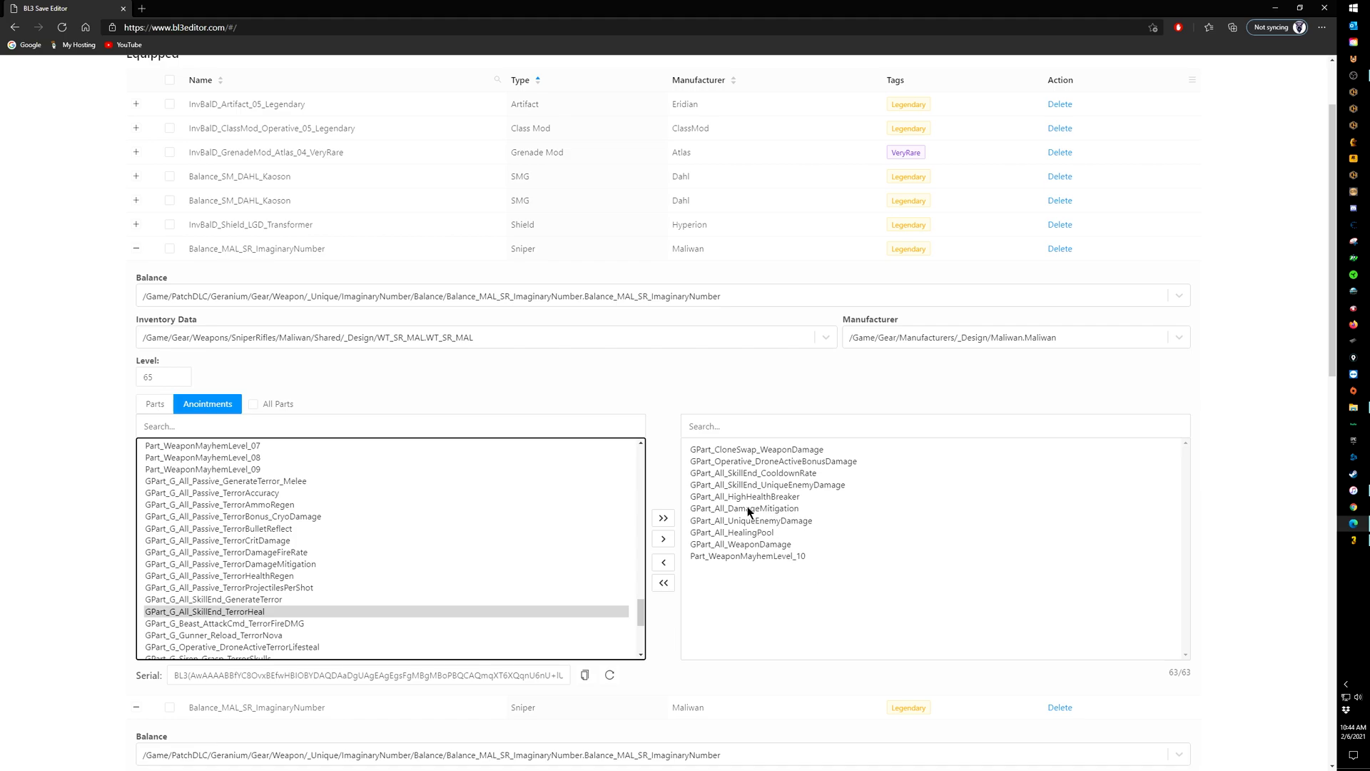
pyautogui.click(784, 473)
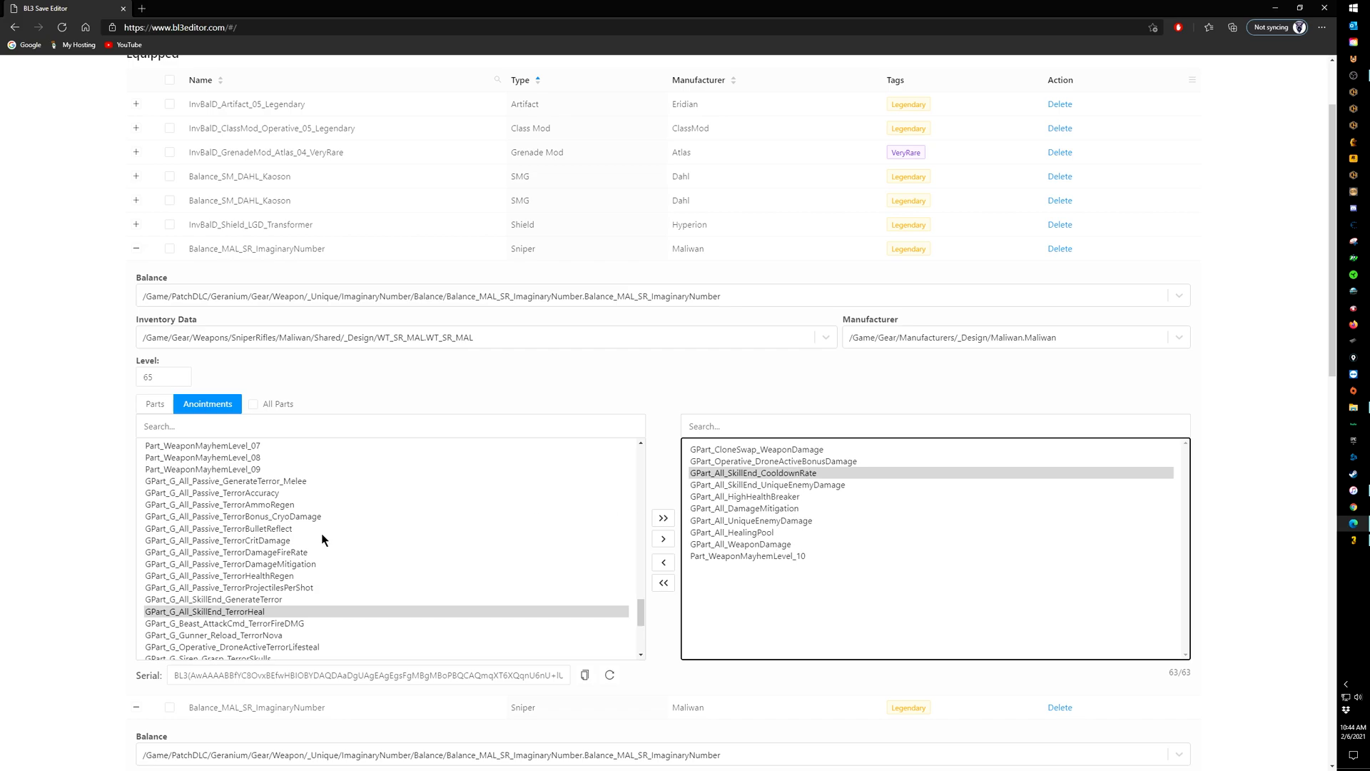
pyautogui.scroll(5, 448, 543)
pyautogui.scroll(6, 459, 550)
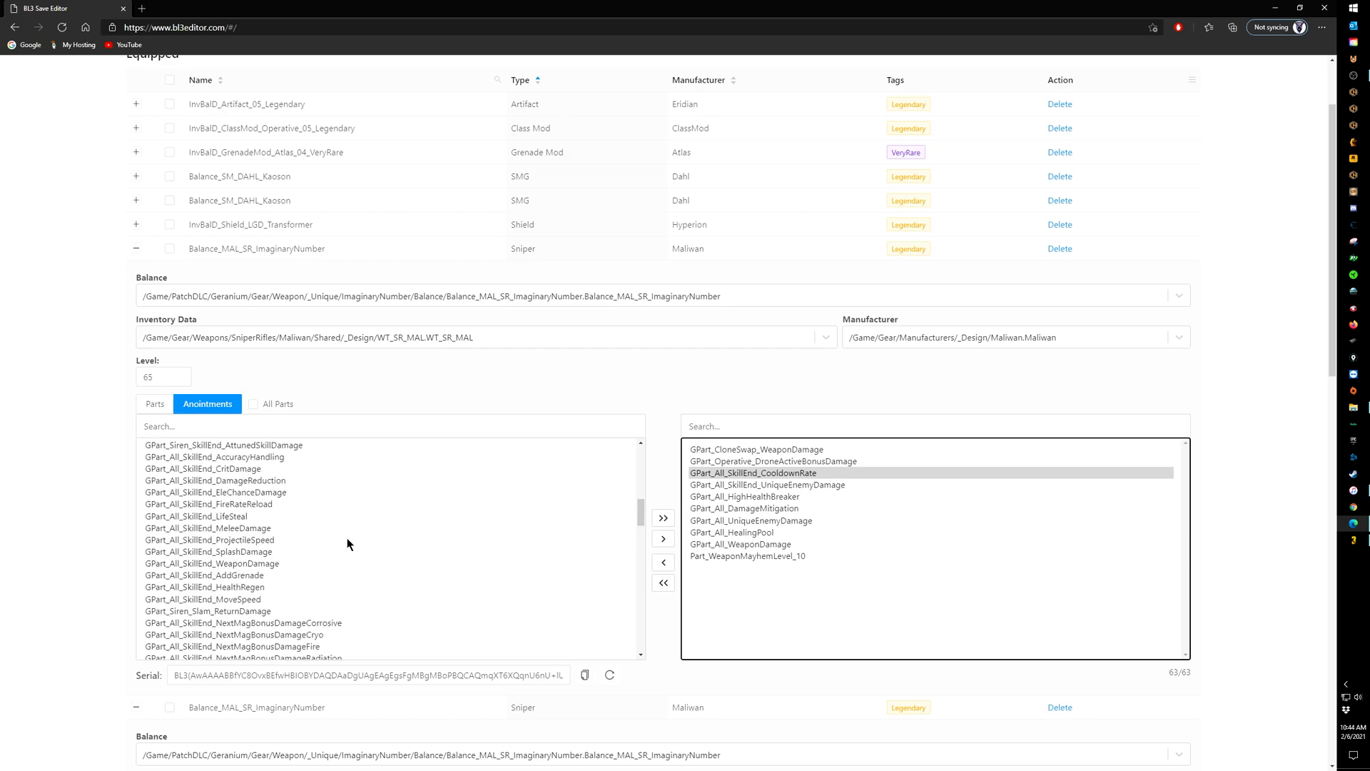
pyautogui.scroll(3, 389, 556)
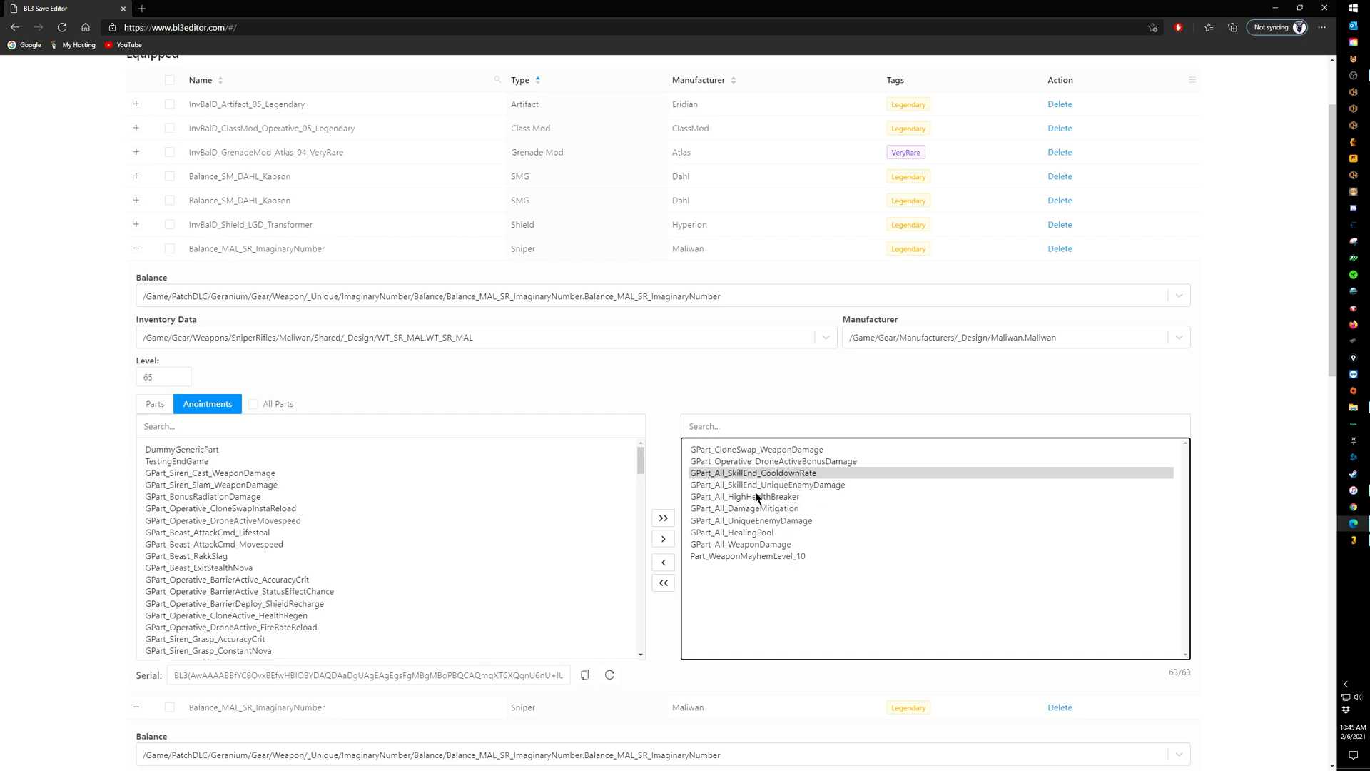
pyautogui.click(755, 452)
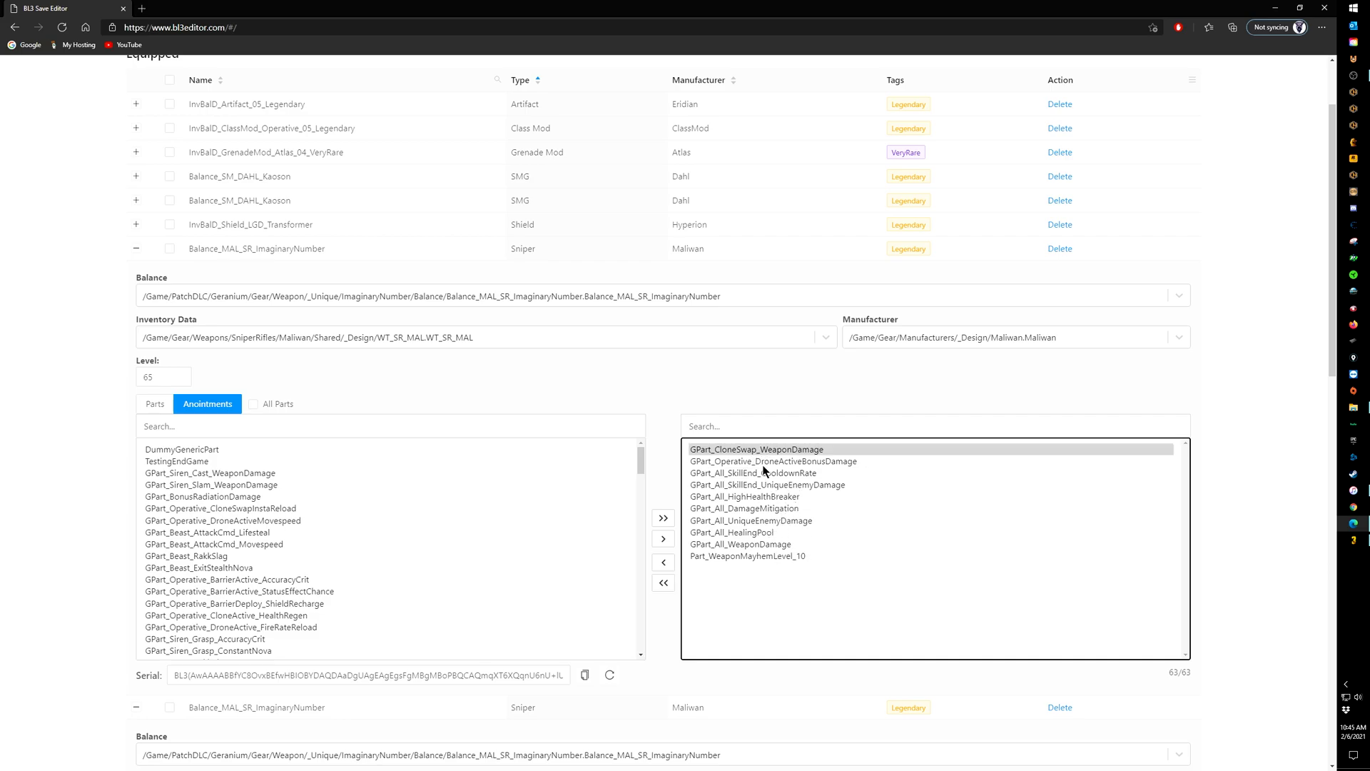
pyautogui.click(763, 464)
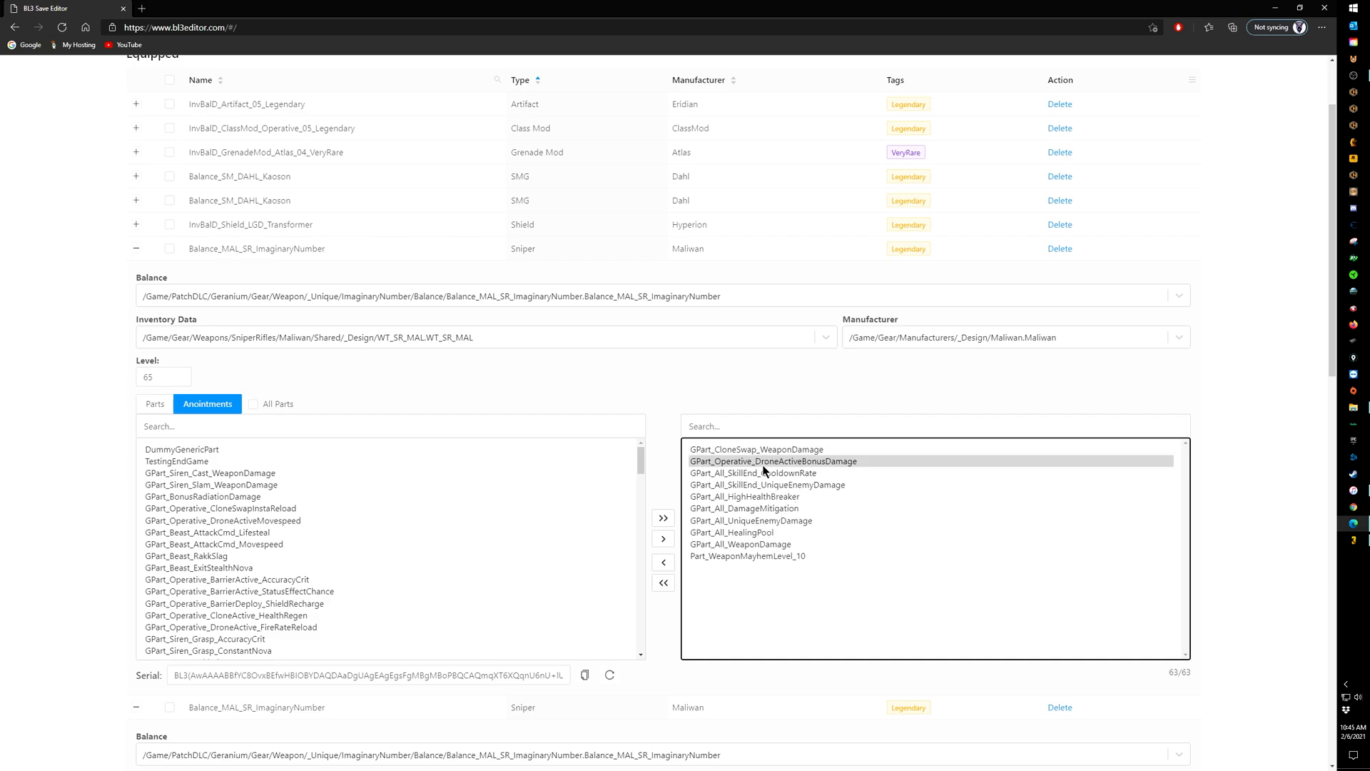
# Step: Remove Part_WeaponMayhemLevel_10 from the rifle's installed anointments and add it back from the available list
pyautogui.click(751, 557)
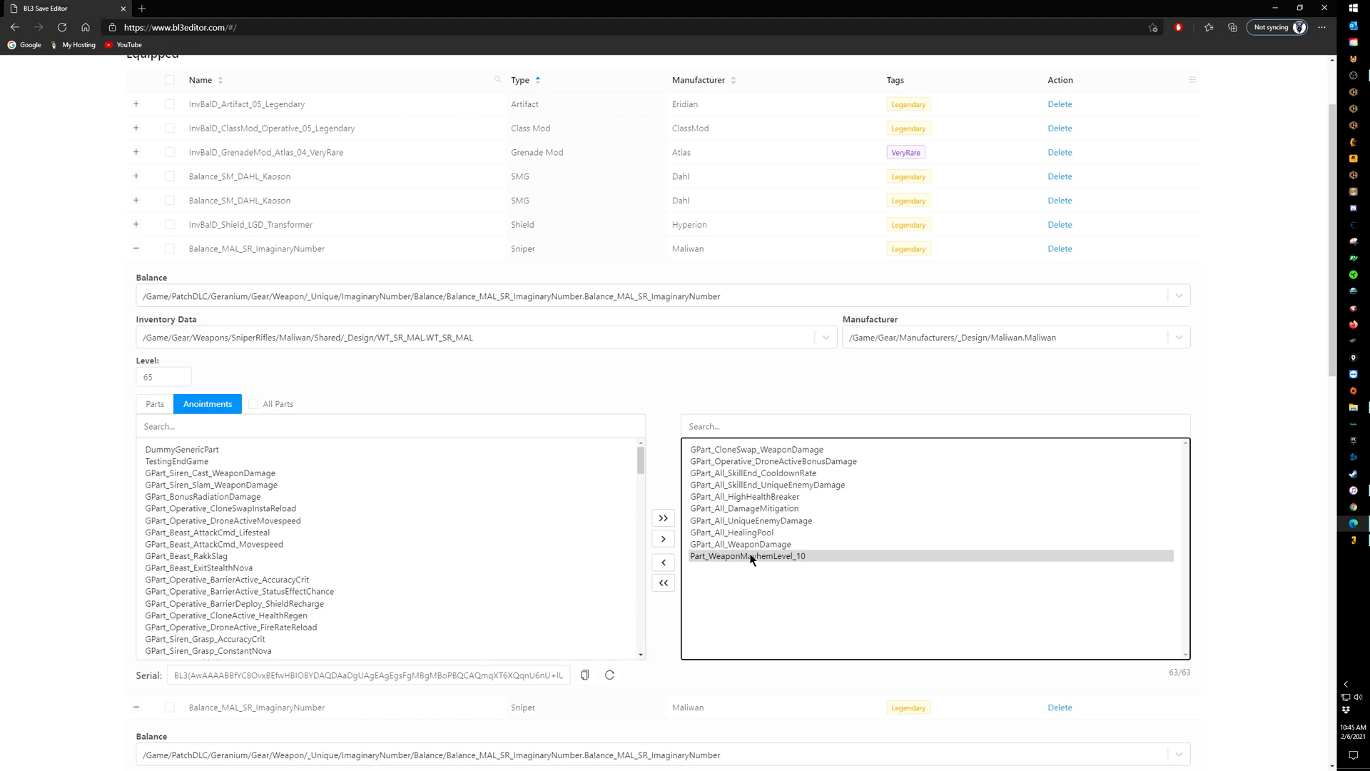
pyautogui.click(728, 556)
pyautogui.click(672, 568)
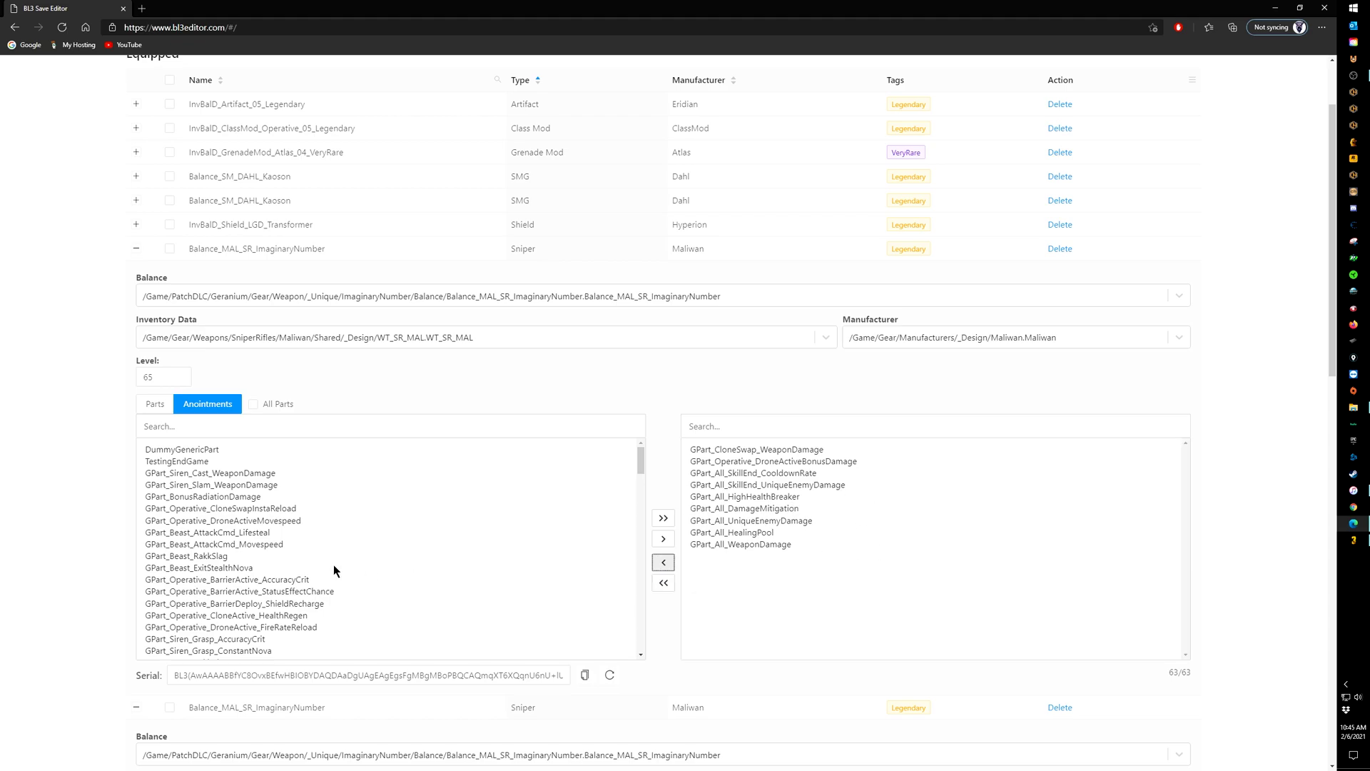
pyautogui.scroll(-10, 418, 515)
pyautogui.scroll(-10, 419, 515)
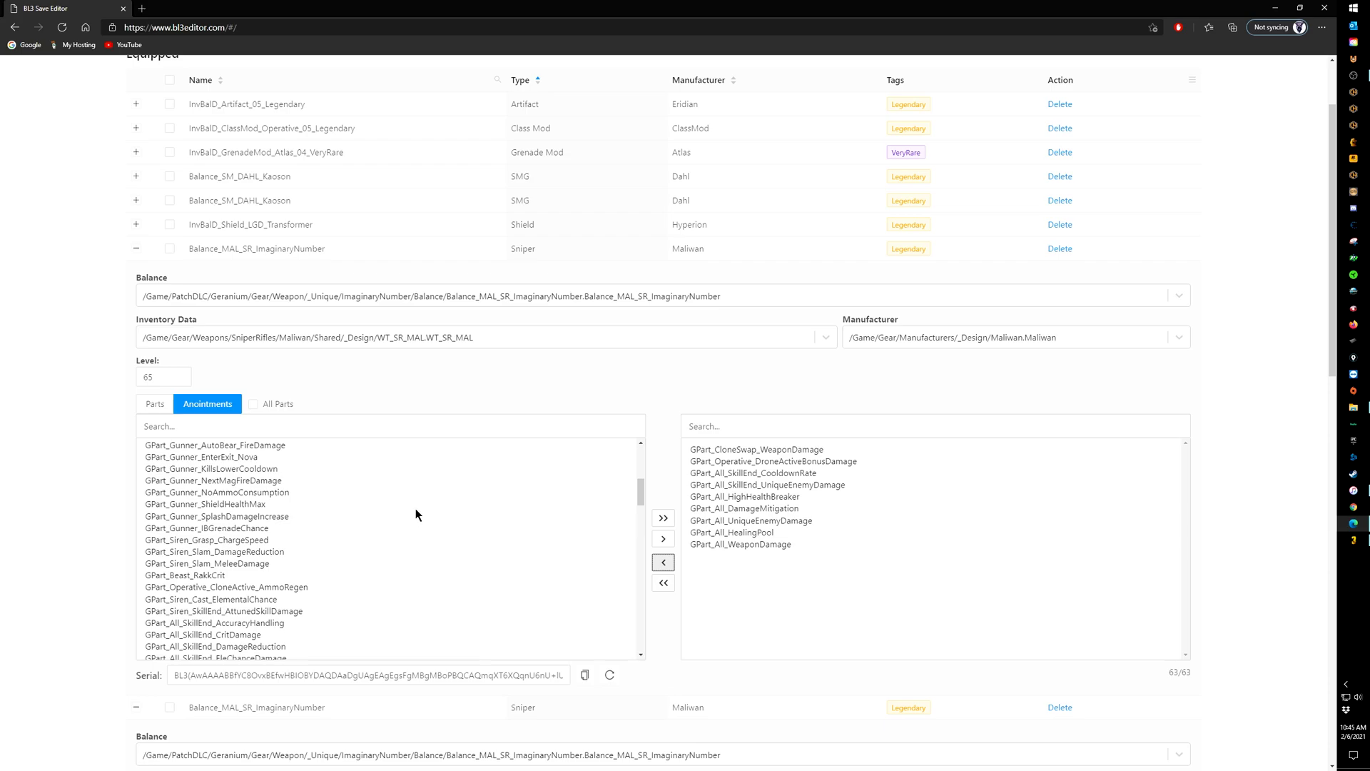
pyautogui.scroll(-8, 417, 508)
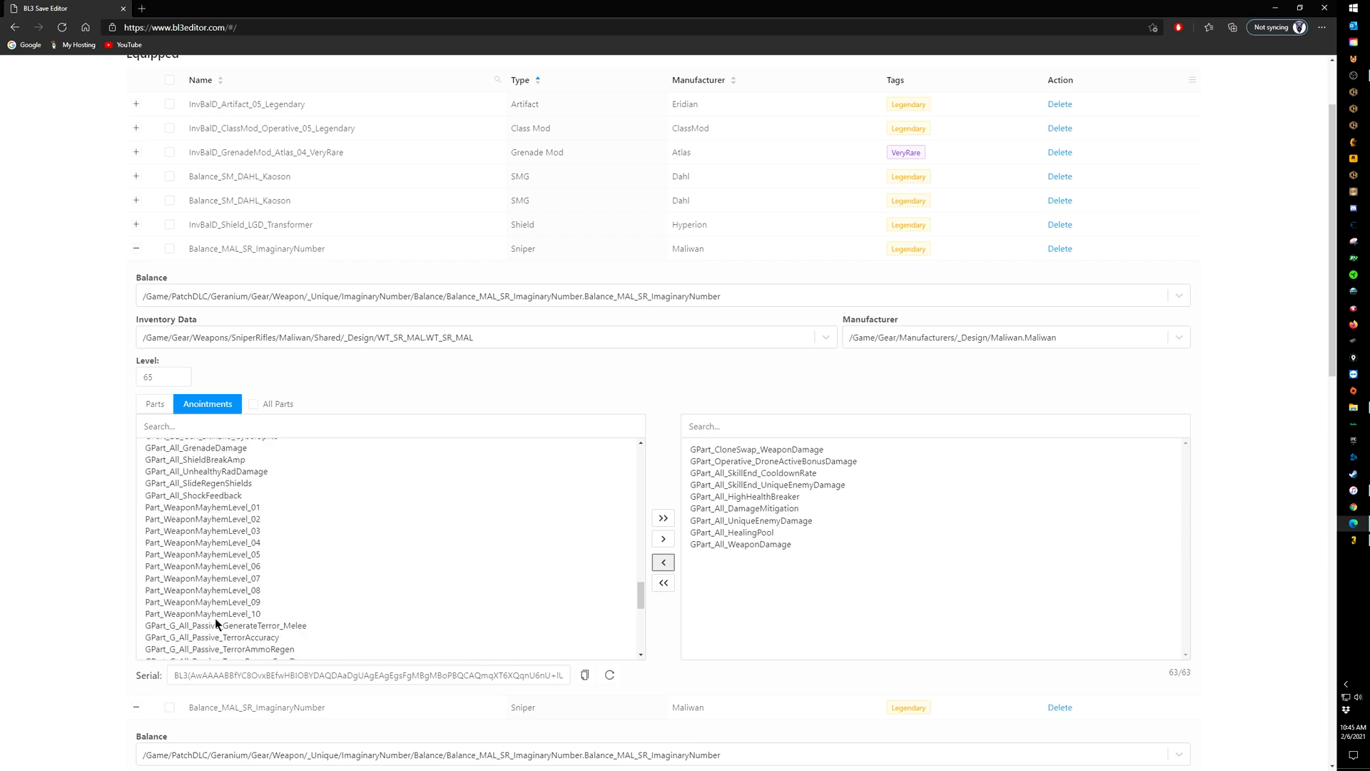
pyautogui.click(217, 613)
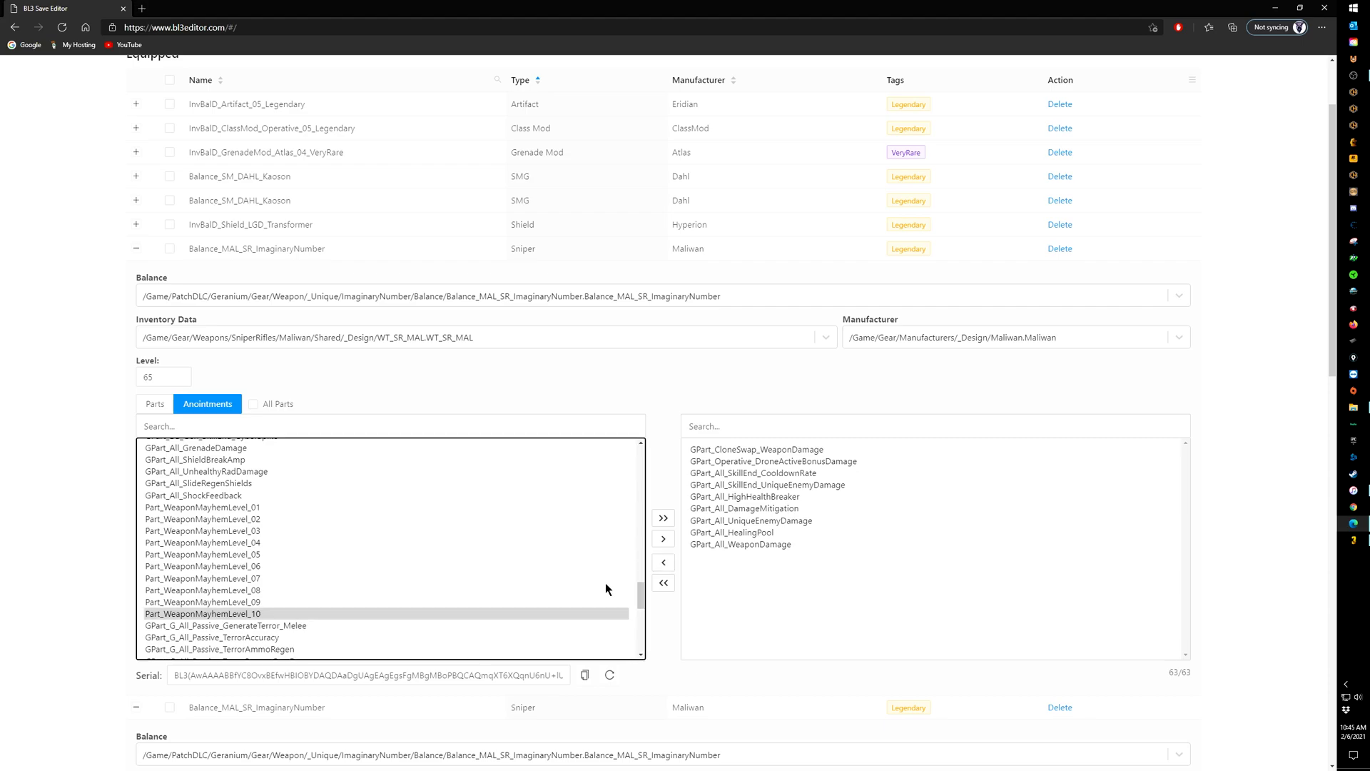
pyautogui.click(663, 538)
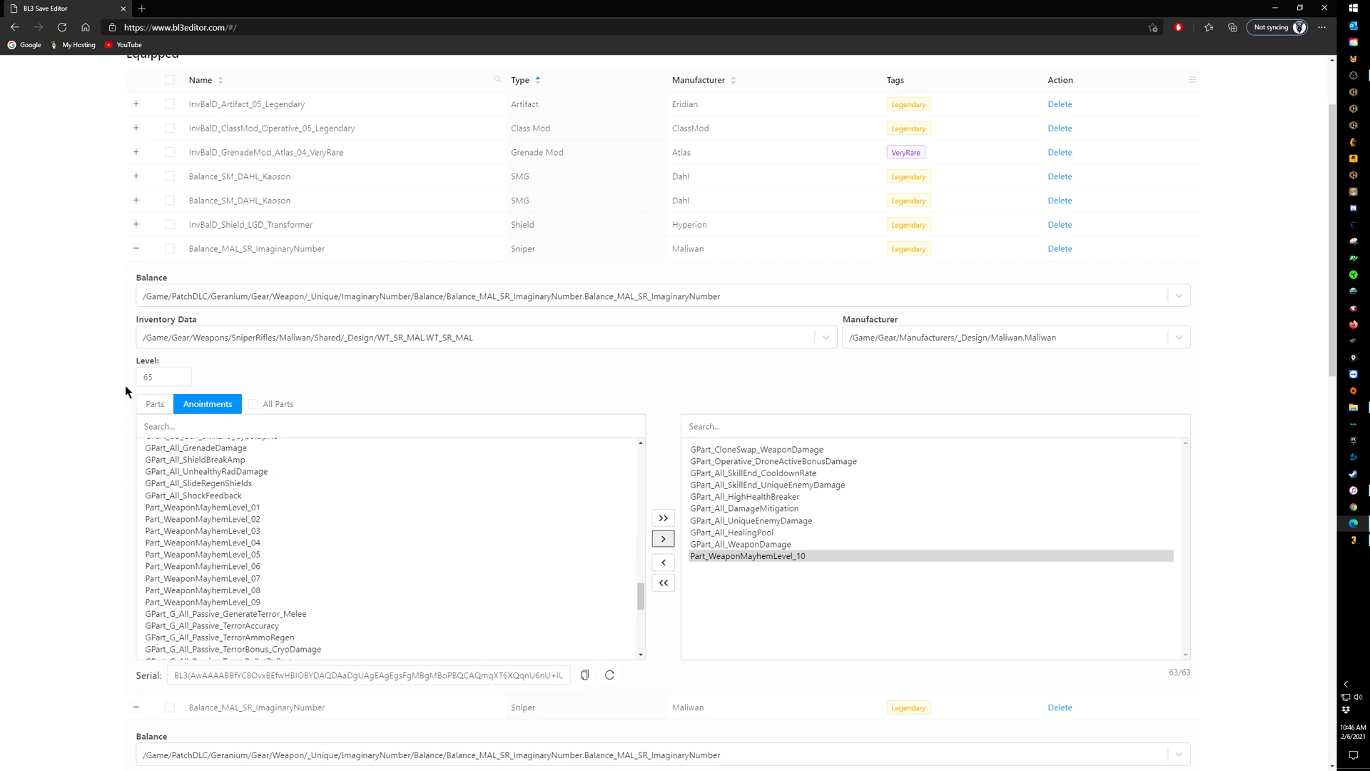
# Step: Collapse both Balance_MAL_SR_ImaginaryNumber rifles and expand both equipped Balance_SM_DAHL_Kaoson SMGs to inspect their parts
pyautogui.click(136, 248)
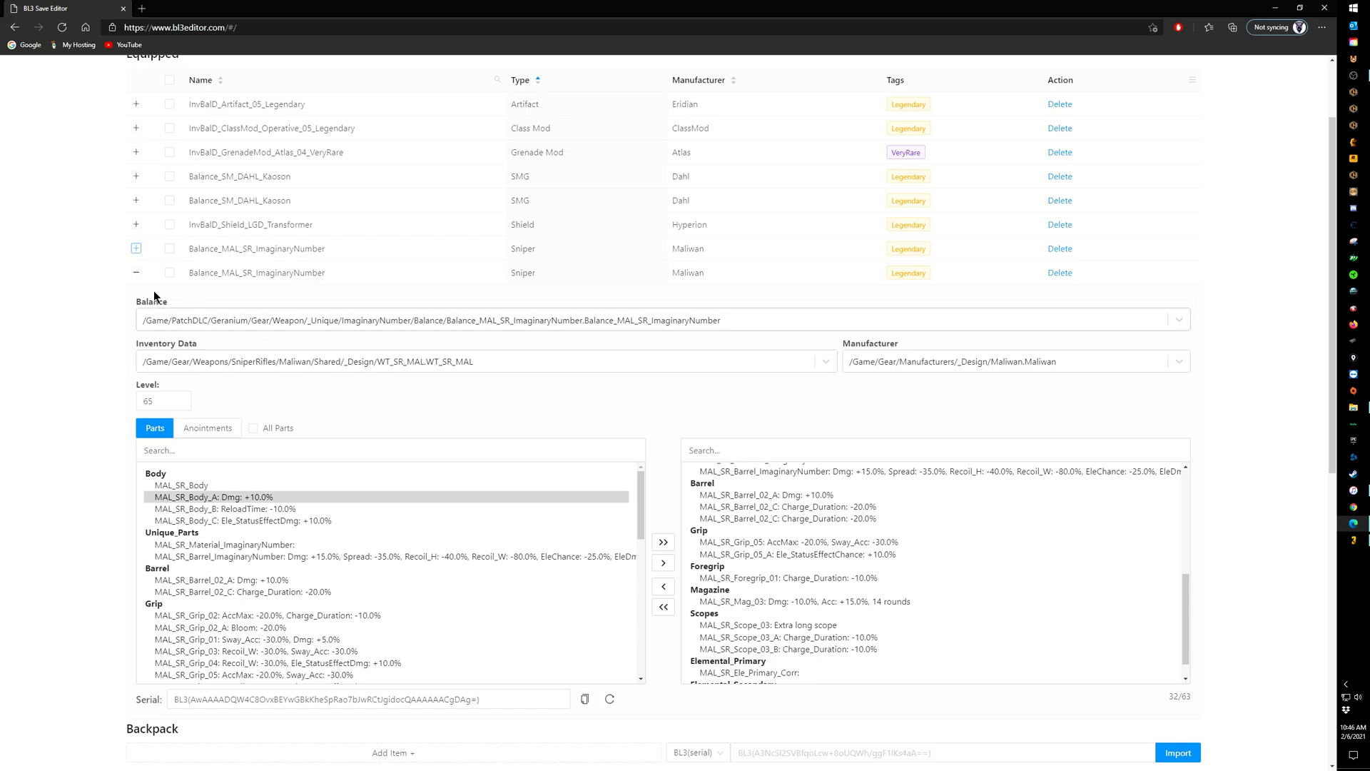
pyautogui.click(136, 273)
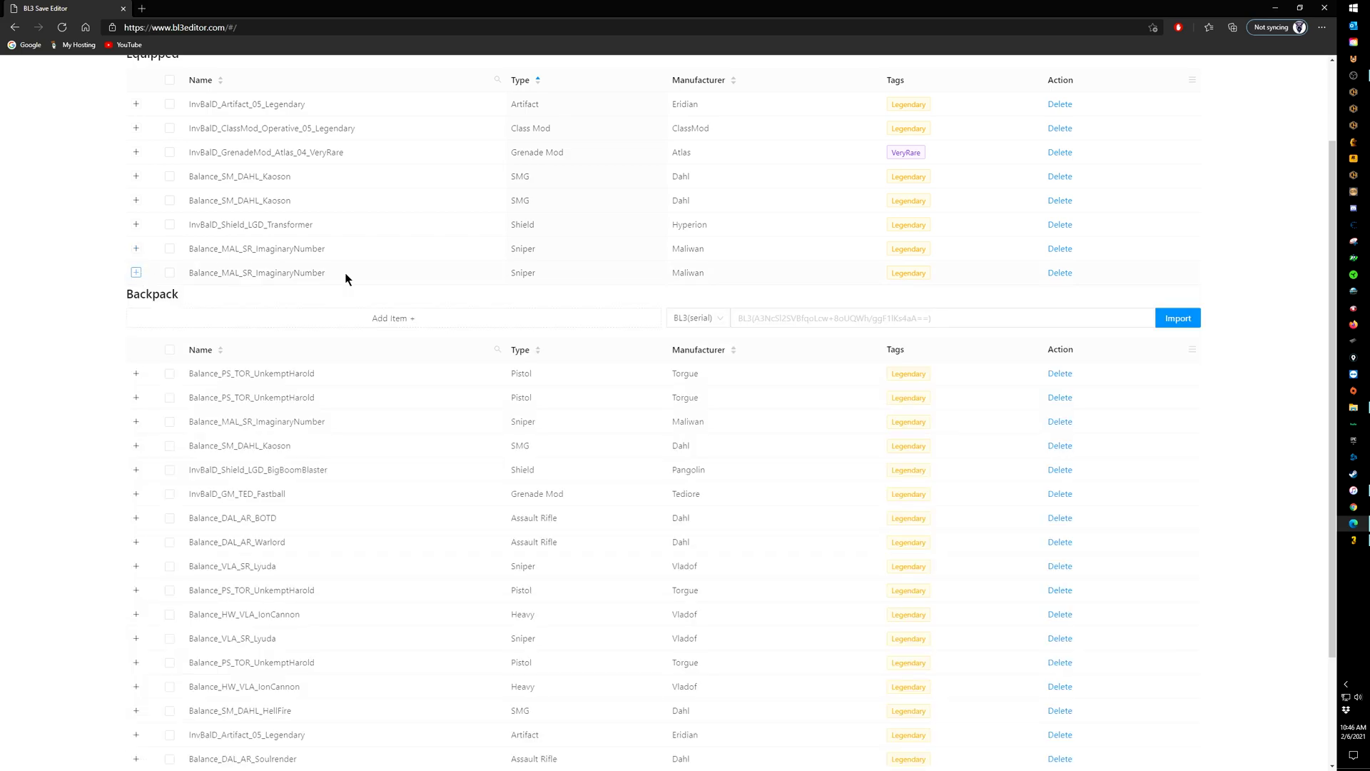
pyautogui.click(136, 177)
pyautogui.scroll(-5, 971, 478)
pyautogui.scroll(-3, 982, 473)
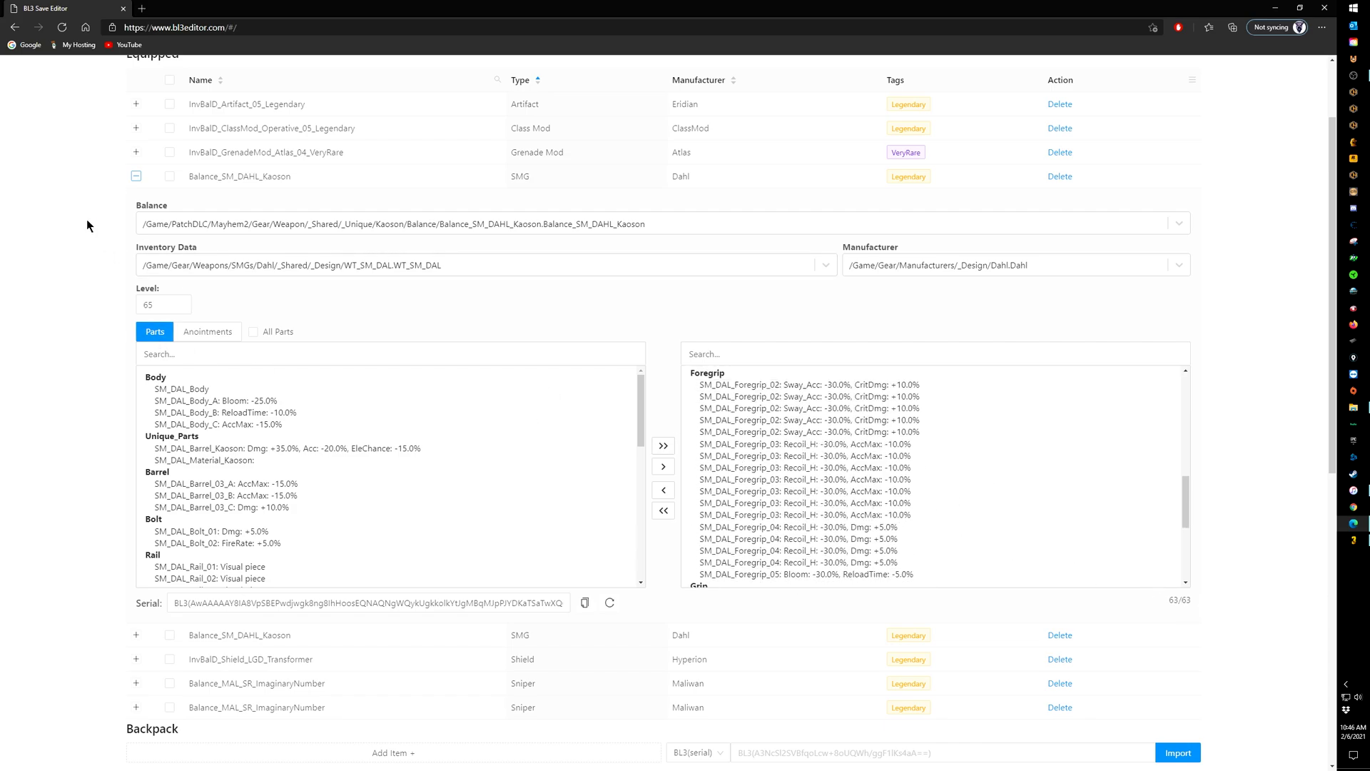
pyautogui.click(136, 634)
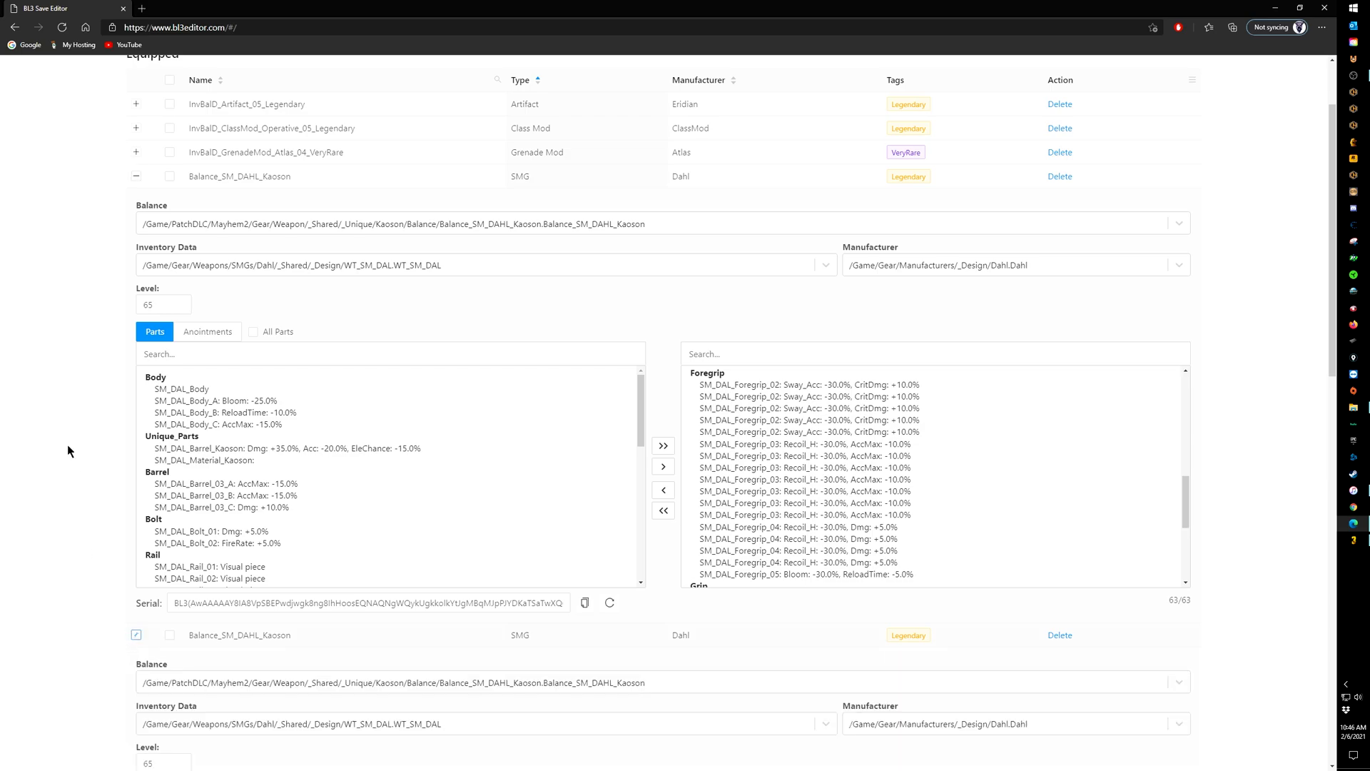
pyautogui.scroll(-5, 67, 446)
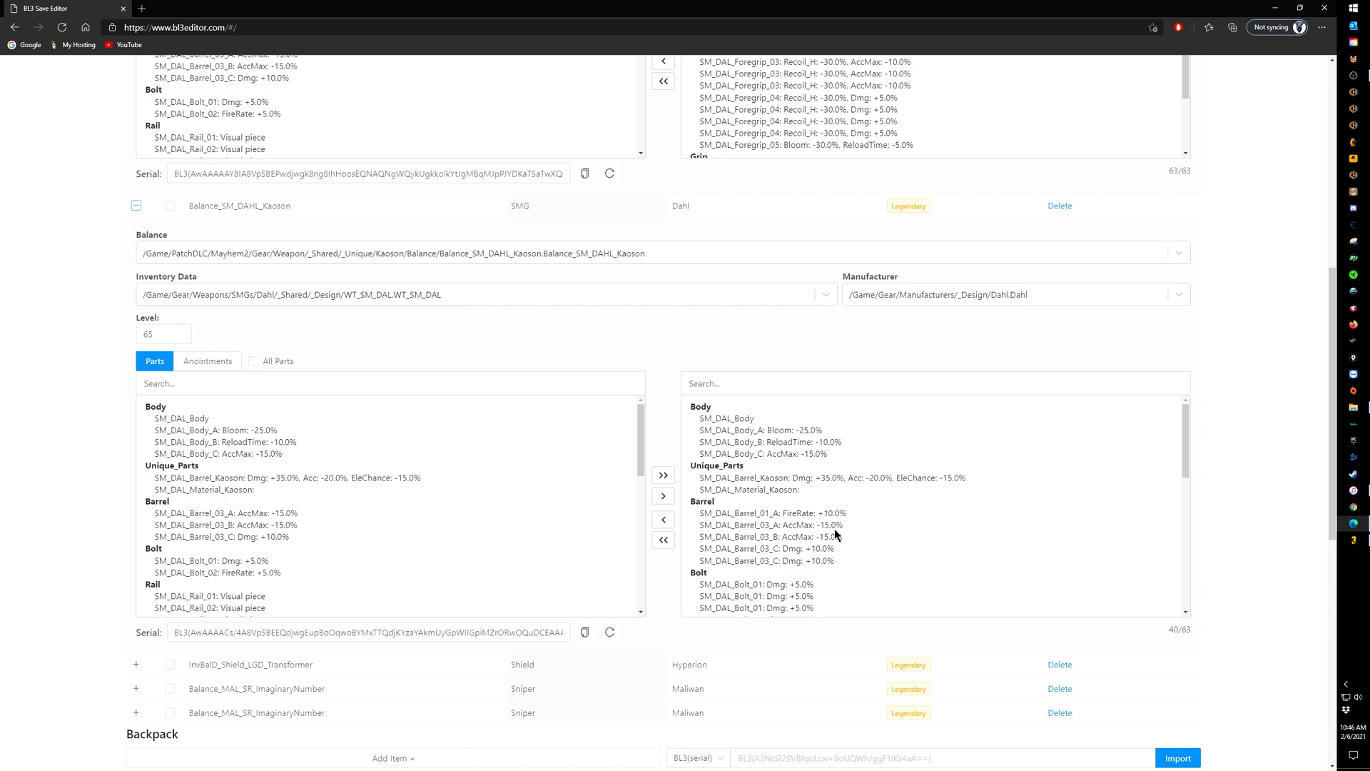
# Step: Copy the second equipped Balance_SM_DAHL_Kaoson's serial and import it into the backpack as a duplicate SMG
pyautogui.click(402, 632)
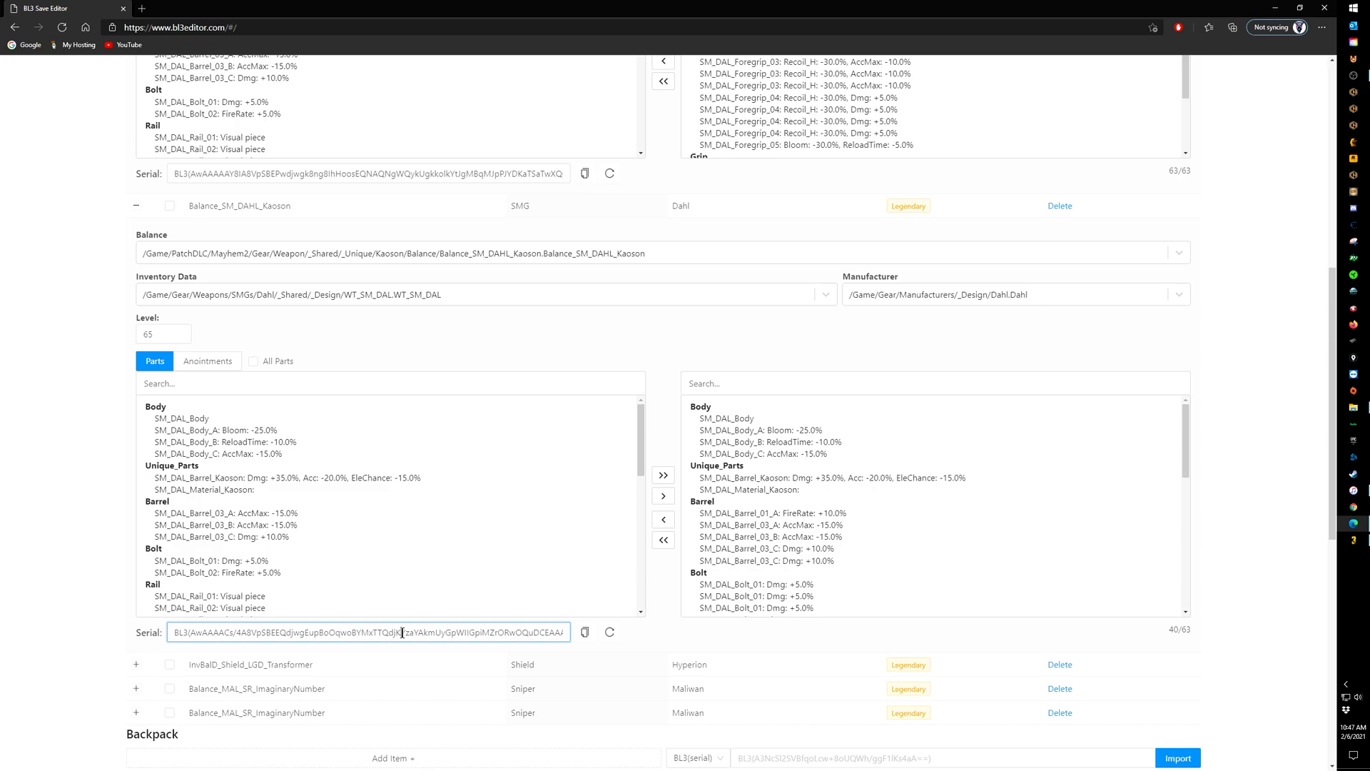
pyautogui.hotkey('ctrl', 'a')
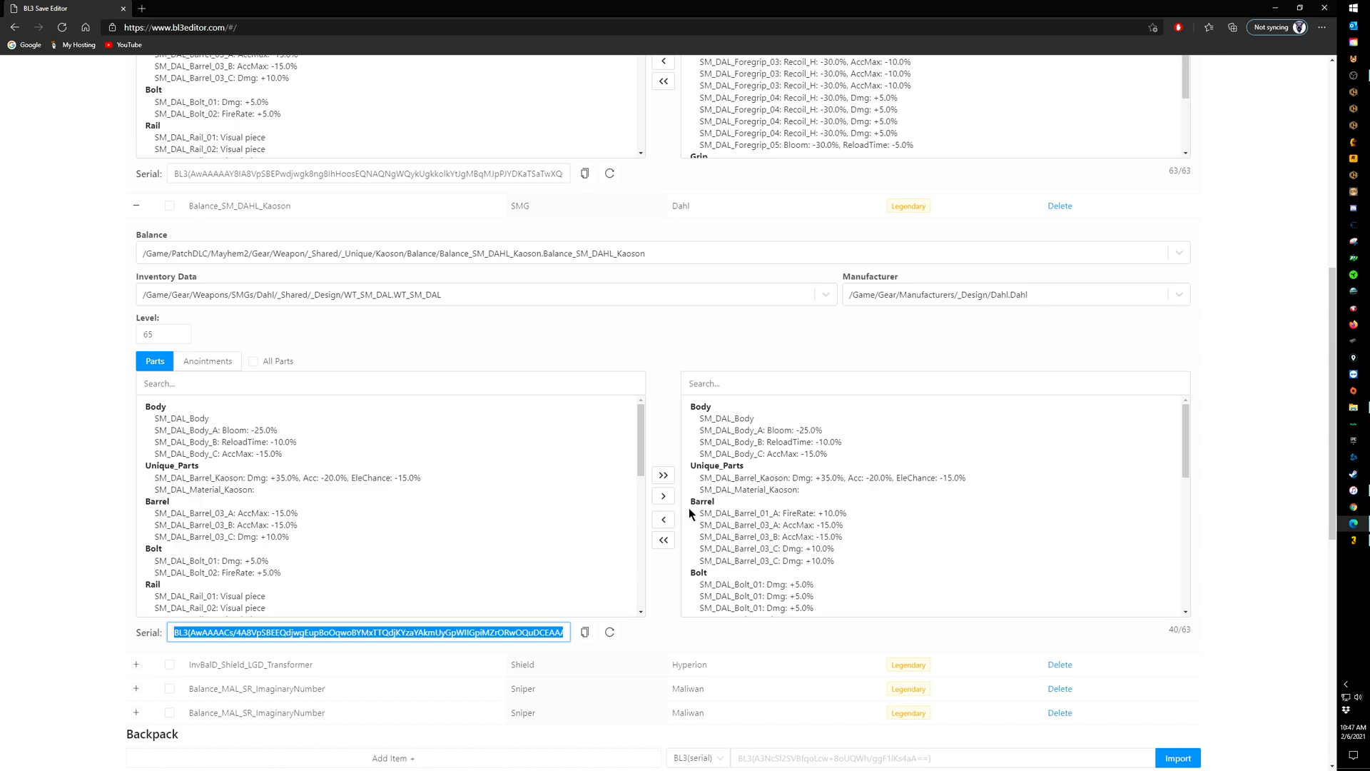
pyautogui.scroll(-5, 1261, 528)
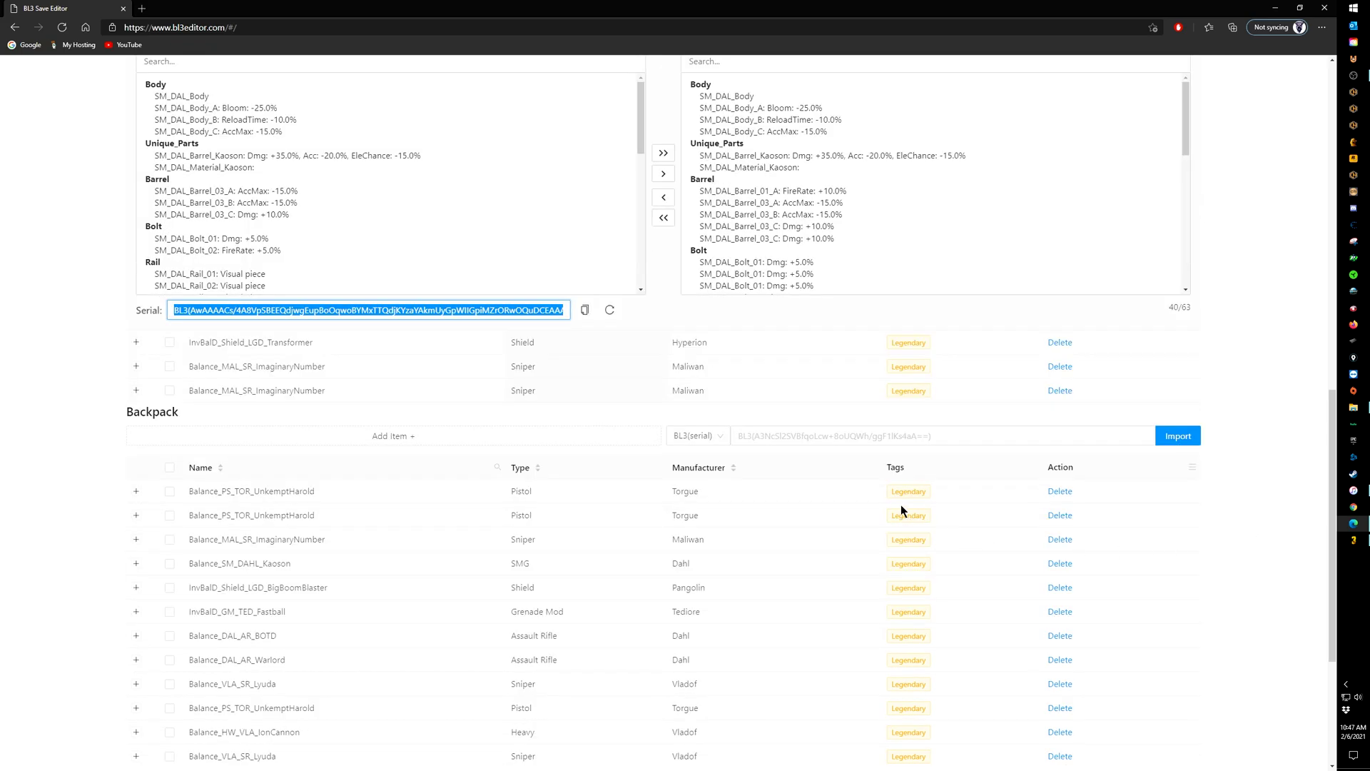
pyautogui.click(905, 440)
pyautogui.hotkey('ctrl', 'v')
pyautogui.click(1178, 436)
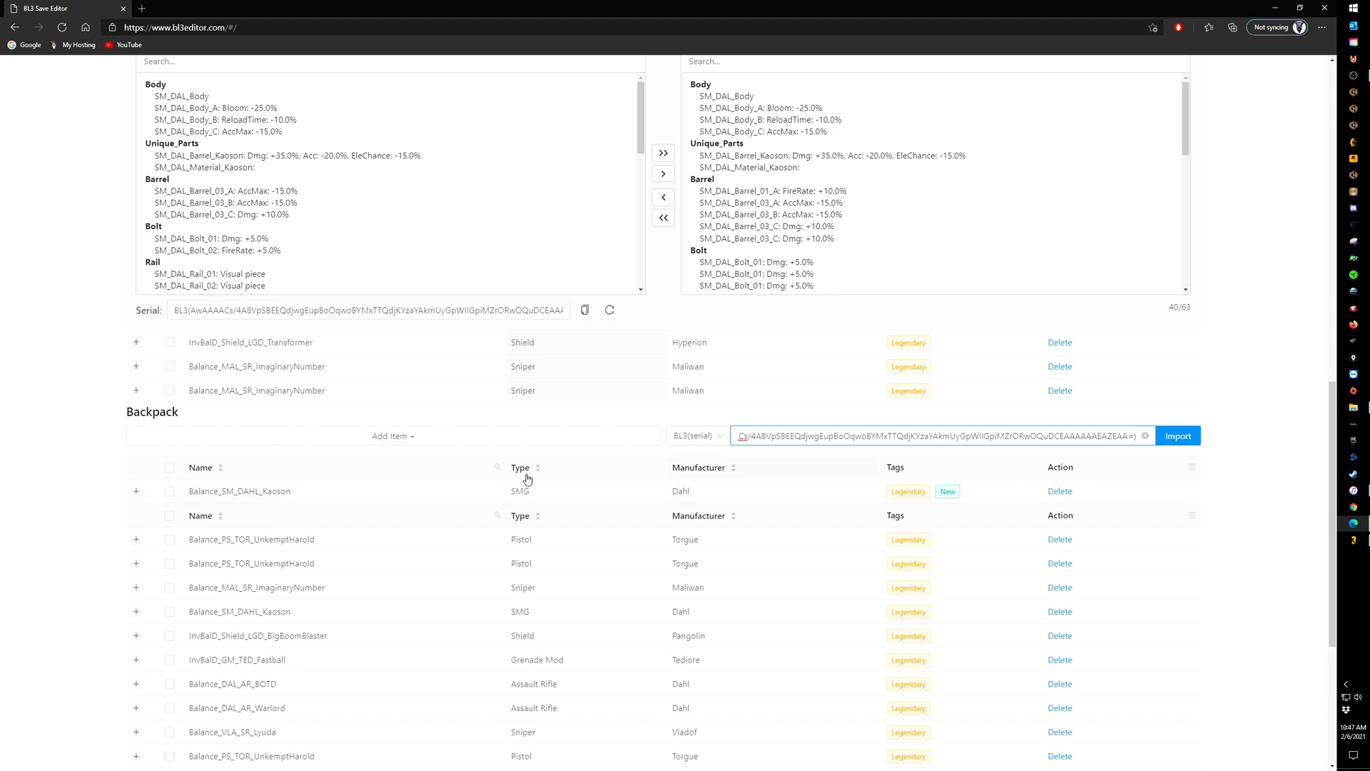
# Step: Expand the imported backpack Balance_SM_DAHL_Kaoson and replace its SM_DAL_Ele_Shock part with SM_DAL_Ele_Cryo
pyautogui.click(136, 491)
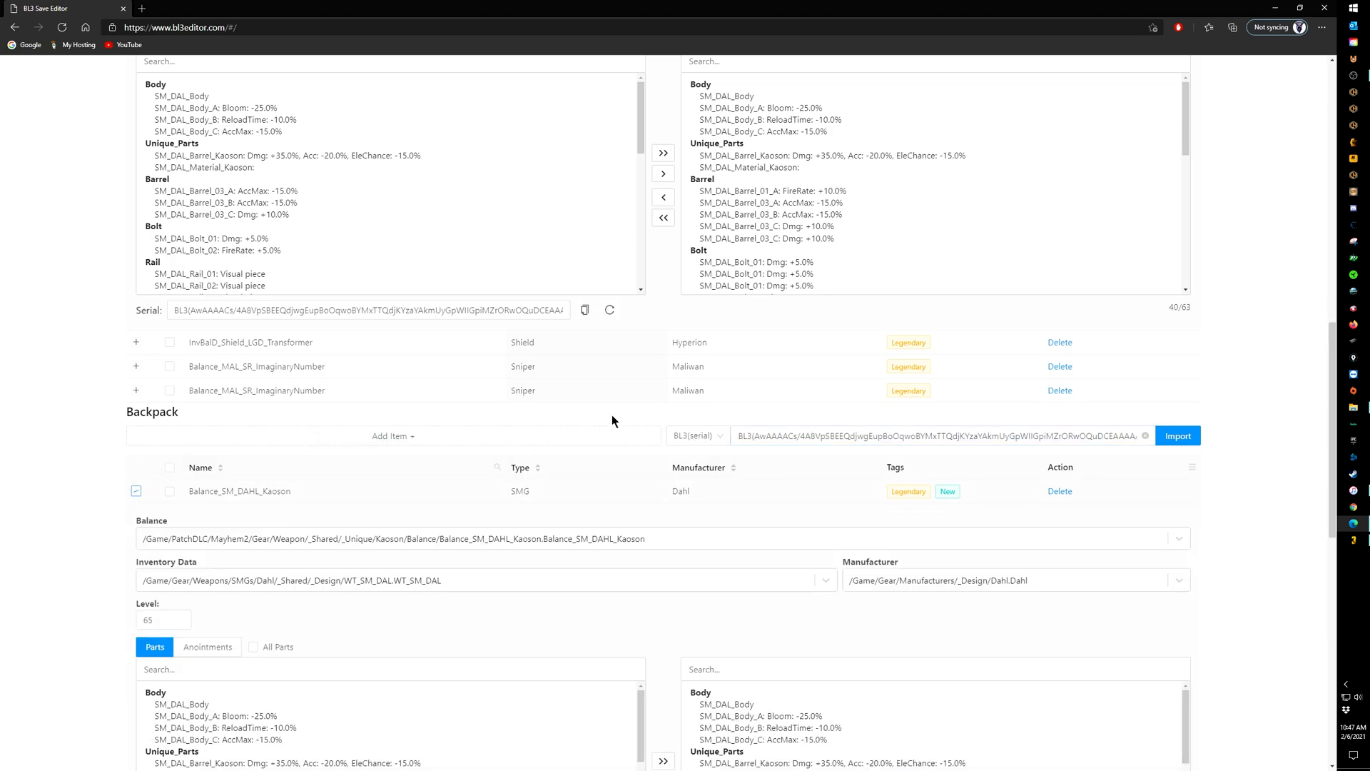
pyautogui.scroll(-5, 926, 202)
pyautogui.scroll(-3, 929, 204)
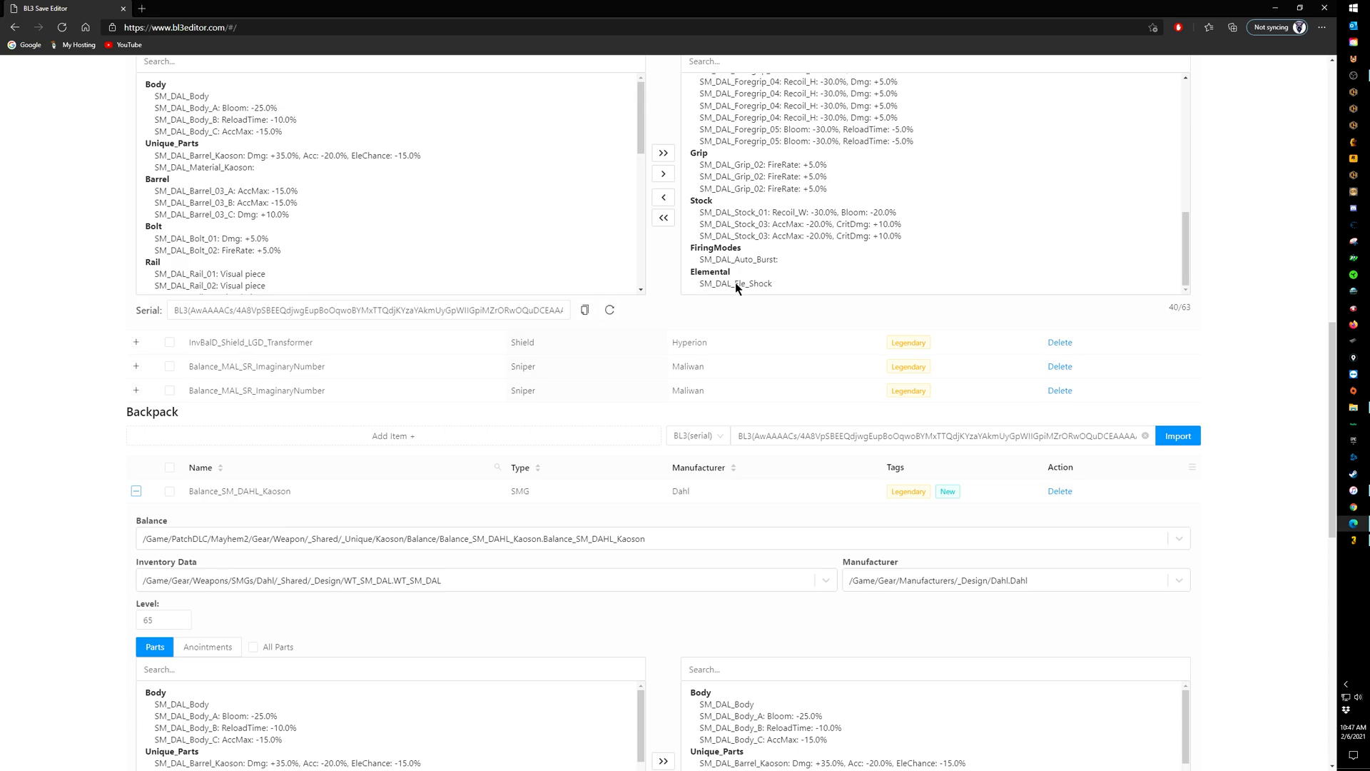
pyautogui.click(735, 283)
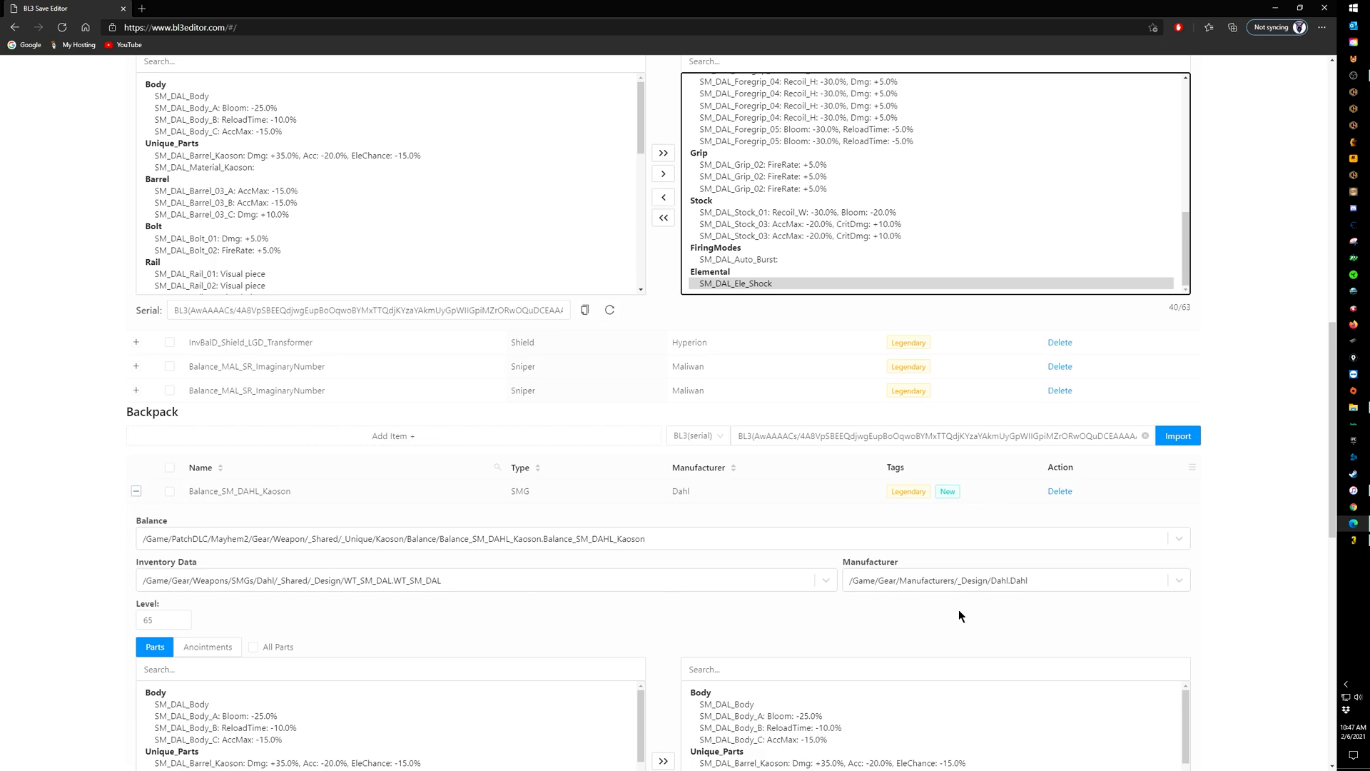
pyautogui.scroll(-5, 670, 594)
pyautogui.scroll(-5, 942, 525)
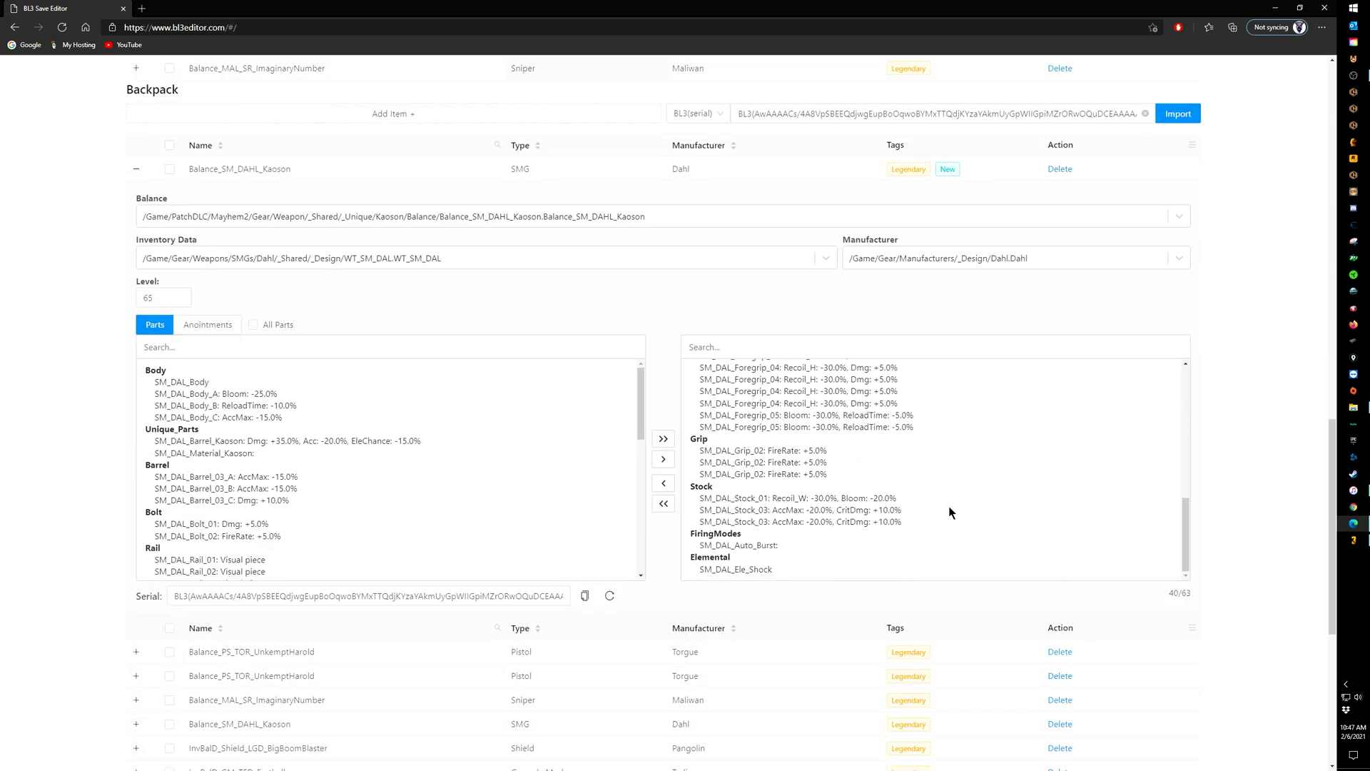
pyautogui.click(739, 568)
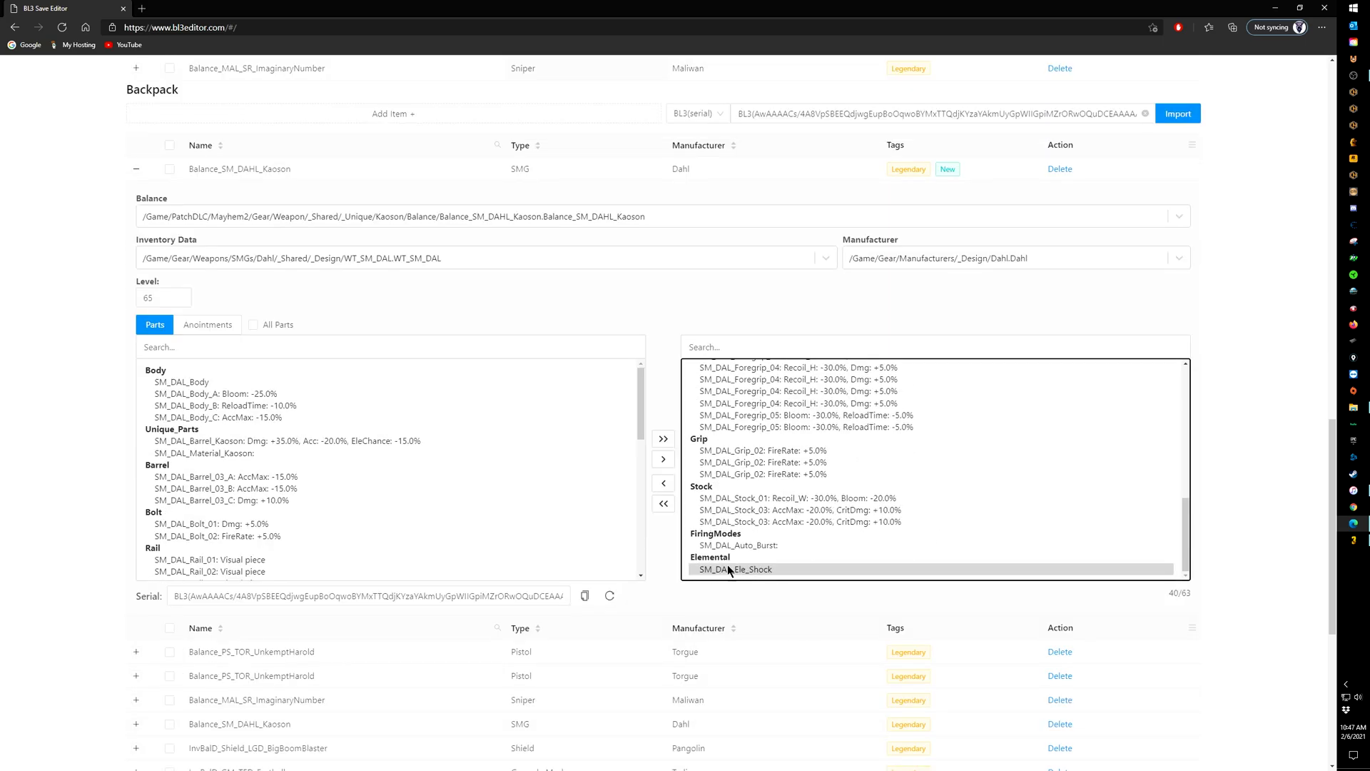
pyautogui.click(663, 483)
pyautogui.scroll(-5, 400, 492)
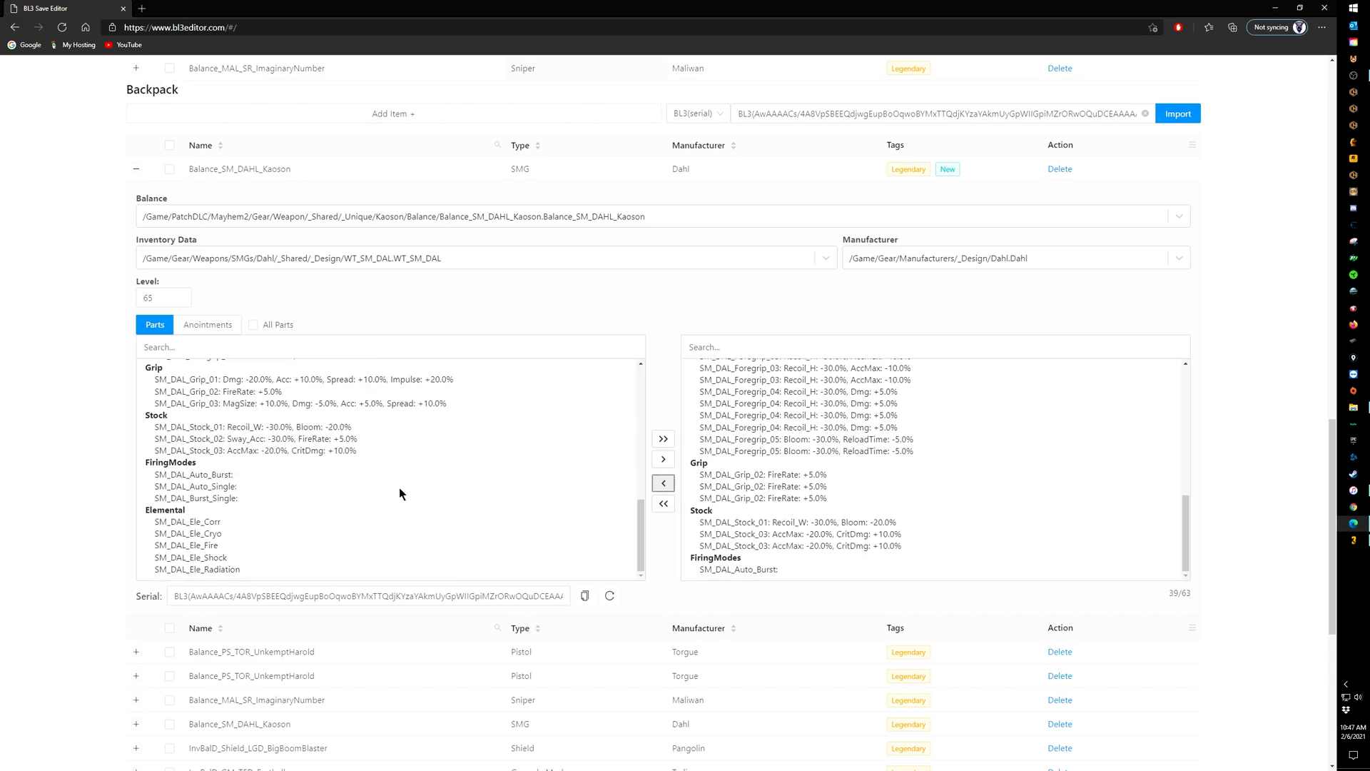
pyautogui.click(208, 535)
pyautogui.click(658, 464)
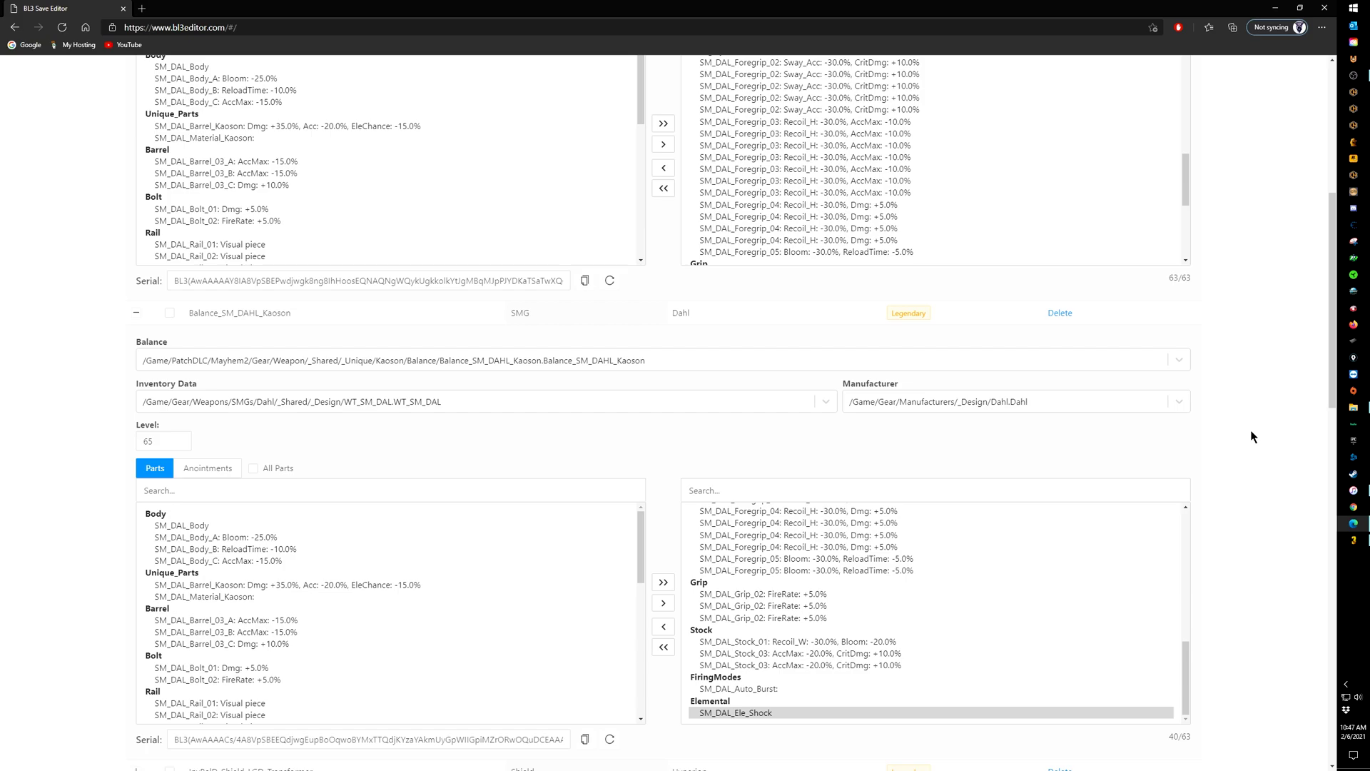
# Step: Collapse the first equipped Balance_SM_DAHL_Kaoson and replace the second one's SM_DAL_Ele_Shock part with SM_DAL_Ele_Fire
pyautogui.scroll(-5, 1093, 193)
pyautogui.scroll(-2, 1205, 246)
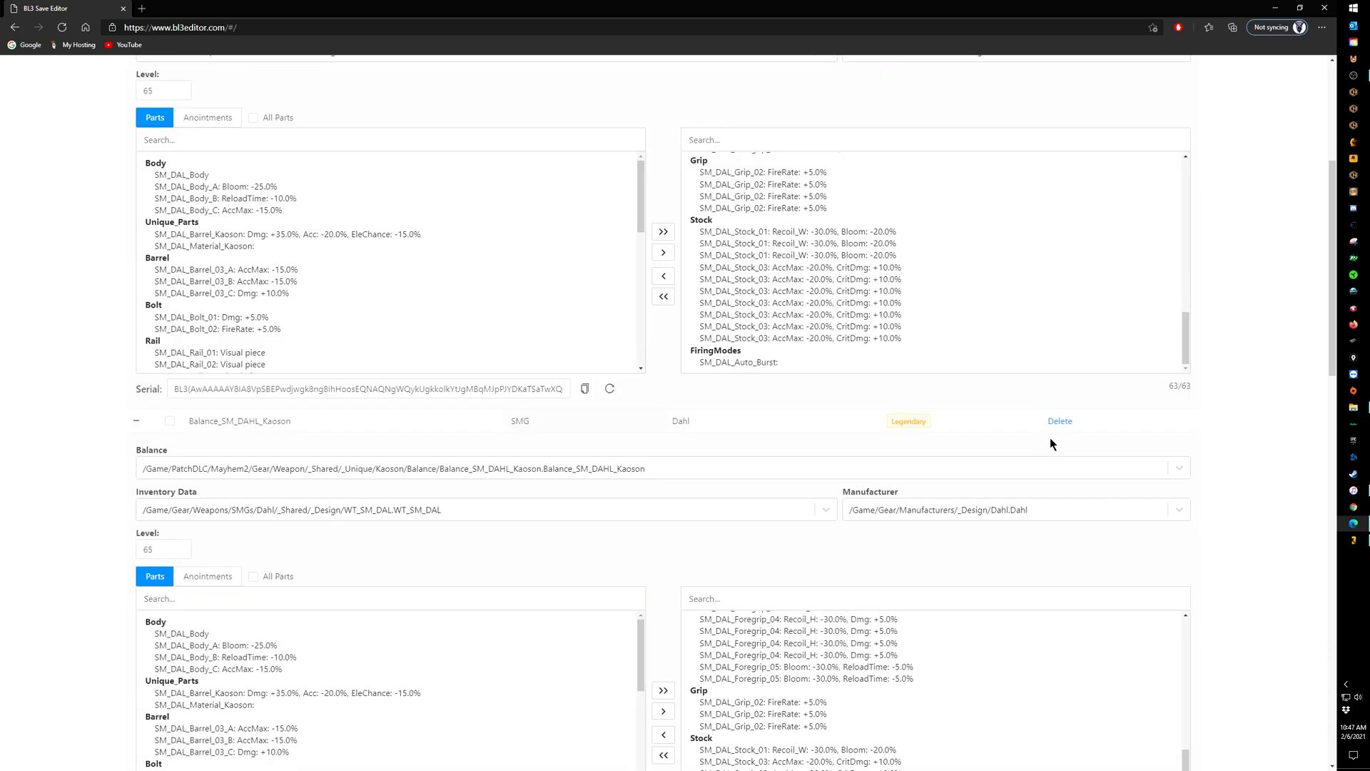
pyautogui.scroll(5, 286, 349)
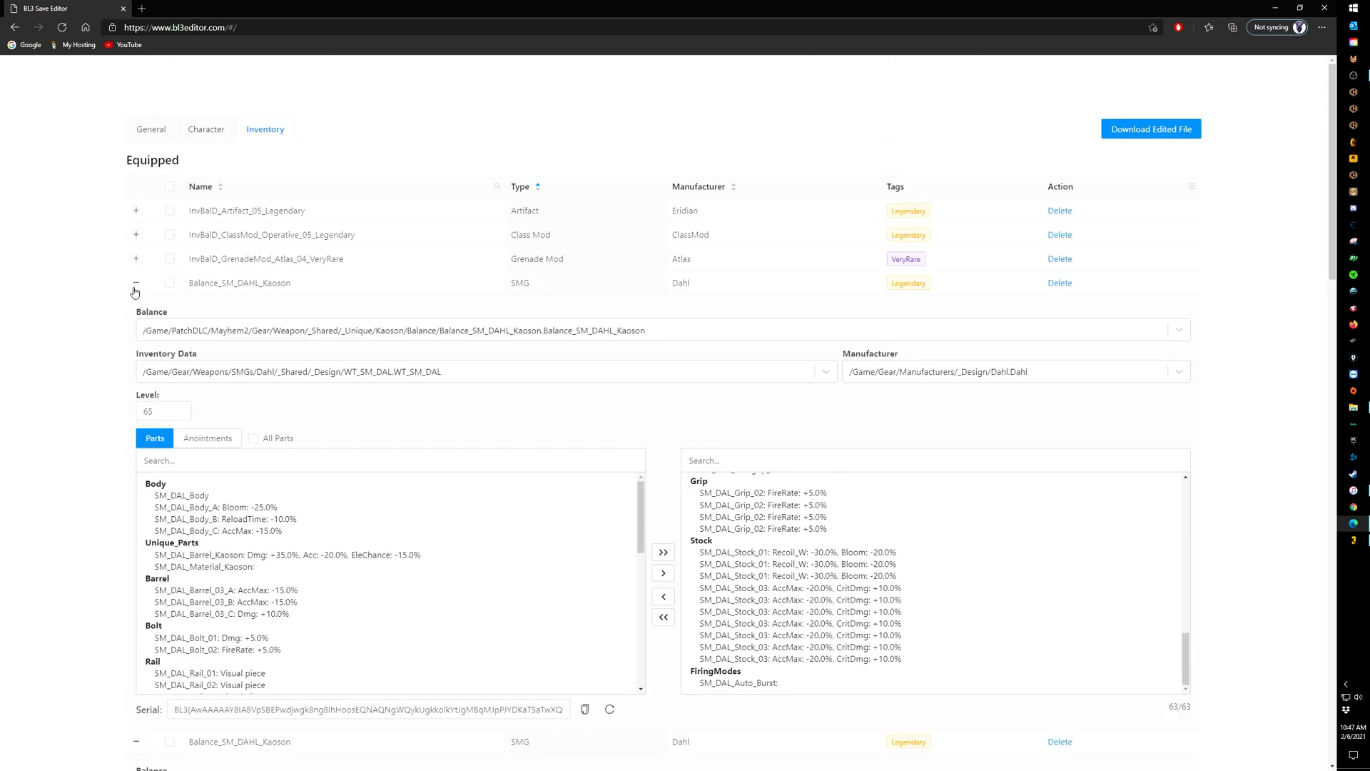
pyautogui.scroll(-12, 95, 311)
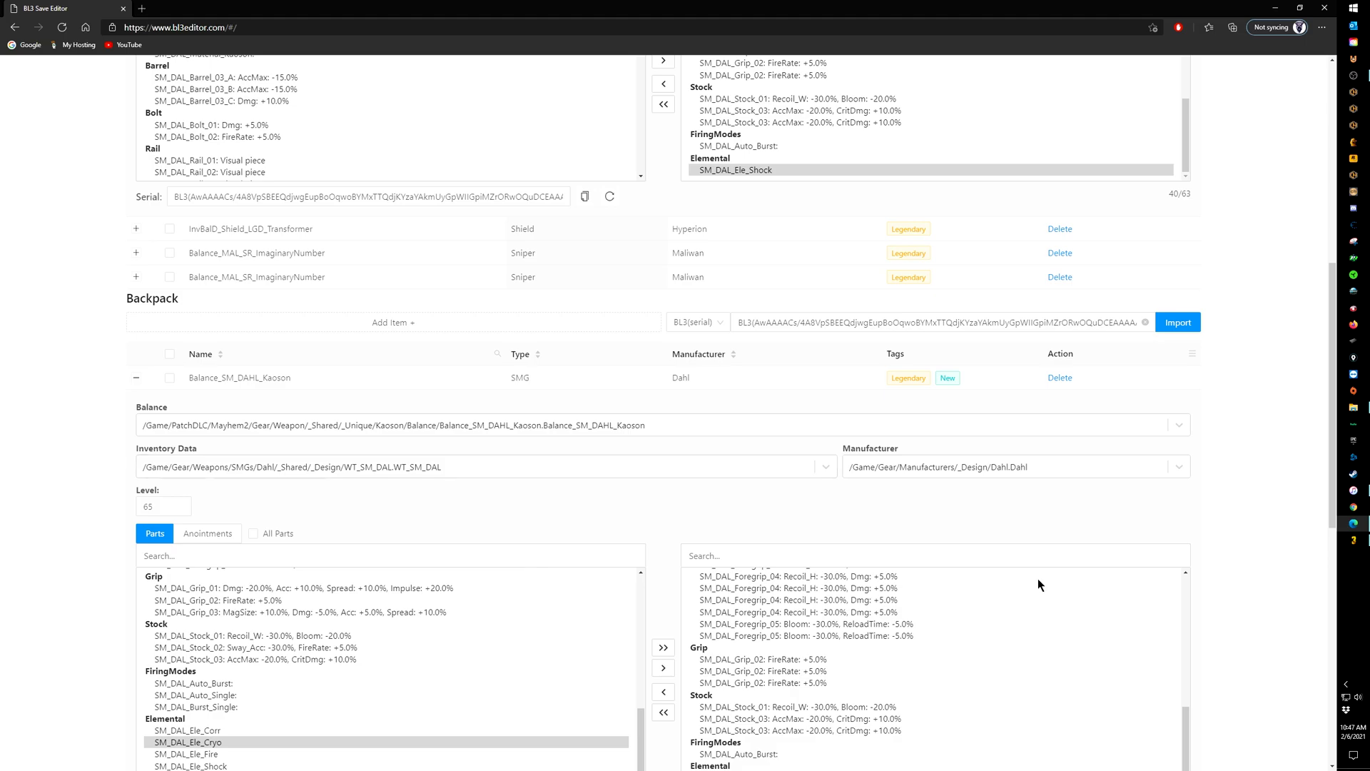
pyautogui.scroll(2, 1181, 367)
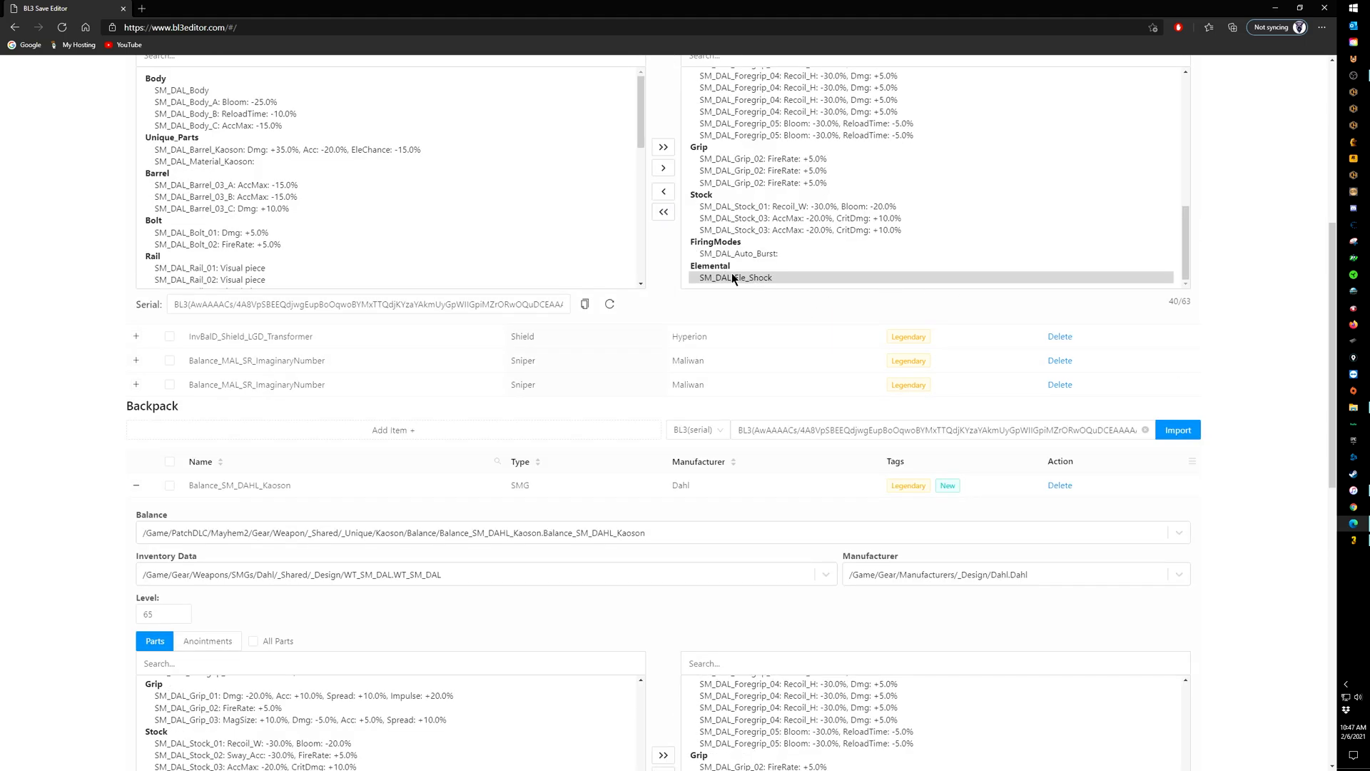
pyautogui.click(663, 197)
pyautogui.scroll(-5, 278, 247)
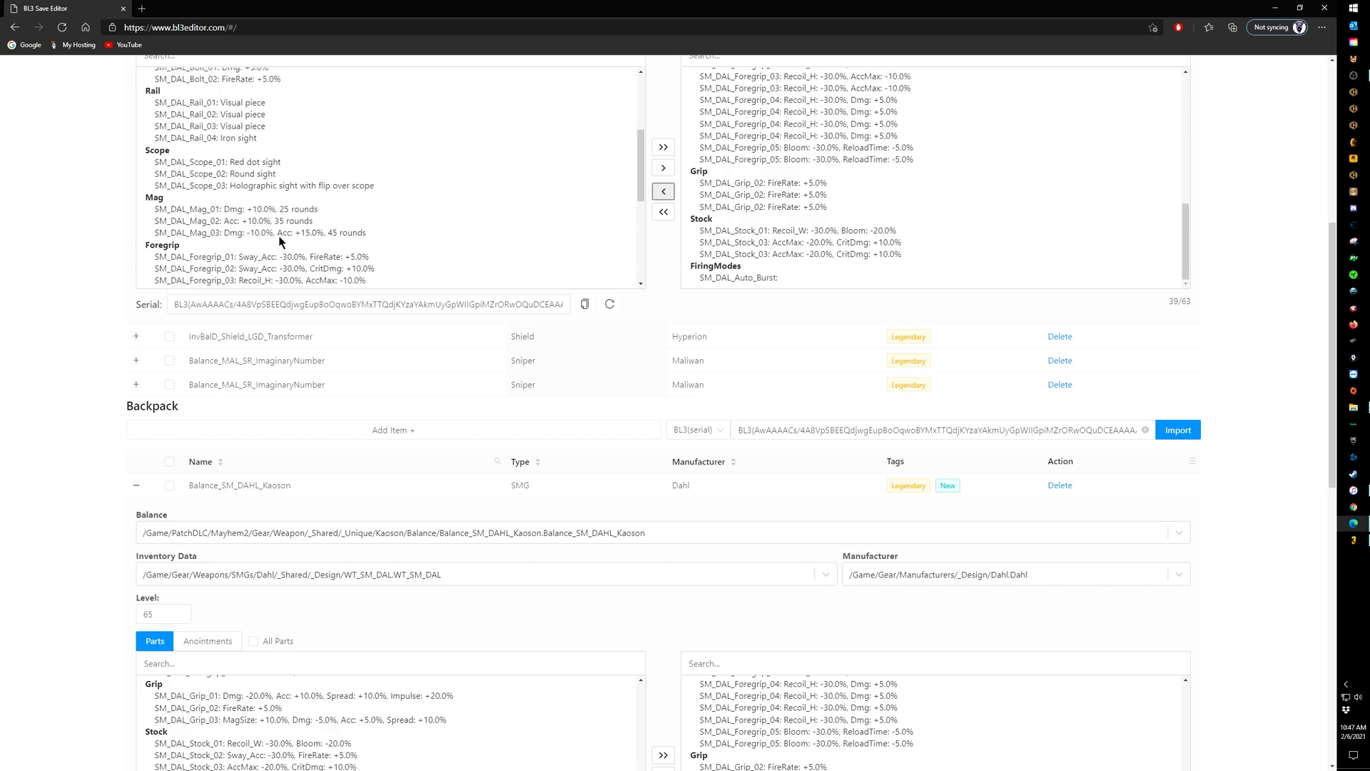
pyautogui.scroll(-6, 281, 247)
pyautogui.click(663, 347)
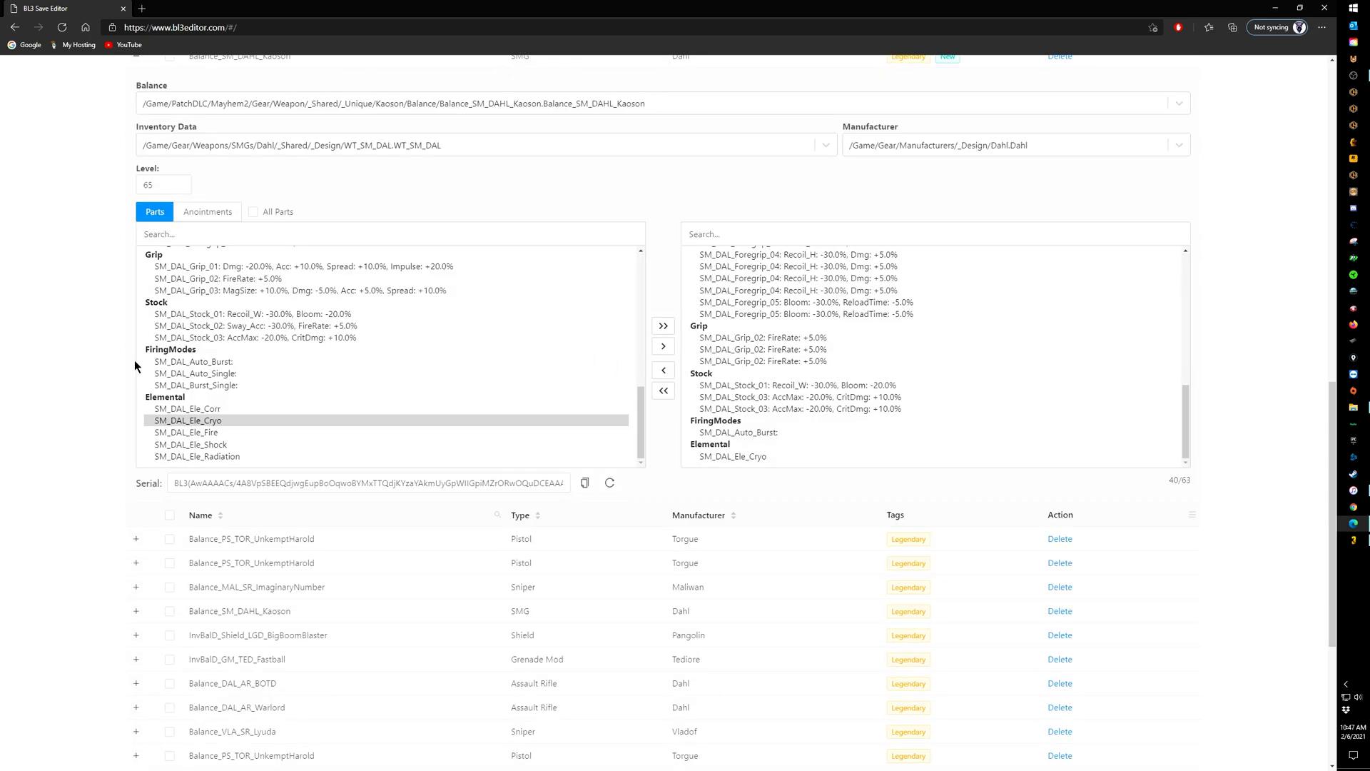
pyautogui.scroll(8, 102, 280)
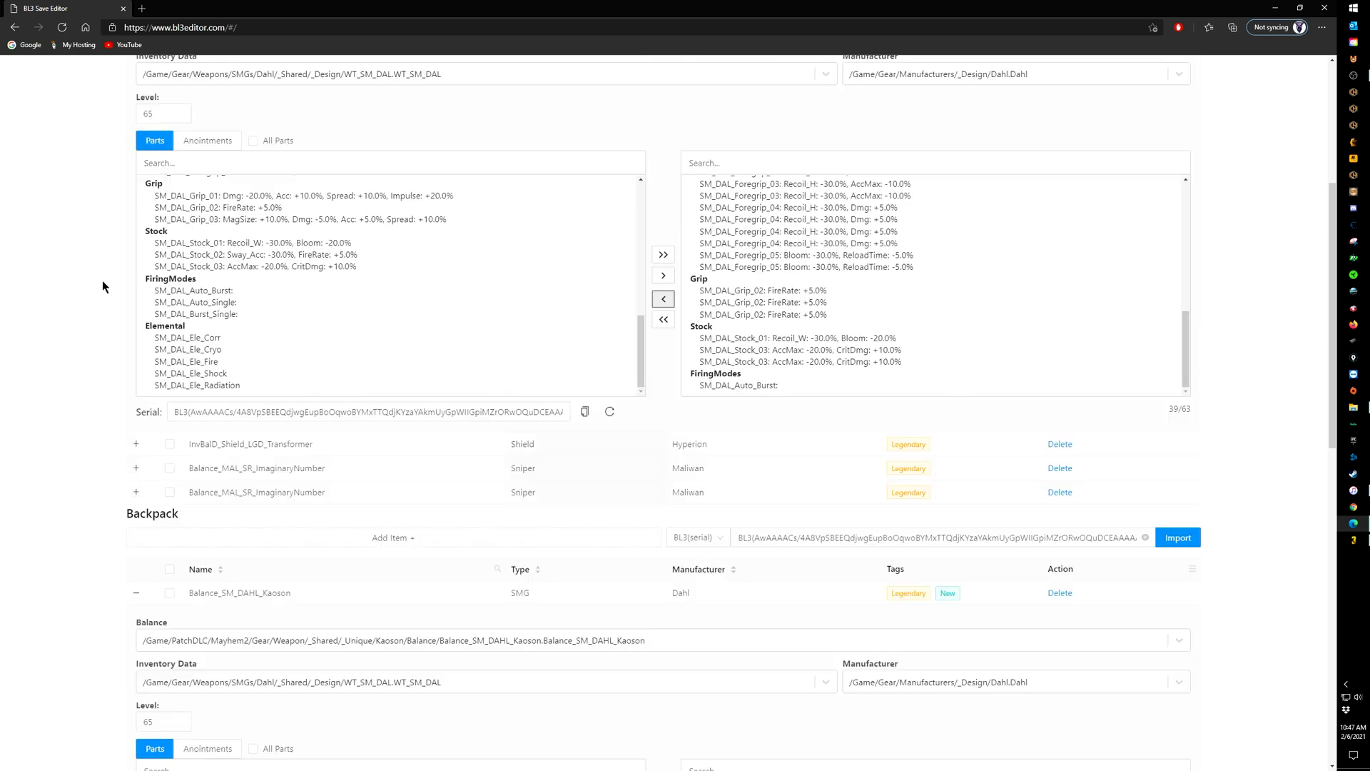
pyautogui.click(201, 363)
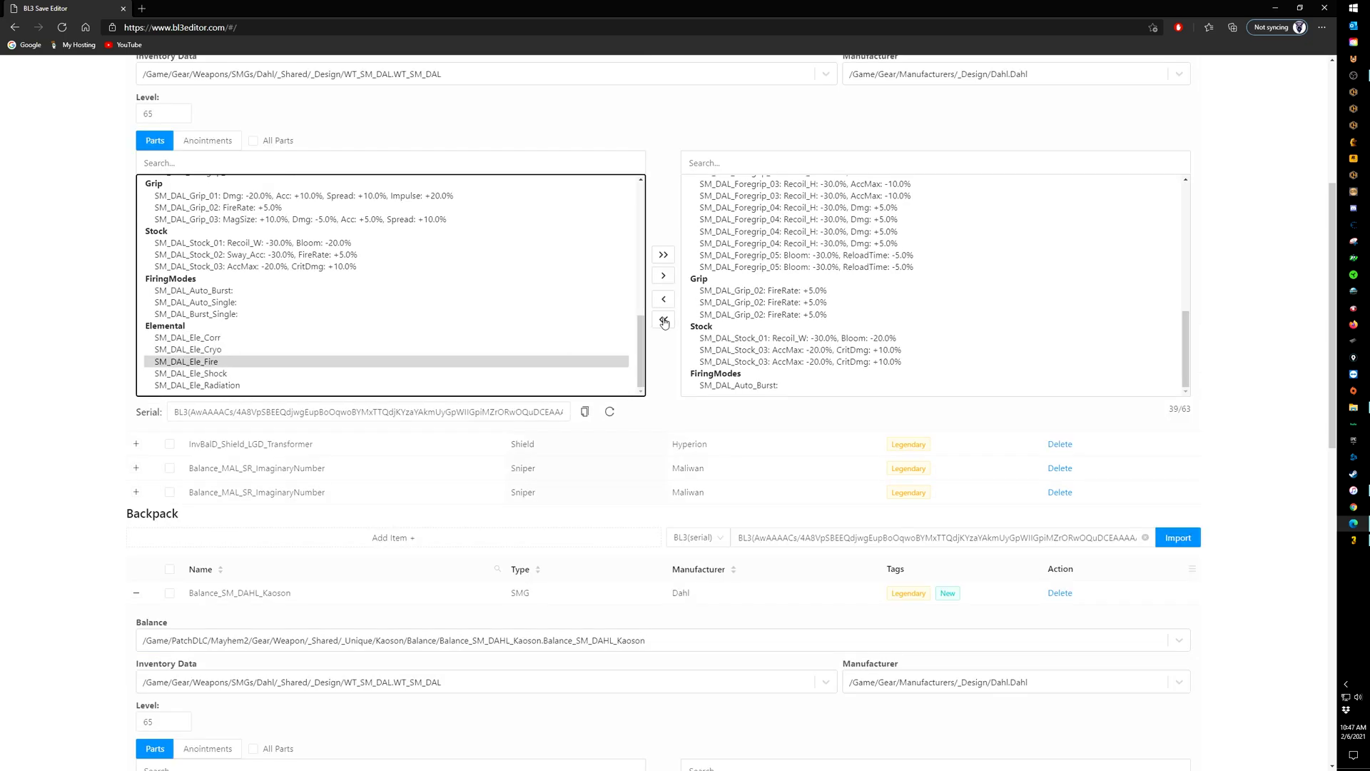
pyautogui.click(663, 277)
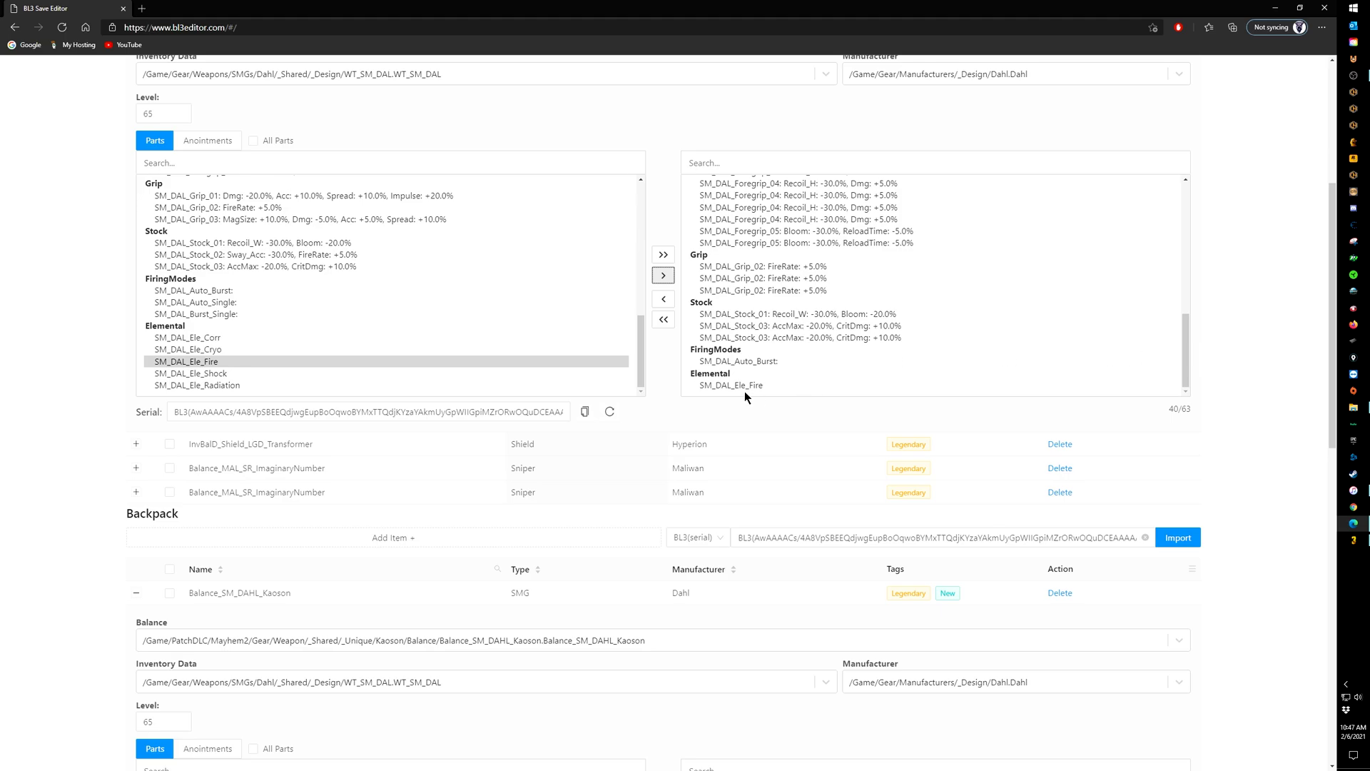
# Step: Replace the SM_DAL_Auto_Burst firing mode on the second equipped Balance_SM_DAHL_Kaoson with SM_DAL_Auto_Single
pyautogui.scroll(-6, 830, 392)
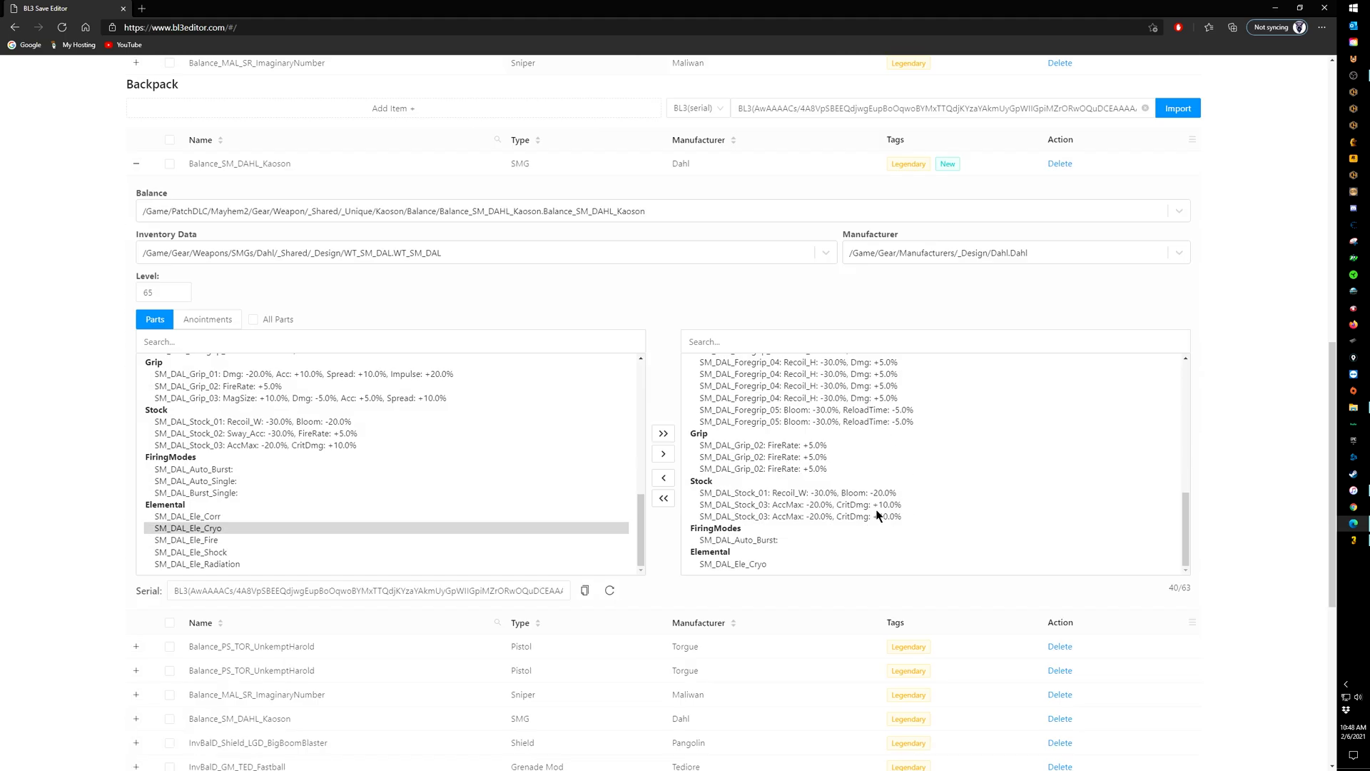
pyautogui.scroll(3, 1249, 465)
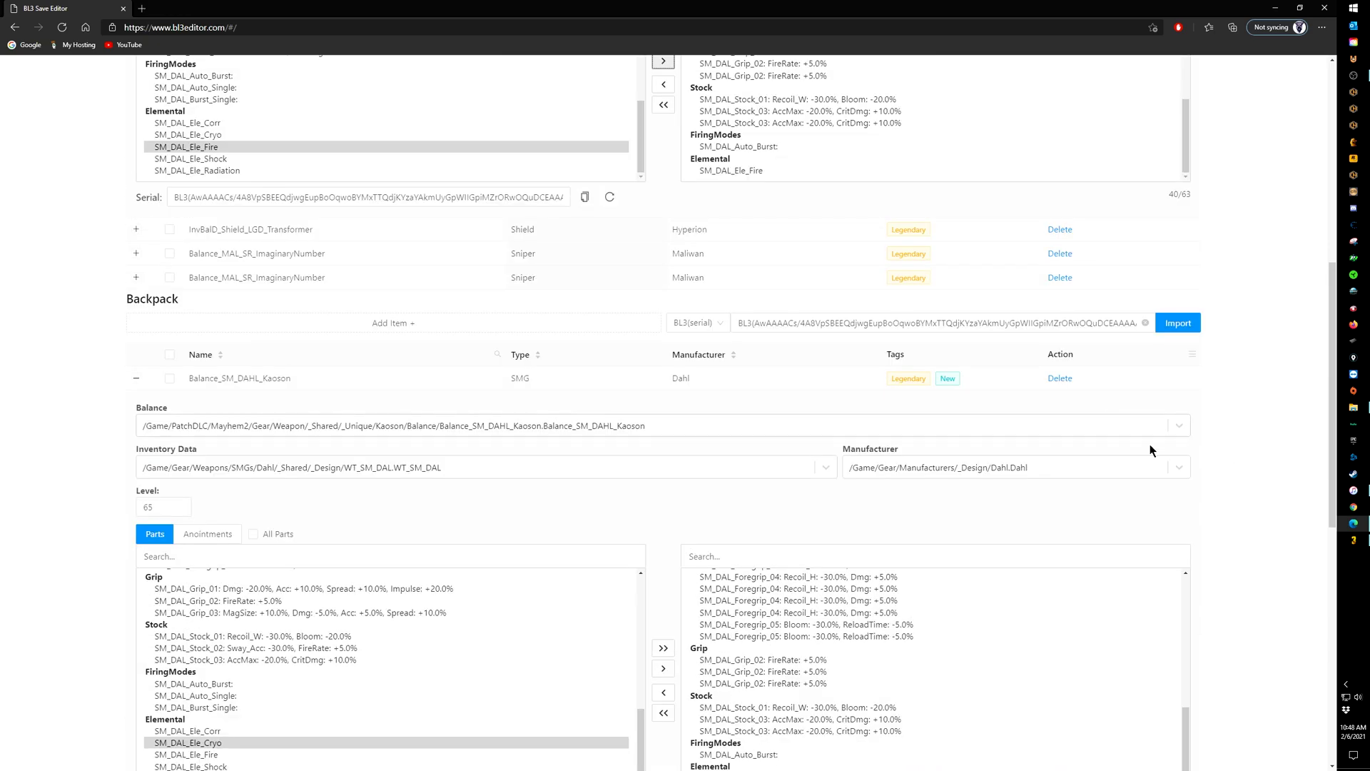
pyautogui.scroll(3, 1149, 443)
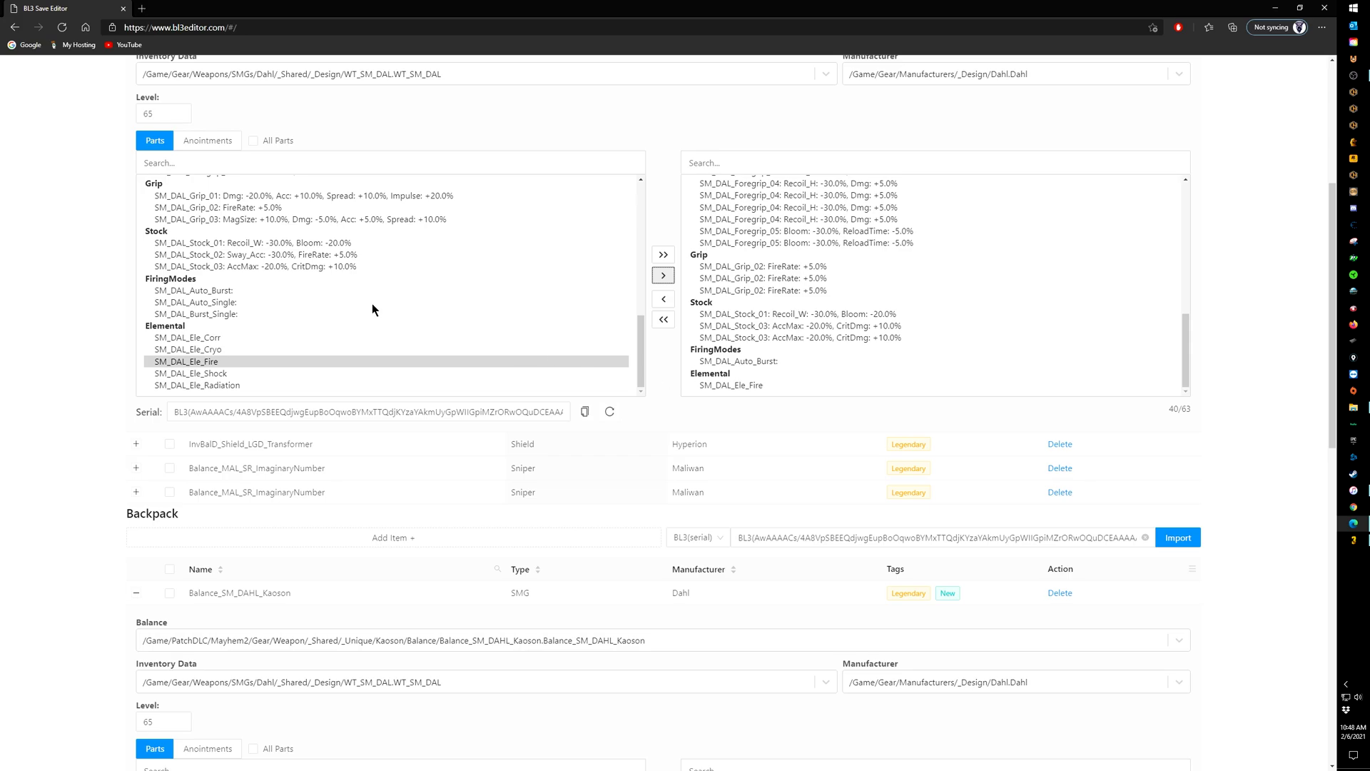
pyautogui.click(222, 314)
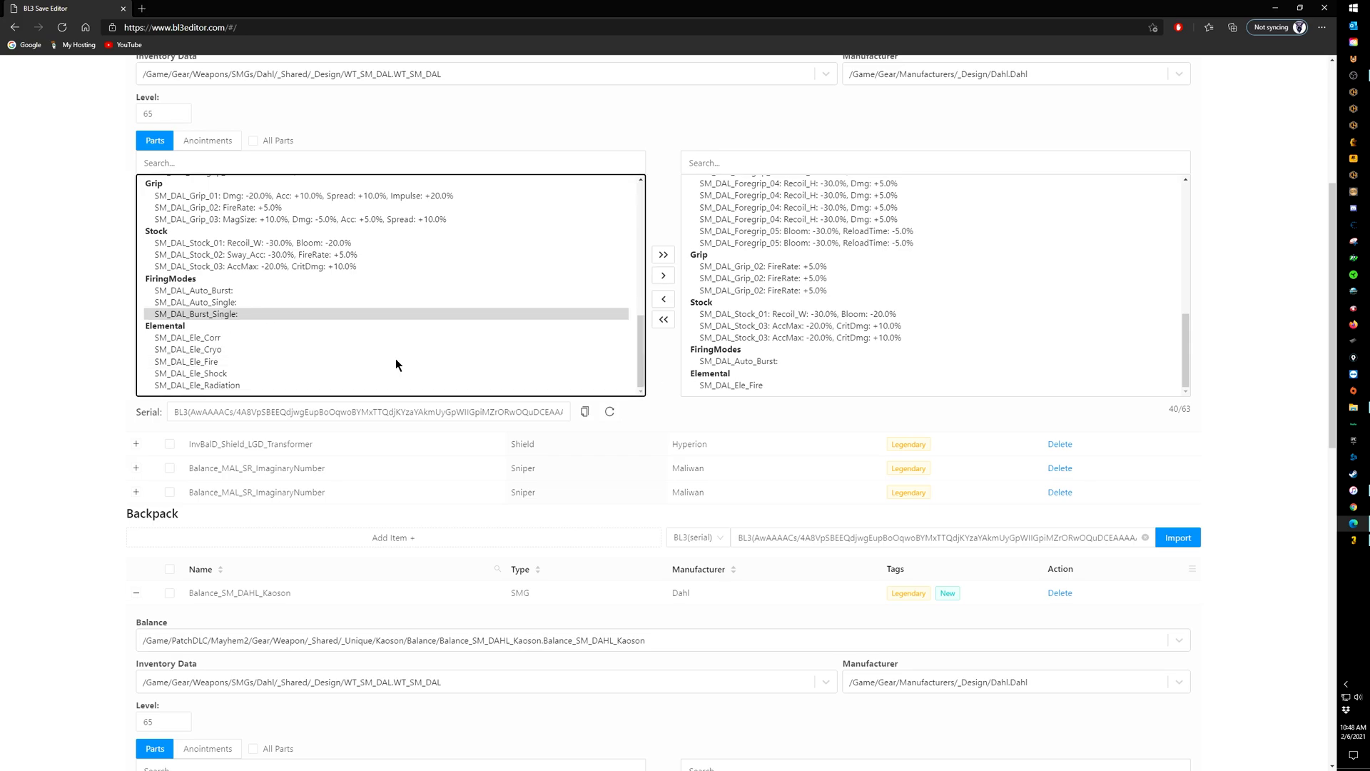
pyautogui.click(739, 361)
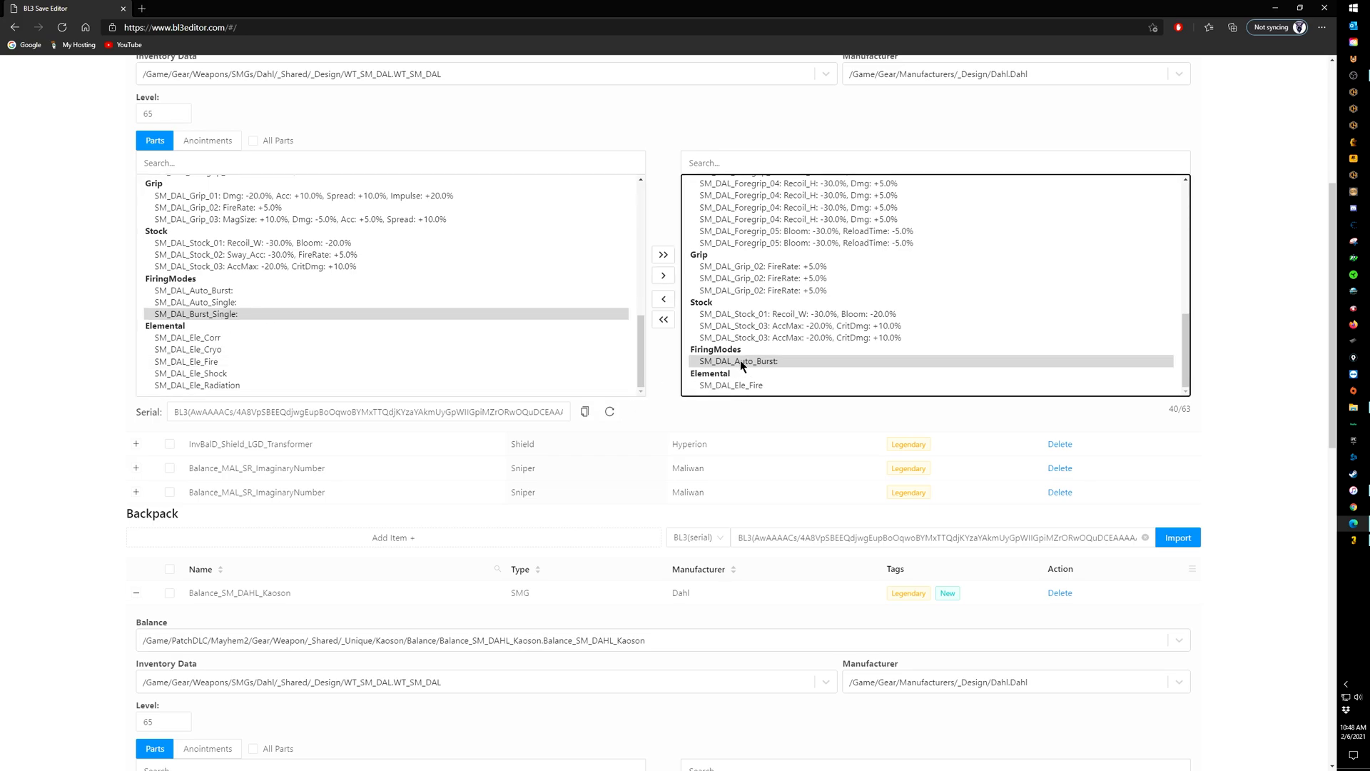
pyautogui.click(669, 304)
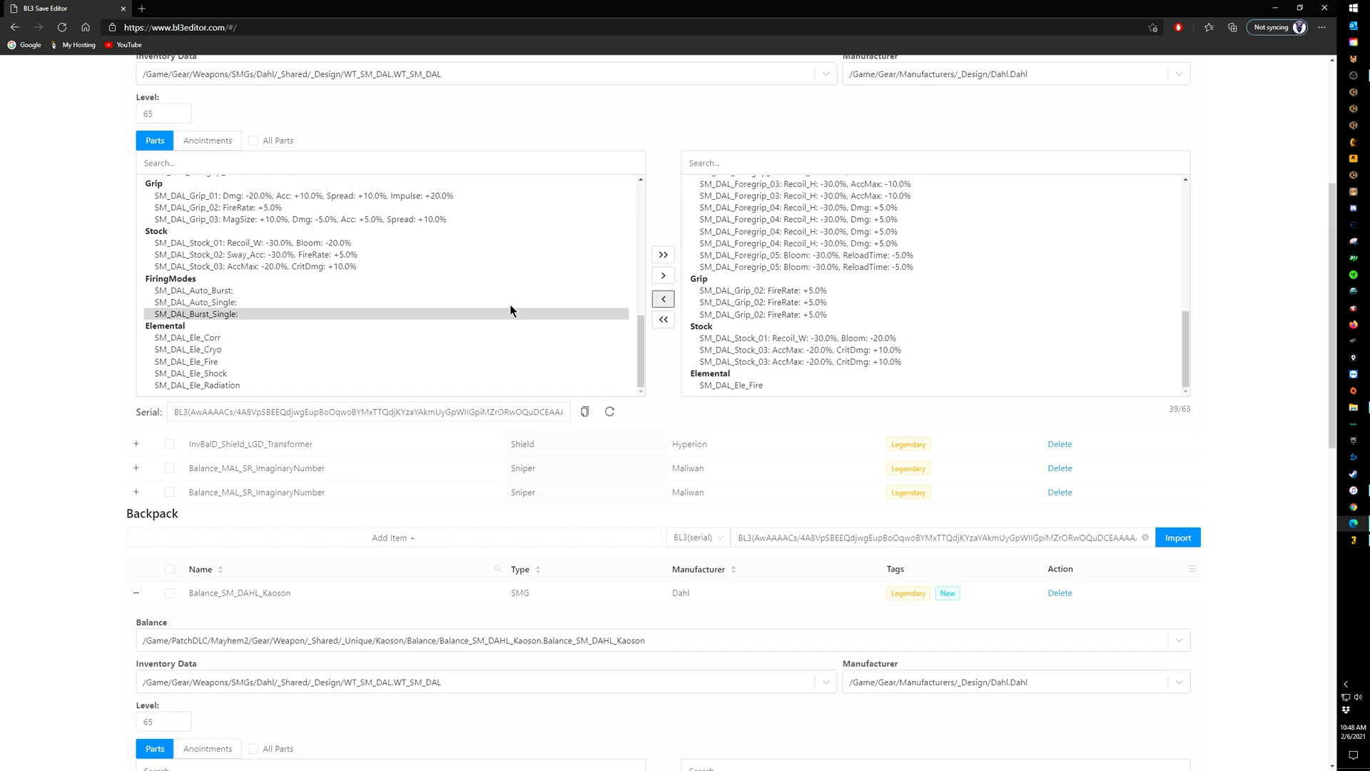
pyautogui.click(227, 303)
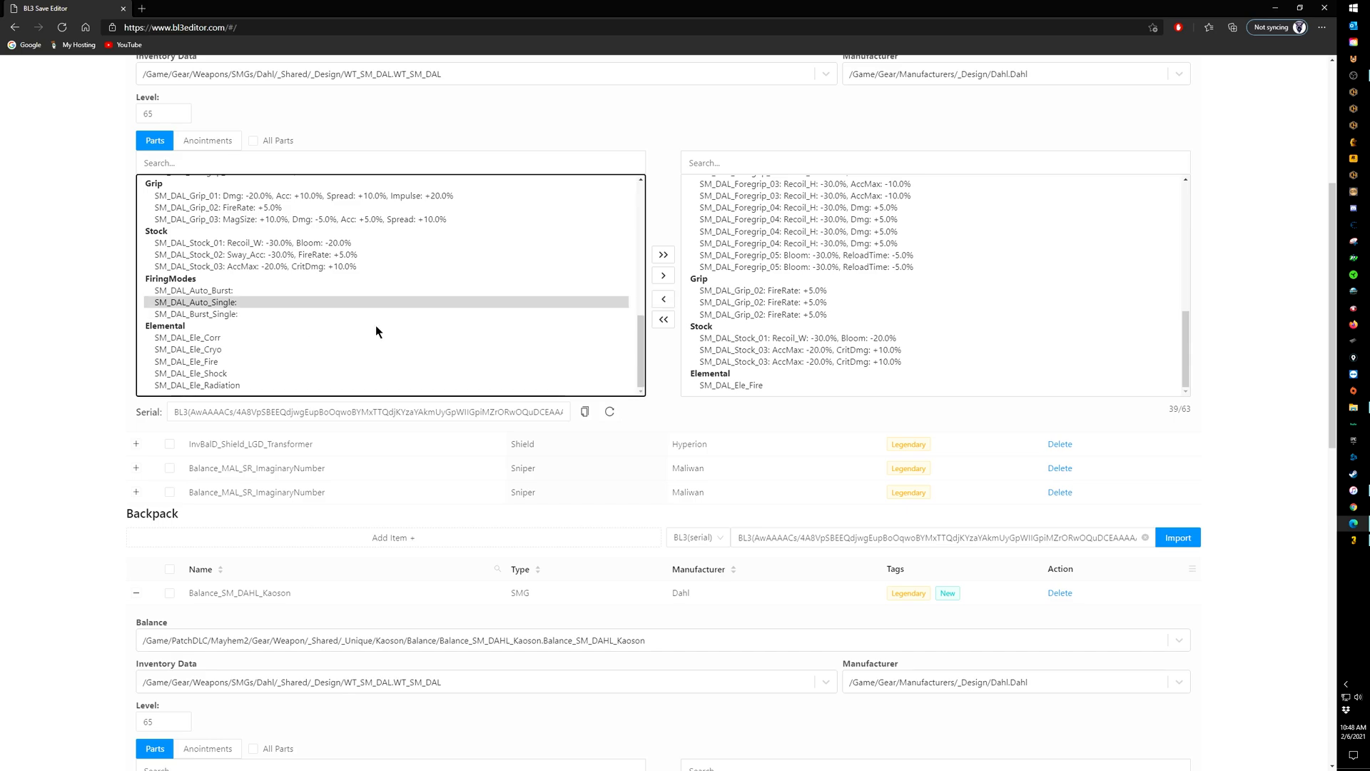
pyautogui.click(663, 276)
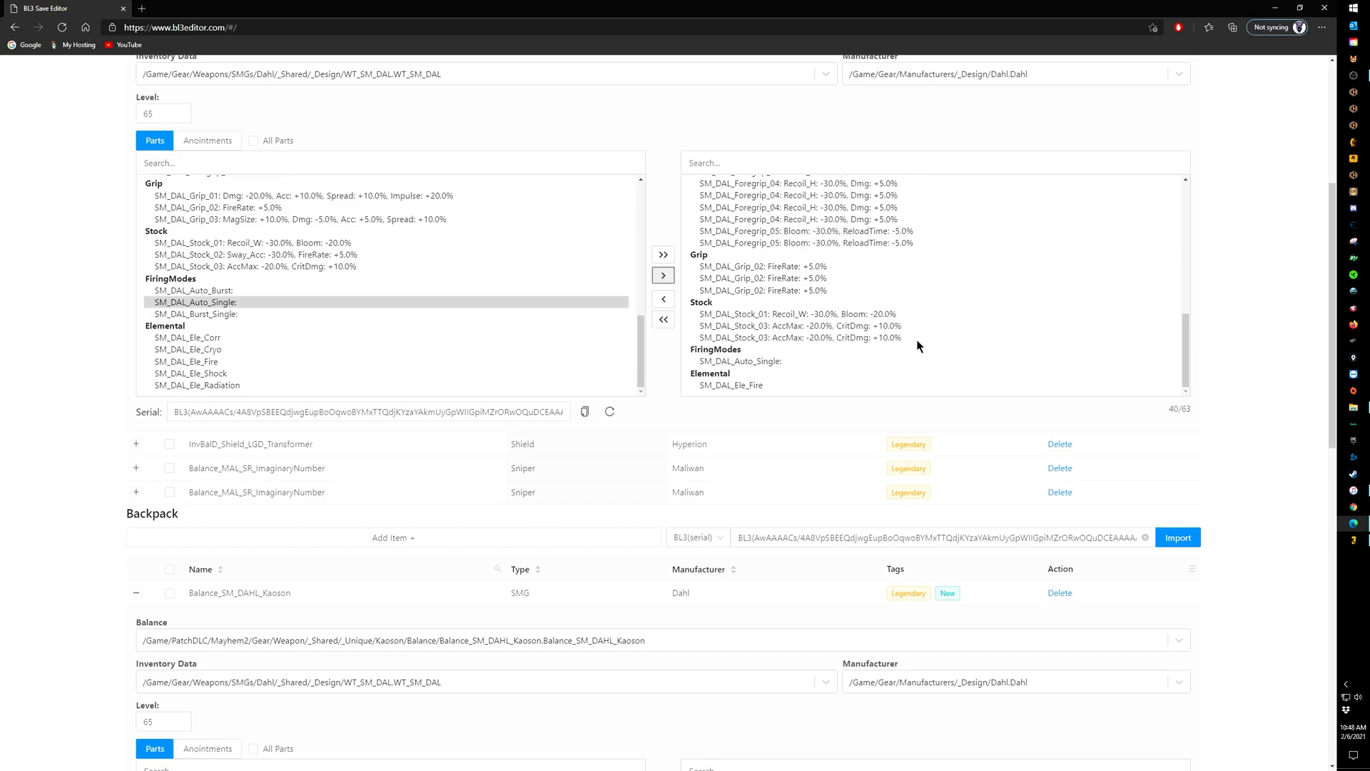
# Step: Add SM_DAL_Auto_Burst back to the second equipped Kaoson alongside SM_DAL_Auto_Single and review its installed parts
pyautogui.scroll(1, 945, 314)
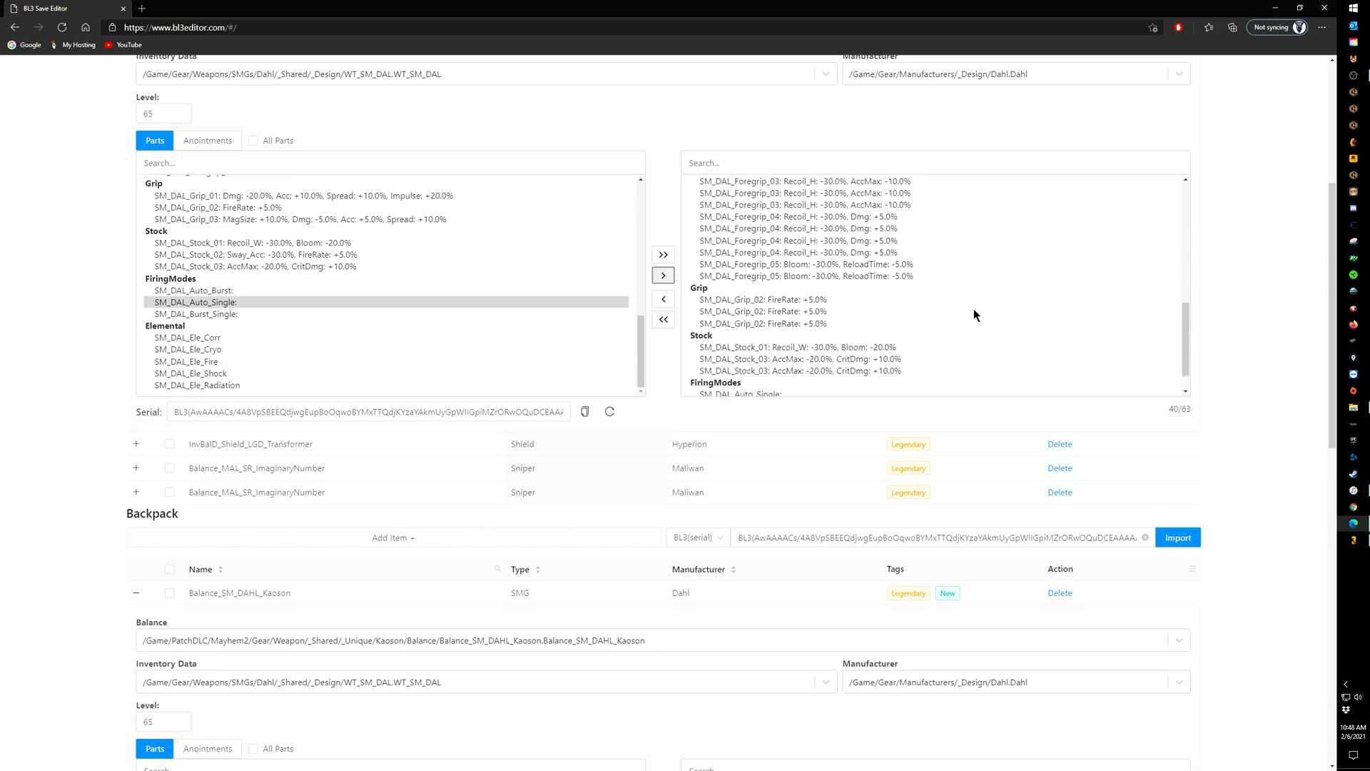
pyautogui.scroll(-1, 973, 308)
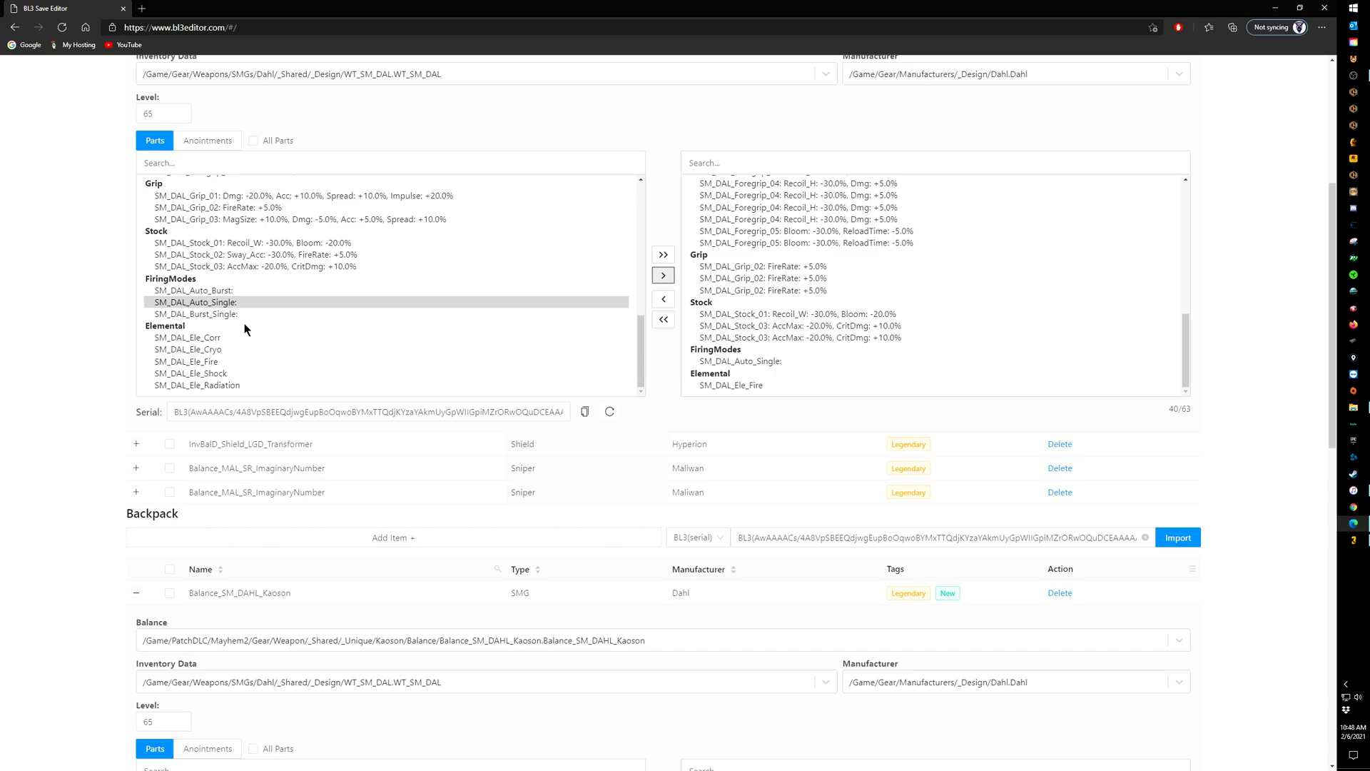
pyautogui.click(232, 293)
pyautogui.click(663, 275)
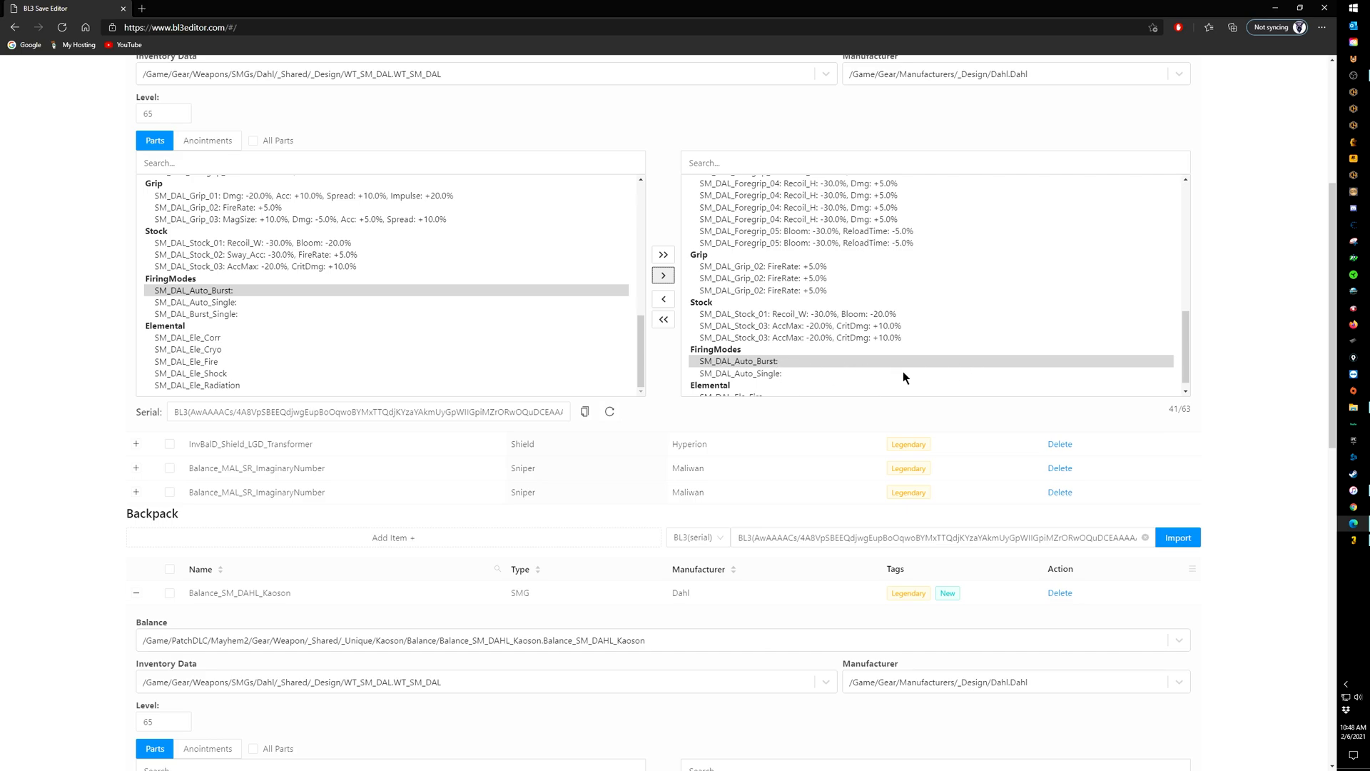
pyautogui.scroll(1, 972, 344)
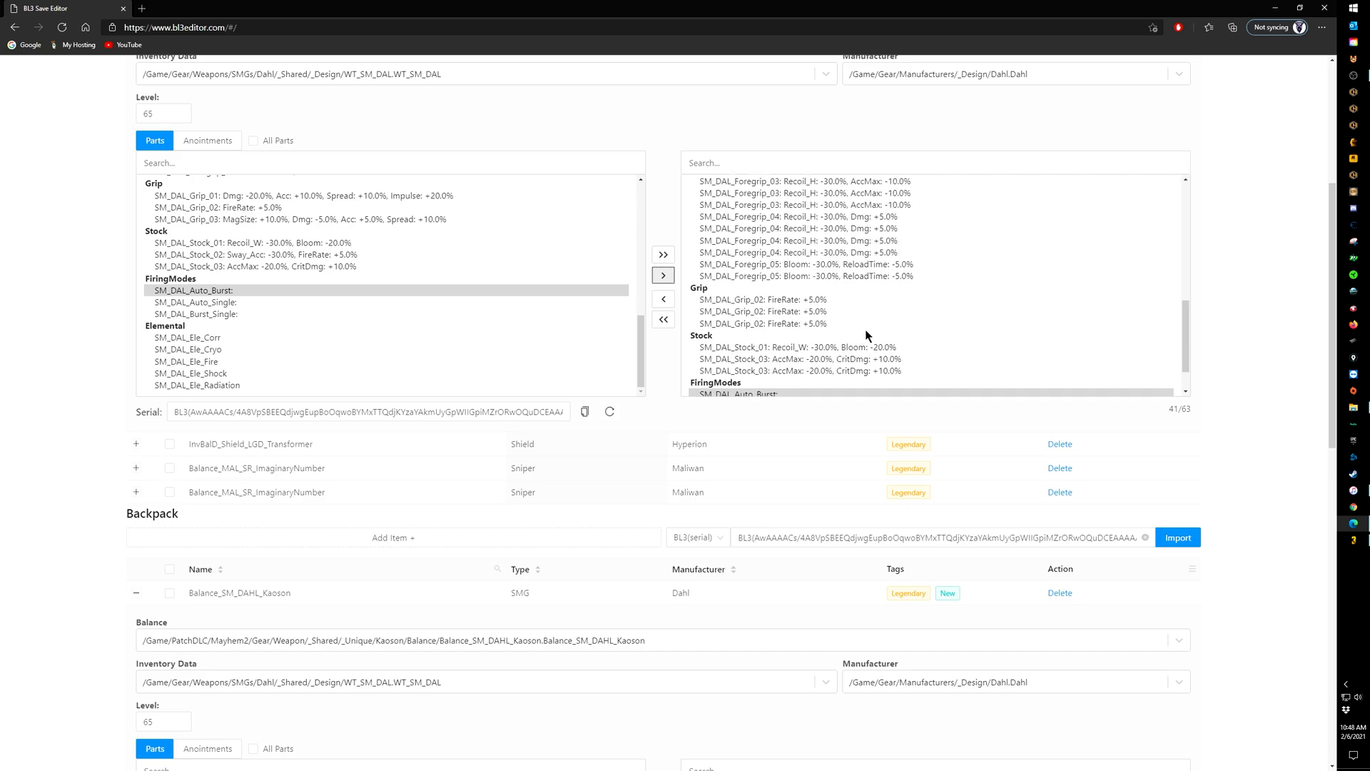
pyautogui.scroll(-3, 928, 314)
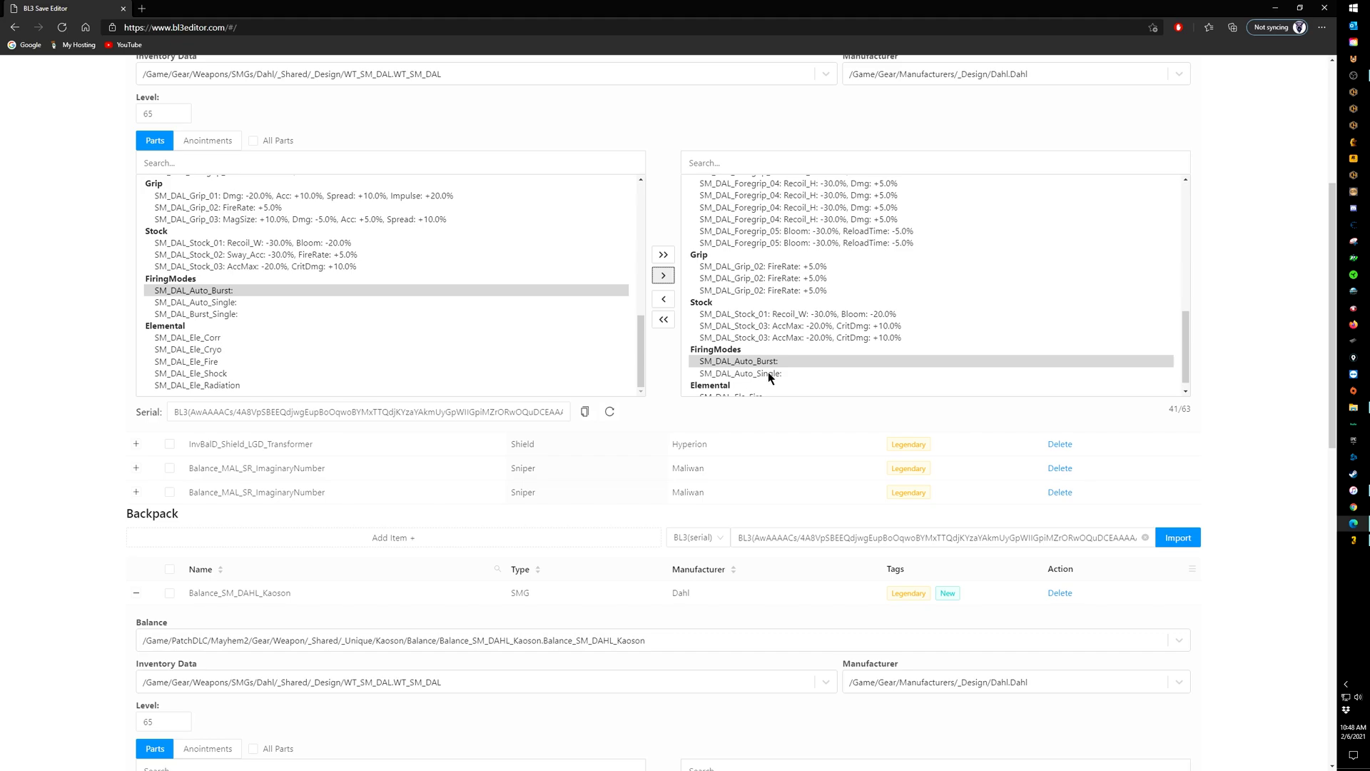
pyautogui.scroll(-1, 868, 297)
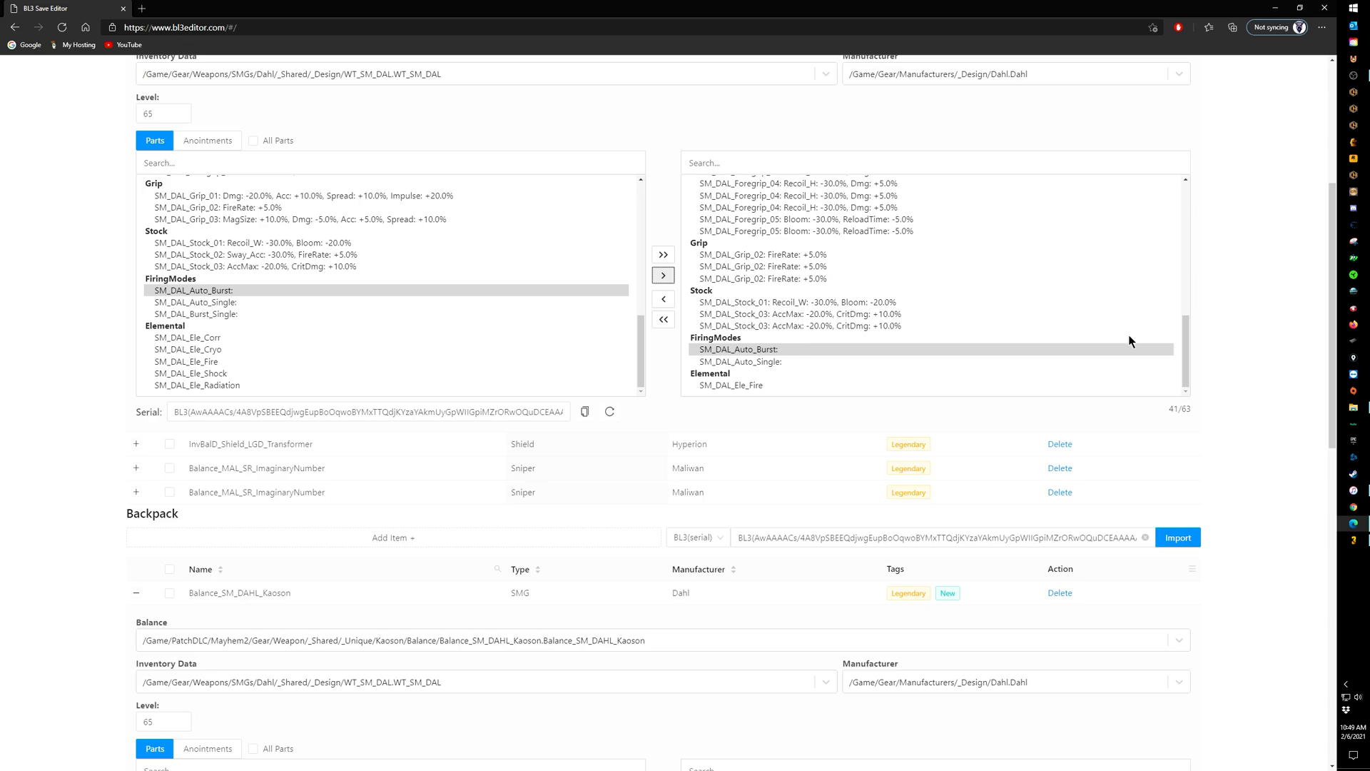
# Step: Collapse the second equipped Balance_SM_DAHL_Kaoson and the imported backpack Balance_SM_DAHL_Kaoson
pyautogui.scroll(5, 1150, 290)
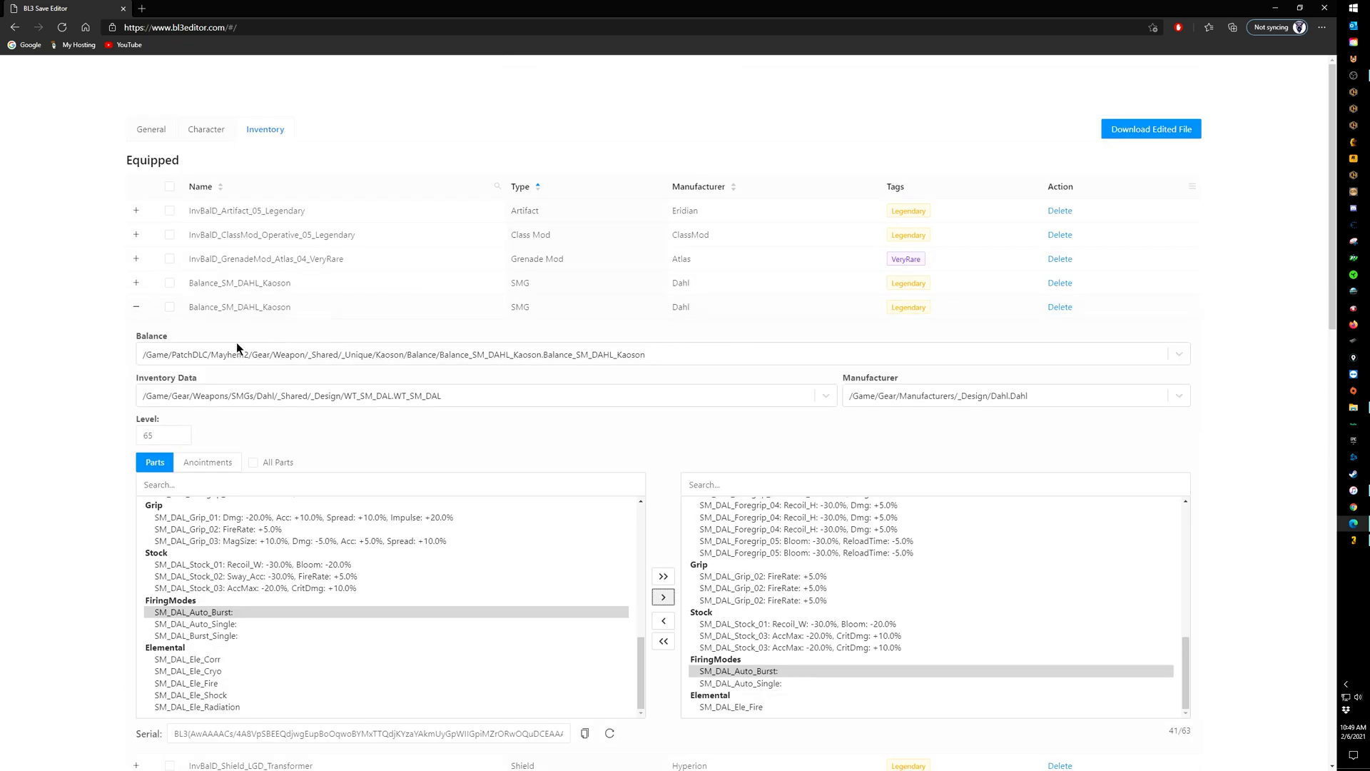
pyautogui.click(136, 308)
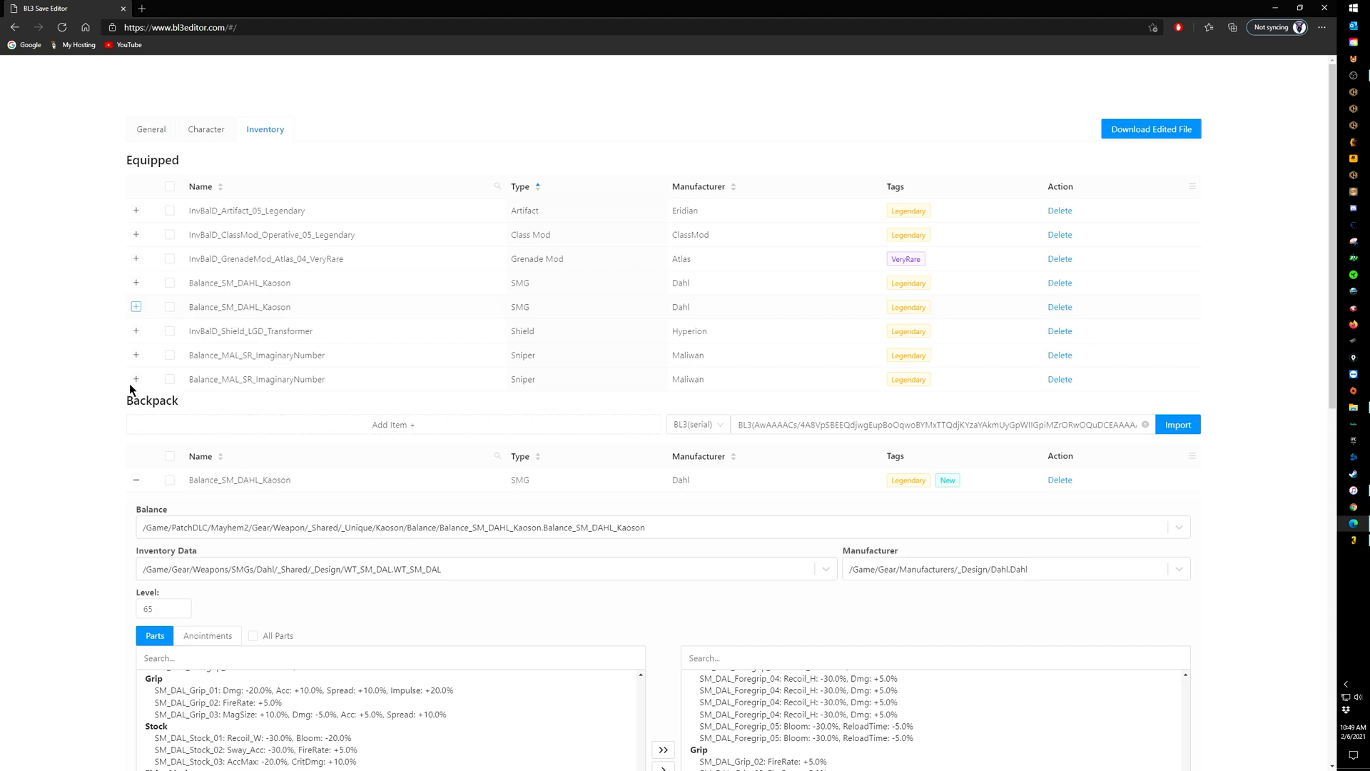
pyautogui.click(136, 480)
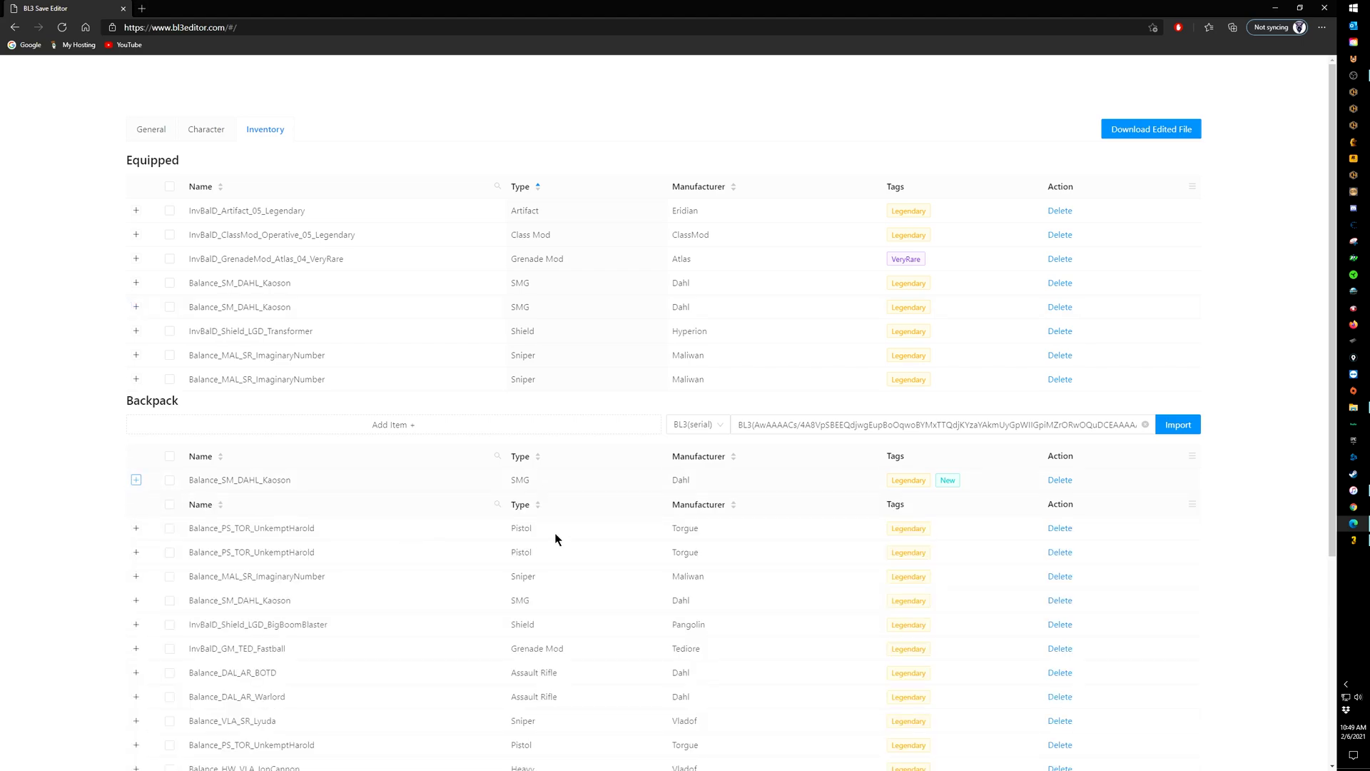
# Step: Expand the second equipped Balance_MAL_SR_ImaginaryNumber and replace its MAL_SR_Ele_Primary_Corr part with MAL_SR_Ele_Primary_Shock
pyautogui.click(136, 379)
pyautogui.scroll(-5, 996, 518)
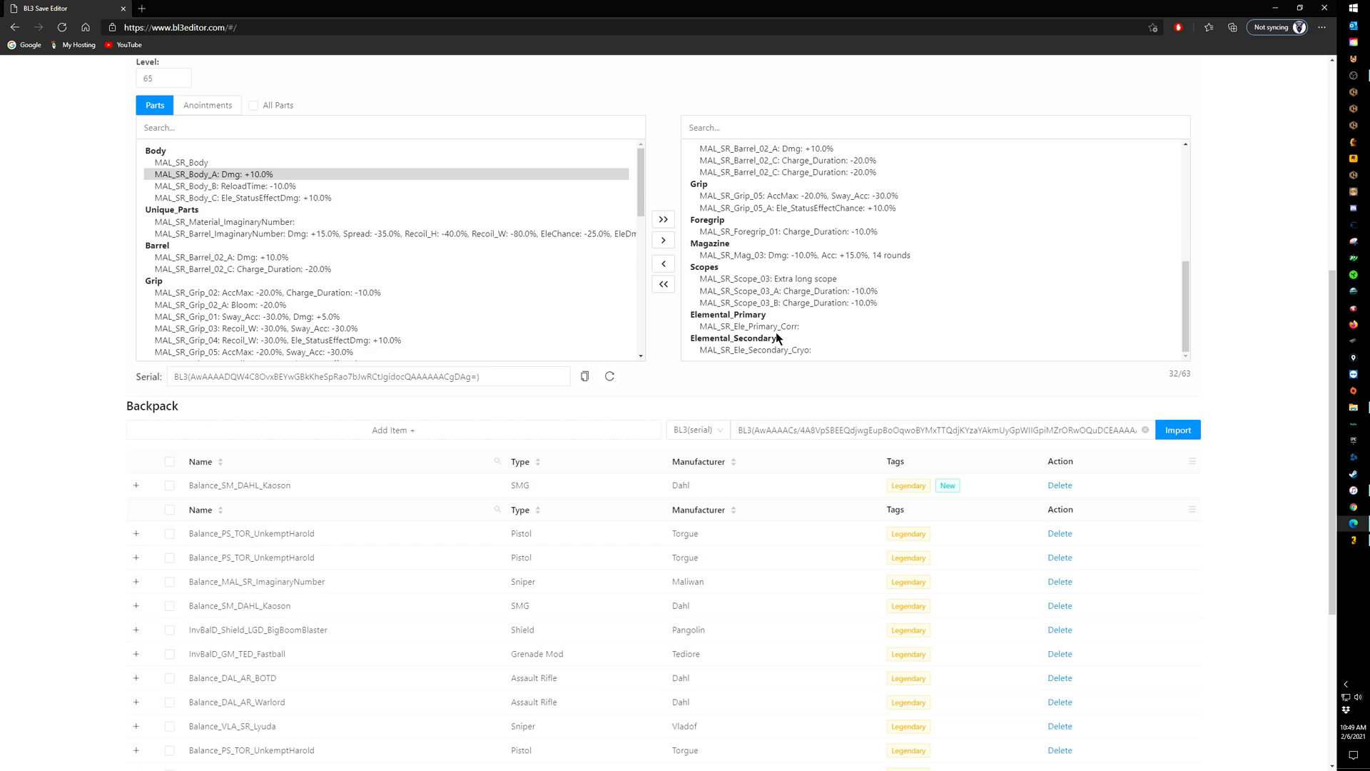
pyautogui.scroll(-6, 426, 299)
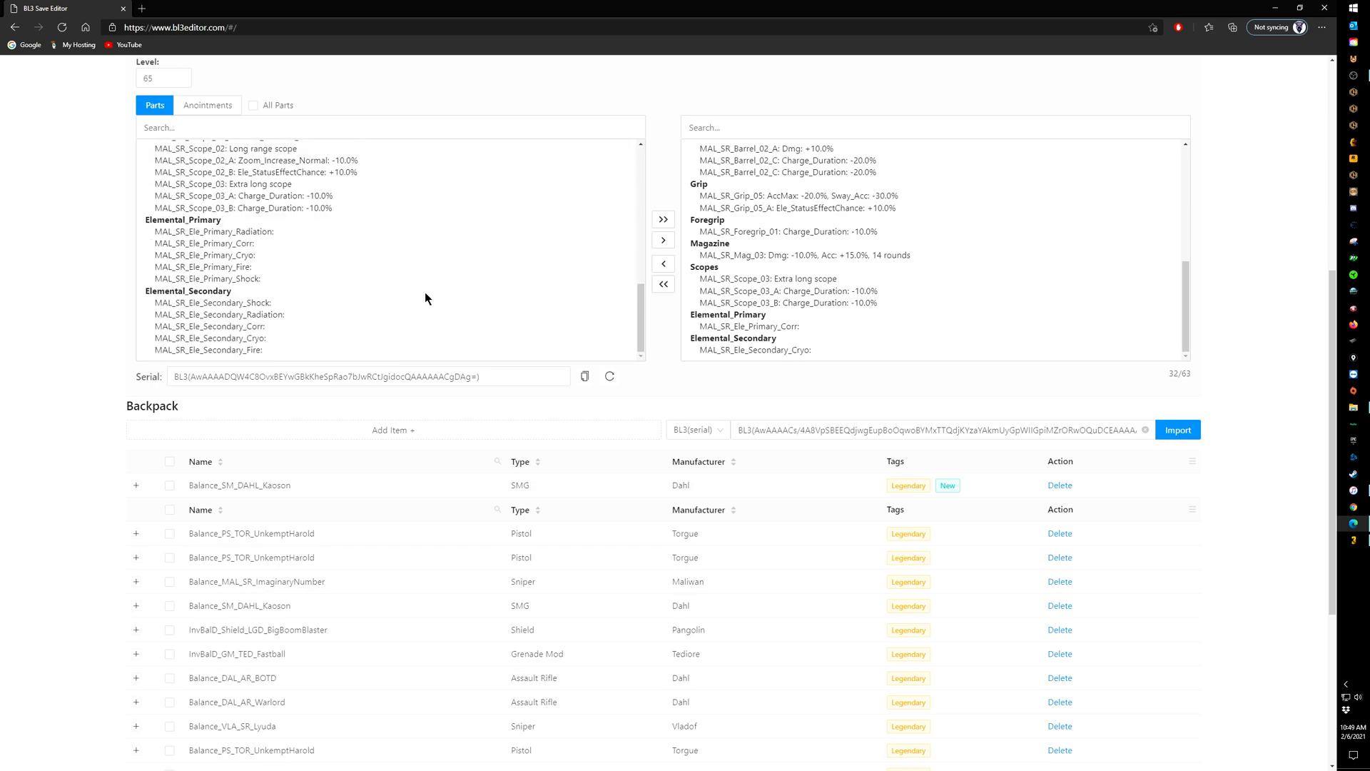
pyautogui.click(238, 277)
pyautogui.click(738, 327)
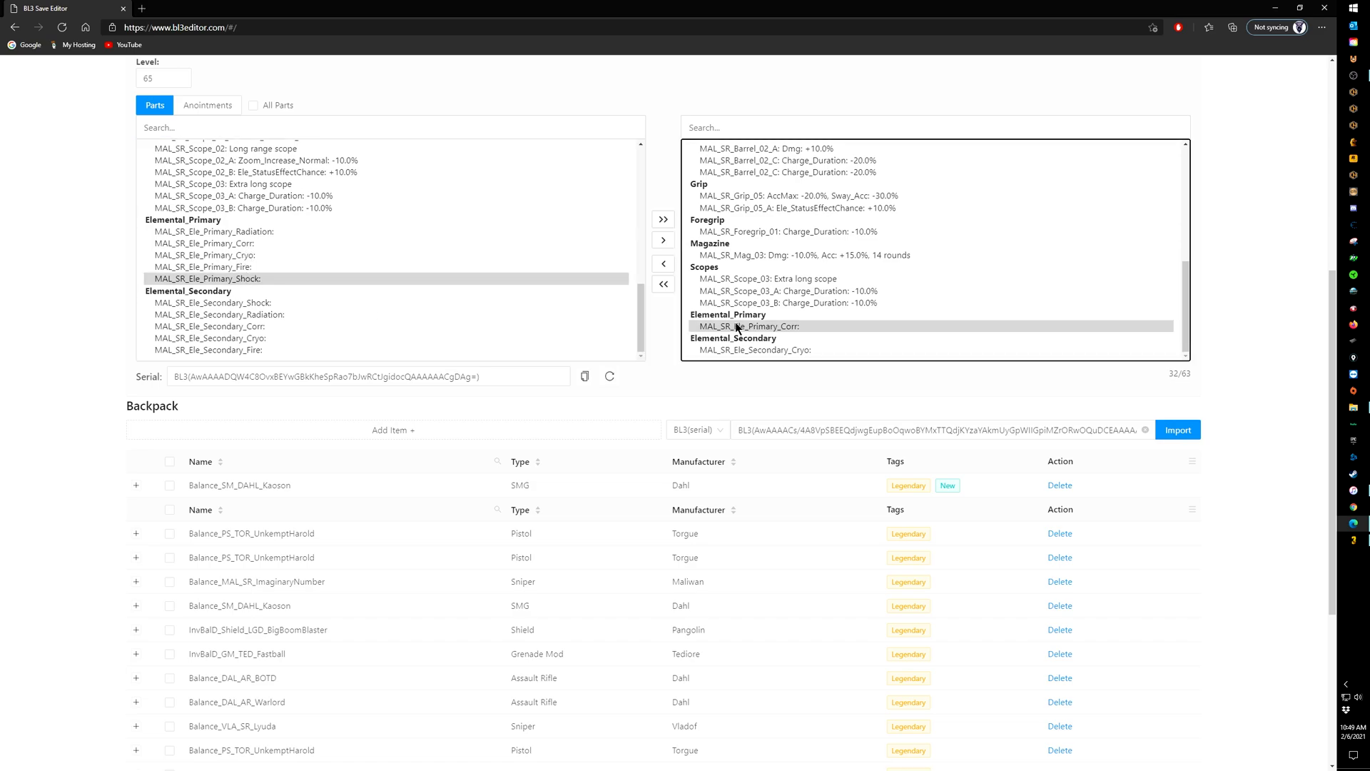
pyautogui.click(664, 264)
pyautogui.click(664, 243)
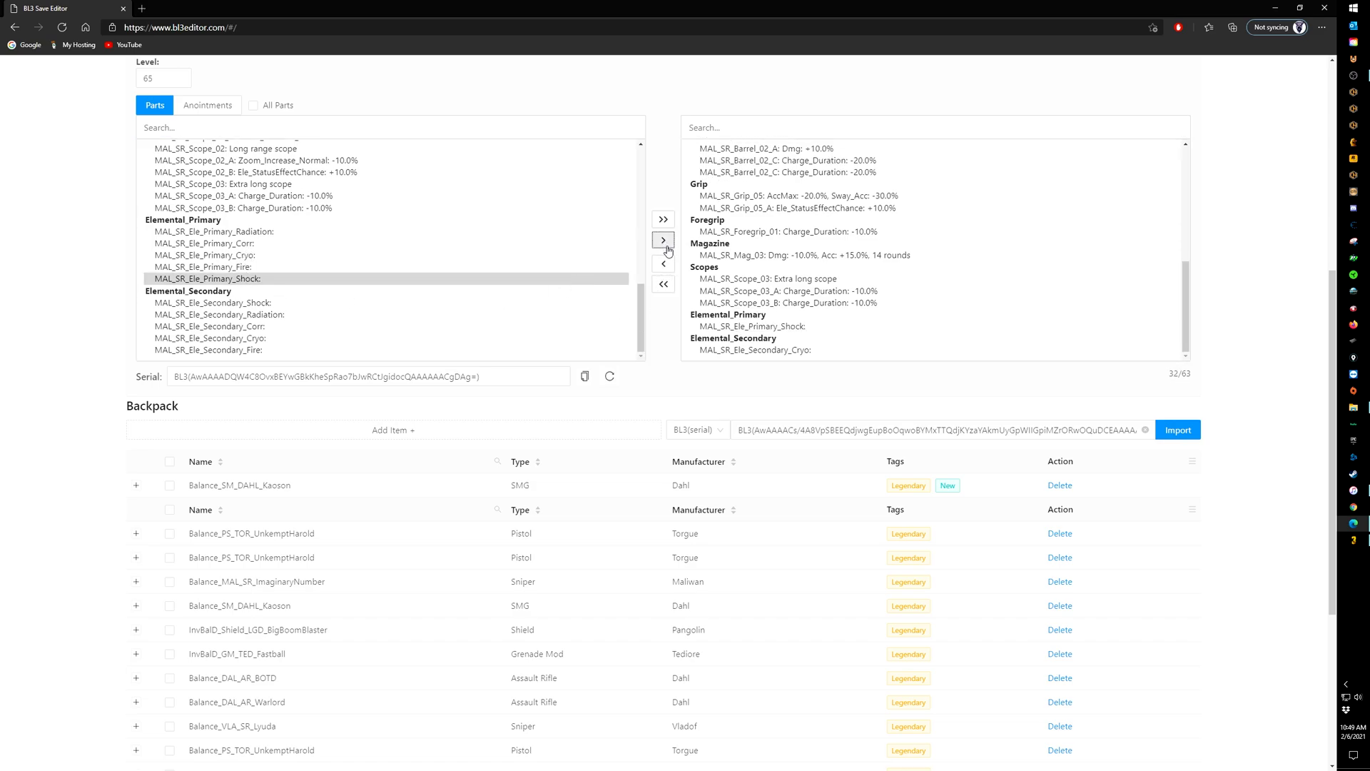
# Step: Replace the sniper rifle's MAL_SR_Ele_Secondary_Cryo part with MAL_SR_Ele_Secondary_Radiation and review its installed parts
pyautogui.click(782, 348)
pyautogui.click(664, 263)
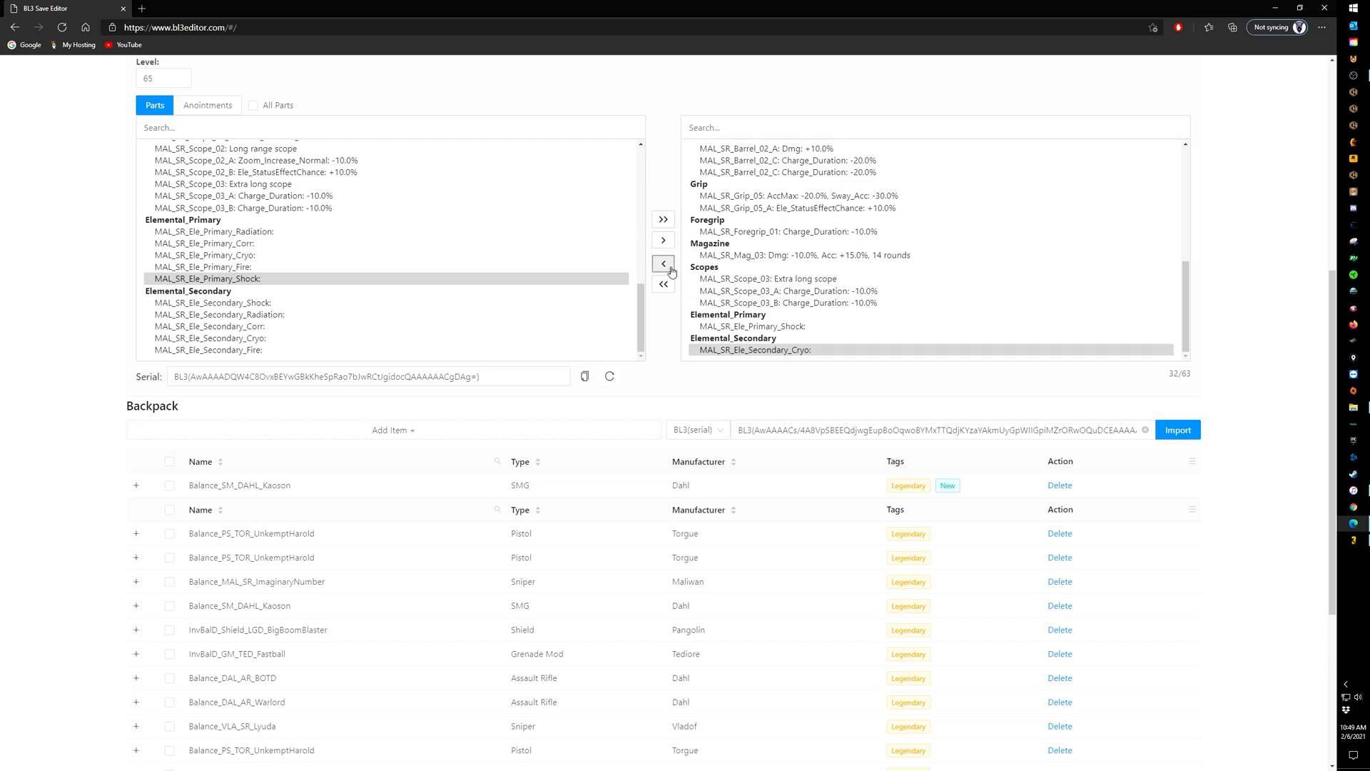
pyautogui.click(268, 316)
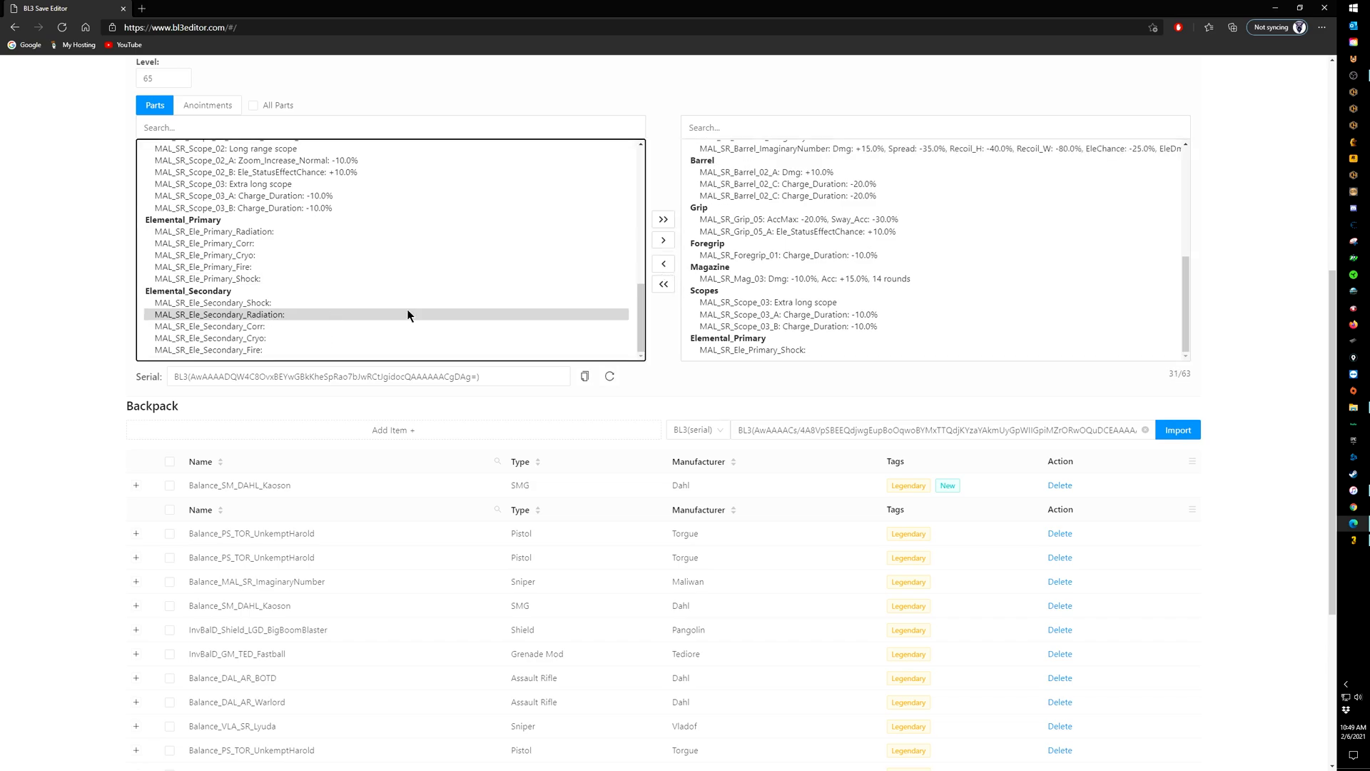
pyautogui.click(663, 240)
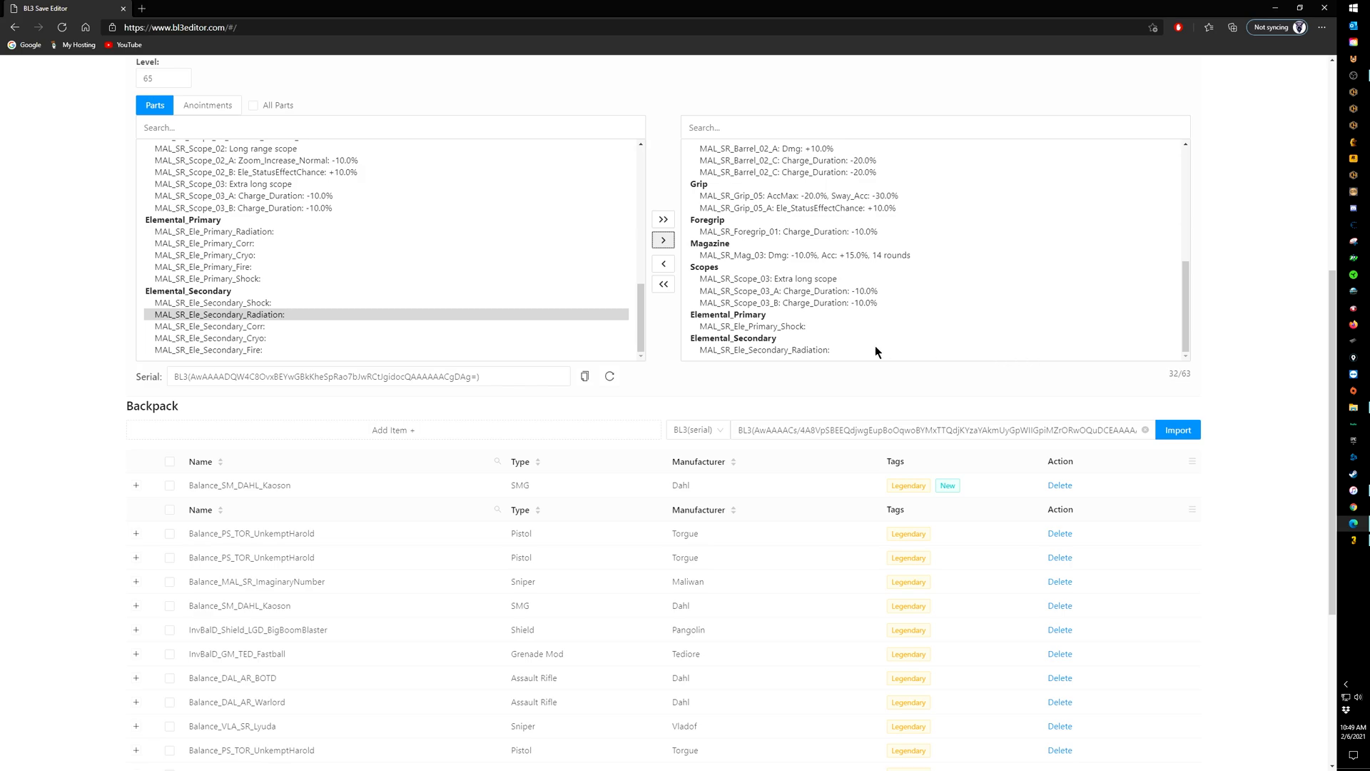
pyautogui.scroll(2, 838, 328)
pyautogui.scroll(3, 996, 263)
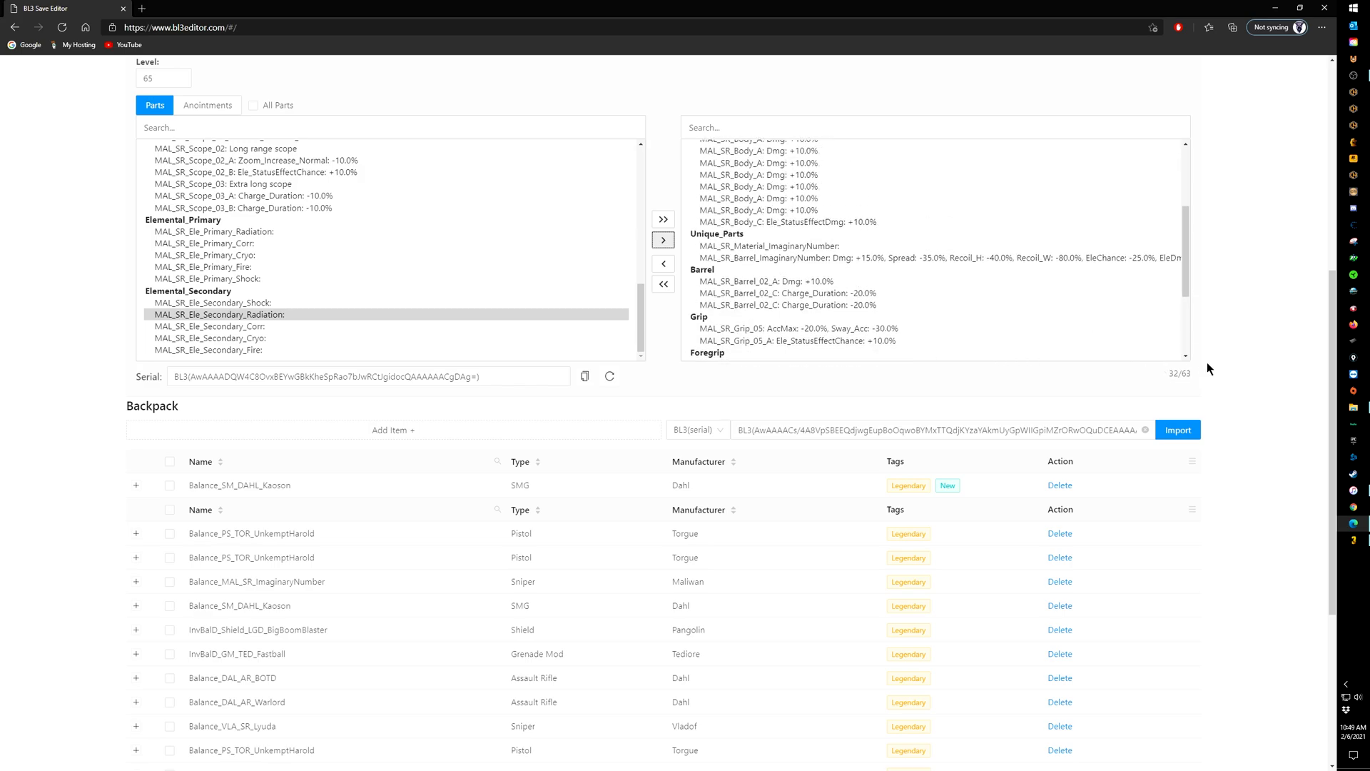
pyautogui.scroll(6, 54, 215)
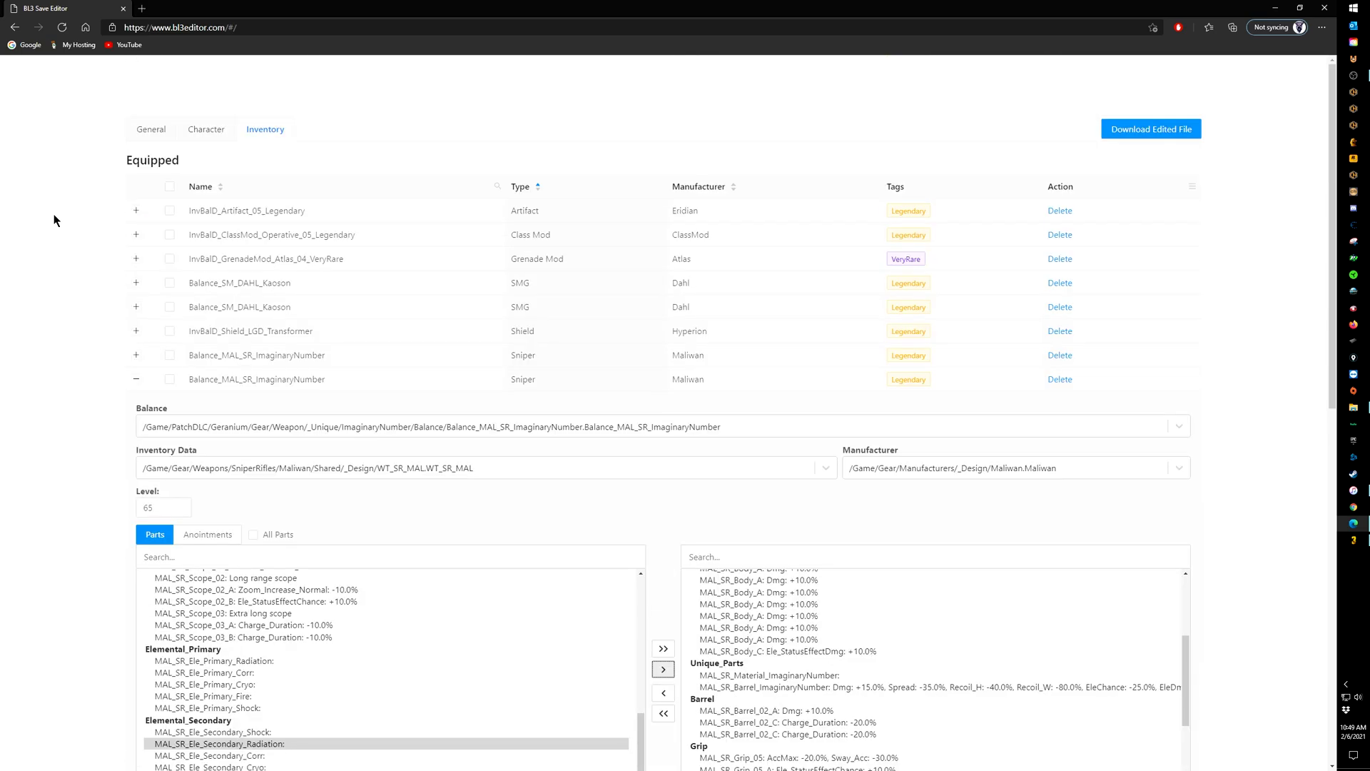
# Step: Collapse the equipped sniper rifle and expand InvBalD_Artifact_05_Legendary to view its installed anointments
pyautogui.click(136, 379)
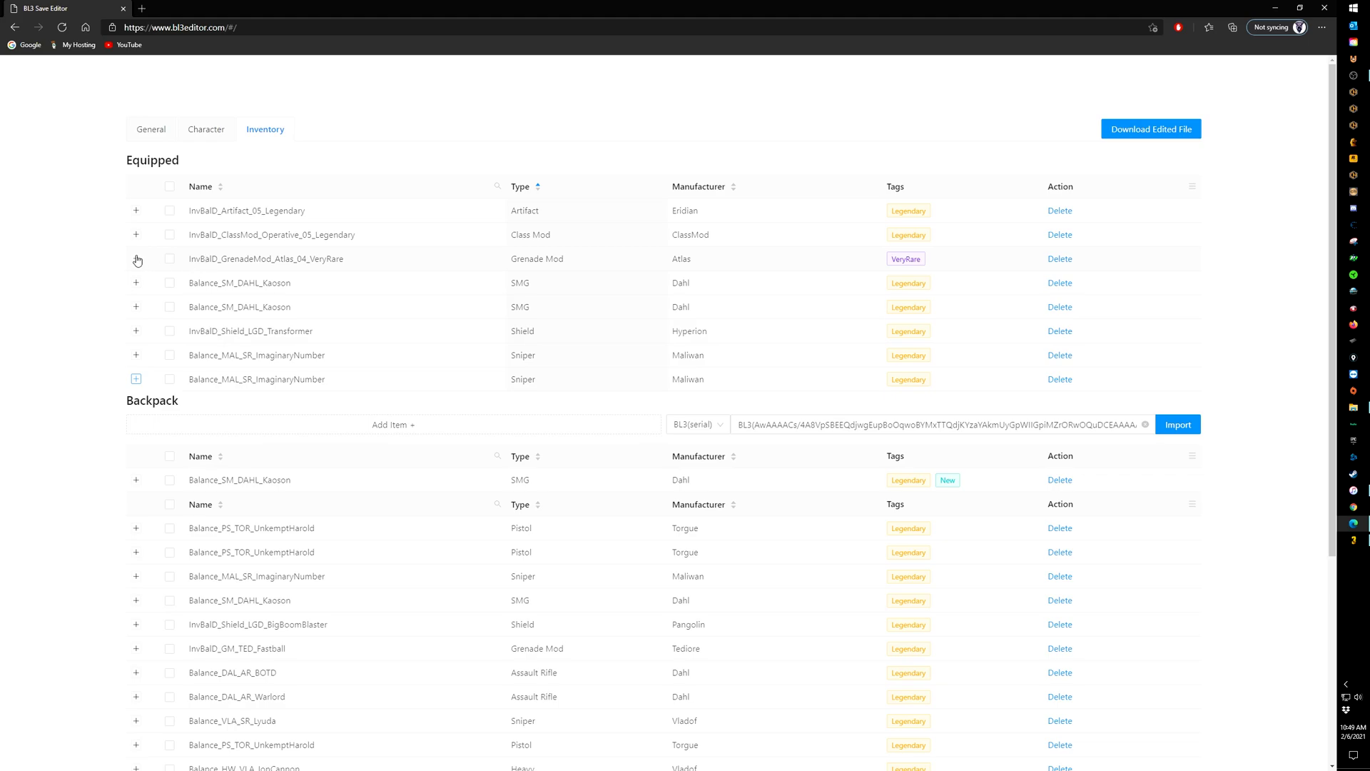
pyautogui.click(136, 210)
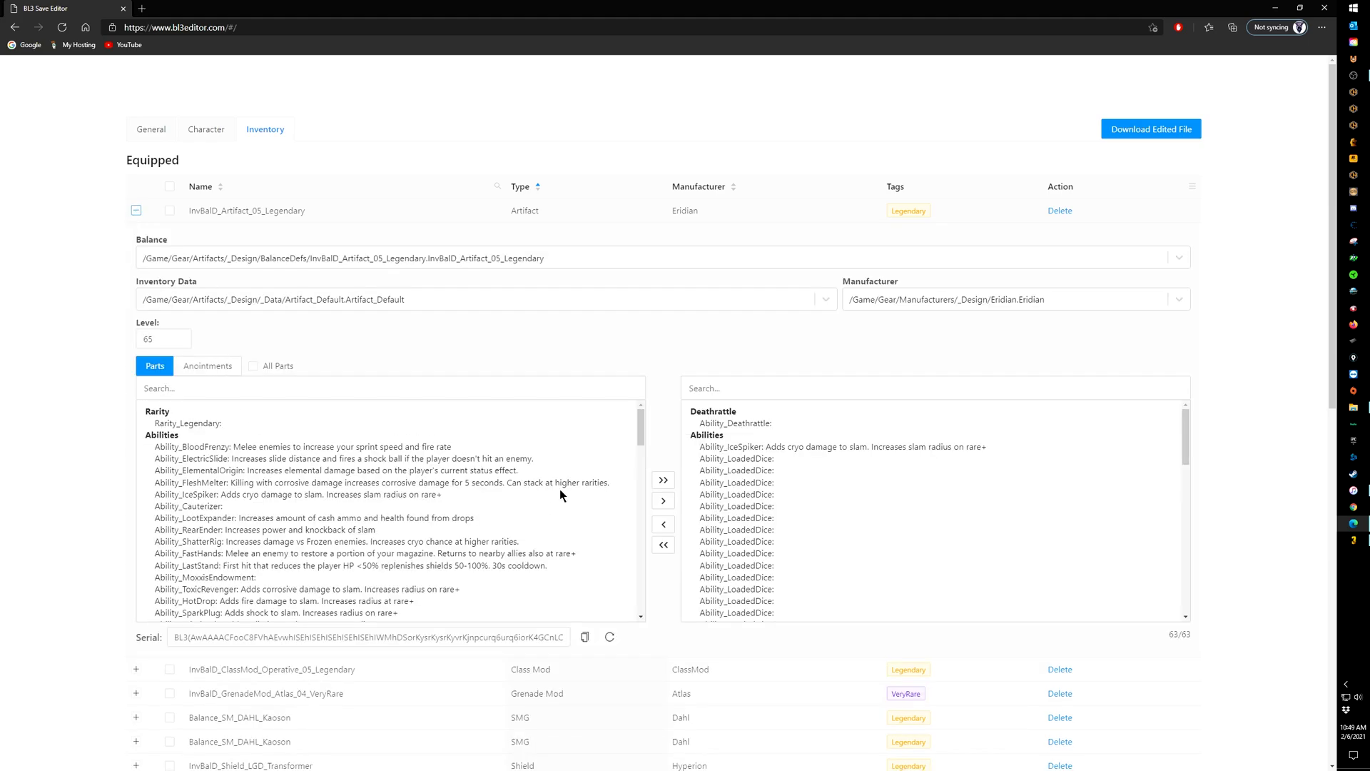
pyautogui.click(208, 366)
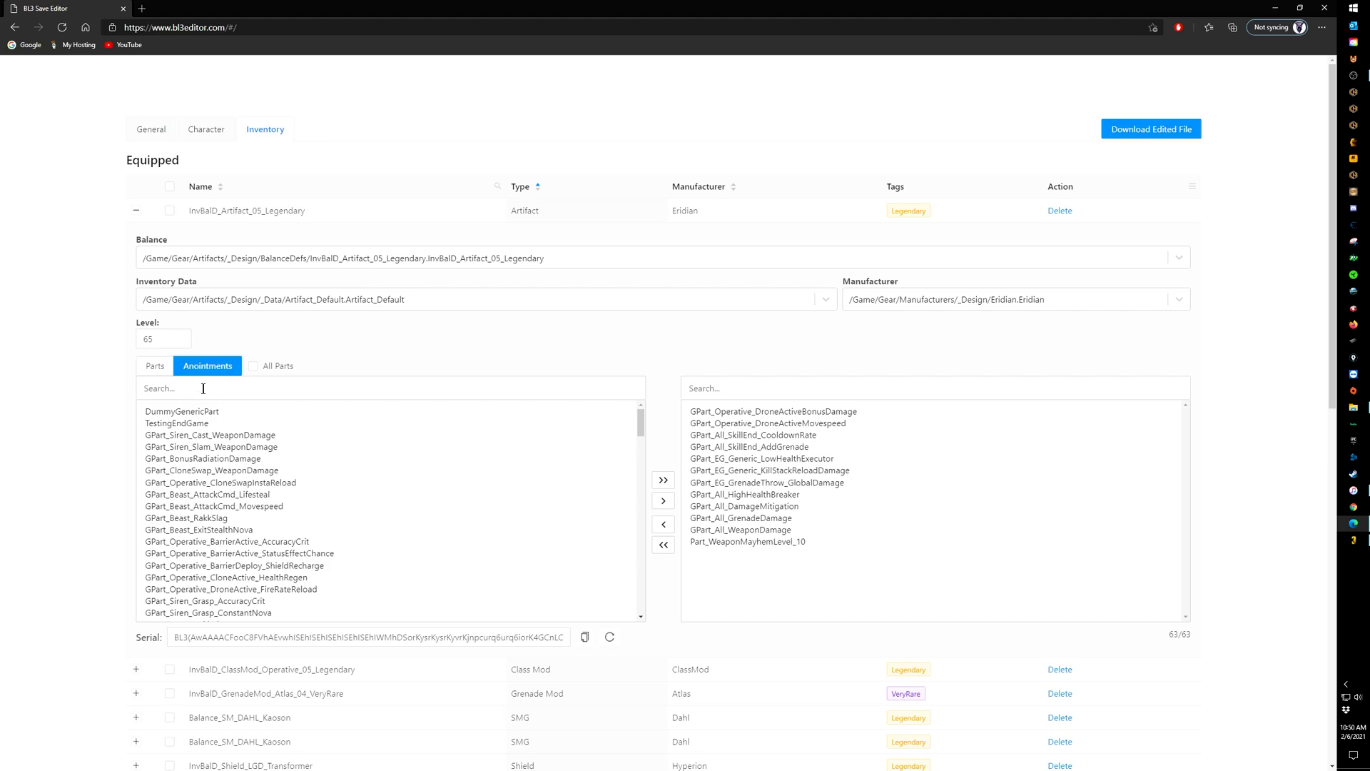
# Step: Review the legendary artifact's installed parts through its SecondaryStats and PrimaryStats entries
pyautogui.click(156, 367)
pyautogui.scroll(-2, 1009, 525)
pyautogui.scroll(-3, 1010, 528)
pyautogui.scroll(-6, 1016, 521)
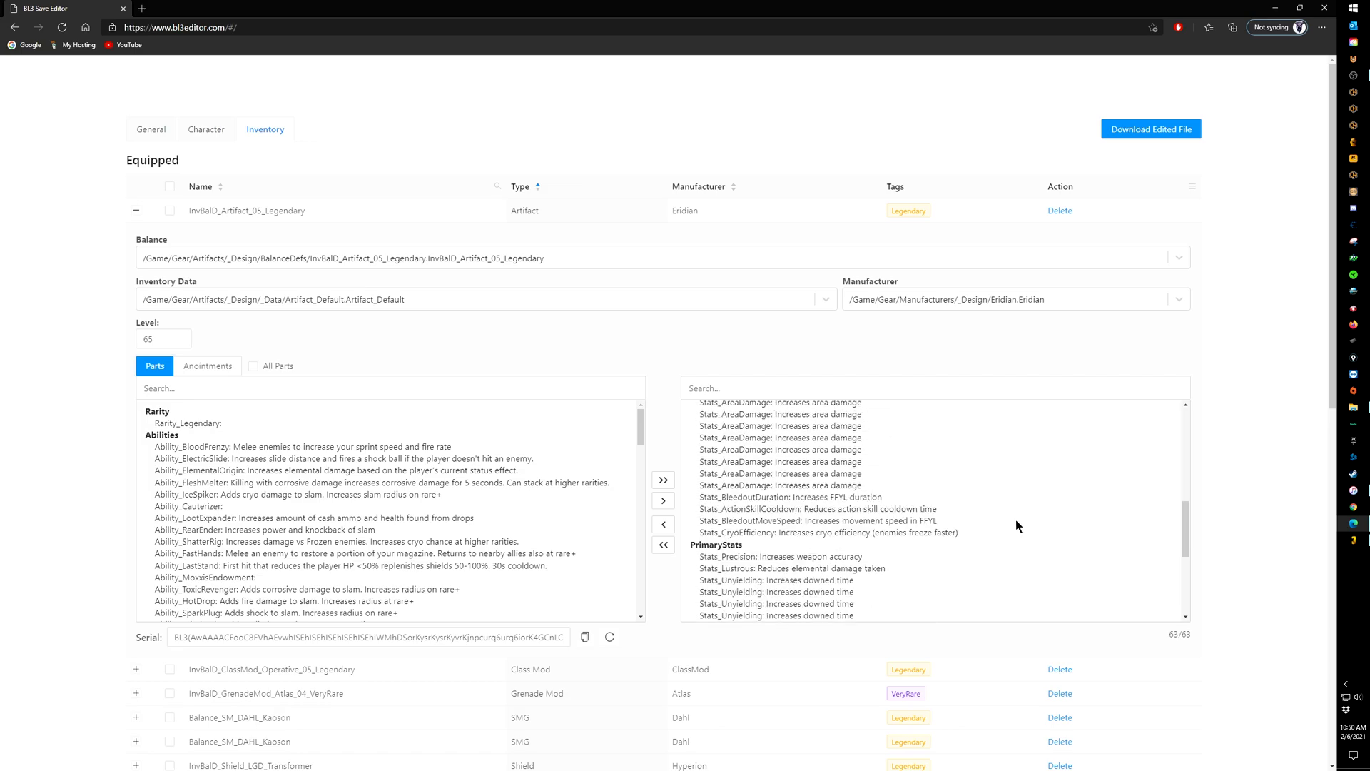
pyautogui.scroll(-1, 1060, 528)
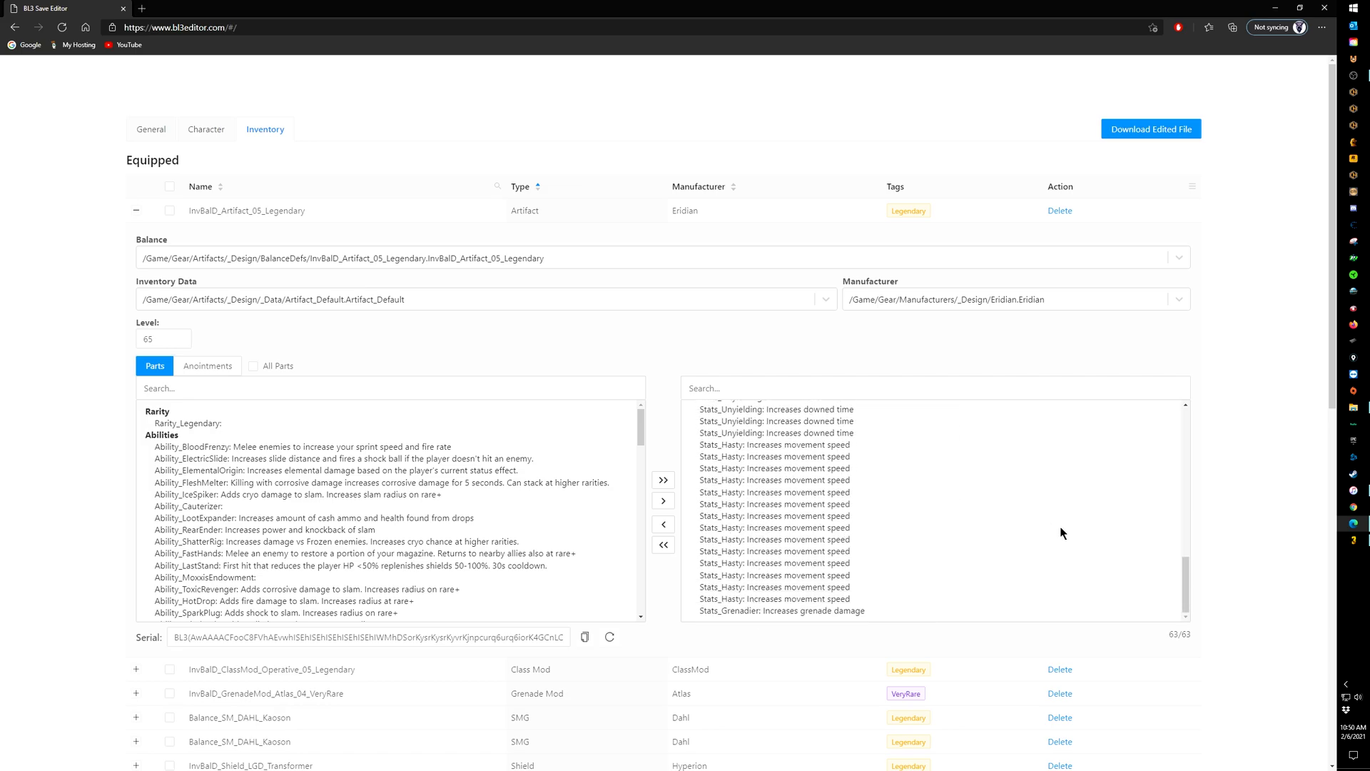
pyautogui.scroll(1, 1060, 529)
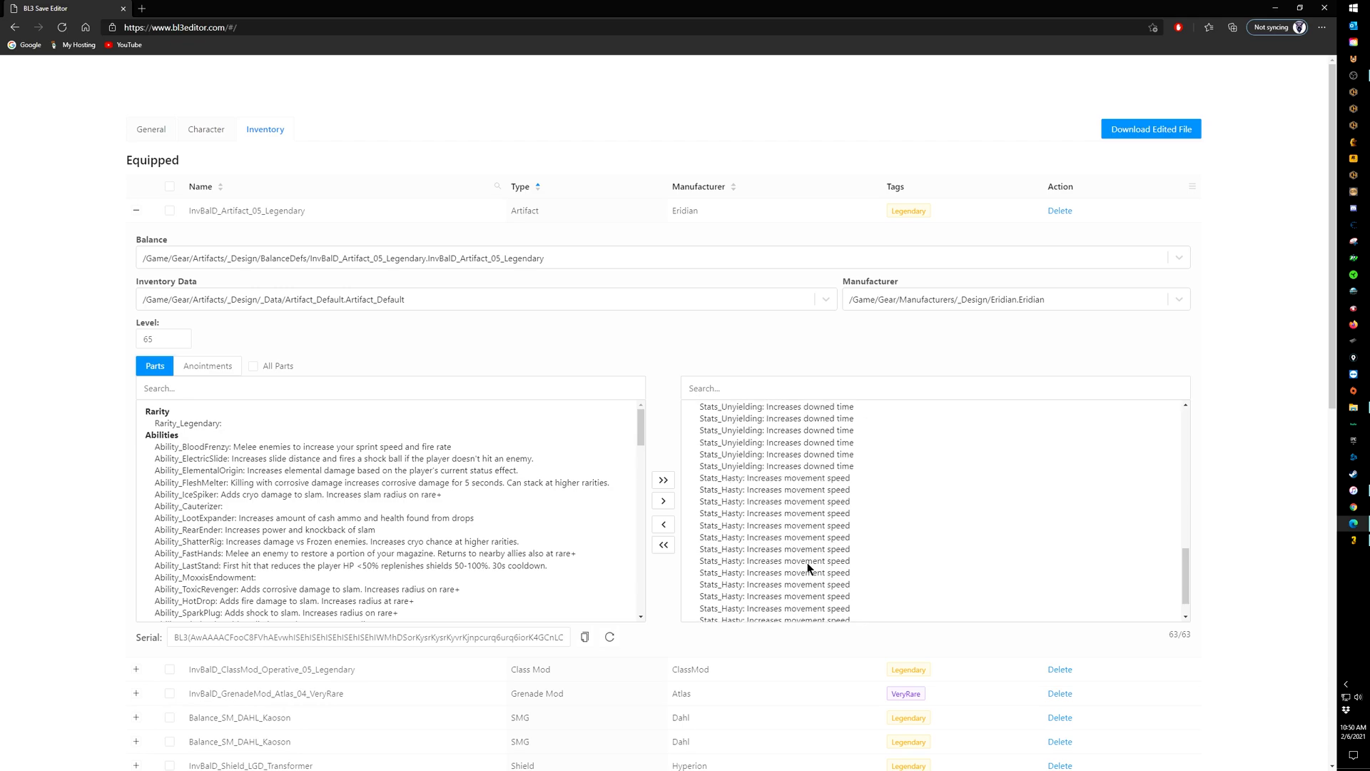
pyautogui.scroll(-1, 806, 563)
pyautogui.scroll(3, 940, 548)
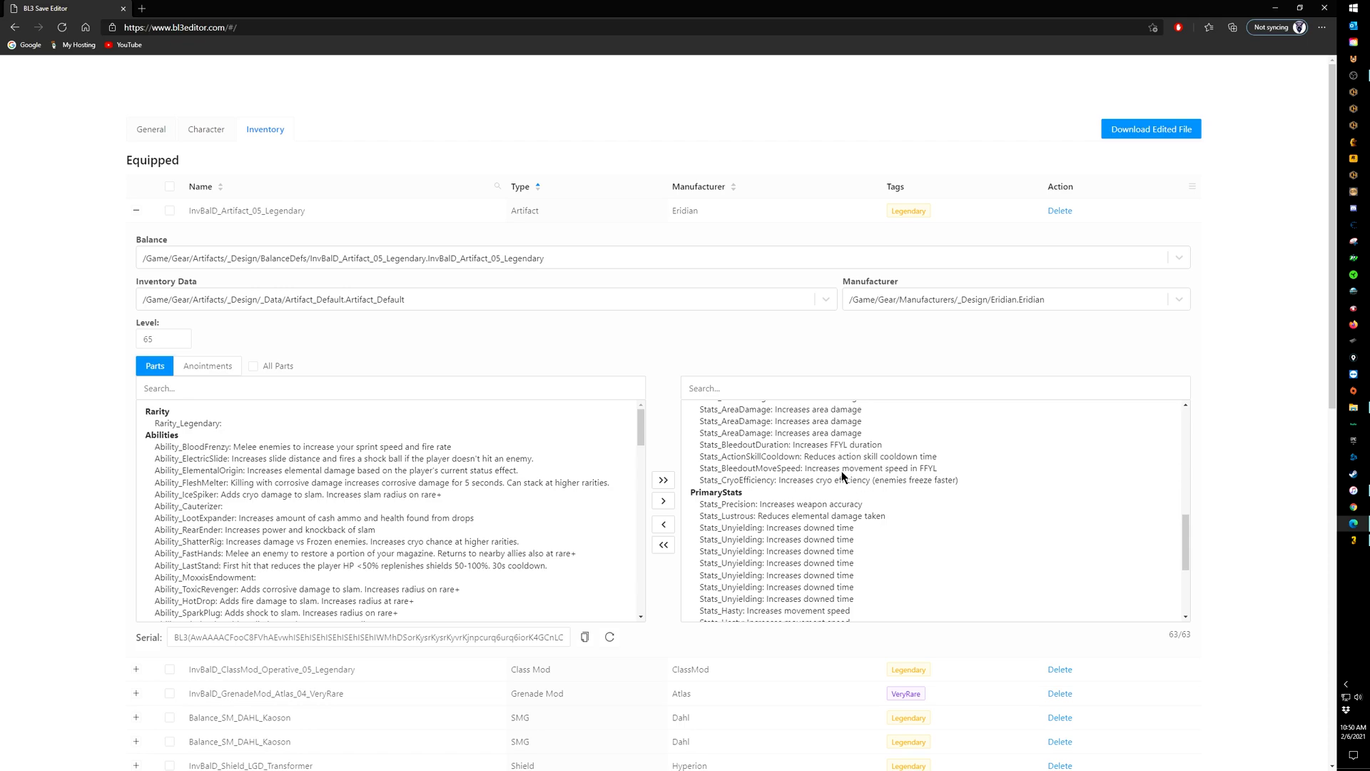
pyautogui.scroll(2, 842, 471)
# Step: Browse the artifact's available abilities, SecondaryStats and PrimaryStats parts, and collapse the artifact
pyautogui.scroll(-5, 360, 512)
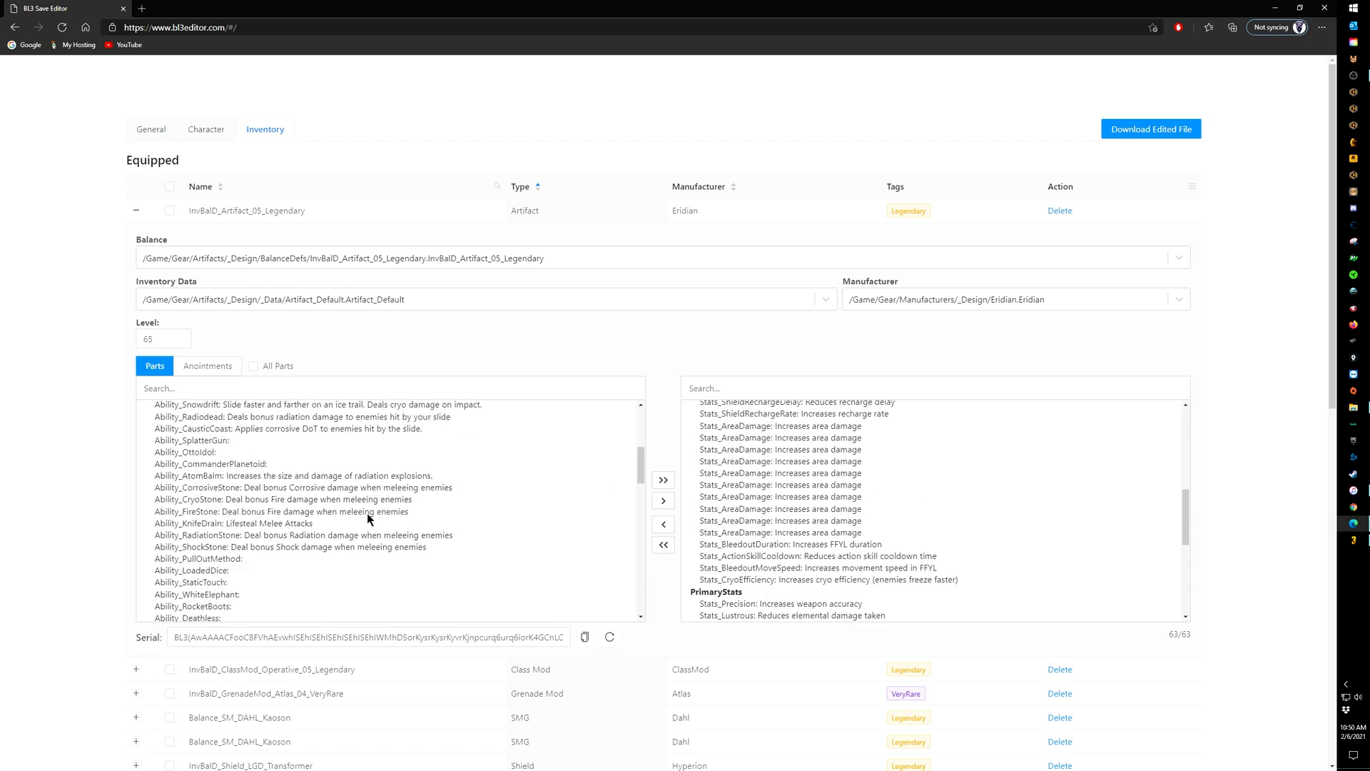
pyautogui.scroll(-10, 366, 514)
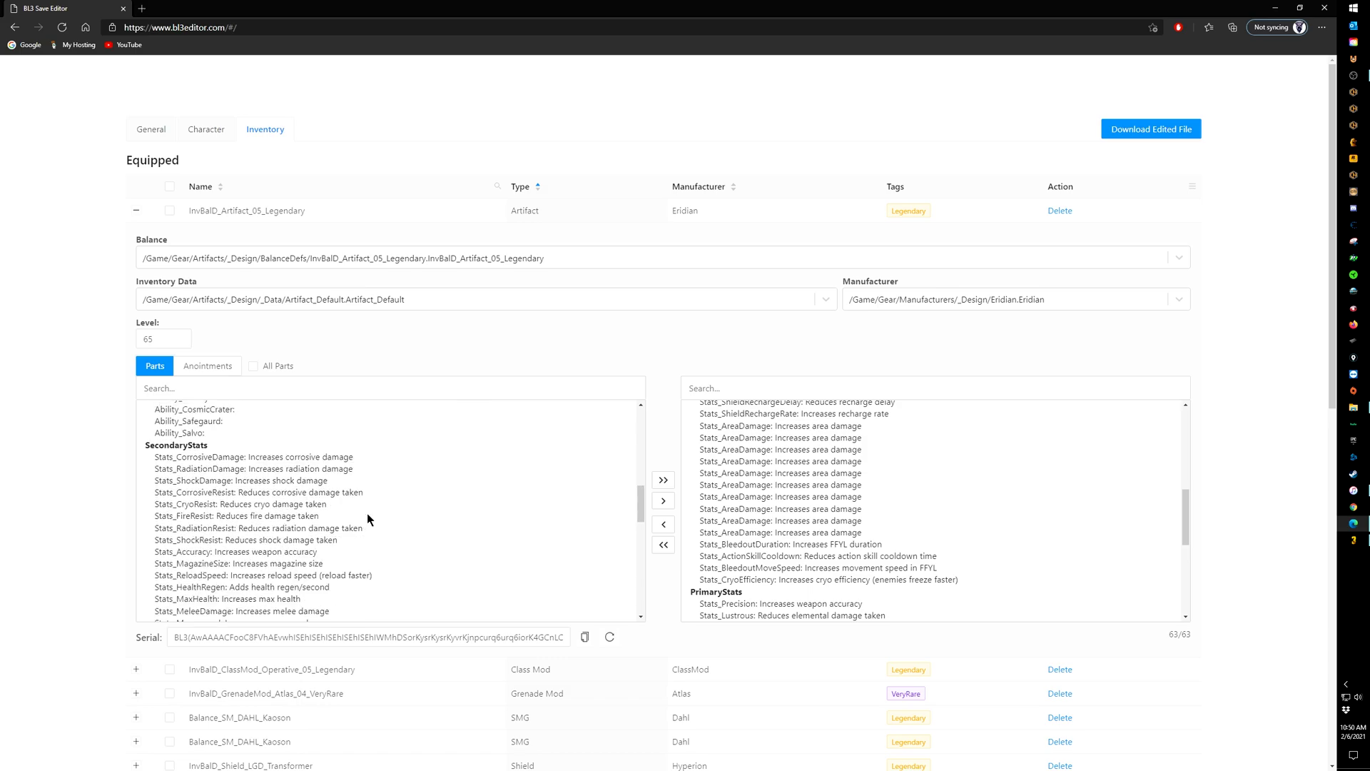
pyautogui.scroll(-5, 367, 514)
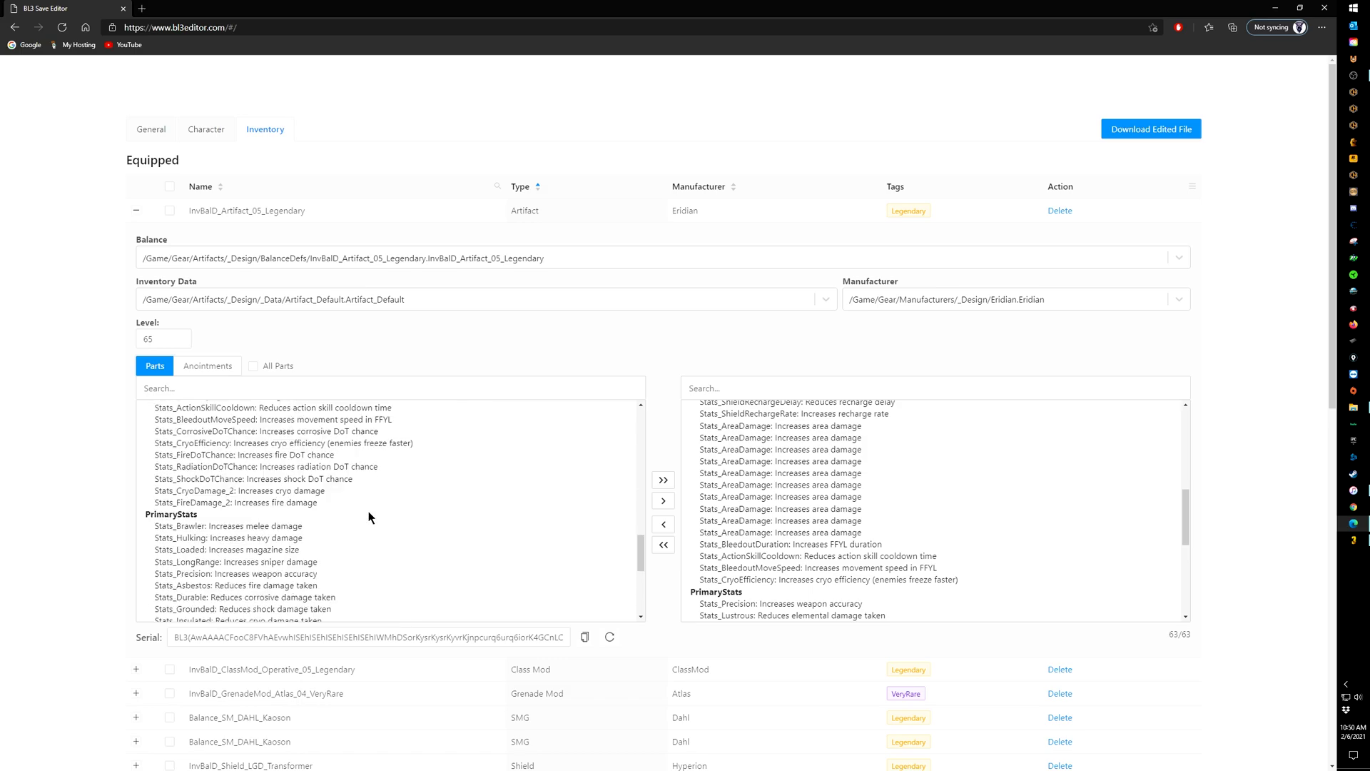
pyautogui.scroll(-1, 368, 514)
pyautogui.scroll(-6, 237, 508)
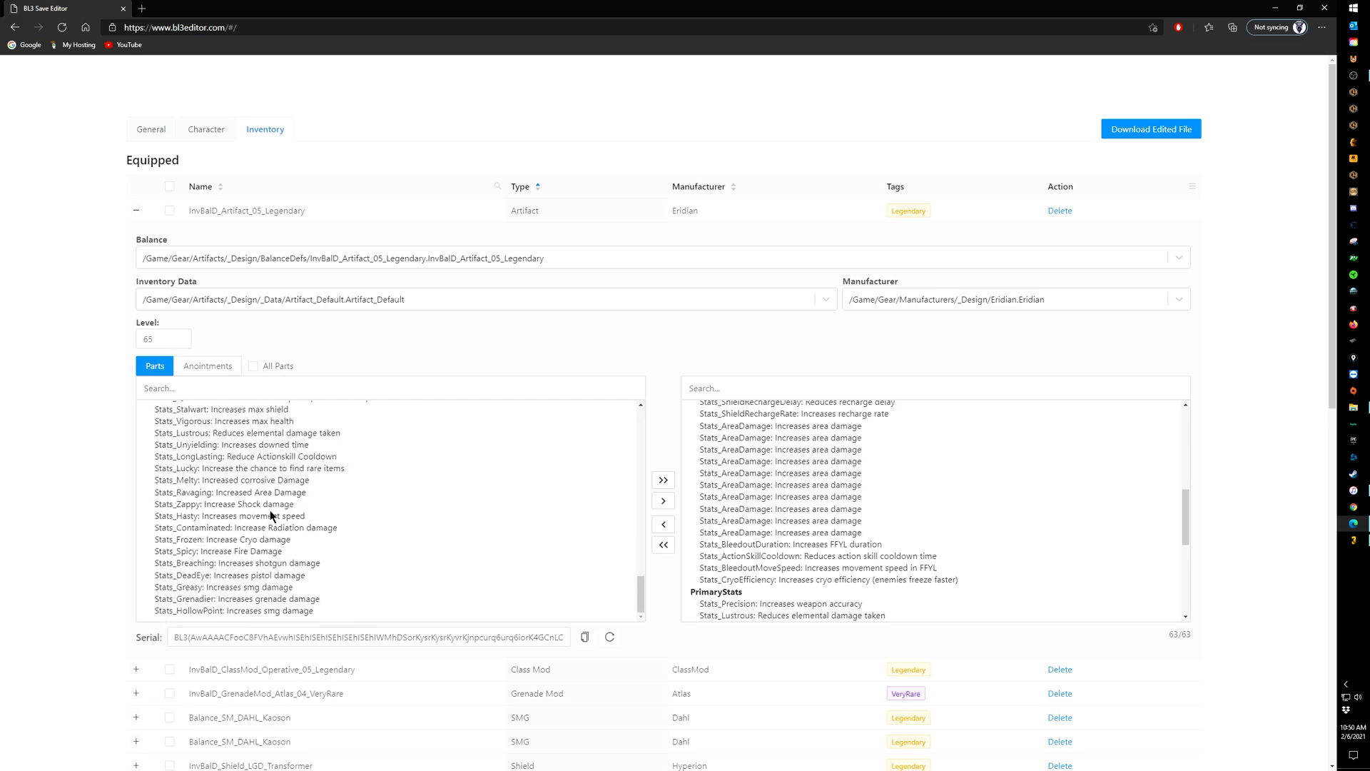
pyautogui.scroll(10, 271, 514)
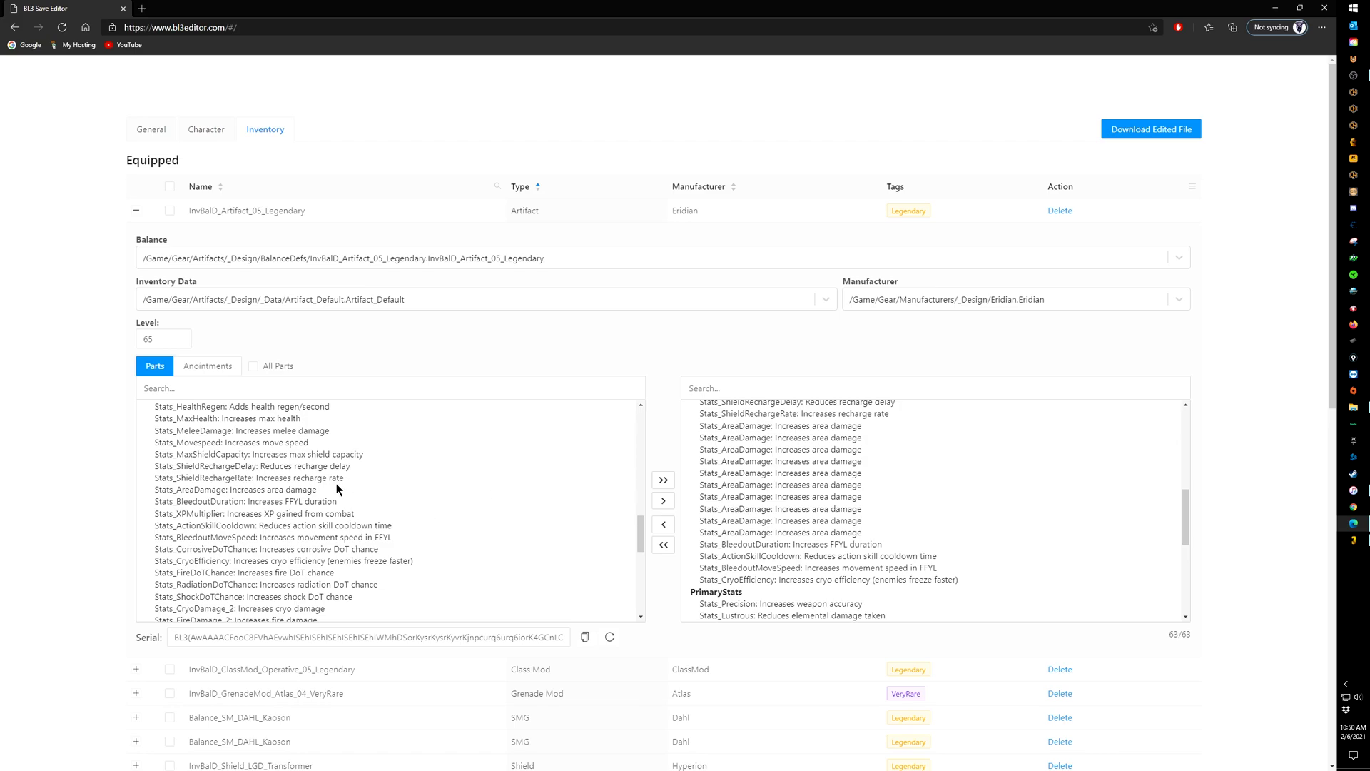
pyautogui.click(132, 212)
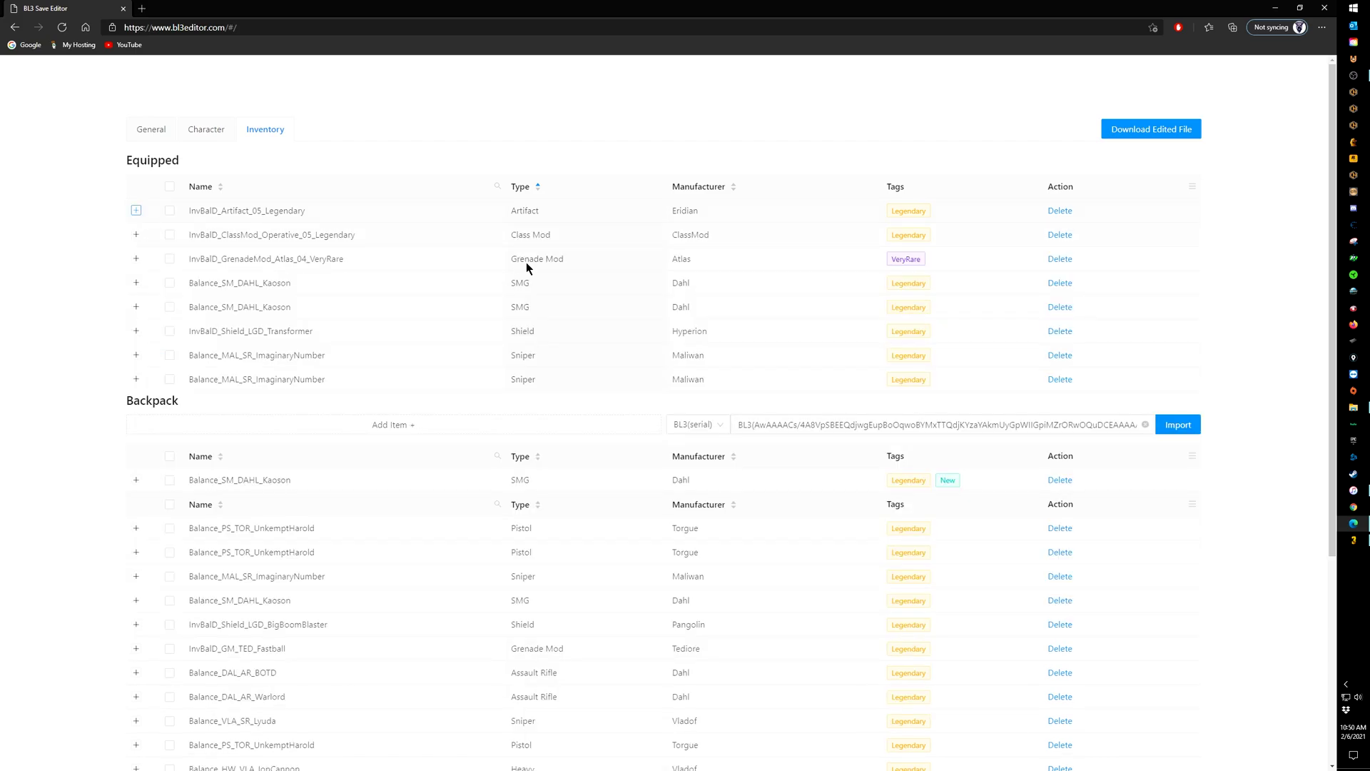
# Step: Expand the equipped InvBalD_ClassMod_Operative_05_Legendary and review its installed stat and skill parts
pyautogui.click(136, 235)
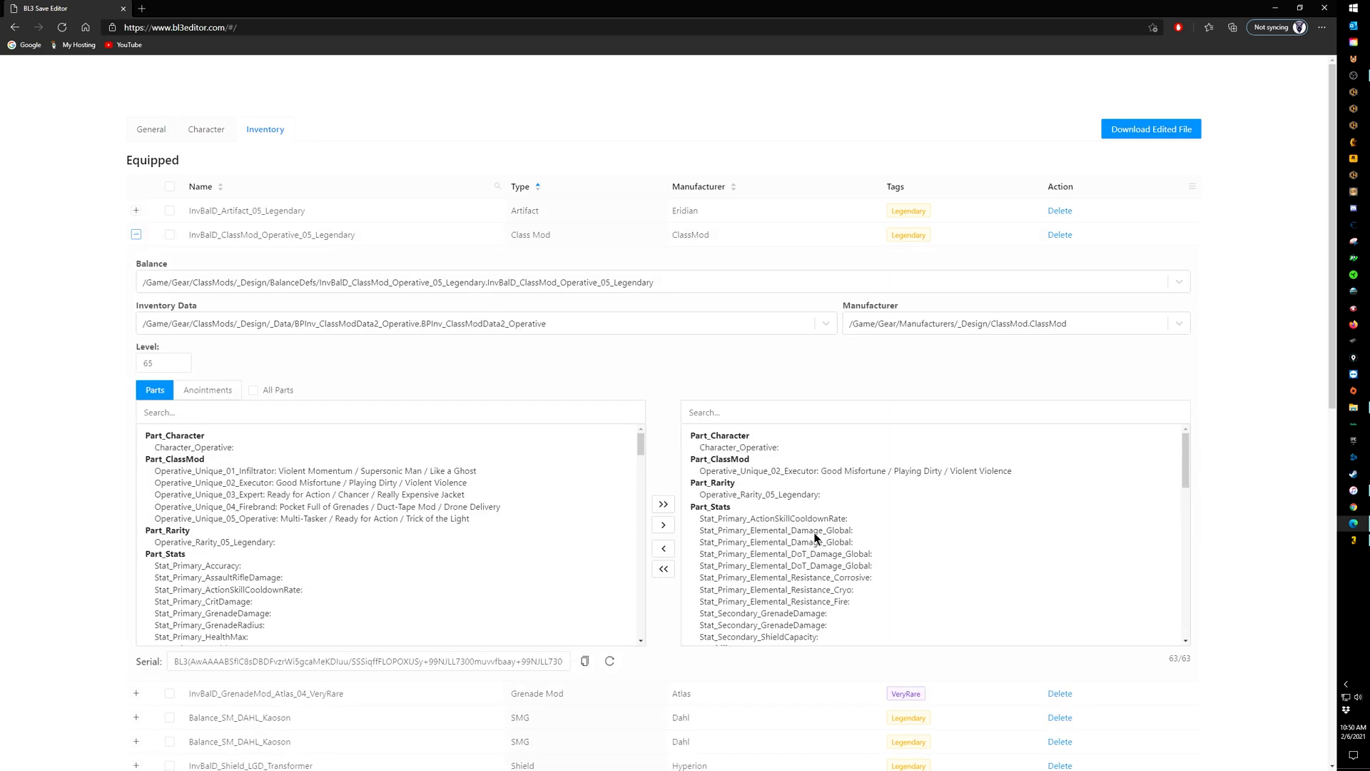
pyautogui.scroll(-5, 1040, 564)
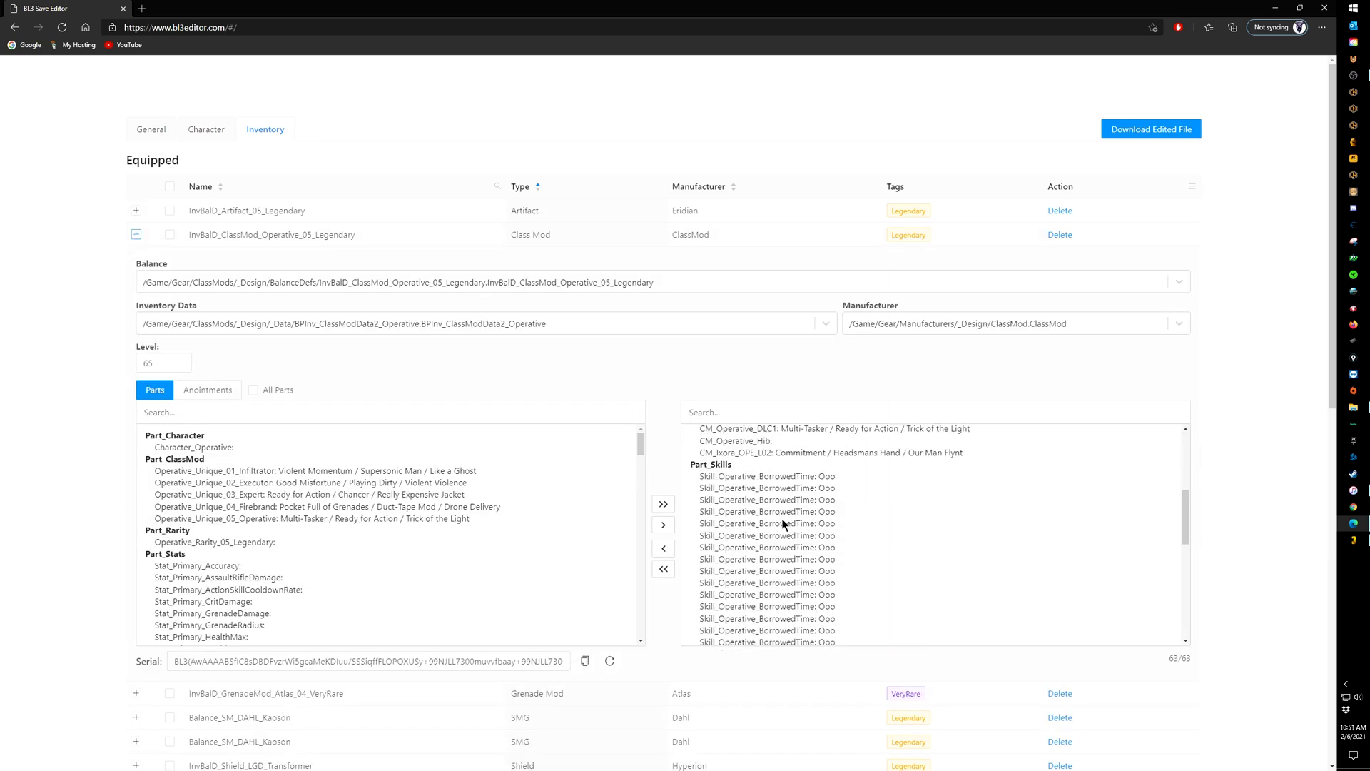
pyautogui.scroll(-2, 780, 523)
pyautogui.scroll(-2, 404, 536)
# Step: Browse the class mod's available parts and highlight Skill_Operative_BorrowedTime and Skill_Operative_SupersonicMan without adding them
pyautogui.scroll(-8, 407, 539)
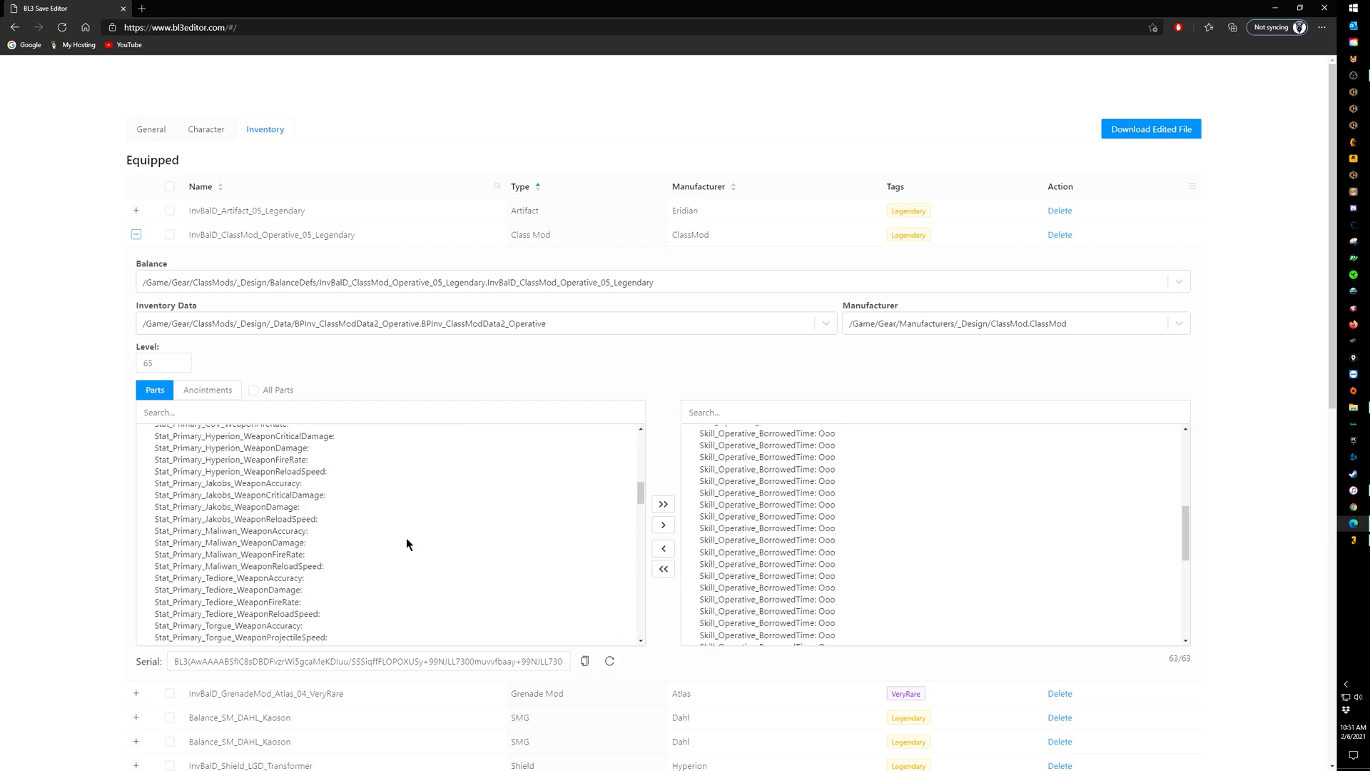
pyautogui.scroll(-10, 407, 544)
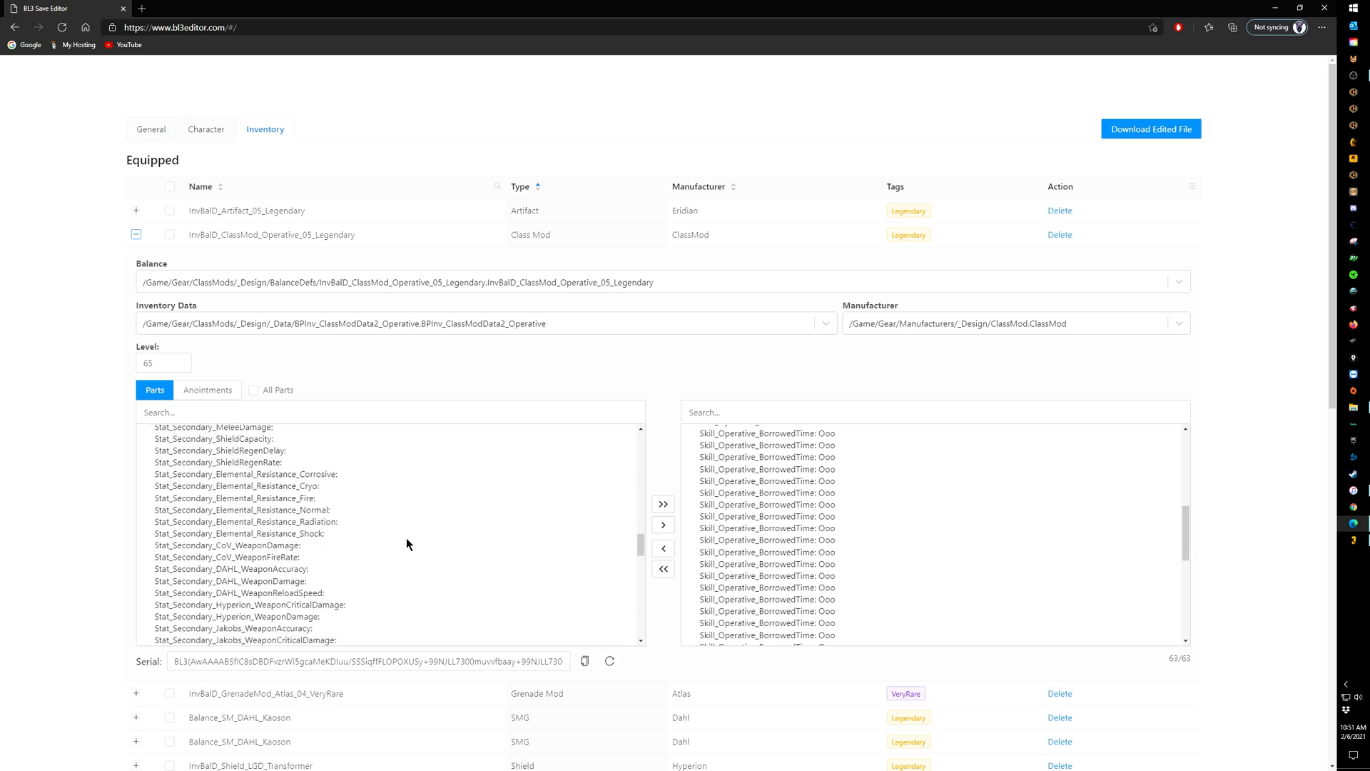
pyautogui.scroll(-10, 407, 544)
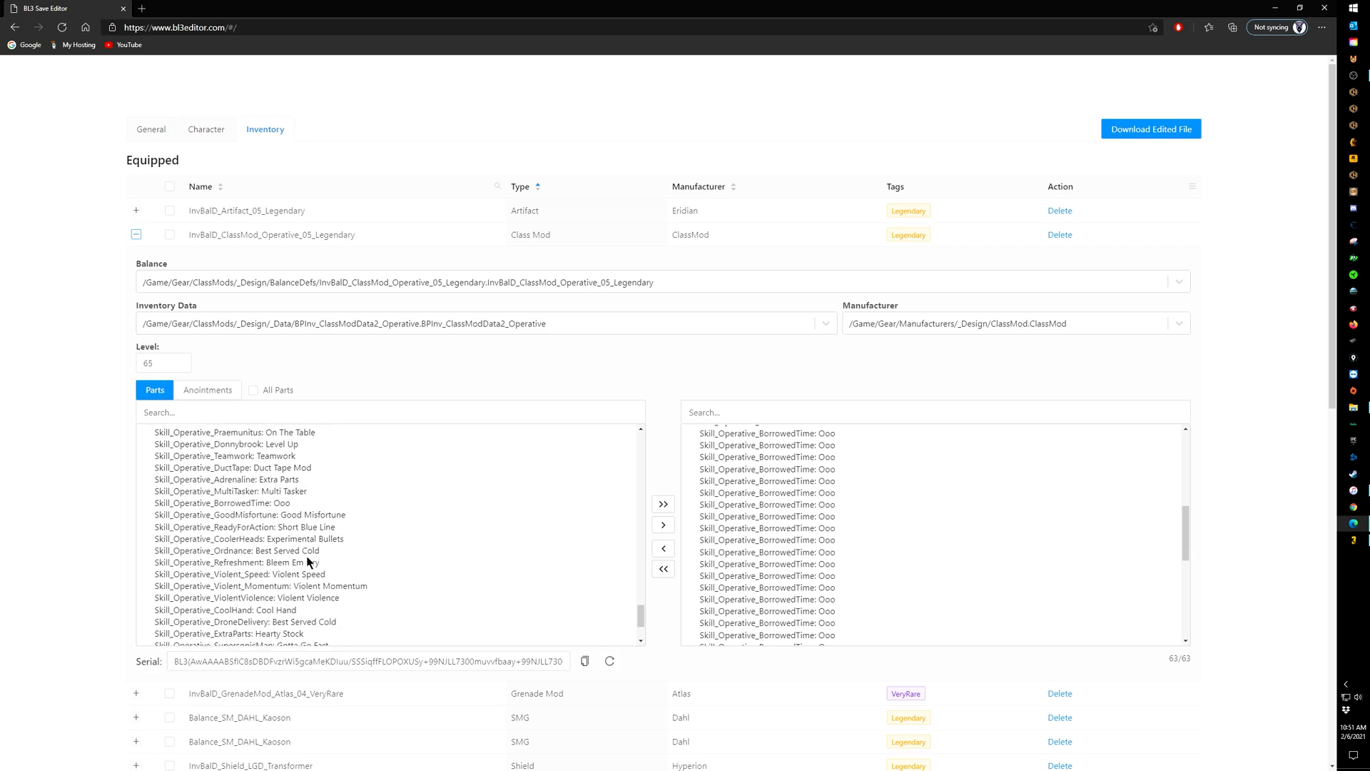
pyautogui.click(267, 503)
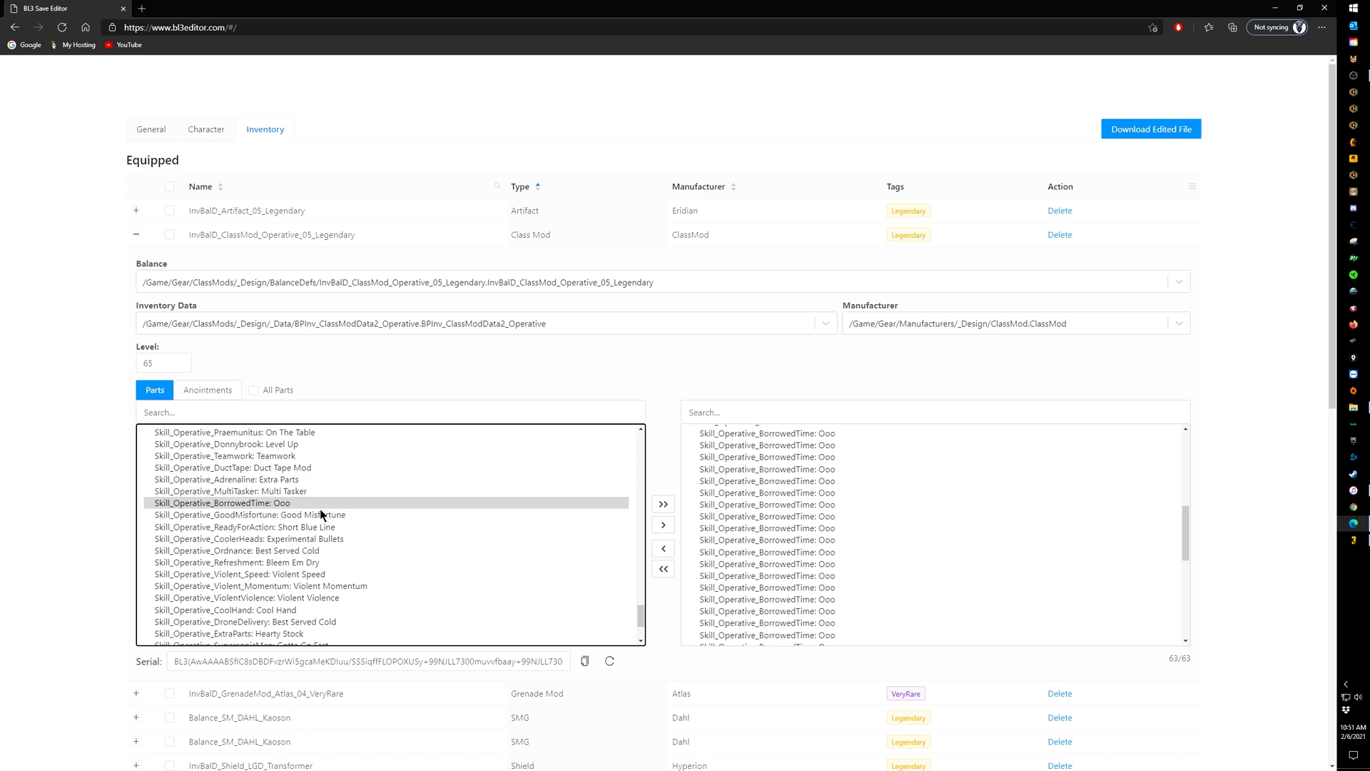
pyautogui.scroll(-1, 308, 508)
pyautogui.scroll(-1, 307, 541)
pyautogui.click(276, 543)
pyautogui.click(271, 573)
pyautogui.scroll(-1, 277, 574)
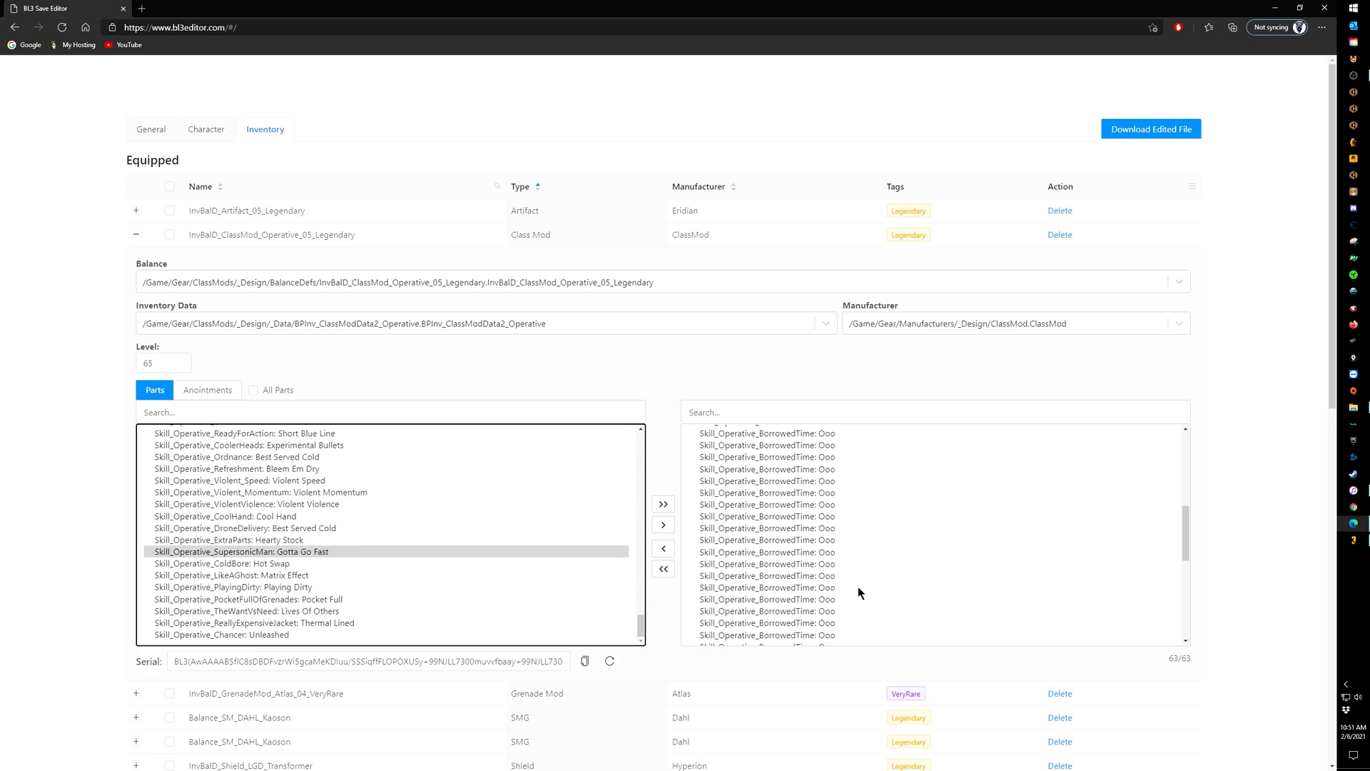
# Step: Review the class mod's installed Part_Skills entries from the BorrowedTime parts through GoodMisfortune, Violent_Speed and SupersonicMan
pyautogui.scroll(3, 860, 553)
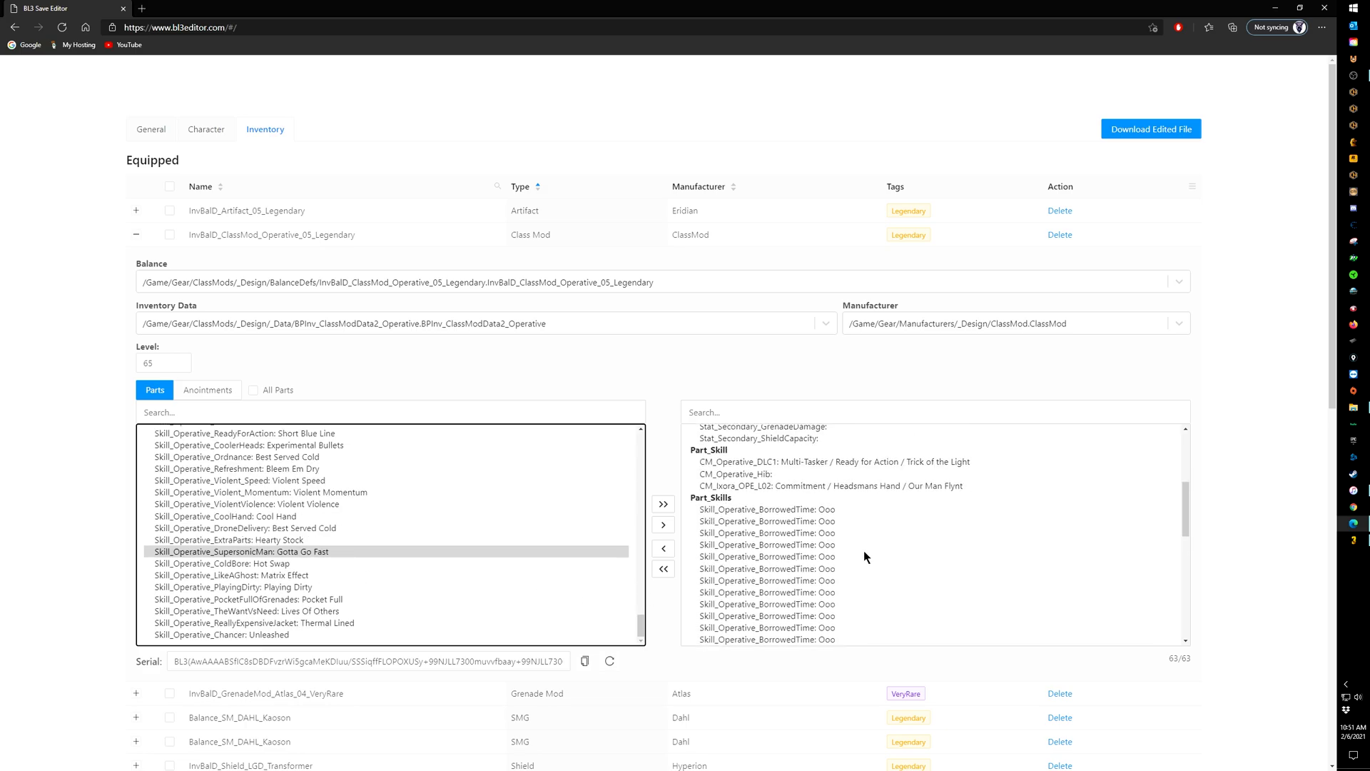
pyautogui.click(817, 518)
pyautogui.click(808, 546)
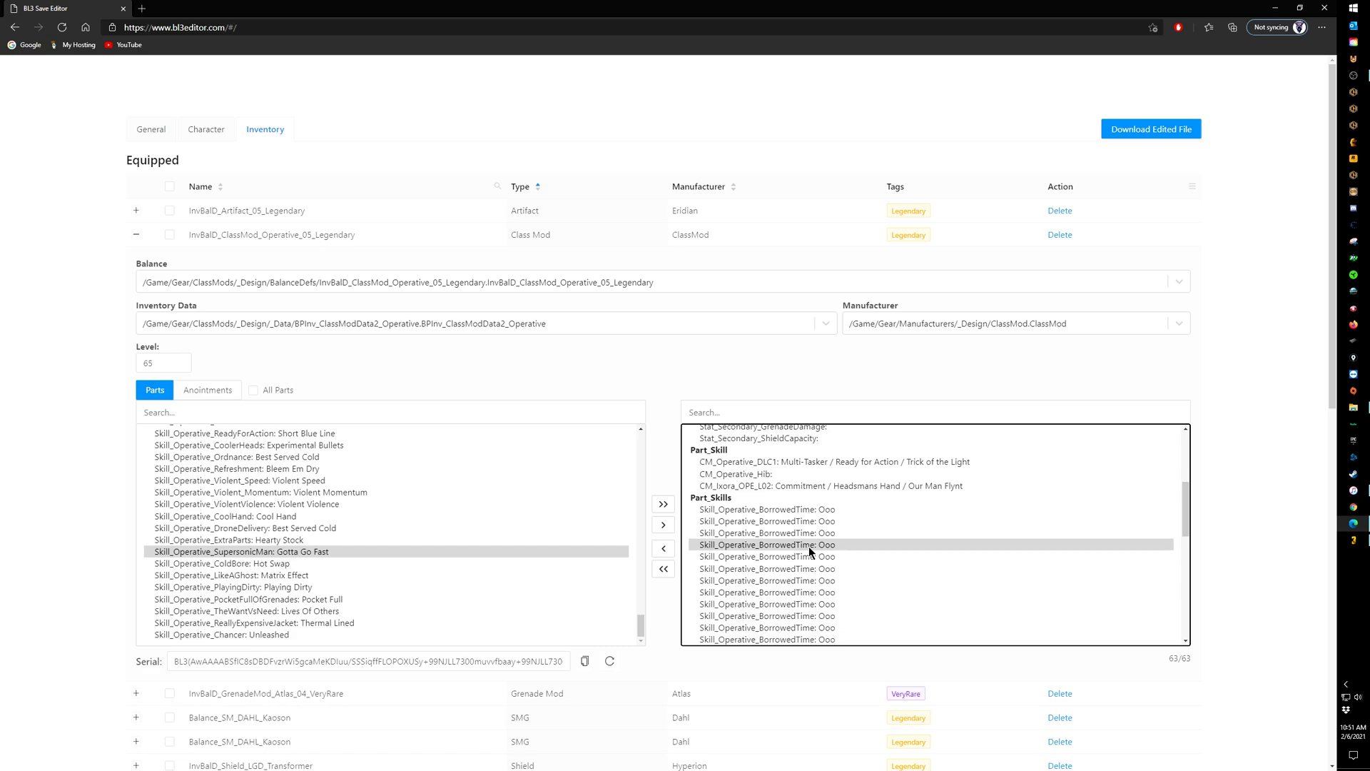
pyautogui.scroll(-1, 809, 546)
pyautogui.scroll(-7, 809, 546)
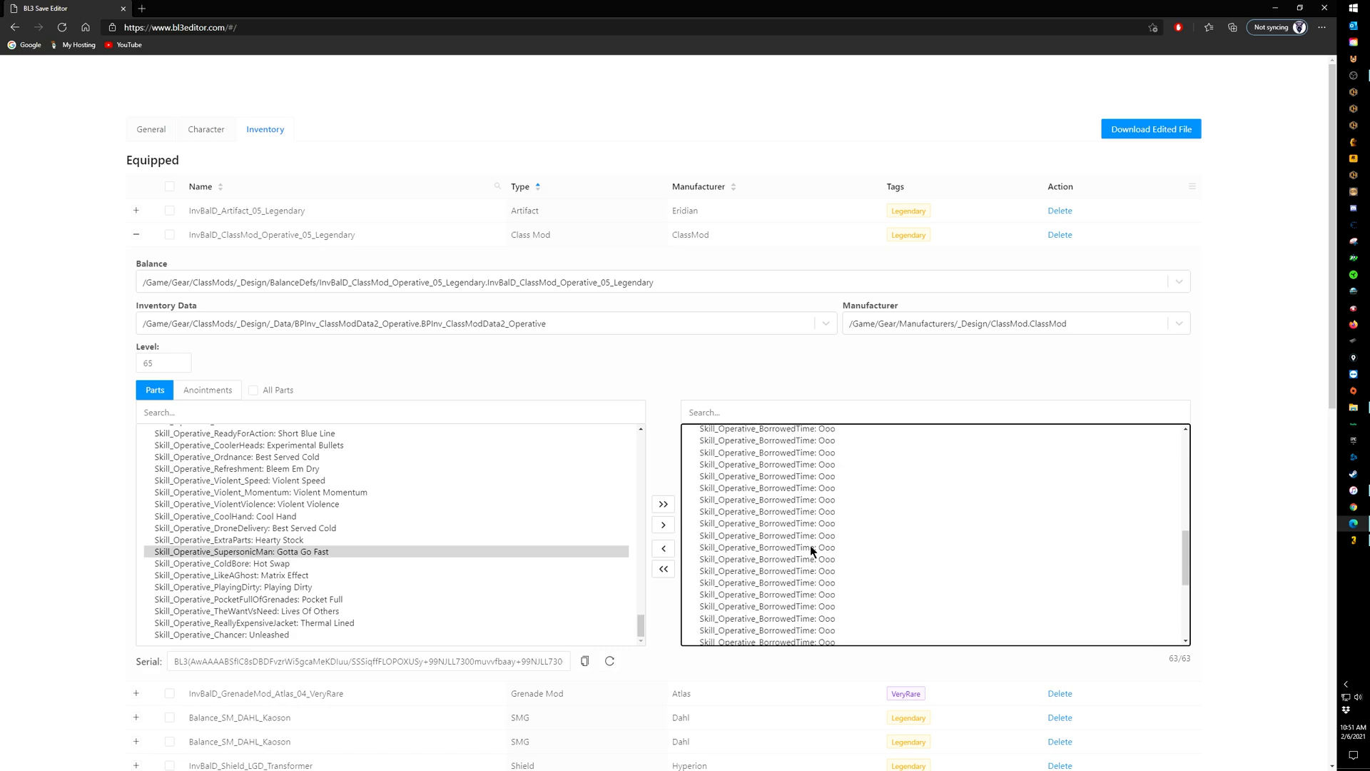
pyautogui.scroll(-1, 807, 508)
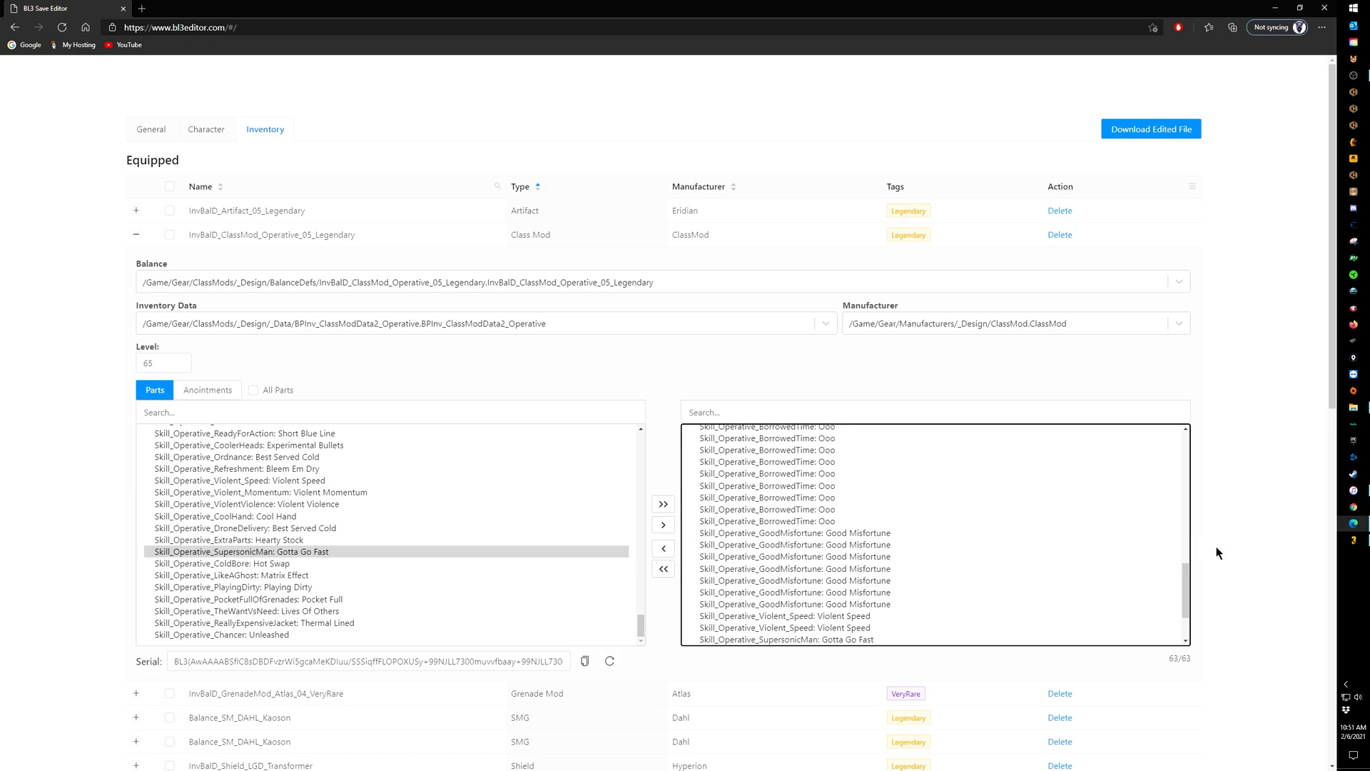
# Step: Switch to Borderlands 3 and inspect the equipped Delayed Conductor Seein' Dead class mod
pyautogui.click(1353, 540)
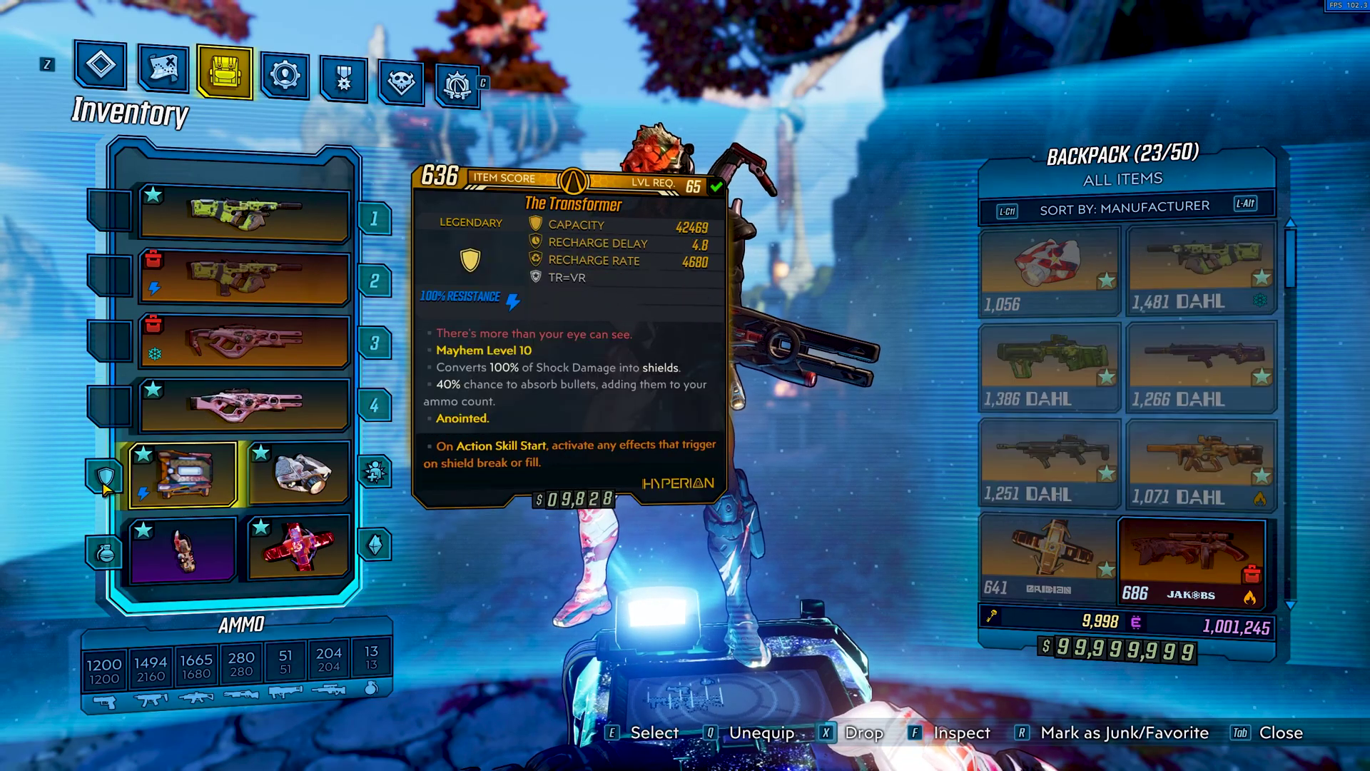
pyautogui.click(296, 477)
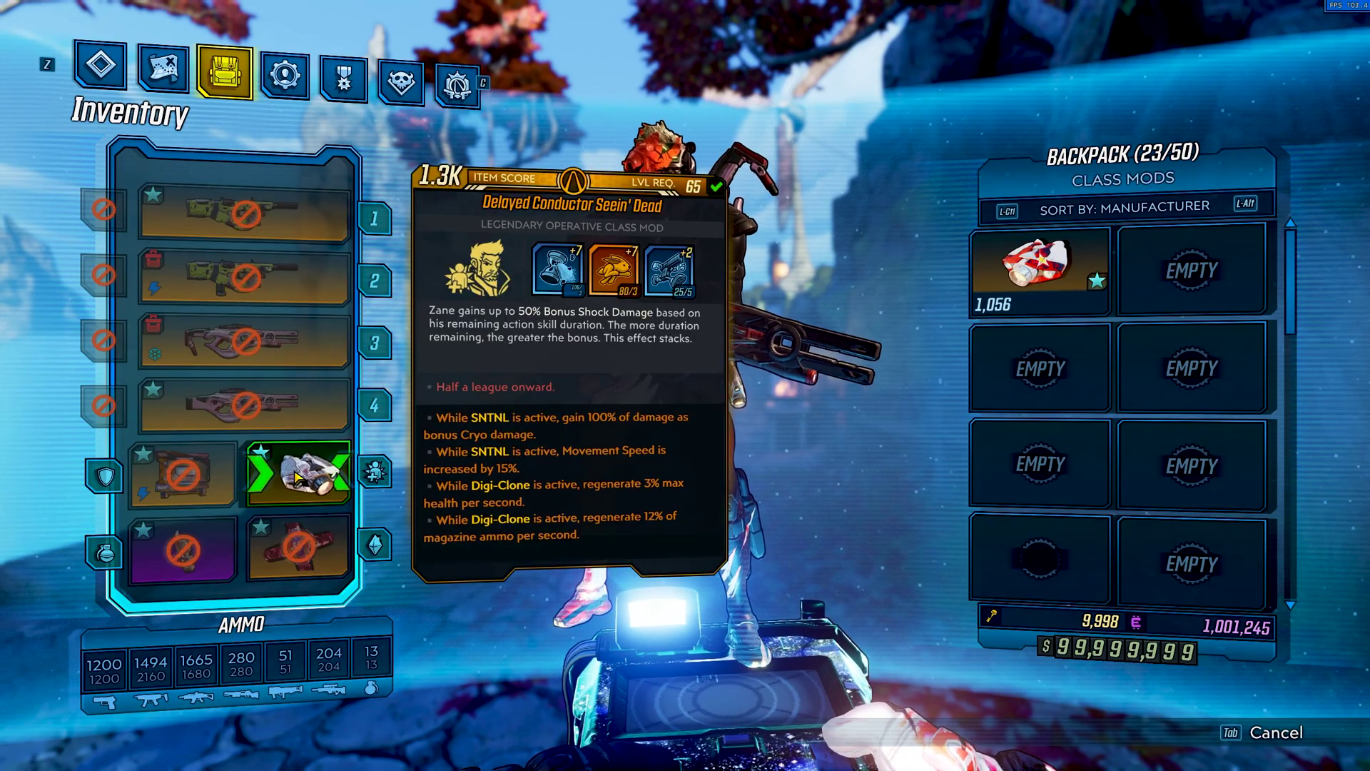
pyautogui.press('Escape')
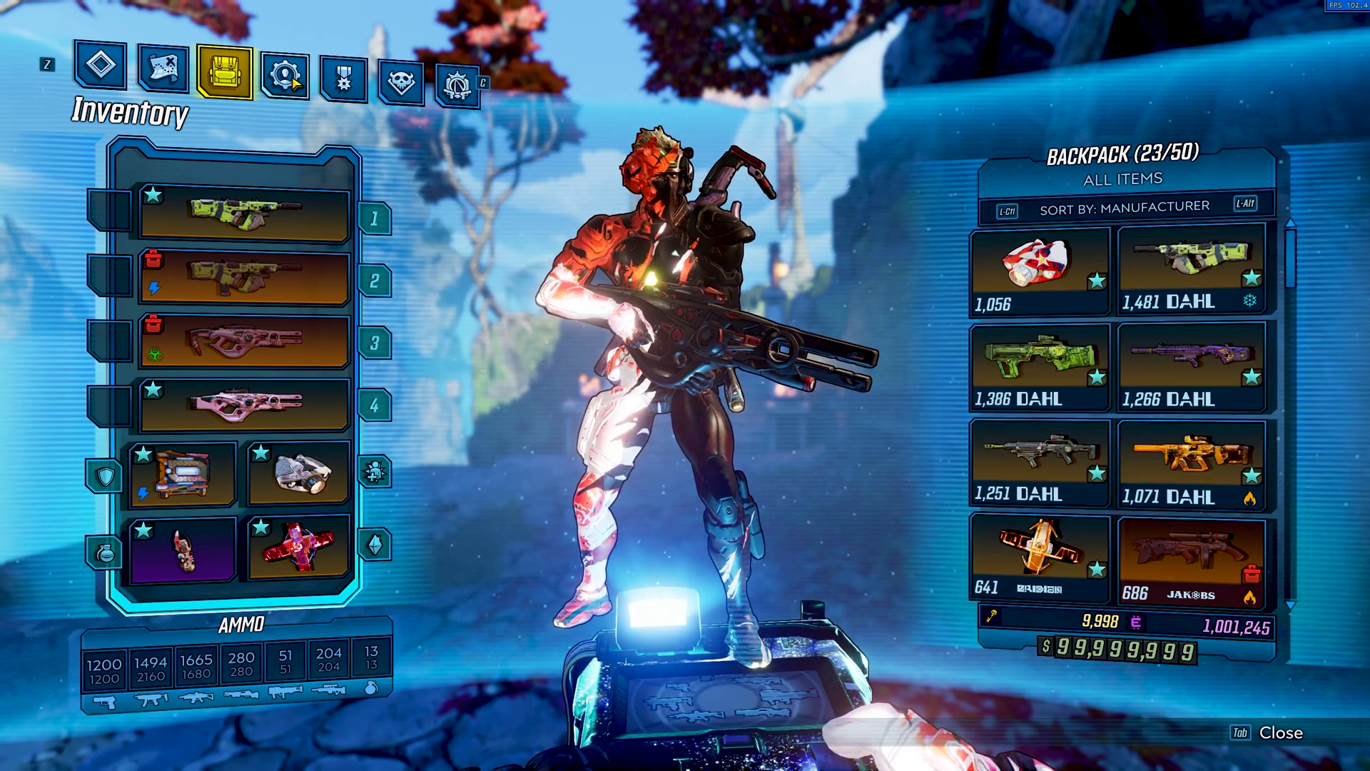
# Step: Open the character's skills and examine the boosted skill levels in the Hitman, Doubled Agent and Under Cover trees
pyautogui.click(284, 74)
pyautogui.press('alt')
pyautogui.press('alt')
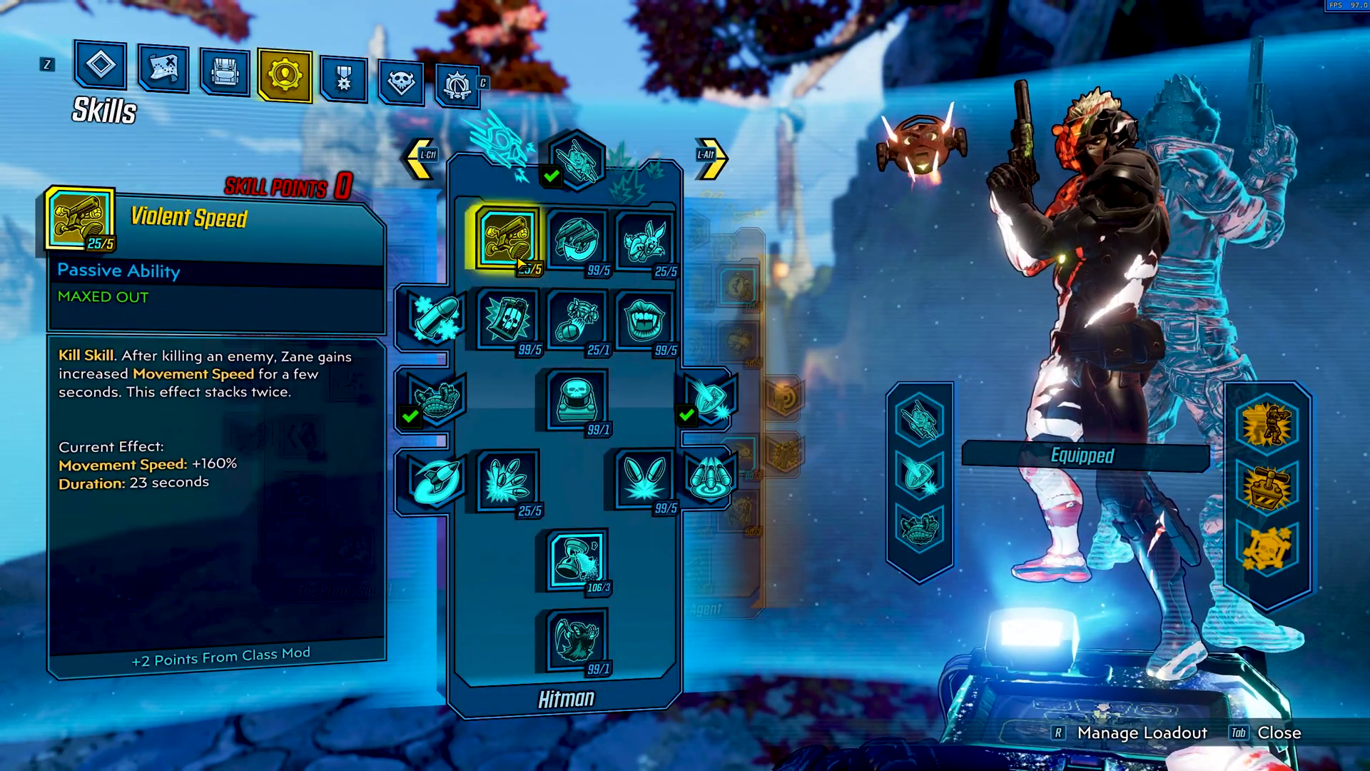
pyautogui.scroll(-1, 518, 399)
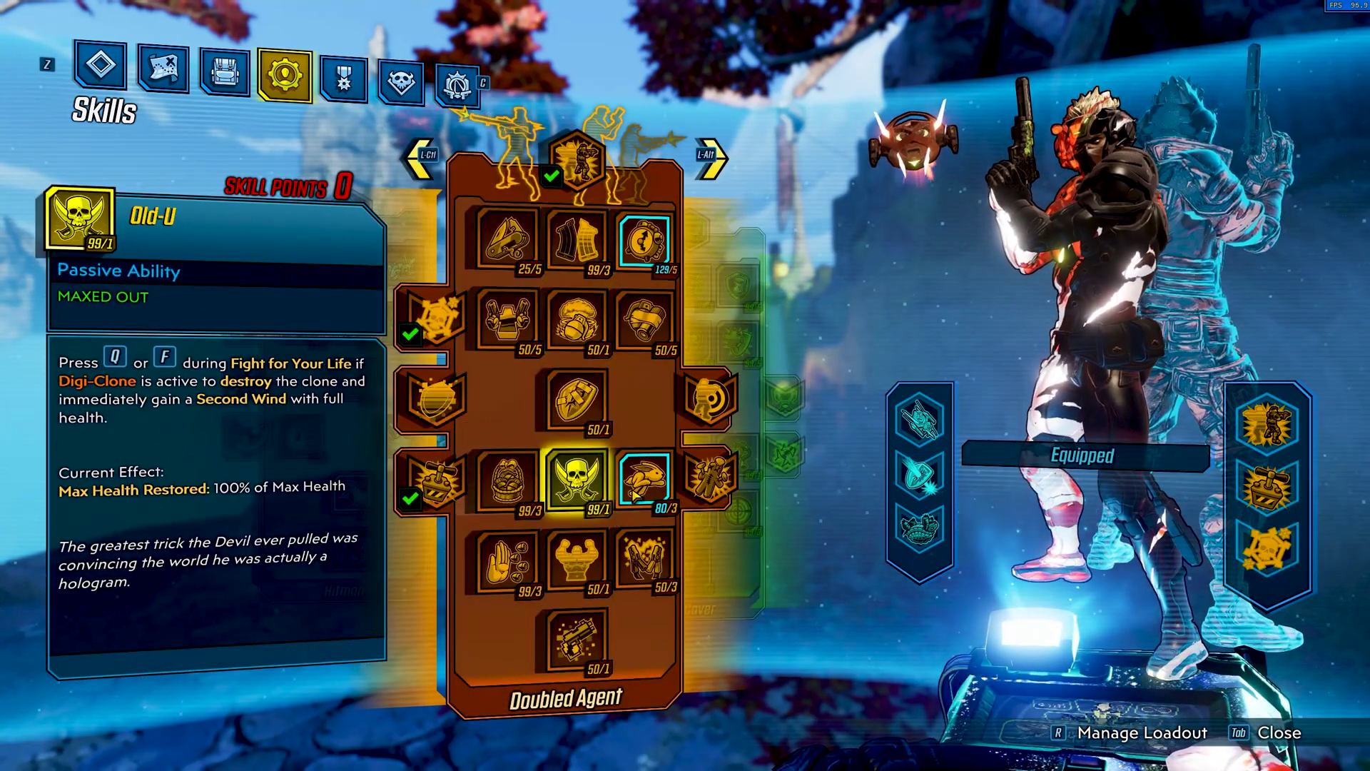
pyautogui.press('alt')
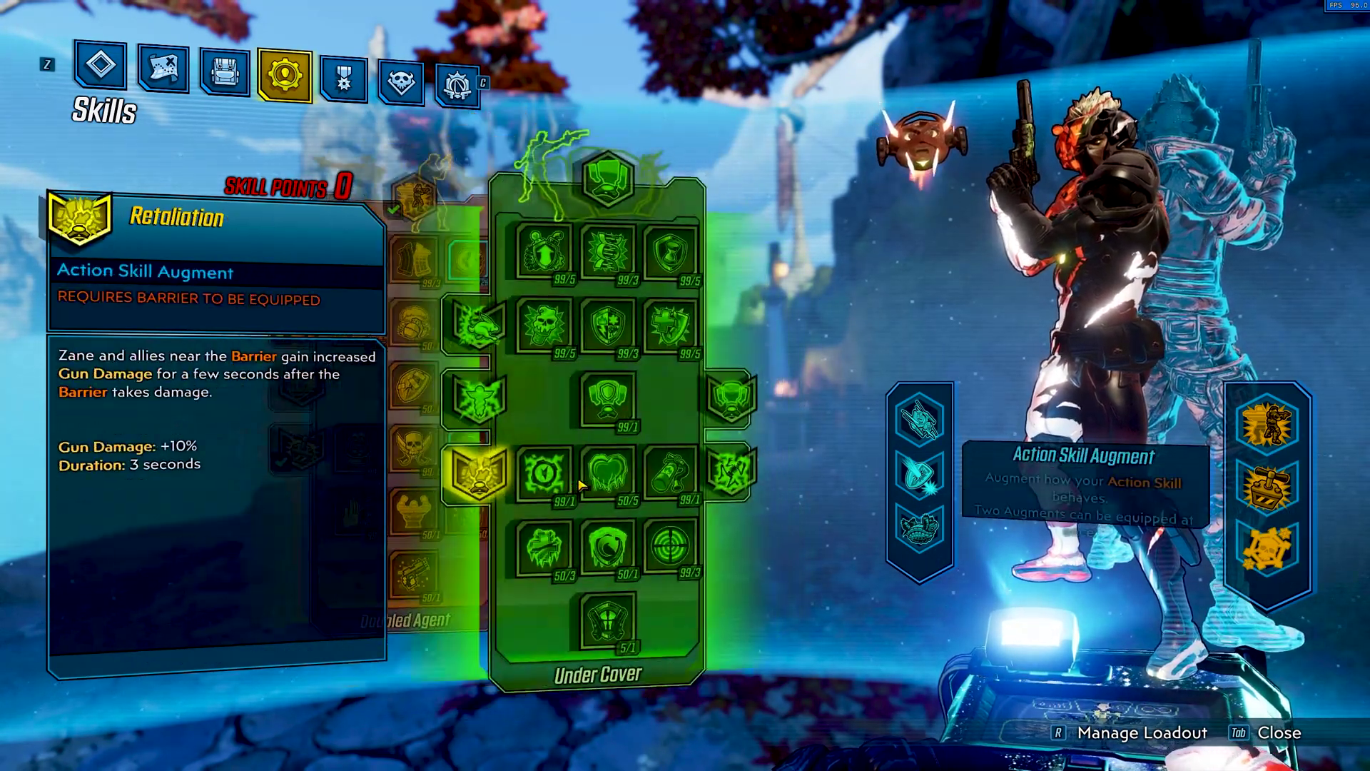
pyautogui.press('alt')
pyautogui.press('alt')
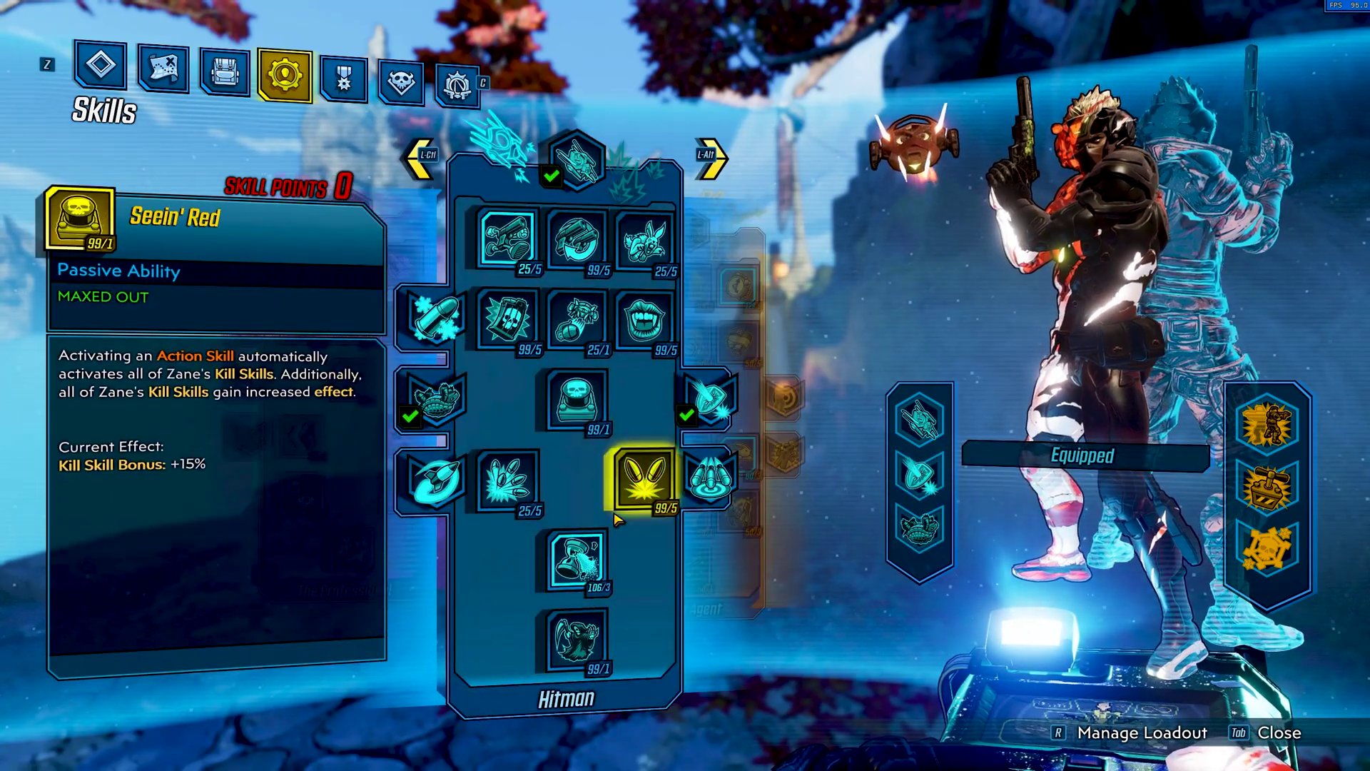
pyautogui.press('alt')
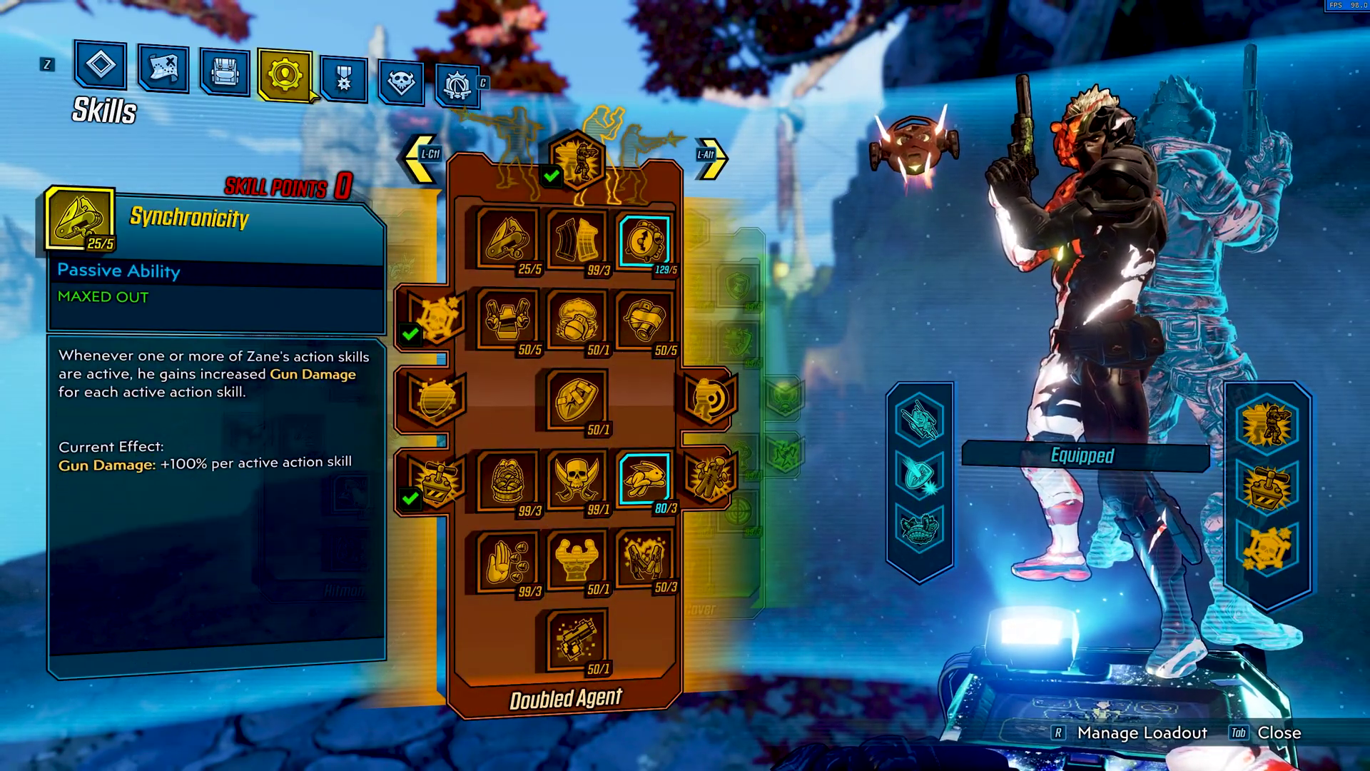
# Step: Return to the inventory to check the class mod's skill bonuses, and reopen the character's skills
pyautogui.press('z')
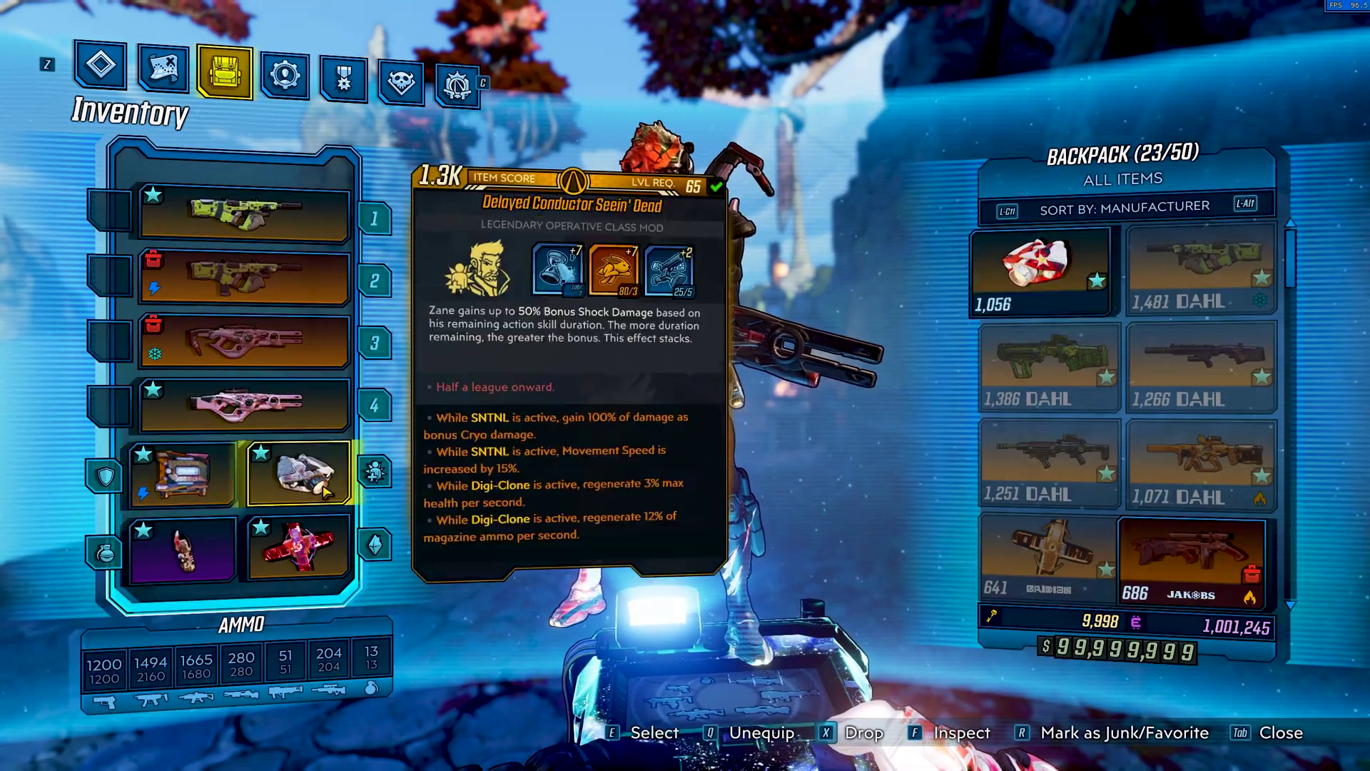
pyautogui.click(300, 474)
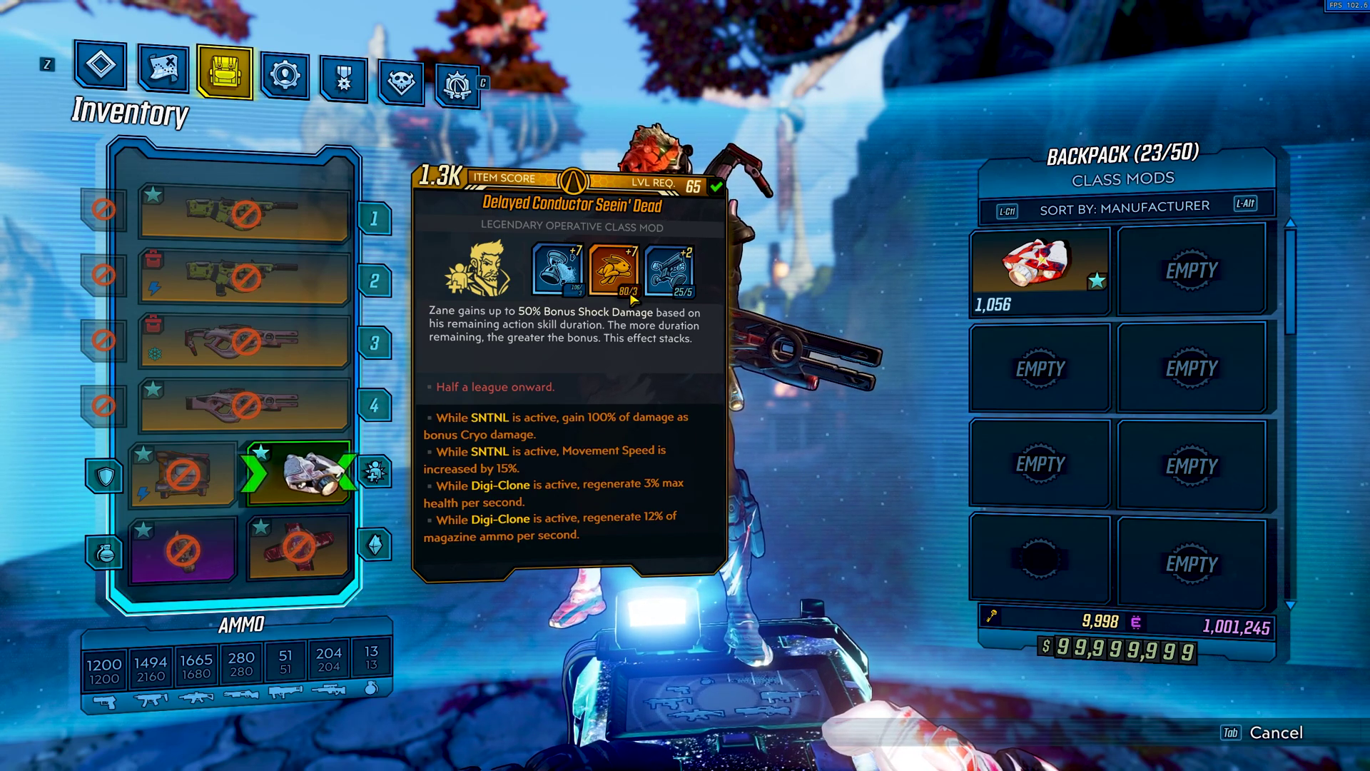
pyautogui.press('Tab')
pyautogui.click(272, 83)
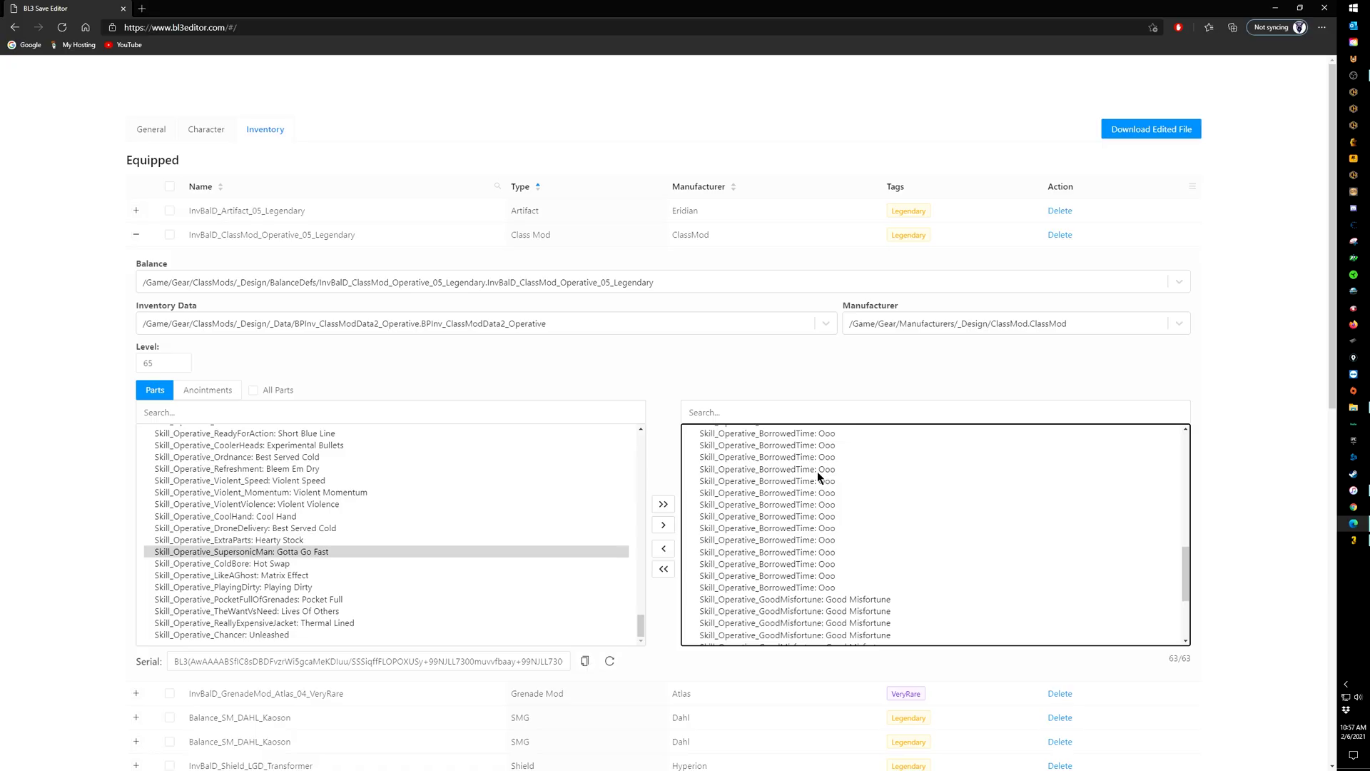
# Step: Review the class mod's installed BorrowedTime, GoodMisfortune, Violent_Speed and SupersonicMan skill parts
pyautogui.scroll(-5, 816, 471)
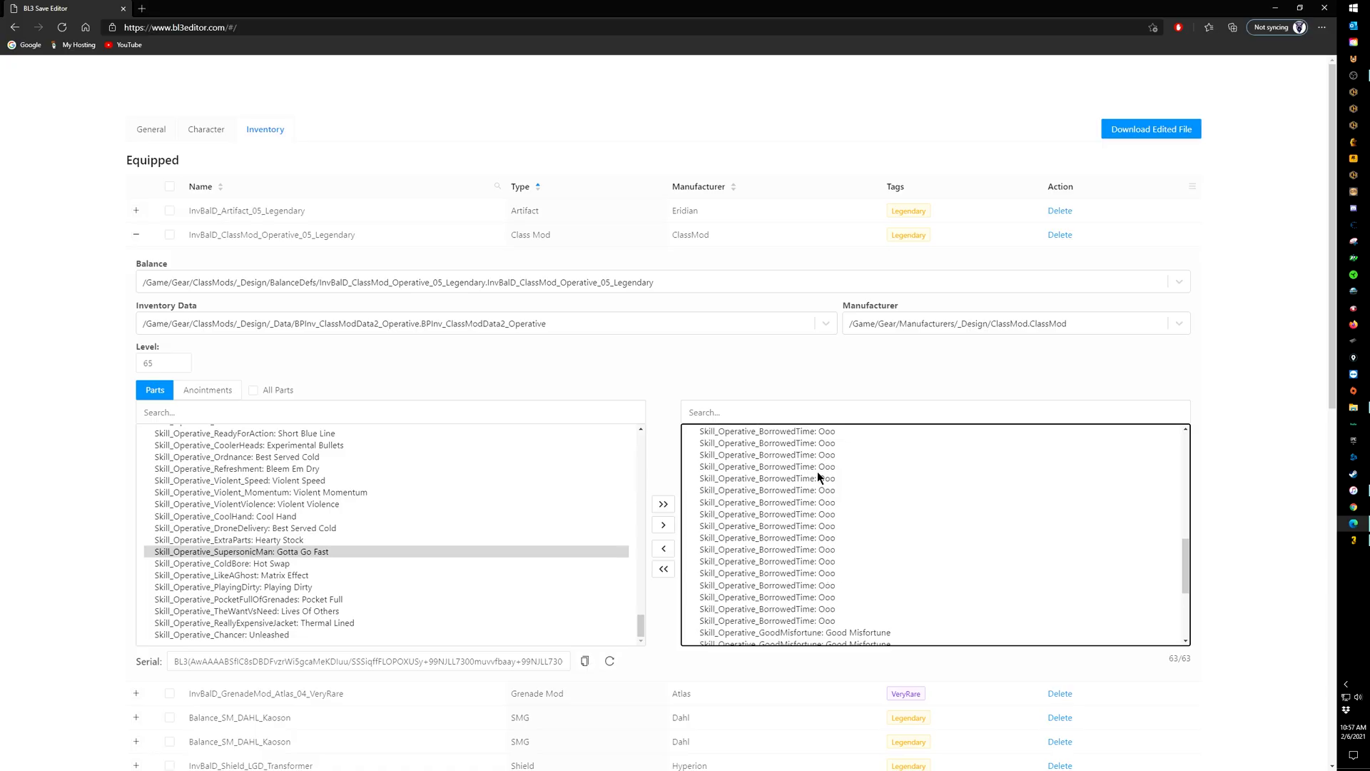
pyautogui.scroll(1, 817, 472)
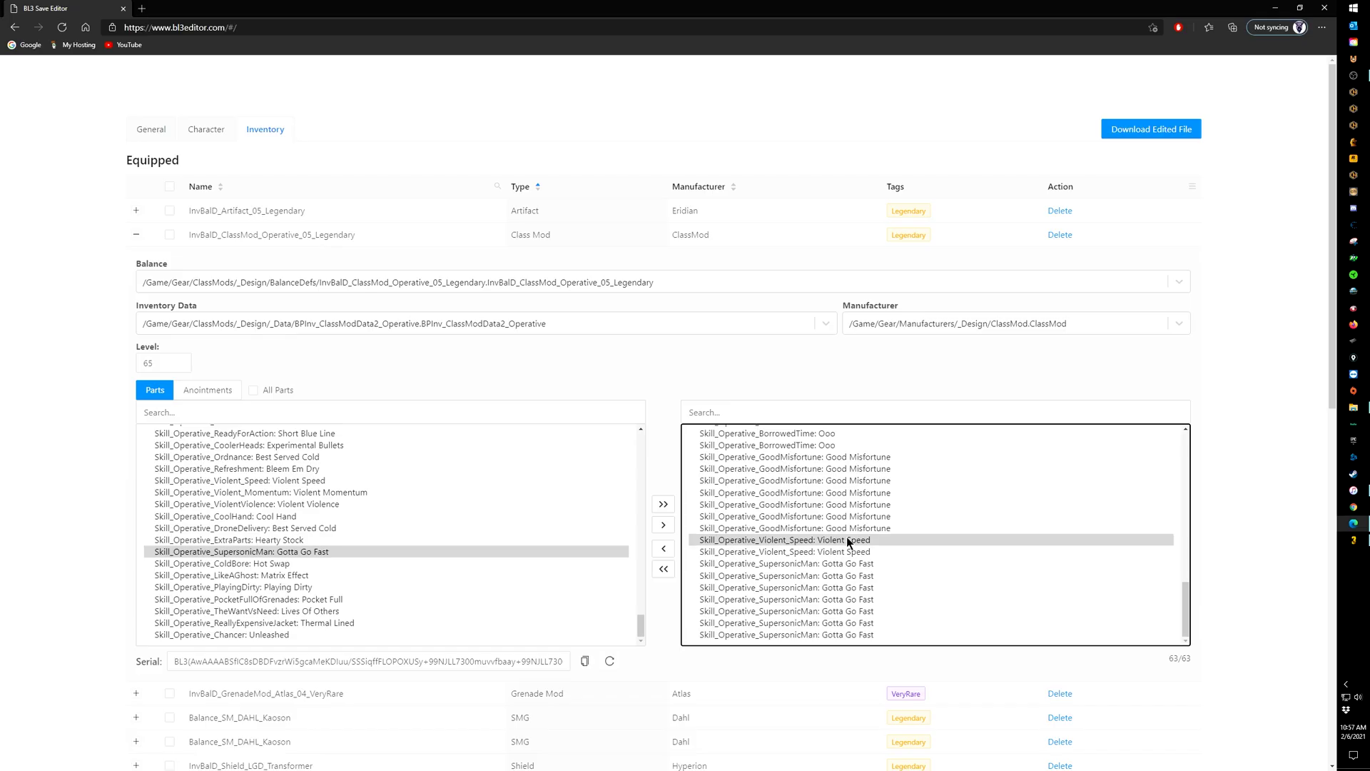
pyautogui.click(856, 552)
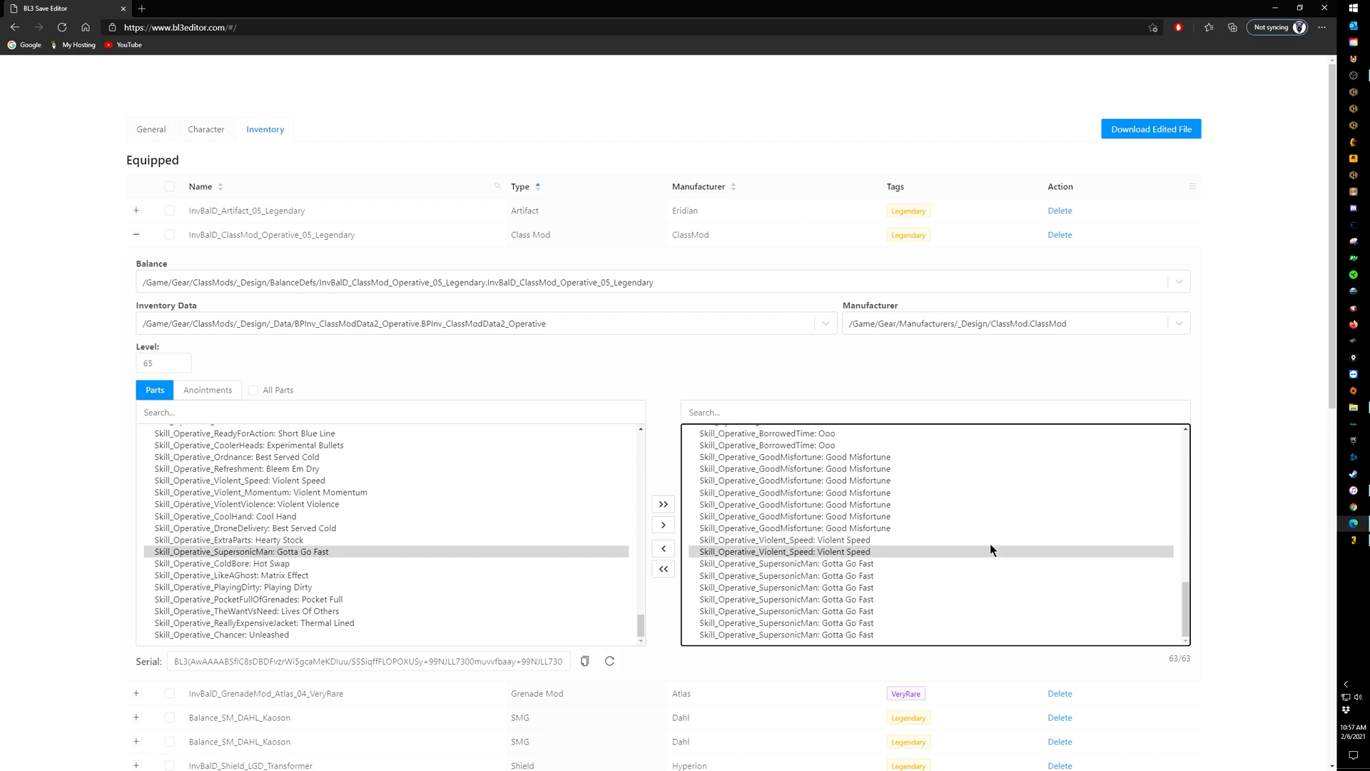
pyautogui.scroll(-2, 991, 542)
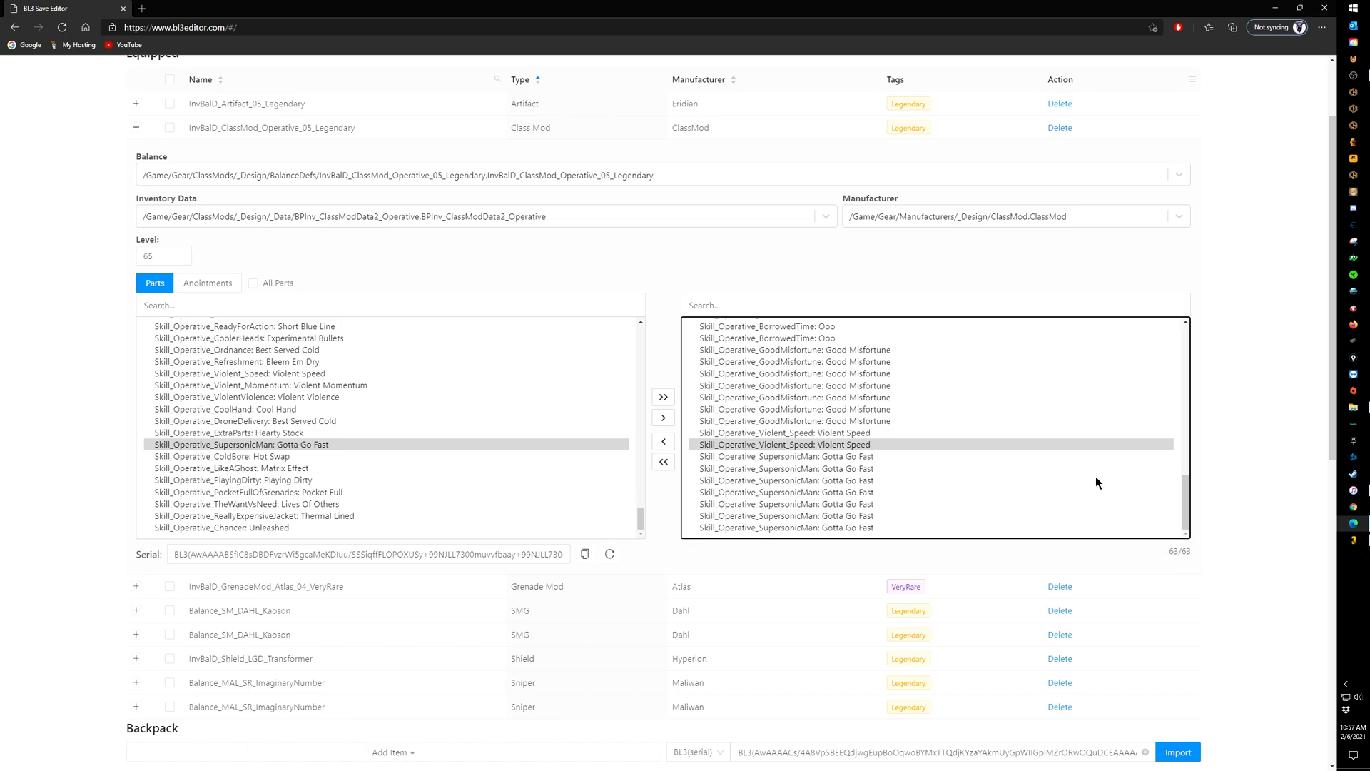
# Step: Check the class mod's installed anointments, and return to its parts list
pyautogui.click(217, 285)
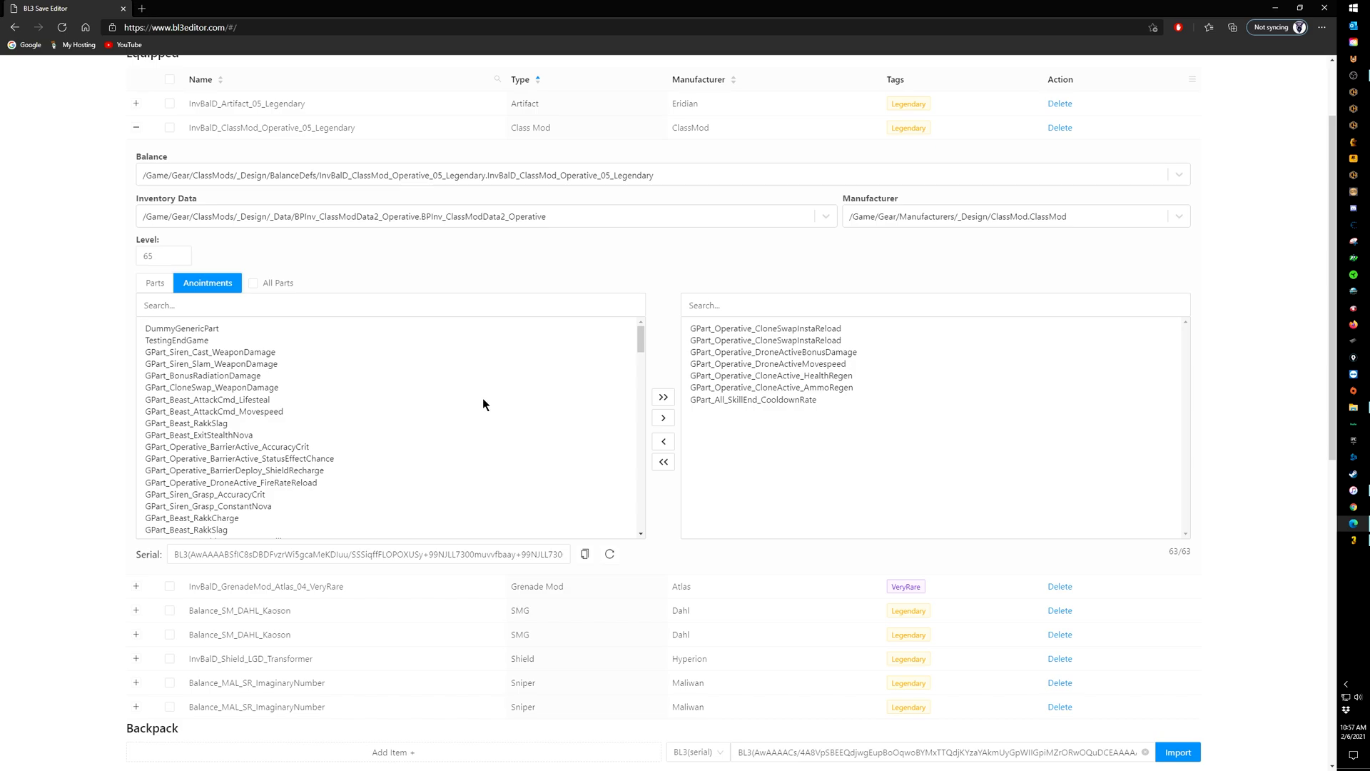
pyautogui.click(160, 285)
pyautogui.scroll(2, 1070, 464)
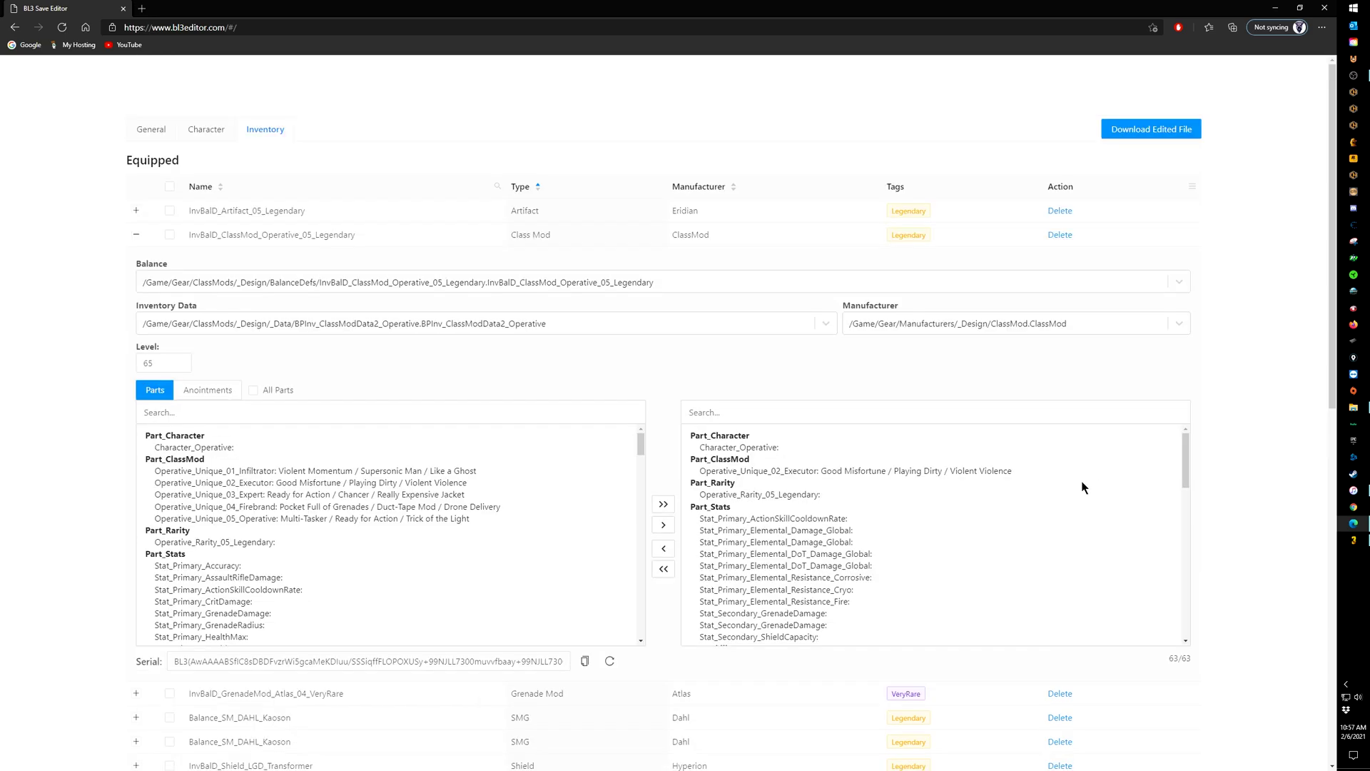
pyautogui.scroll(-10, 1225, 472)
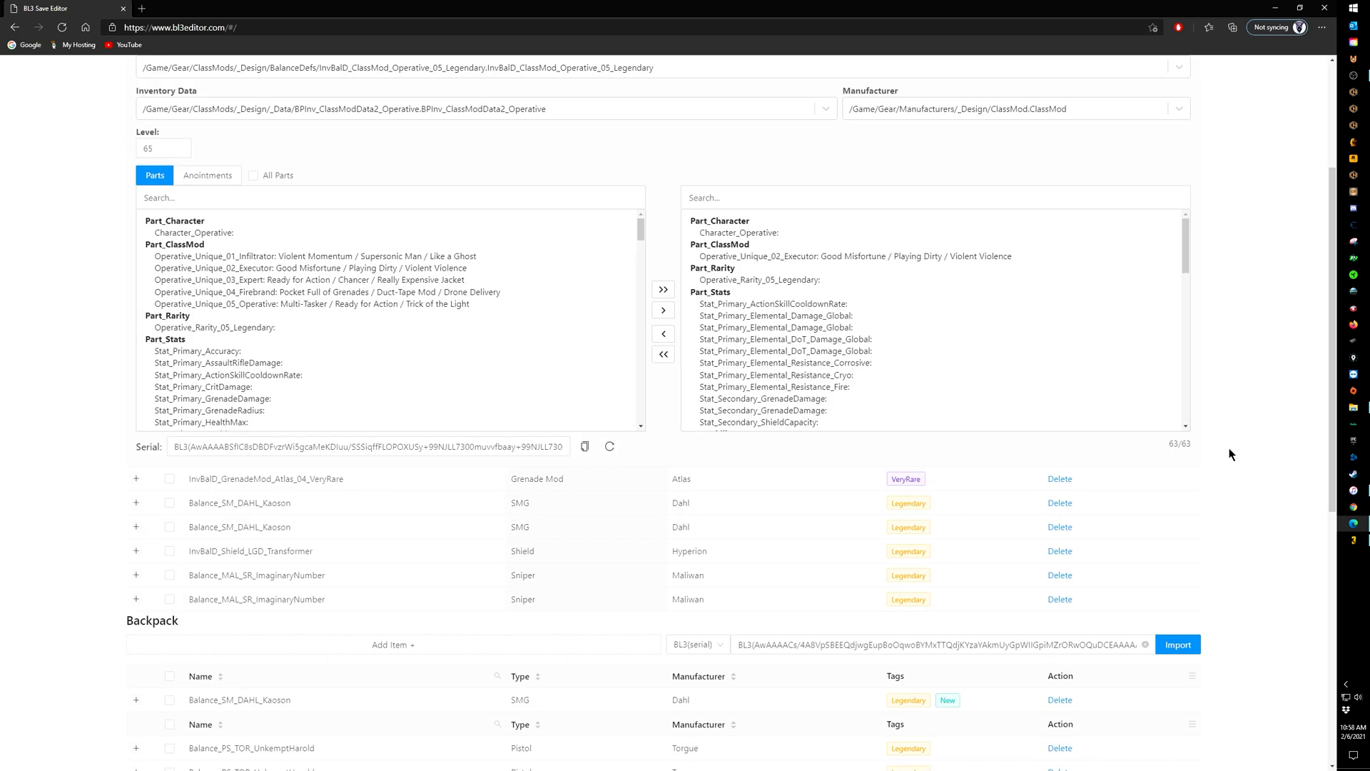
pyautogui.scroll(10, 1188, 457)
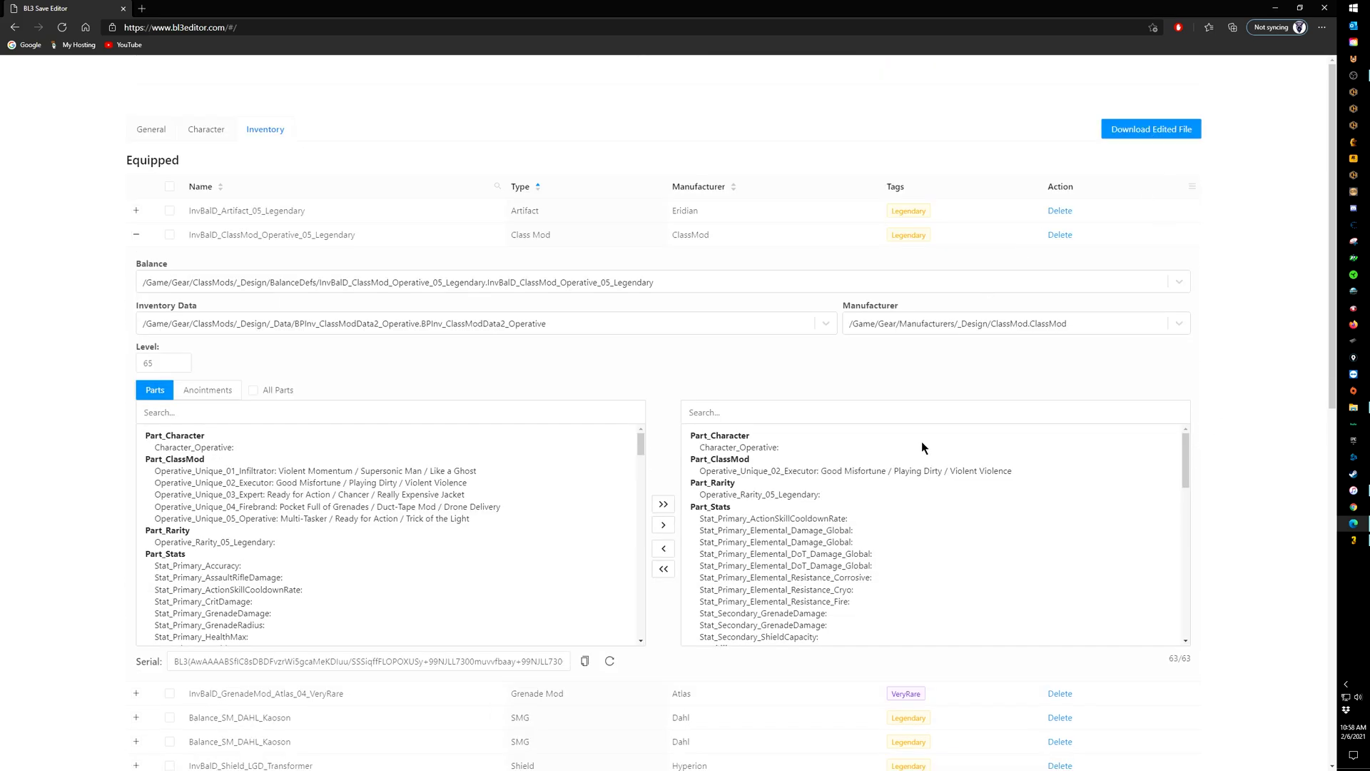
# Step: Download the edited save file and copy 904_edited.sav from the Downloads folder
pyautogui.click(1142, 135)
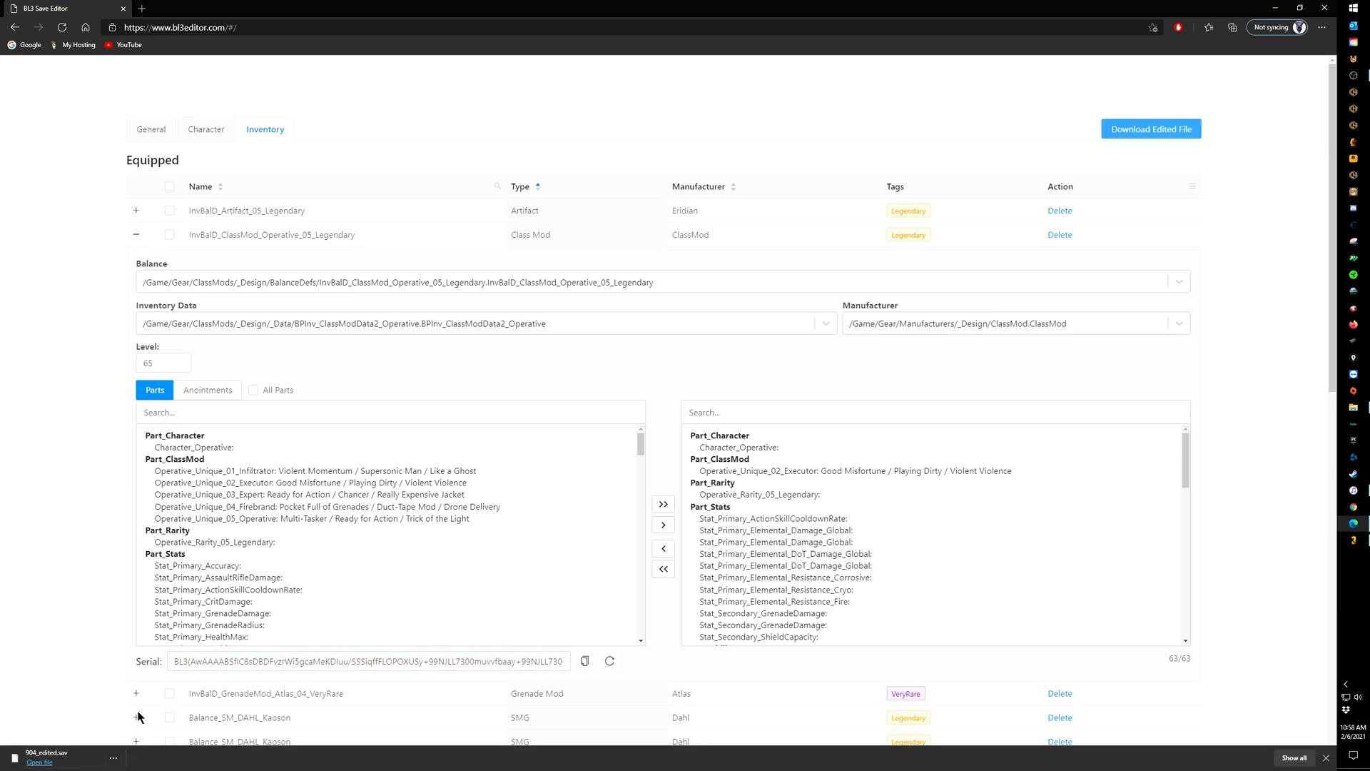
pyautogui.click(1347, 411)
pyautogui.click(36, 139)
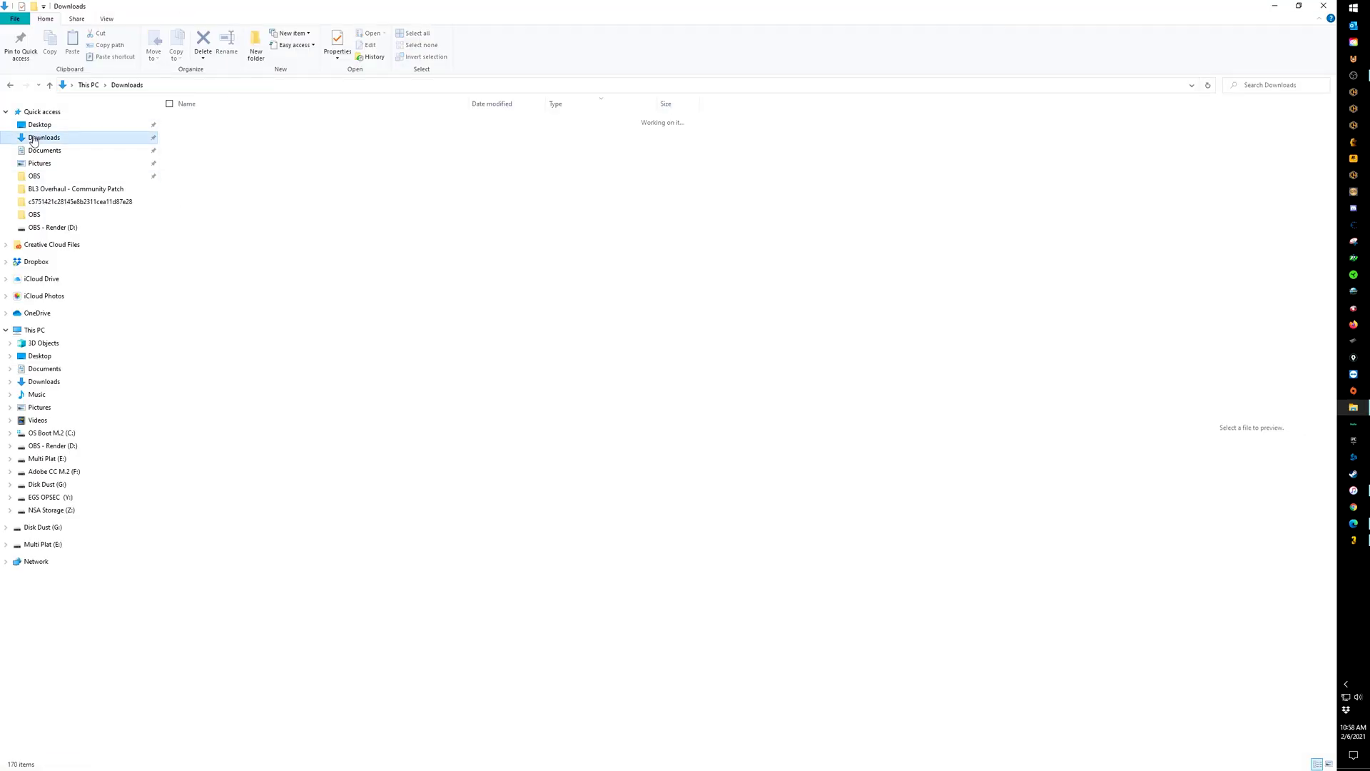
pyautogui.rightClick(220, 140)
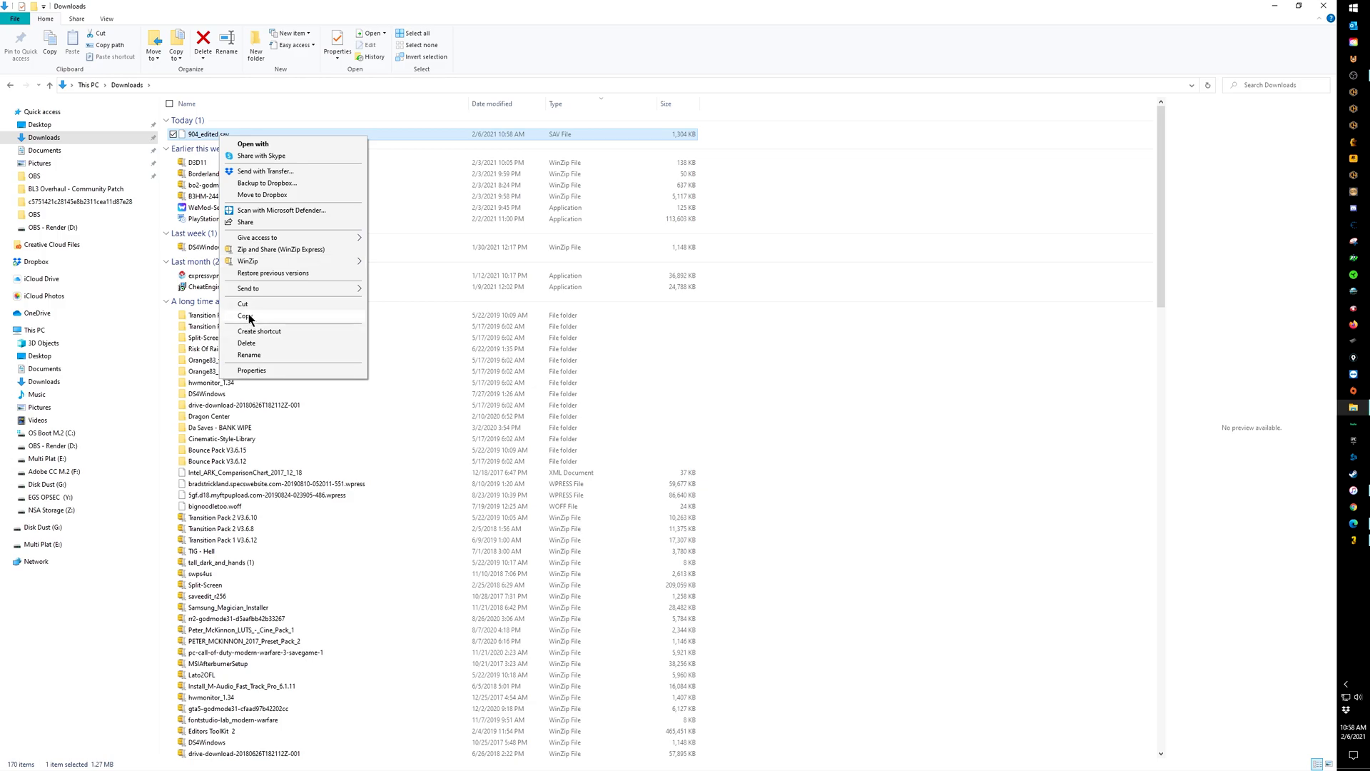
pyautogui.click(250, 318)
# Step: Paste the edited save into the account folder under Documents, My games, Borderlands 3, Saved, SaveGames
pyautogui.click(41, 151)
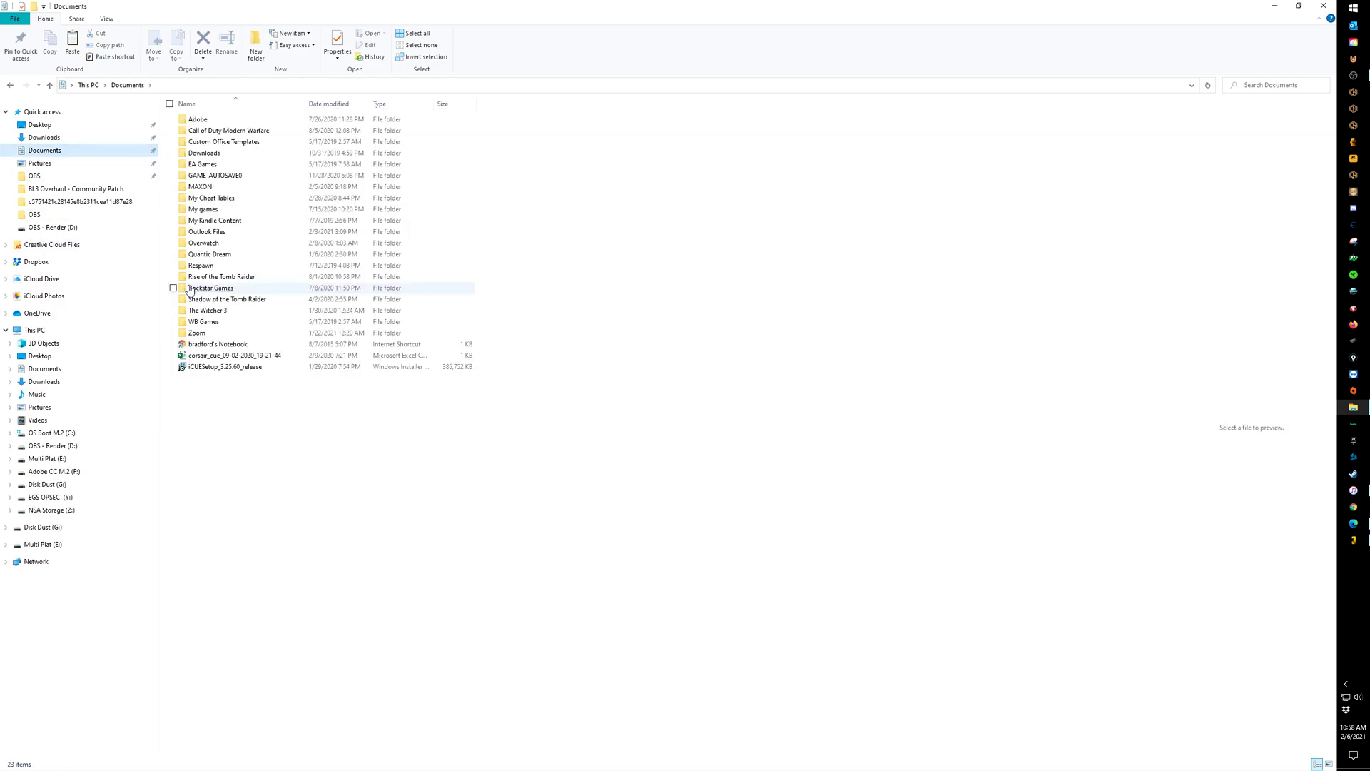
pyautogui.doubleClick(203, 209)
pyautogui.doubleClick(202, 131)
pyautogui.doubleClick(199, 133)
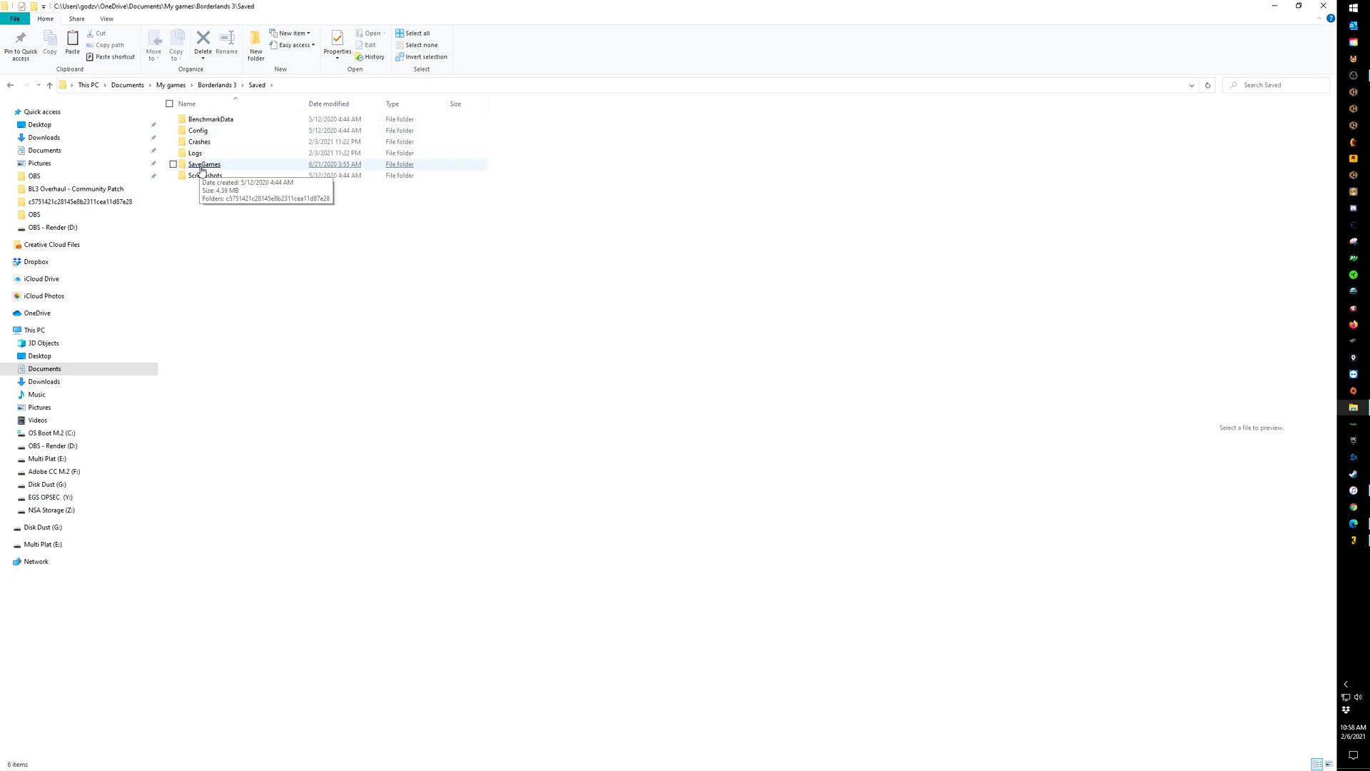
pyautogui.doubleClick(204, 165)
pyautogui.doubleClick(236, 120)
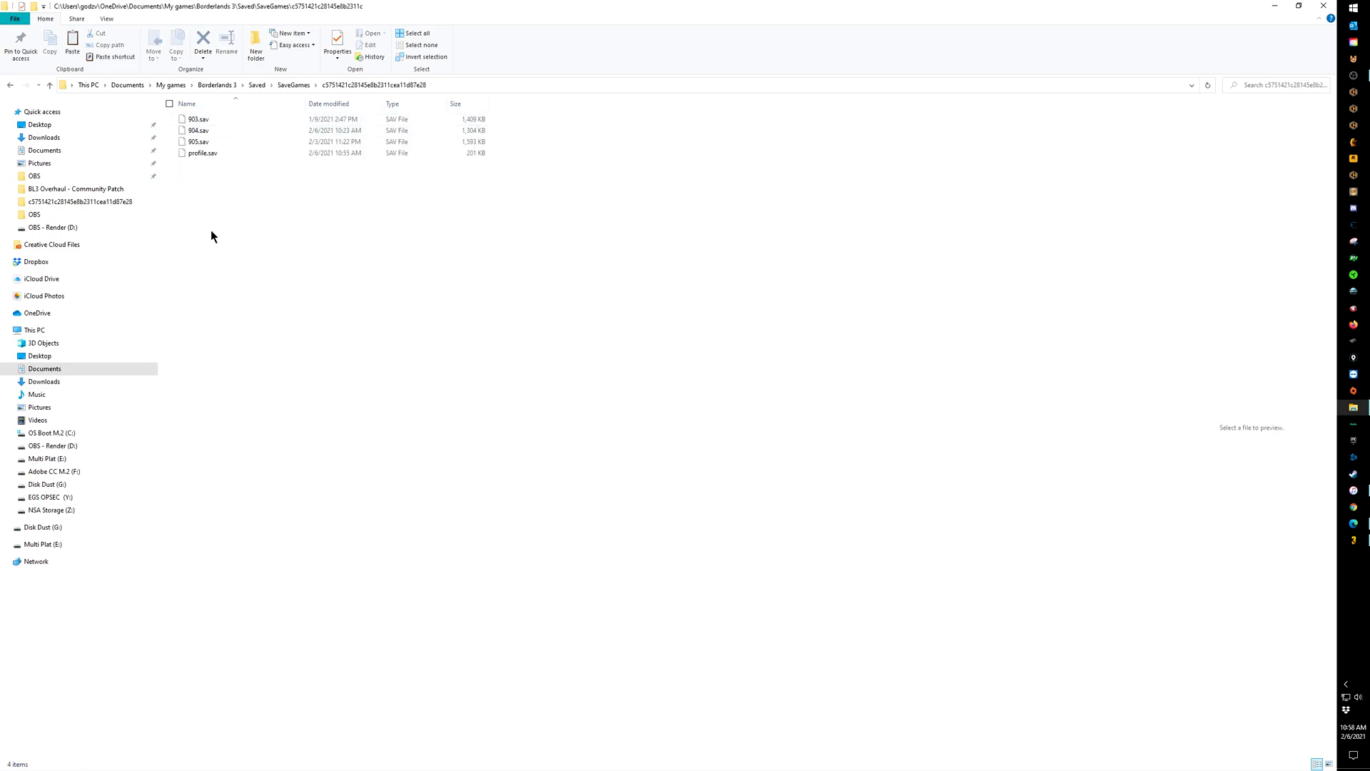
pyautogui.rightClick(251, 189)
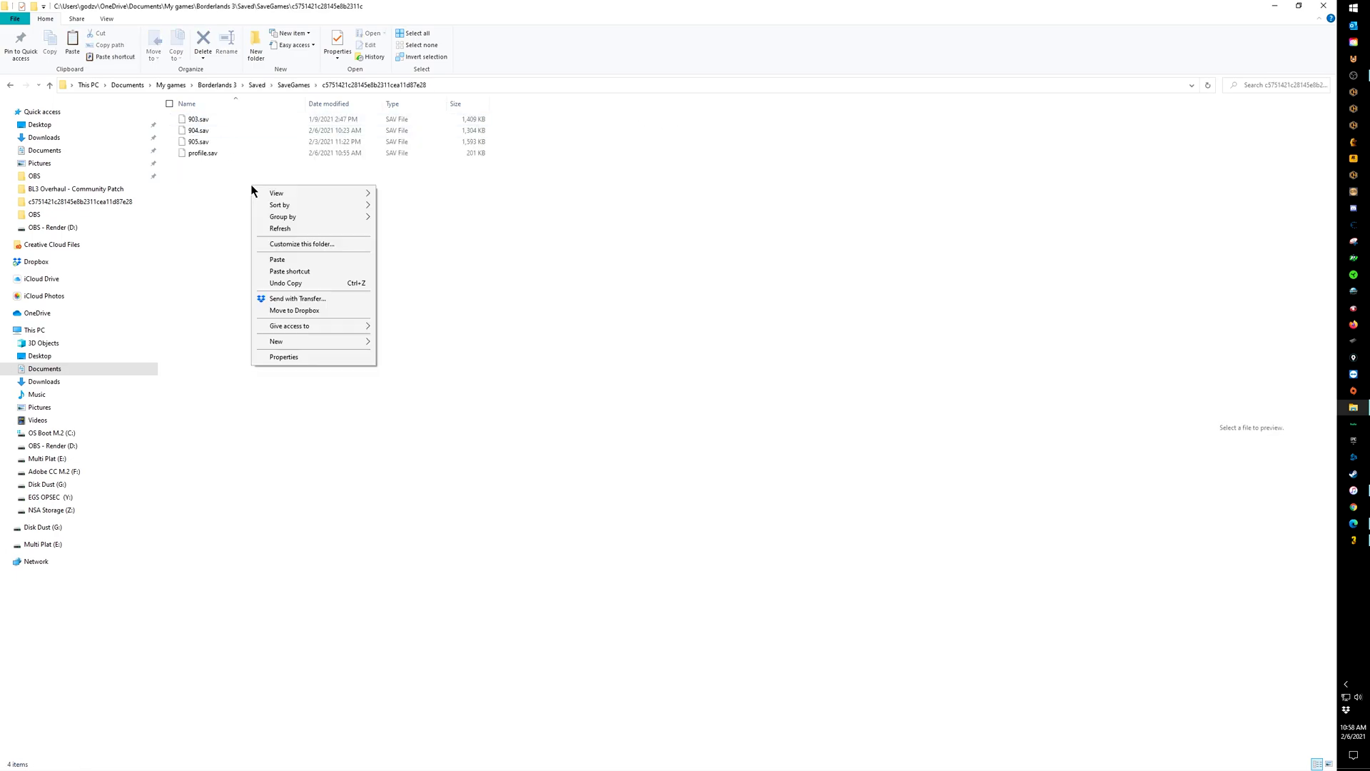
pyautogui.click(278, 260)
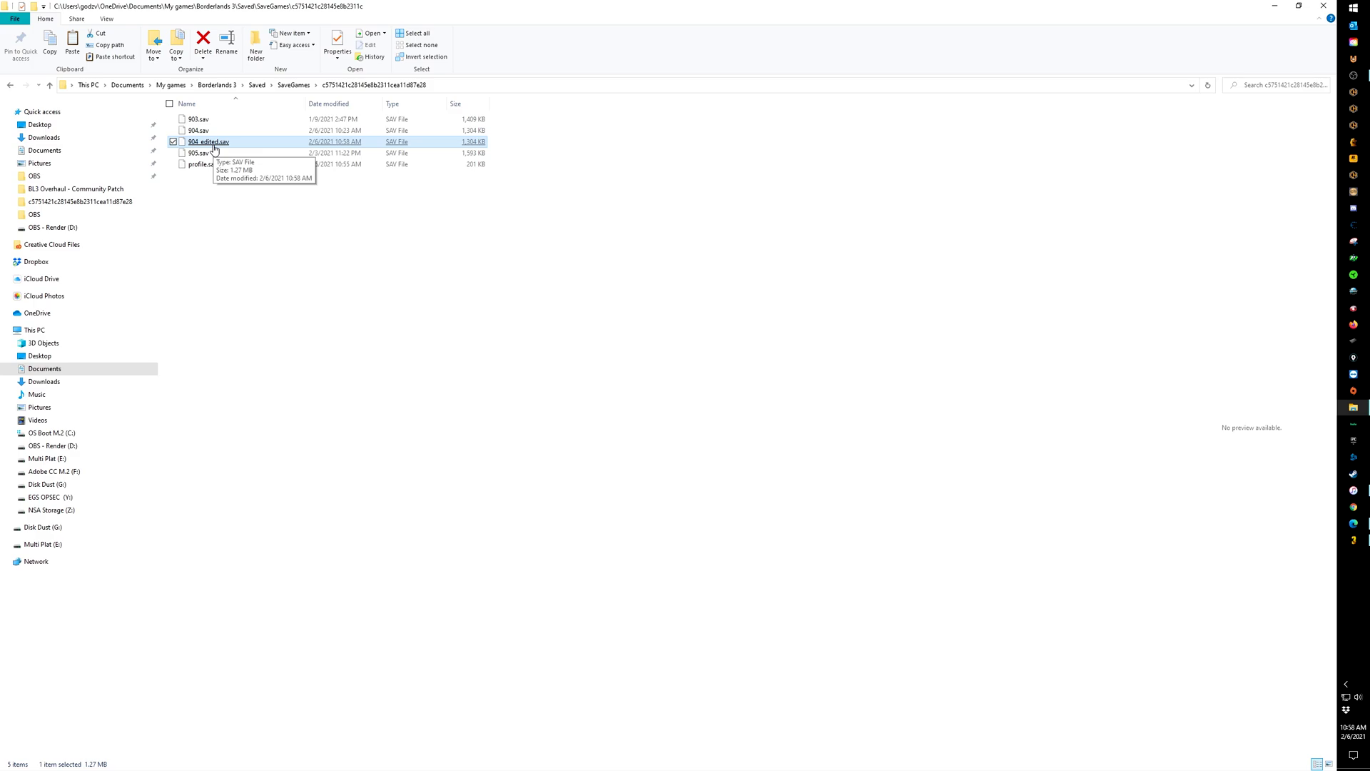
# Step: Rename the pasted 904_edited.sav to 104.sav and close the file window
pyautogui.rightClick(213, 147)
pyautogui.click(243, 350)
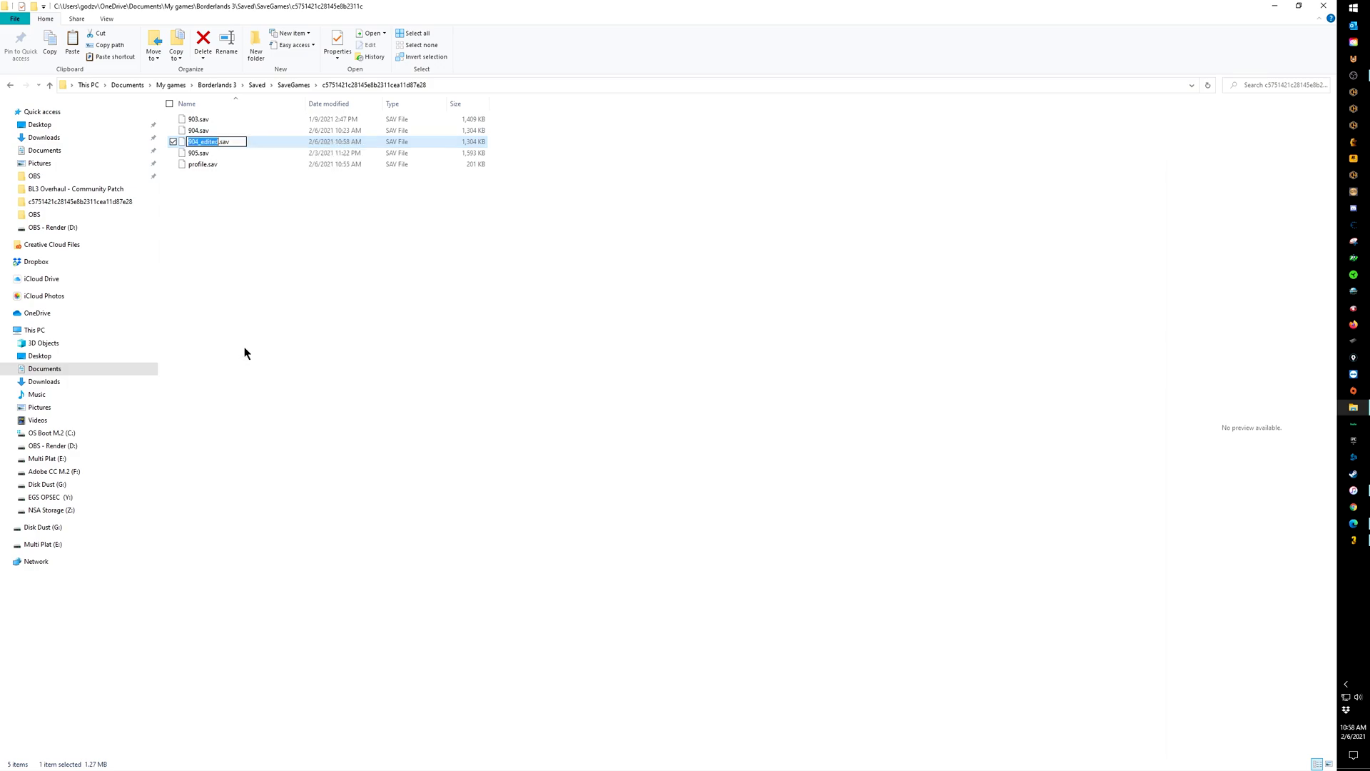
pyautogui.press('End')
pyautogui.press('BackSpace')
pyautogui.press('BackSpace')
pyautogui.press('BackSpace')
pyautogui.press('BackSpace')
pyautogui.press('BackSpace')
pyautogui.press('BackSpace')
pyautogui.press('BackSpace')
pyautogui.press('Return')
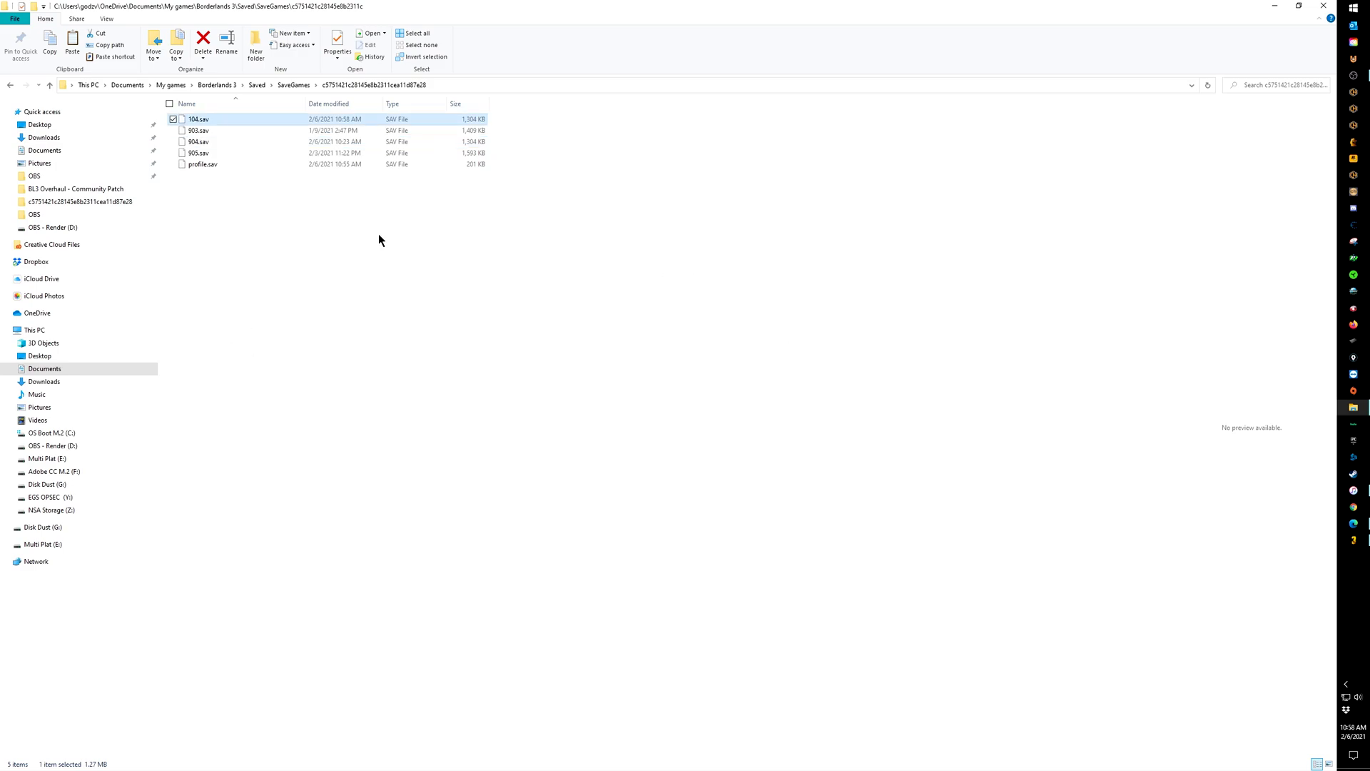
pyautogui.click(1324, 7)
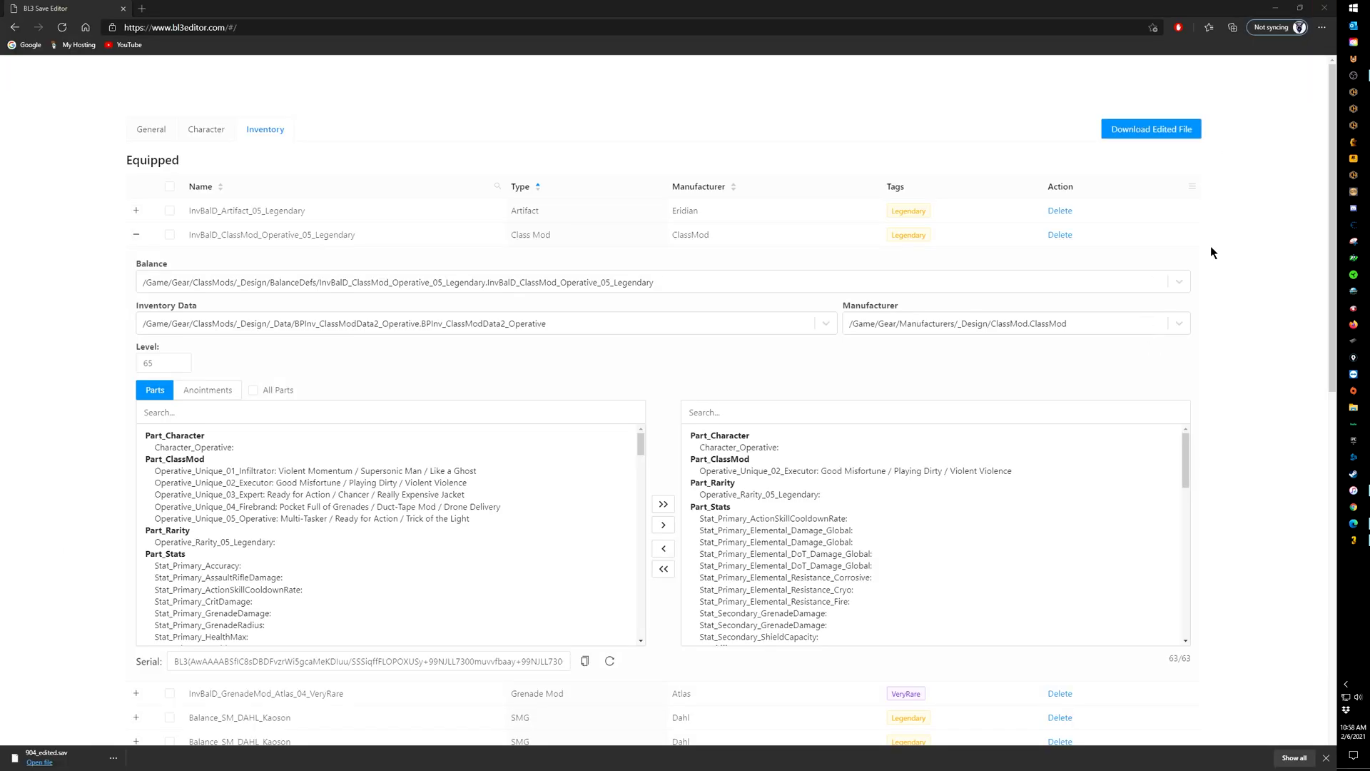
# Step: Switch to Borderlands 3, load the first GODMODE ZANE character in the list and continue its game
pyautogui.click(1276, 9)
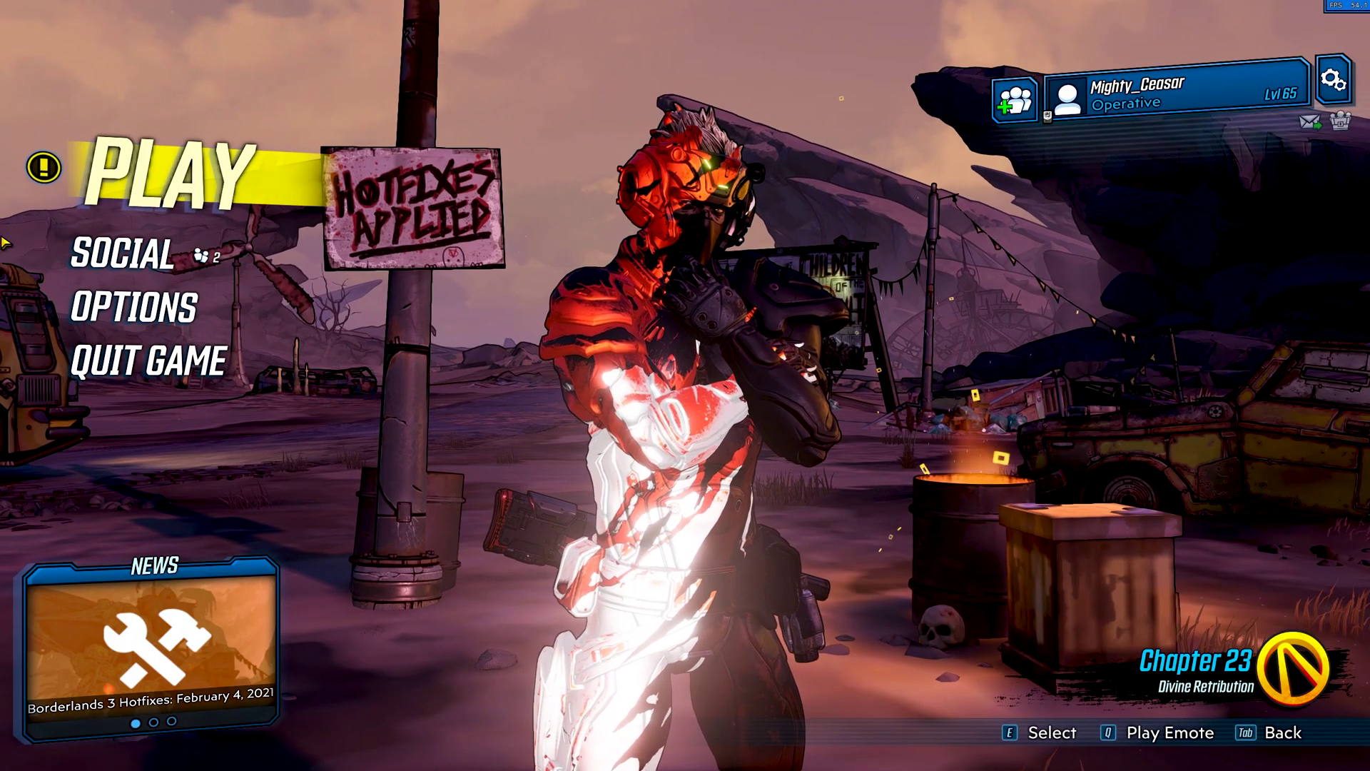
pyautogui.press('e')
pyautogui.click(192, 303)
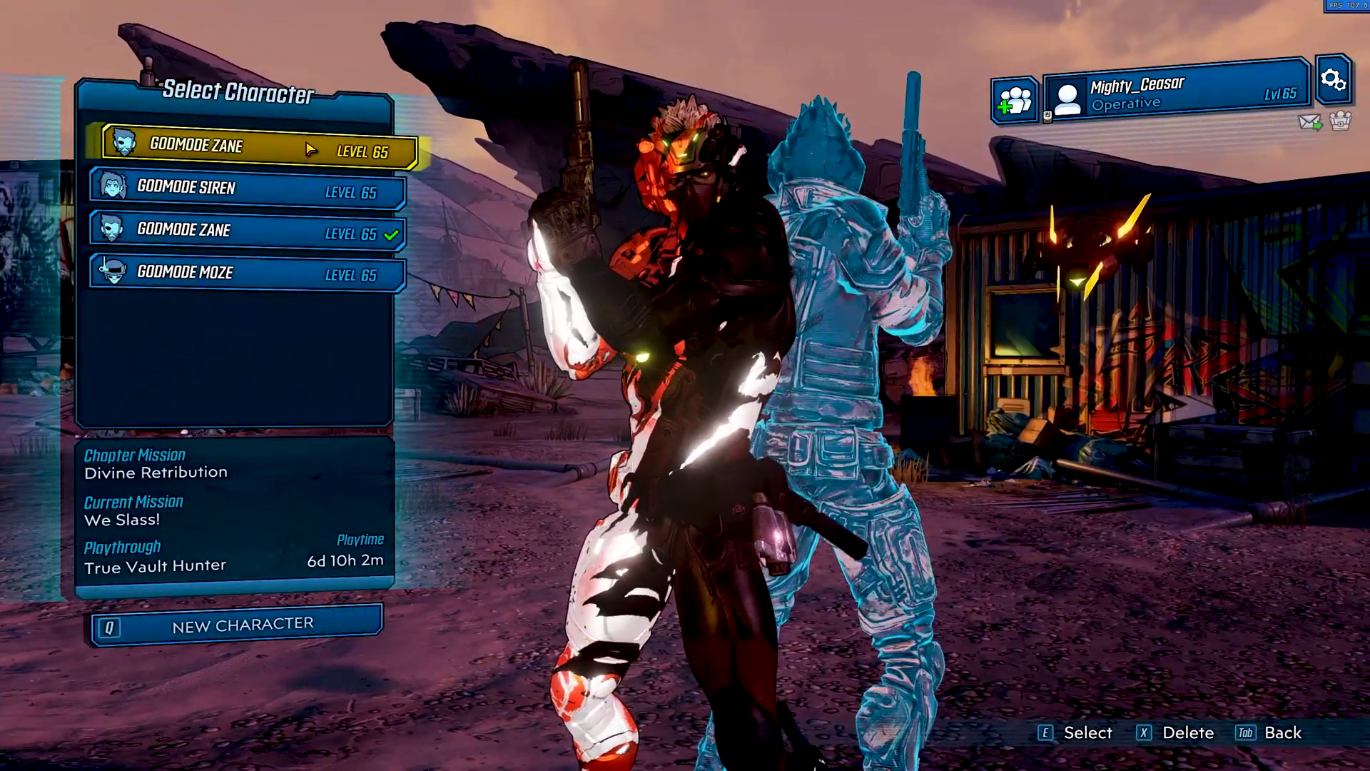
pyautogui.click(311, 148)
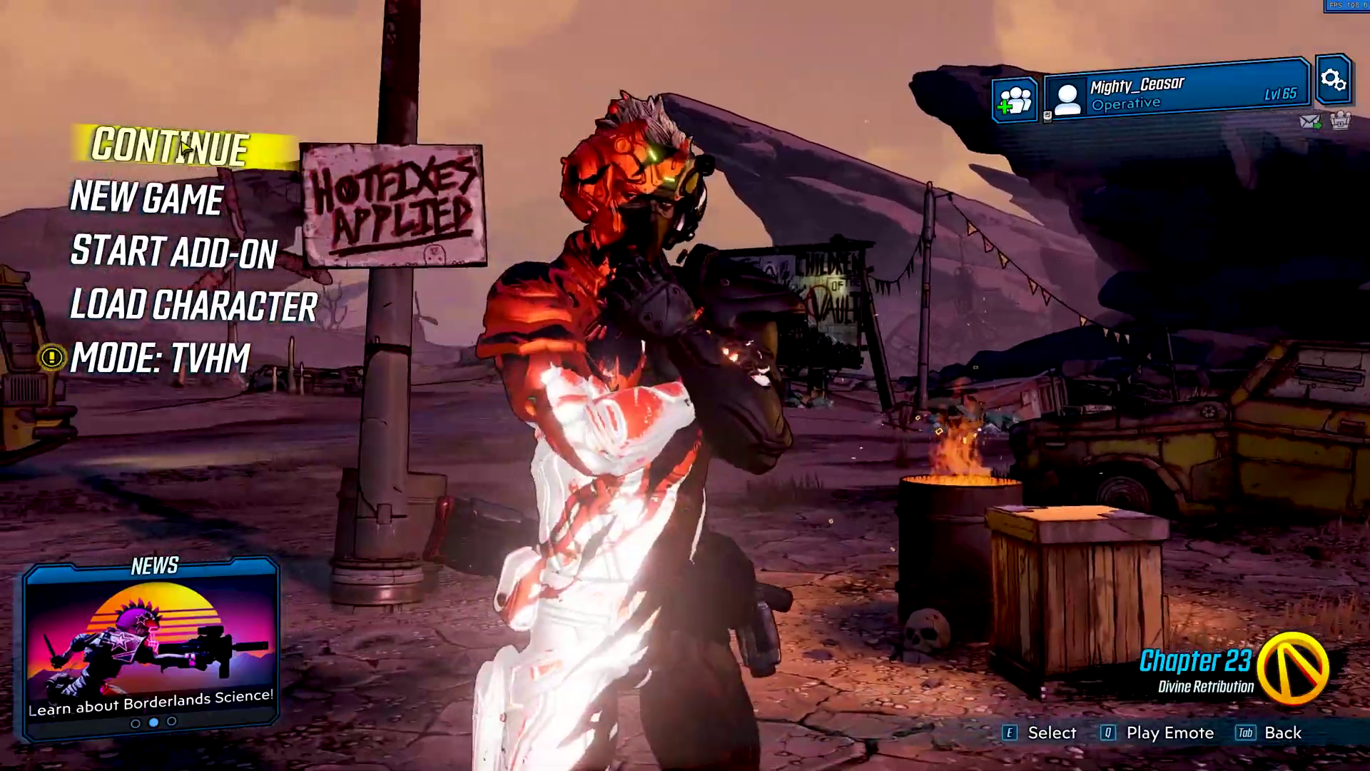
pyautogui.click(183, 146)
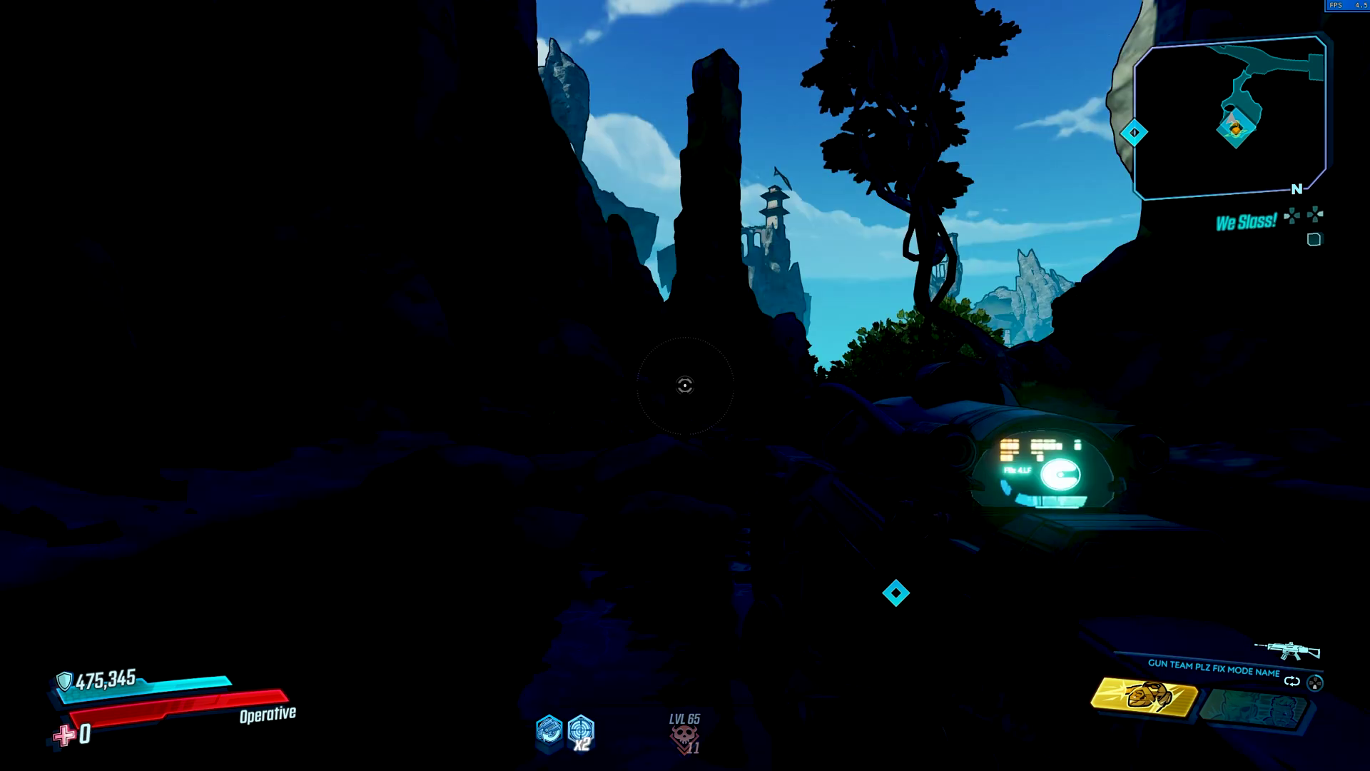
# Step: Open the loaded character's skills and examine the boosted levels in the Under Cover, Hitman and Doubled Agent trees
pyautogui.press('Tab')
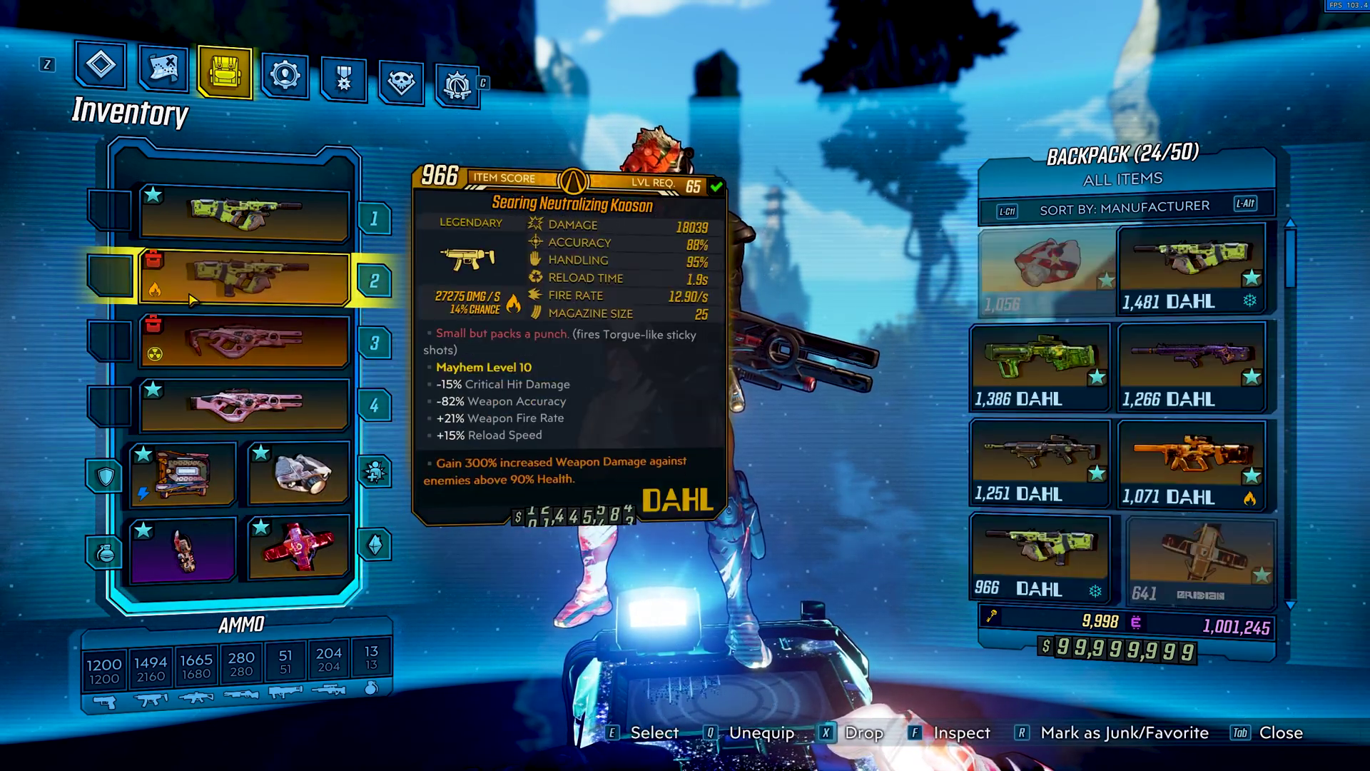
pyautogui.click(285, 74)
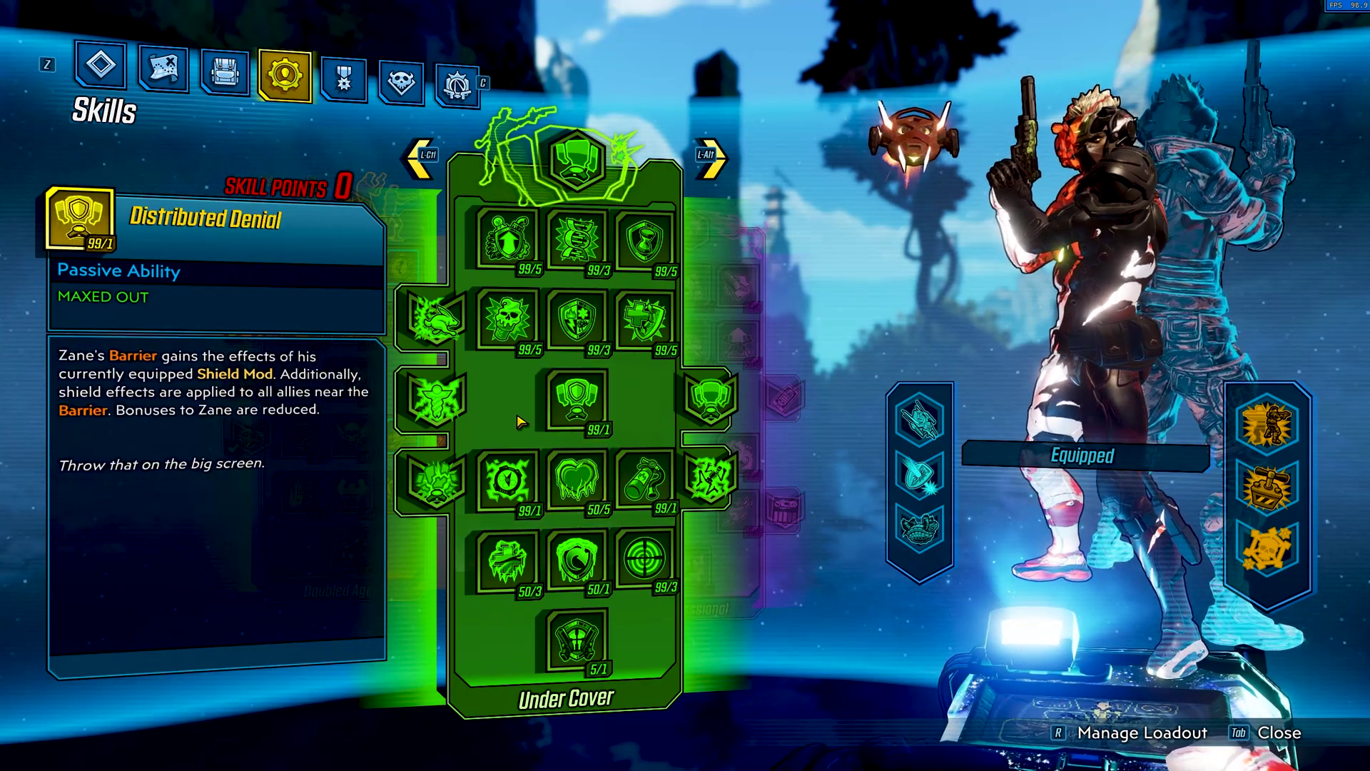
pyautogui.press('alt')
pyautogui.press('alt')
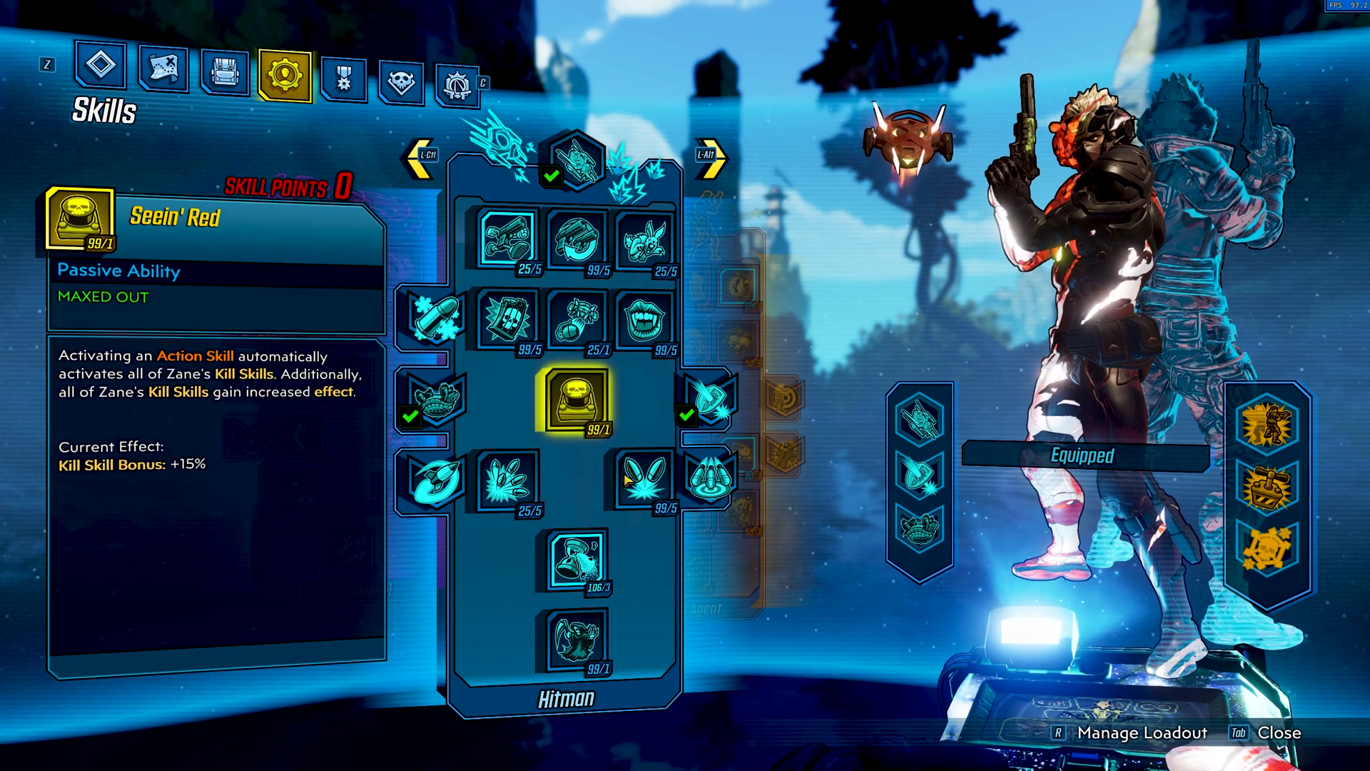
pyautogui.press('alt')
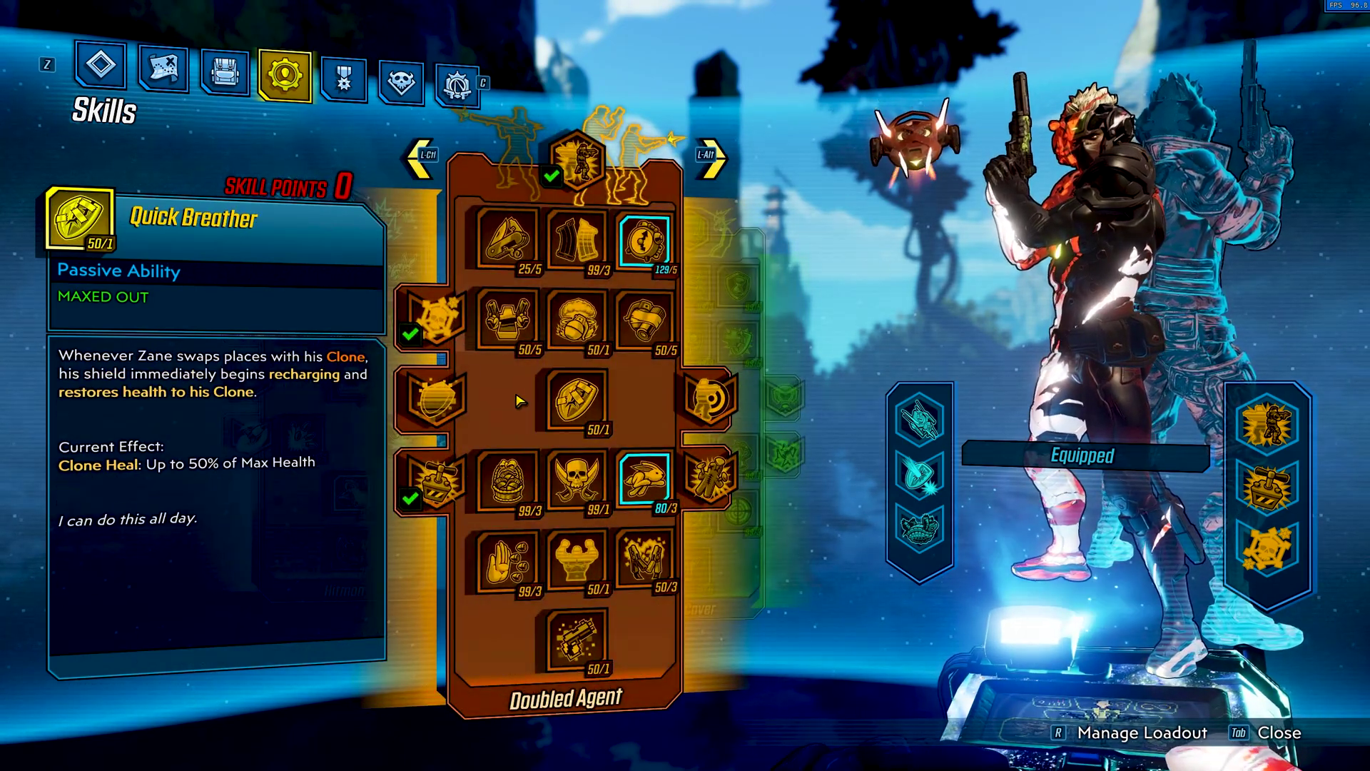